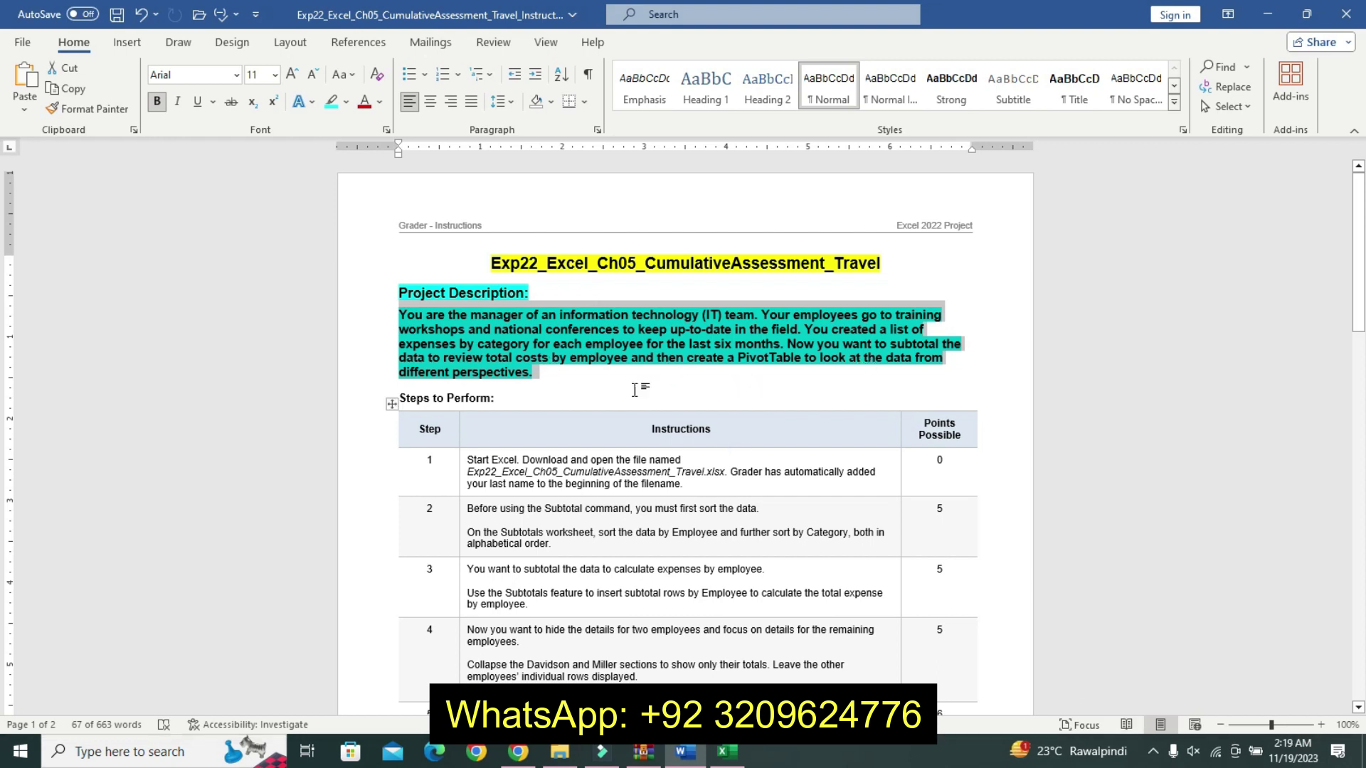
- Switch to Excel, examine the Subtotals and Expenses worksheets, and return to the Word instructions
click(726, 752)
click(677, 491)
click(367, 495)
click(512, 288)
click(175, 703)
click(135, 703)
click(171, 704)
click(121, 702)
click(362, 494)
click(685, 752)
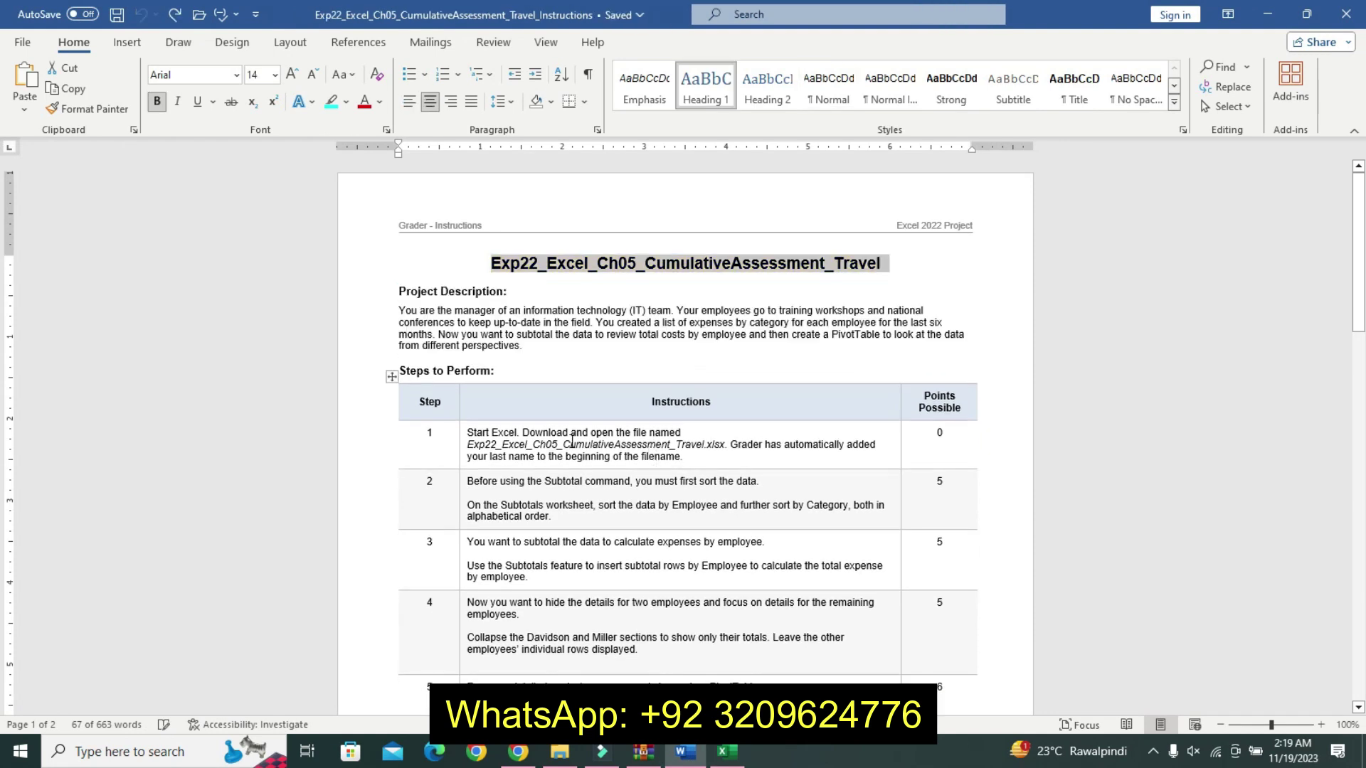
- Highlight the step 1 instruction in turquoise and format its file name as 12 pt bold, without italics, highlighted in yellow
drag(467, 450, 683, 457)
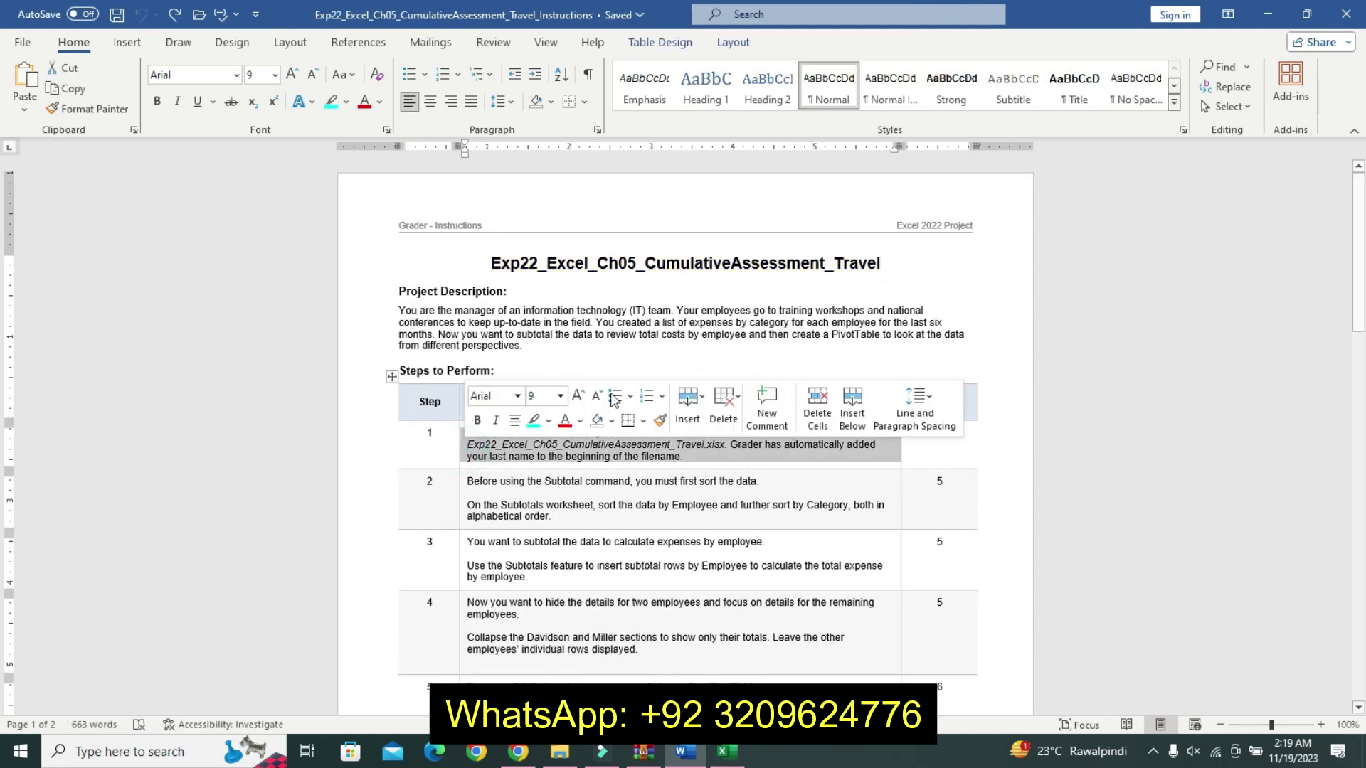
triple_click(486, 439)
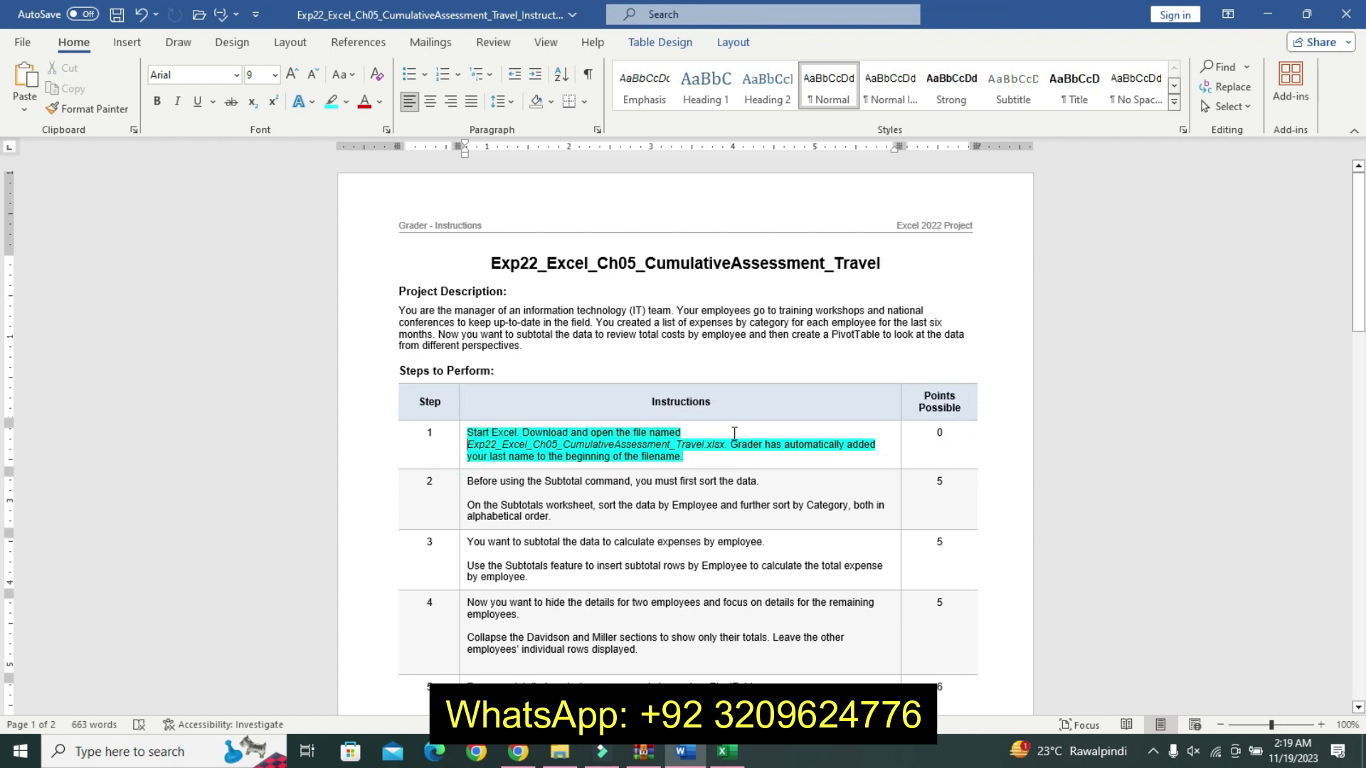
click(843, 394)
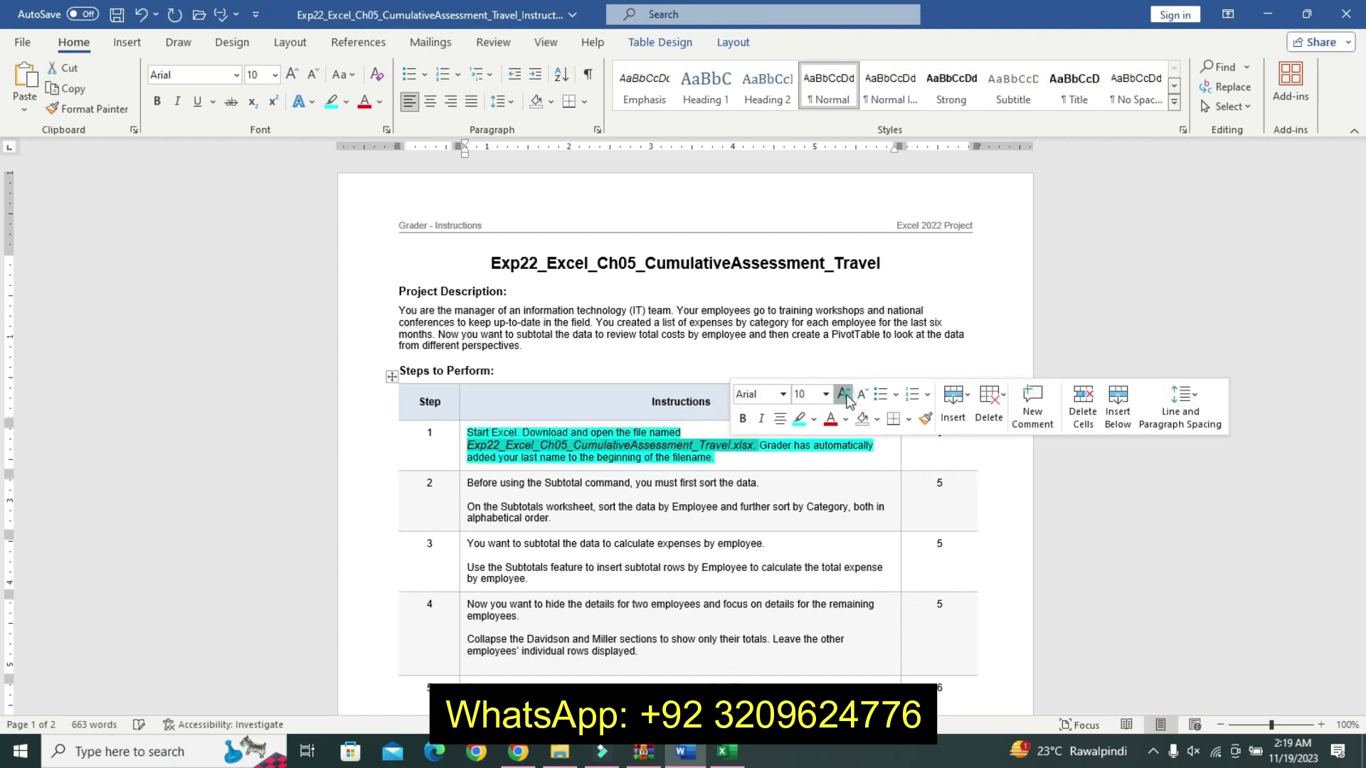
click(843, 394)
click(843, 393)
click(757, 422)
click(743, 419)
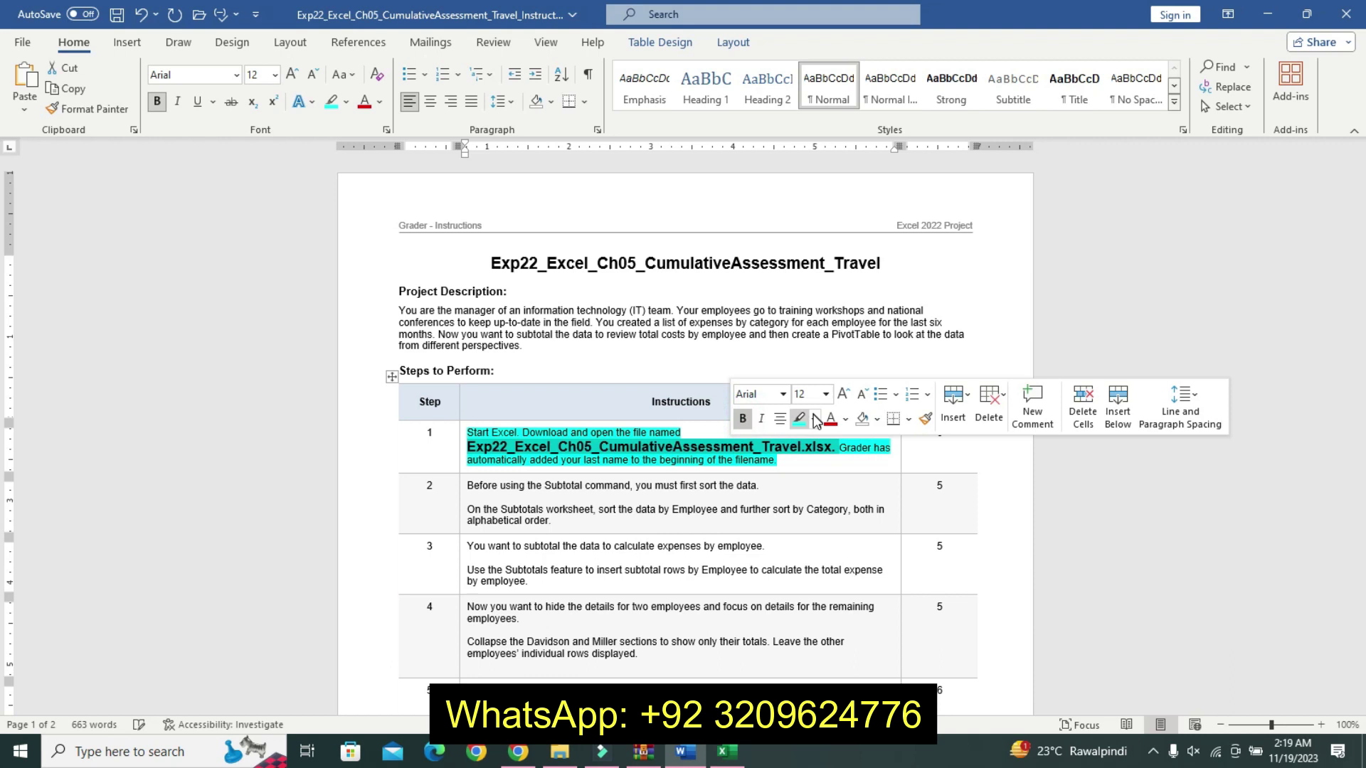
click(814, 420)
click(804, 444)
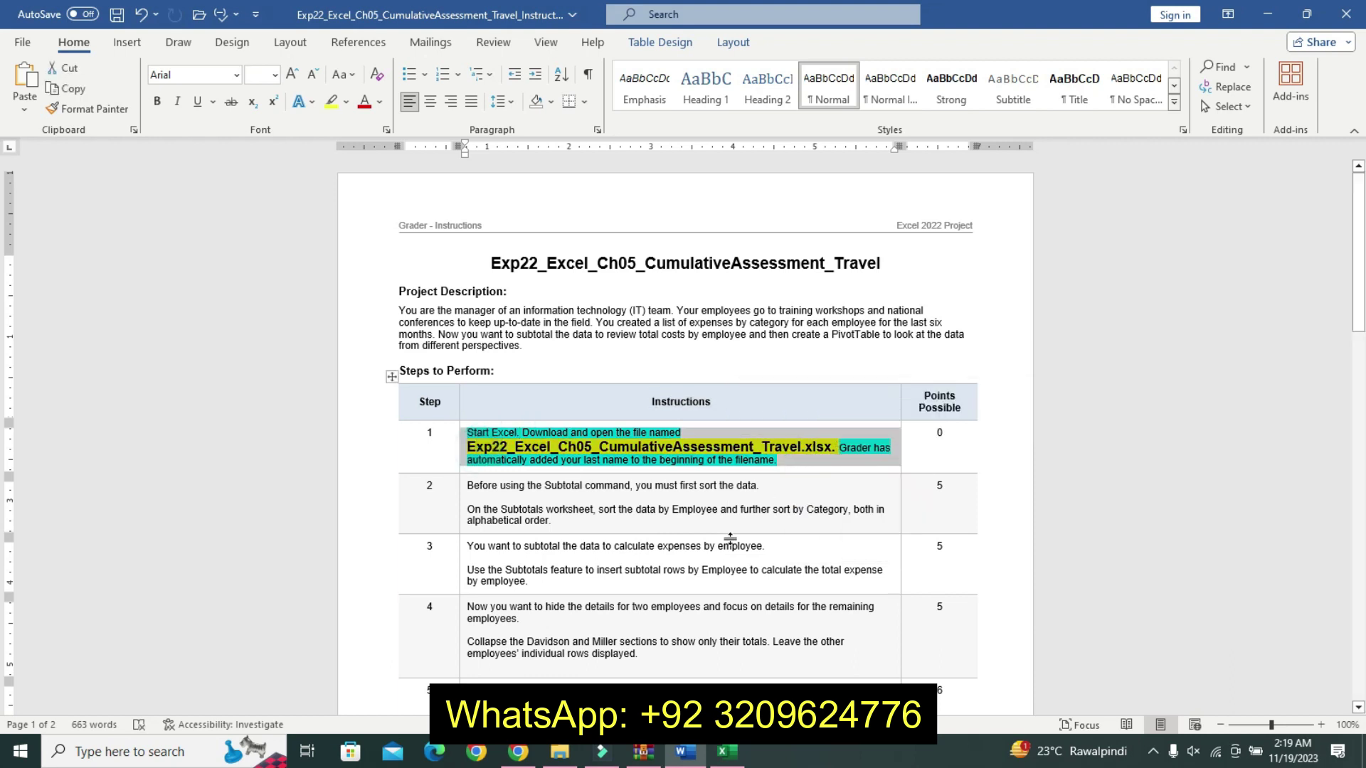
- Switch to Excel and look over the expense data on the Subtotals worksheet and the Expenses worksheet
click(727, 751)
click(587, 527)
click(379, 356)
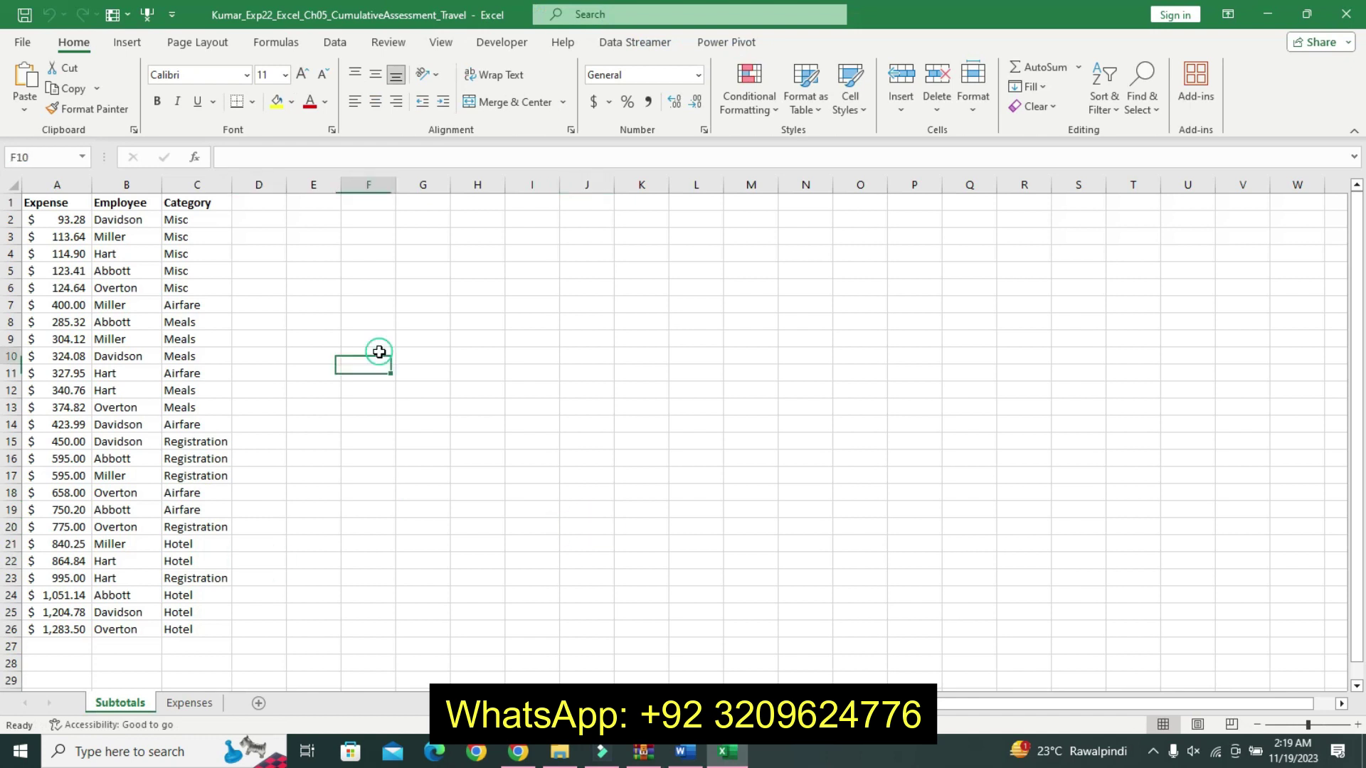
click(473, 561)
click(189, 703)
click(120, 703)
click(300, 610)
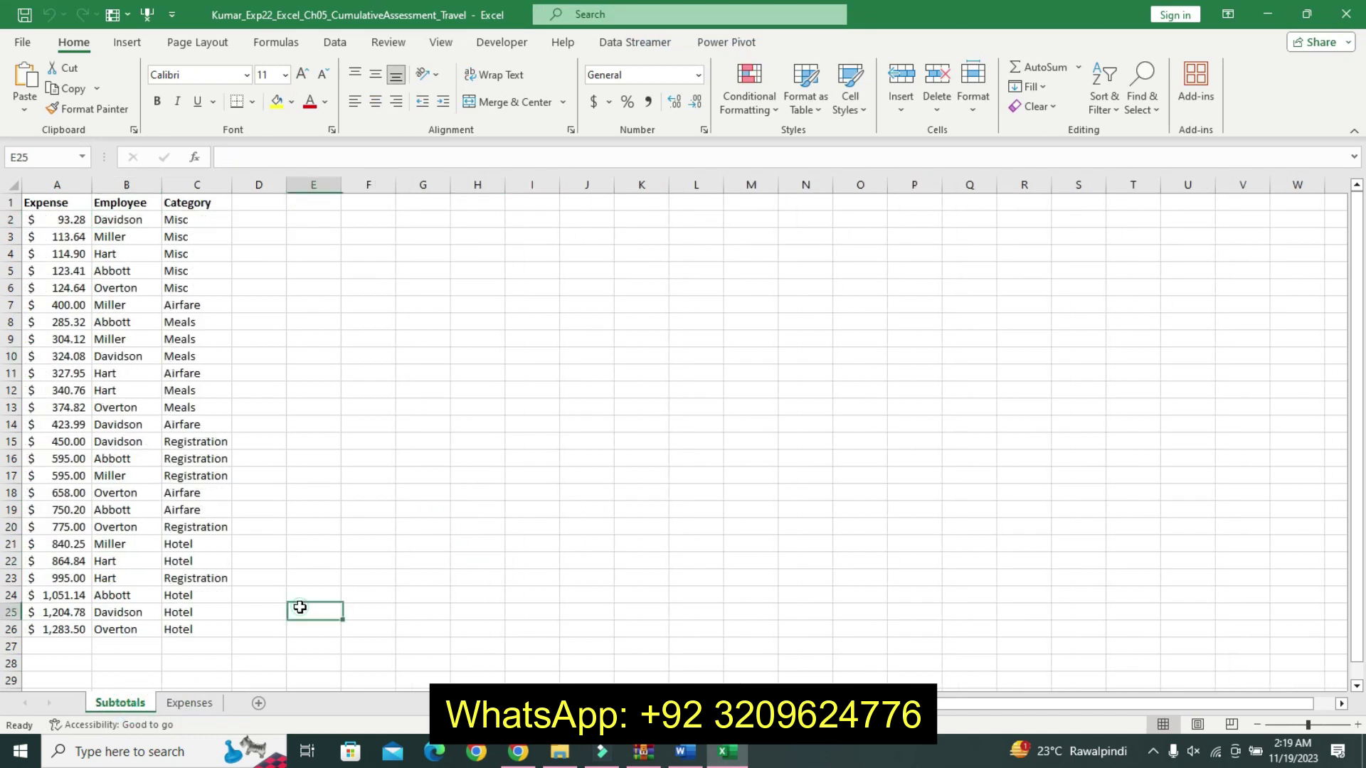
- Switch back to Word and undo the highlighting and font formatting in the step 1 instruction
click(685, 751)
key(ctrl+z)
key(ctrl+z)
key(ctrl+z)
key(ctrl+z)
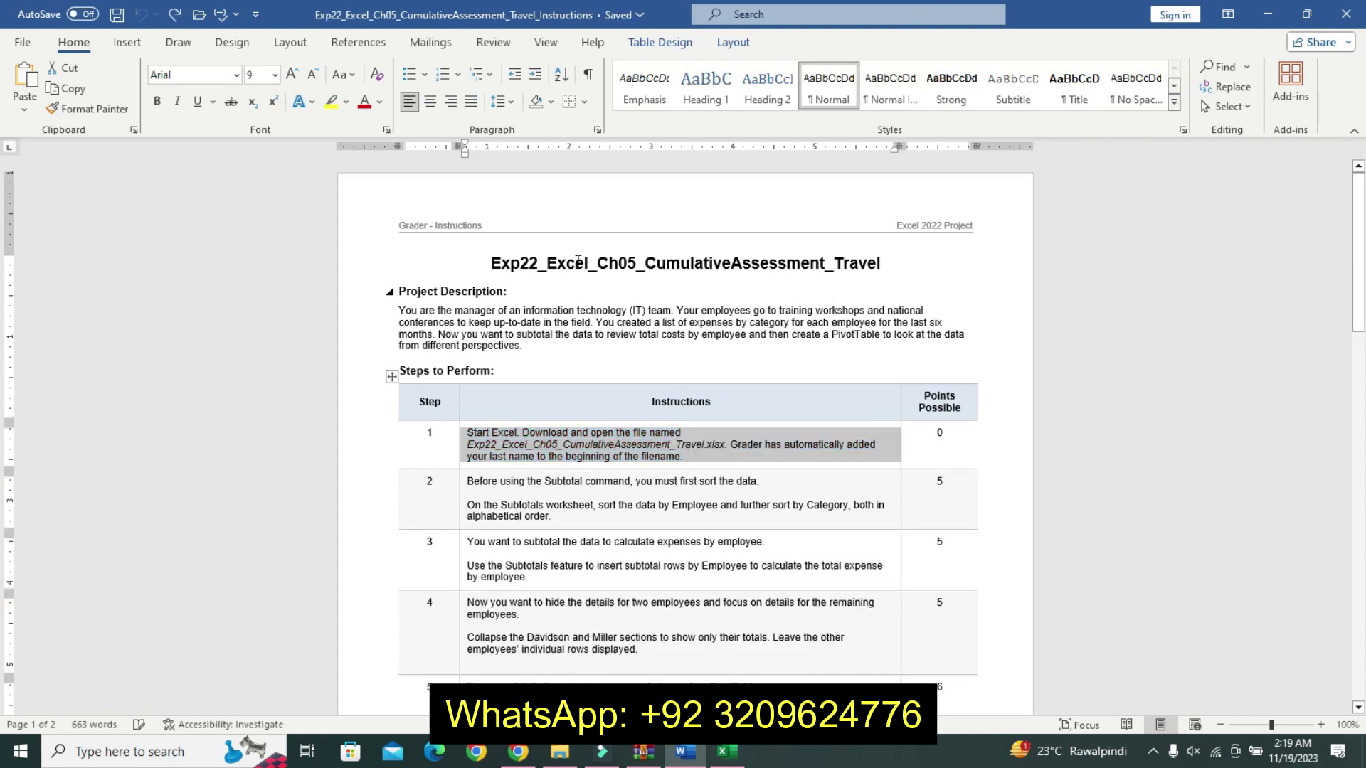
- Highlight the first sentence of the step 2 instructions in yellow
drag(1361, 181, 1361, 252)
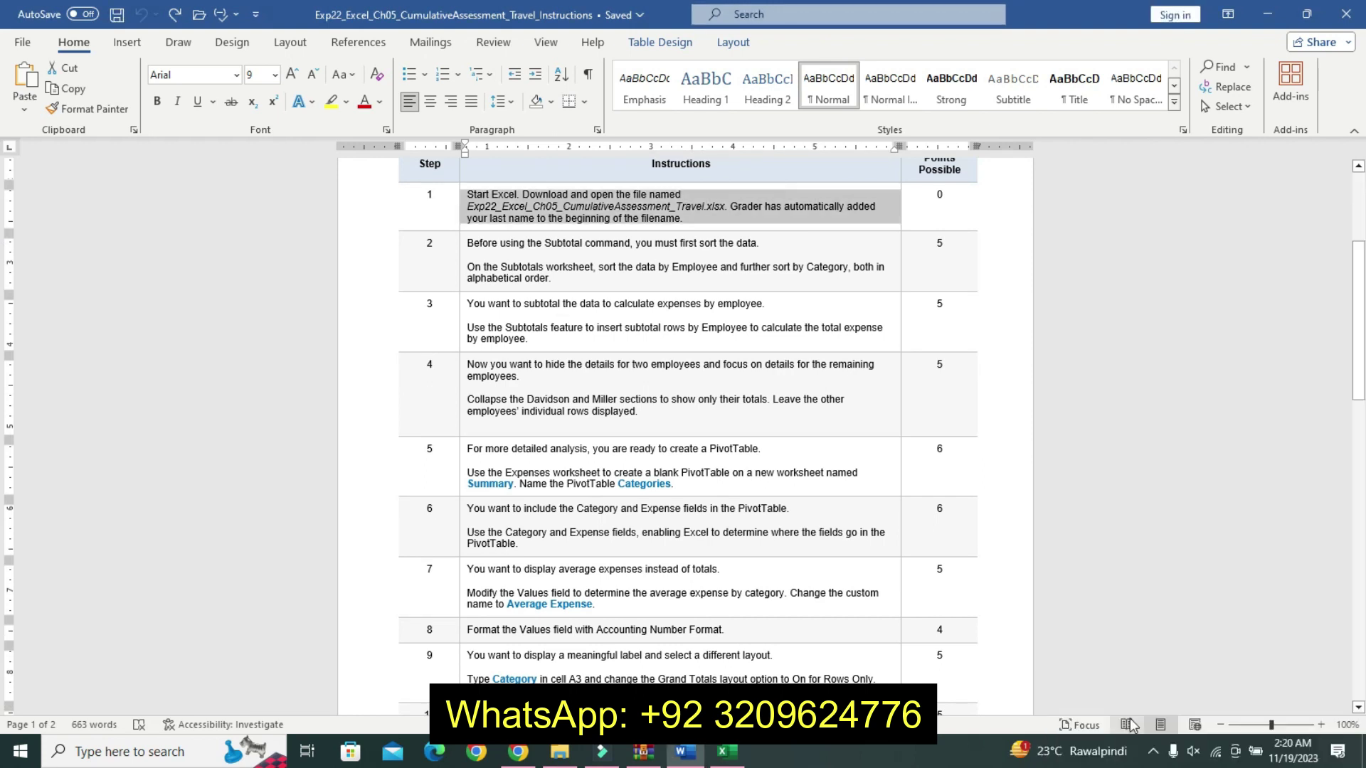
triple_click(471, 242)
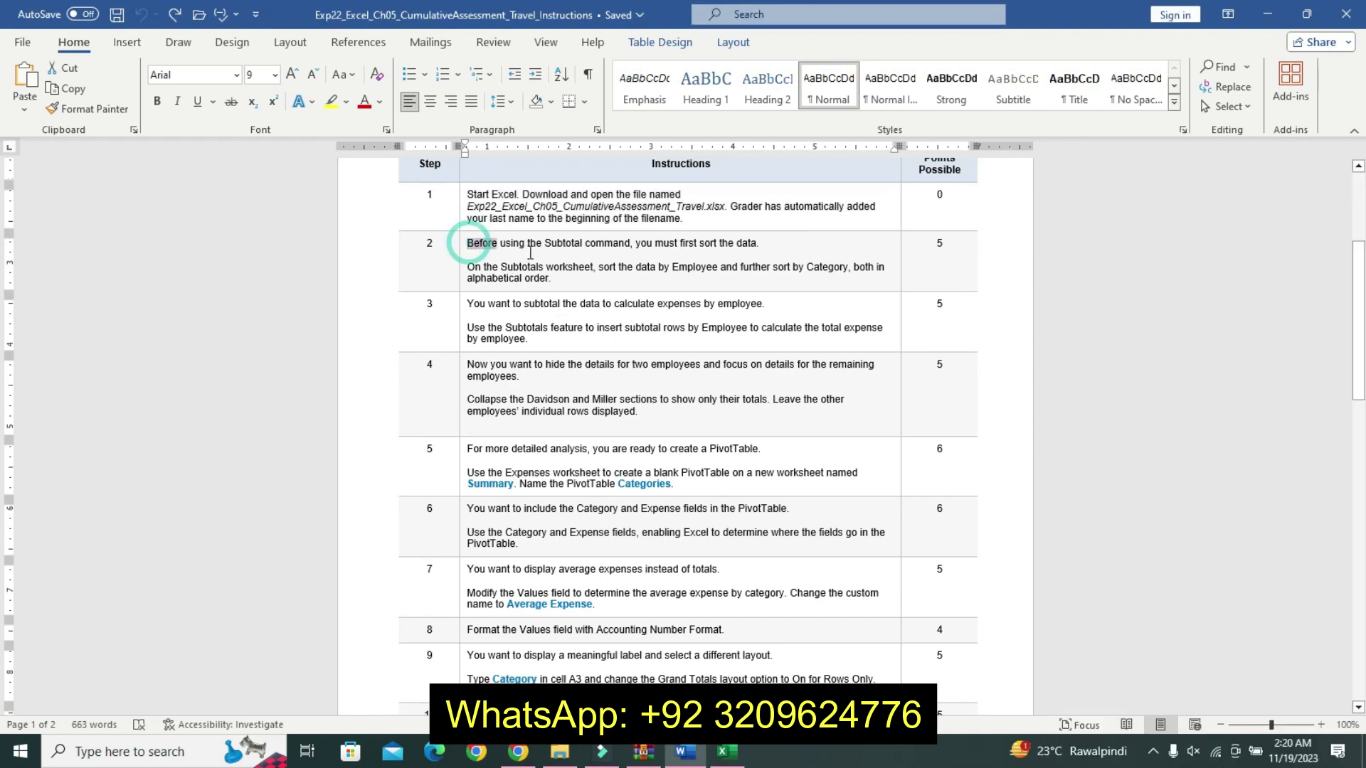
click(596, 223)
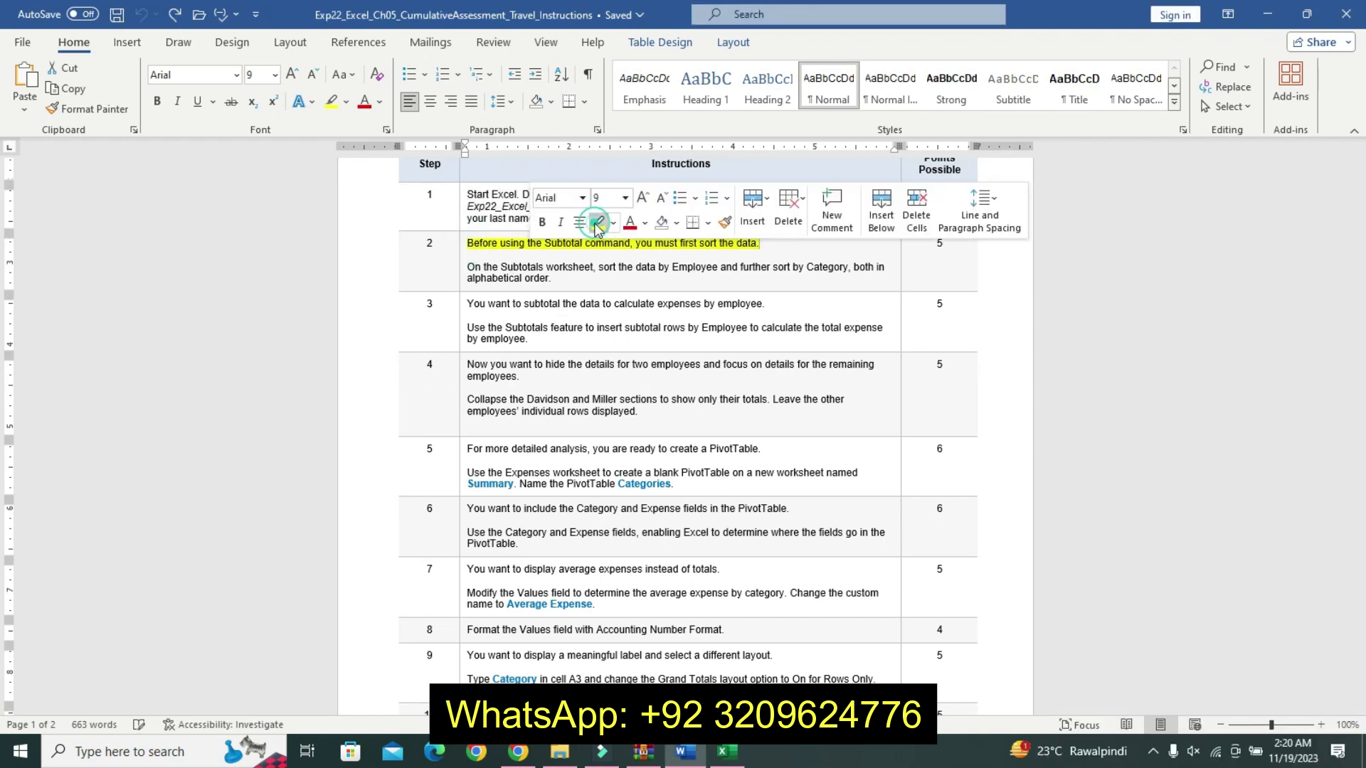
- Format the step 2 paragraph about sorting by Employee and Category as 12 pt bold with turquoise highlighting
triple_click(471, 269)
click(661, 221)
click(661, 221)
click(661, 221)
click(560, 244)
click(631, 245)
click(673, 277)
click(498, 274)
drag(789, 265, 798, 285)
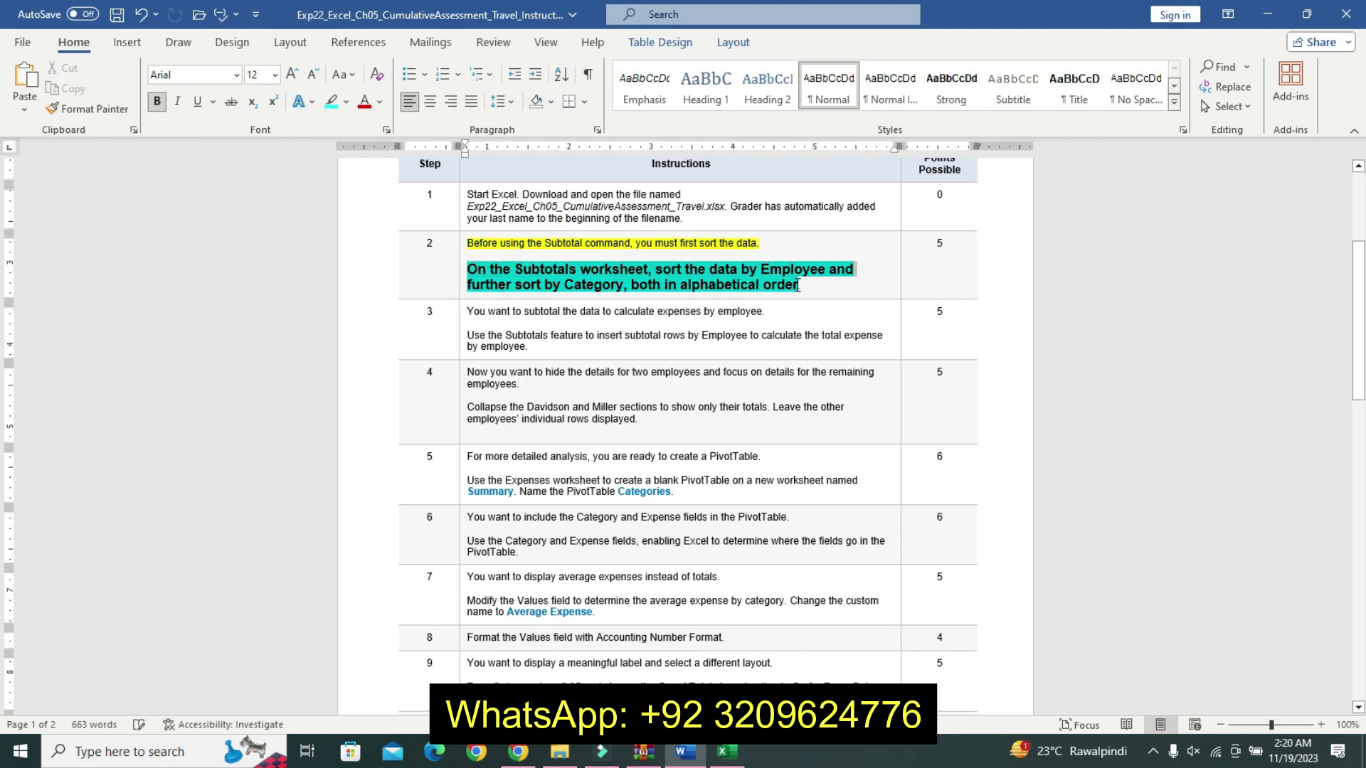
- Switch to Excel and try to start a custom sort on the Subtotals worksheet from empty cell J11
click(726, 752)
click(587, 372)
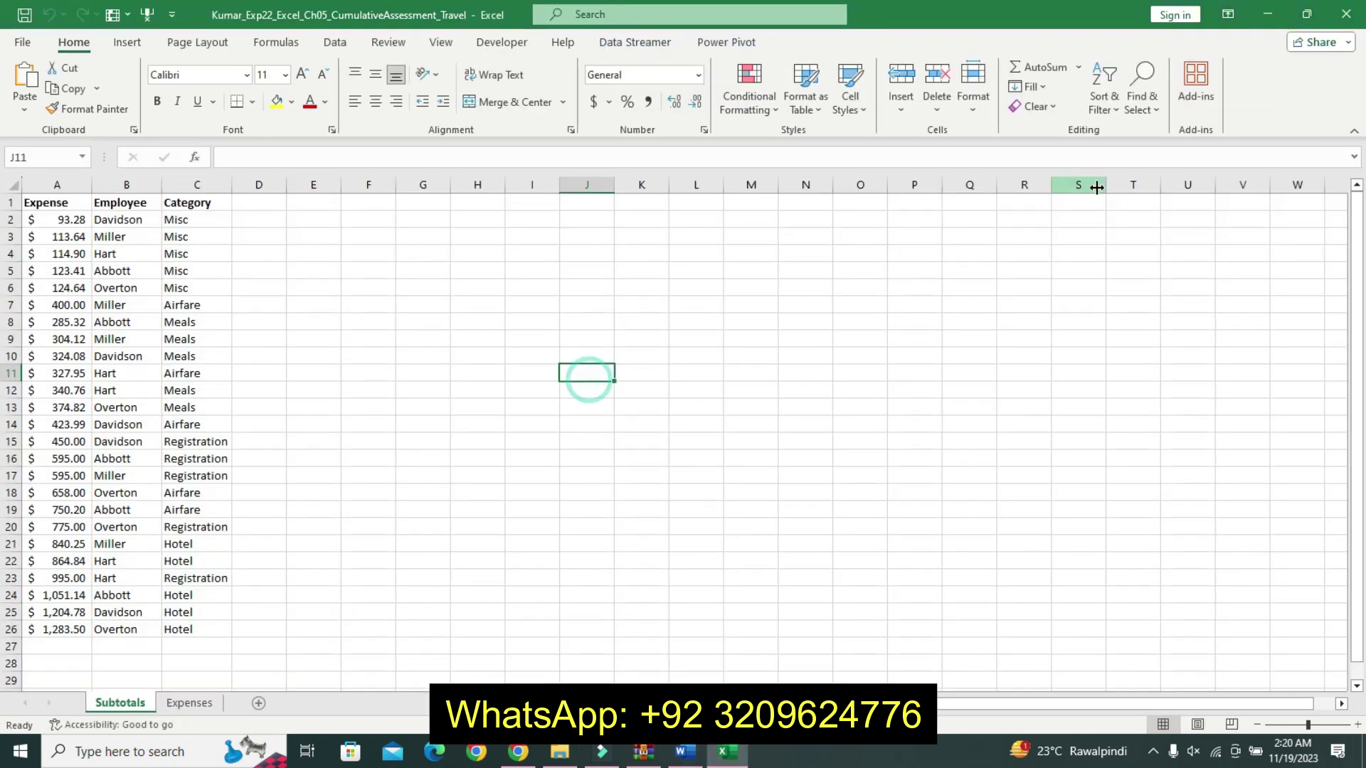
click(1103, 107)
click(1131, 184)
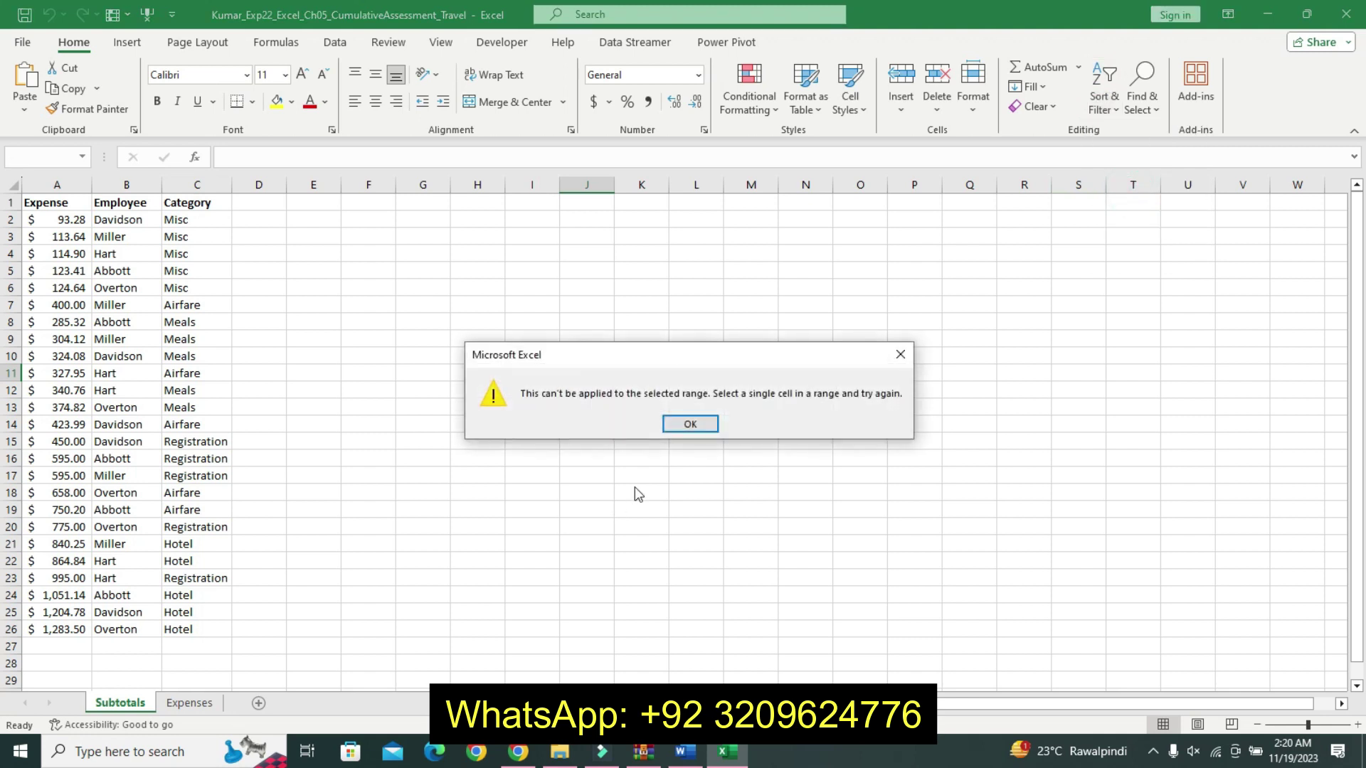
click(690, 424)
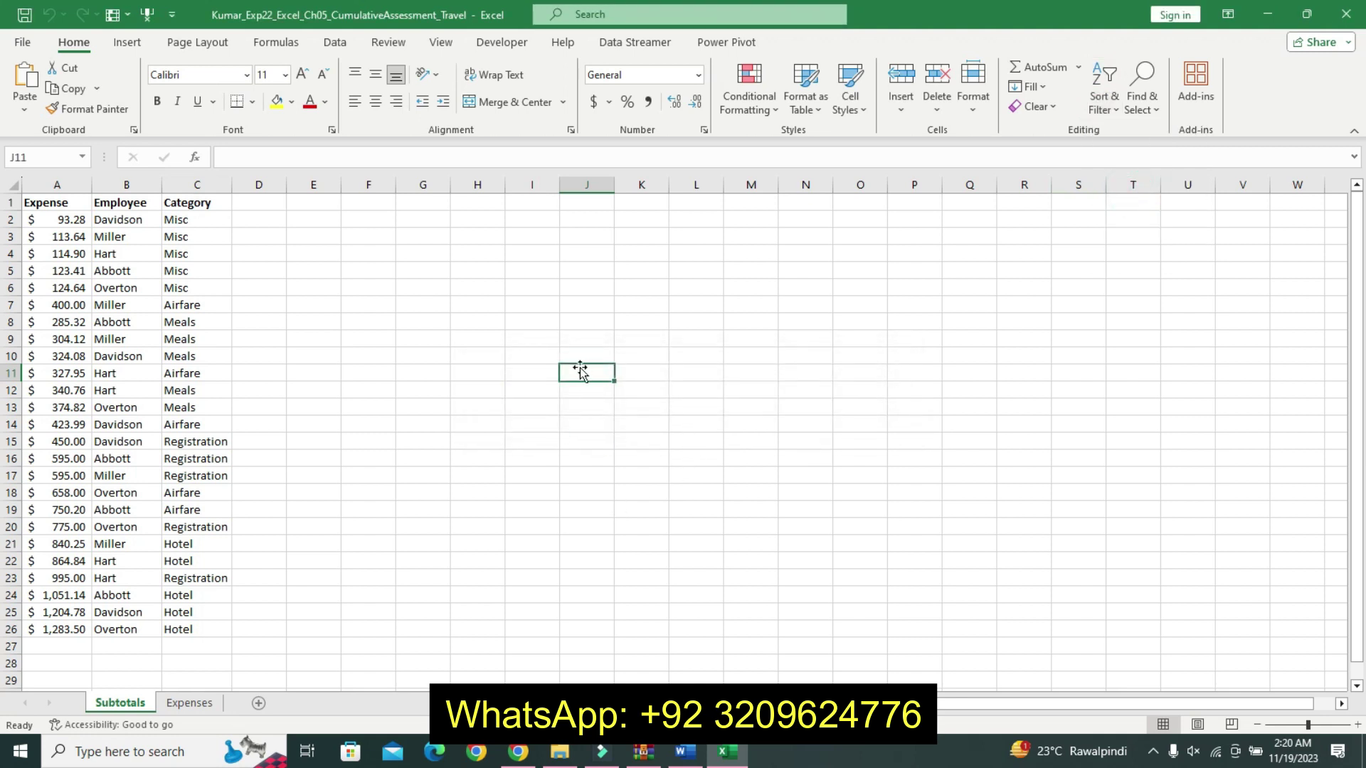
click(1103, 105)
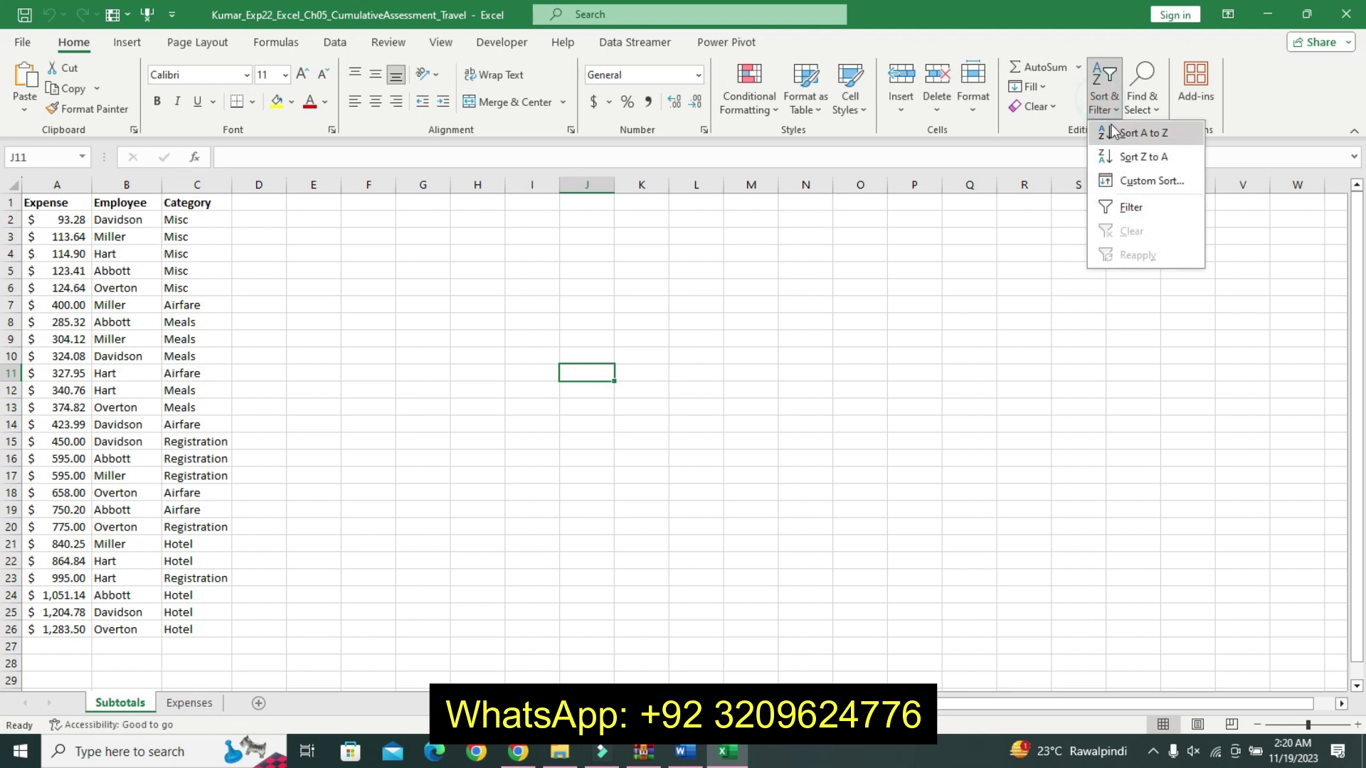
click(1123, 182)
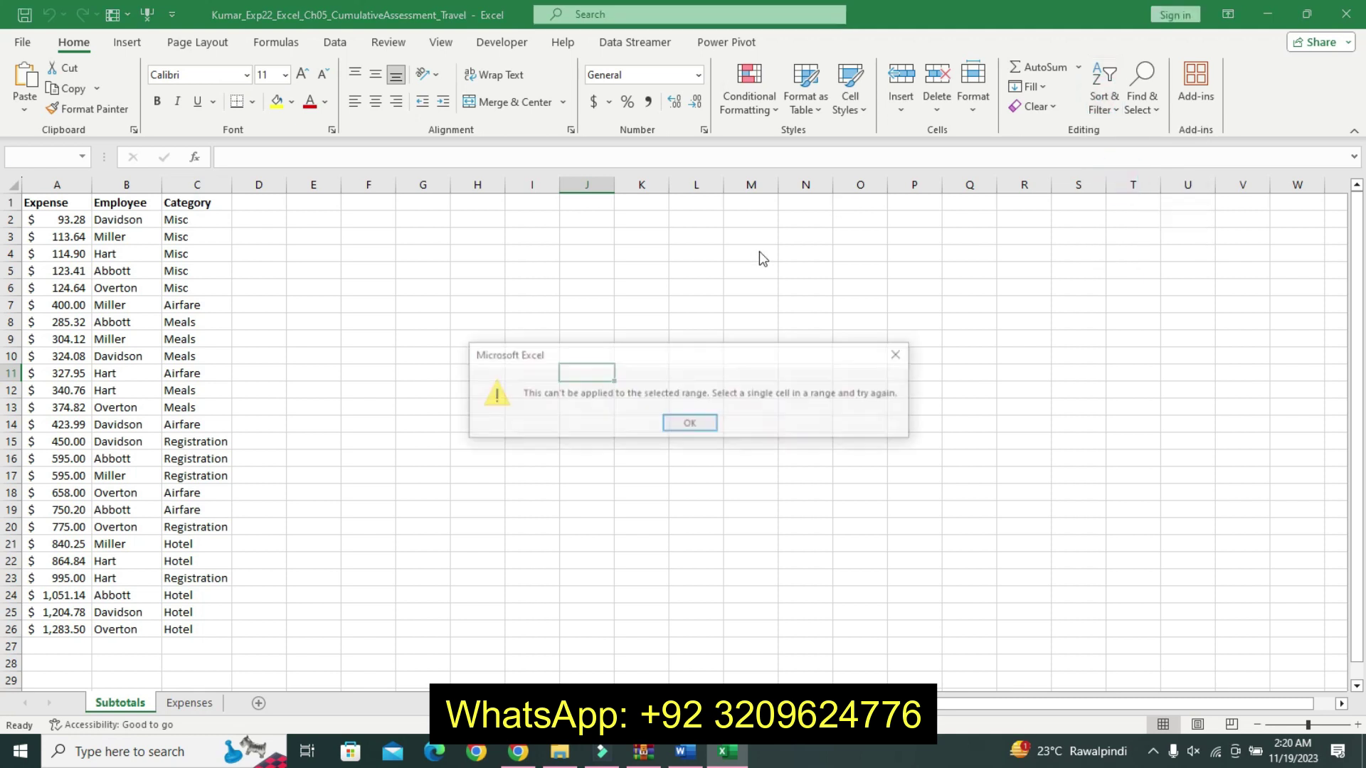
click(686, 424)
- Start a custom sort from a cell inside the expense data and set the first level to Employee, checking the Word instructions
click(166, 424)
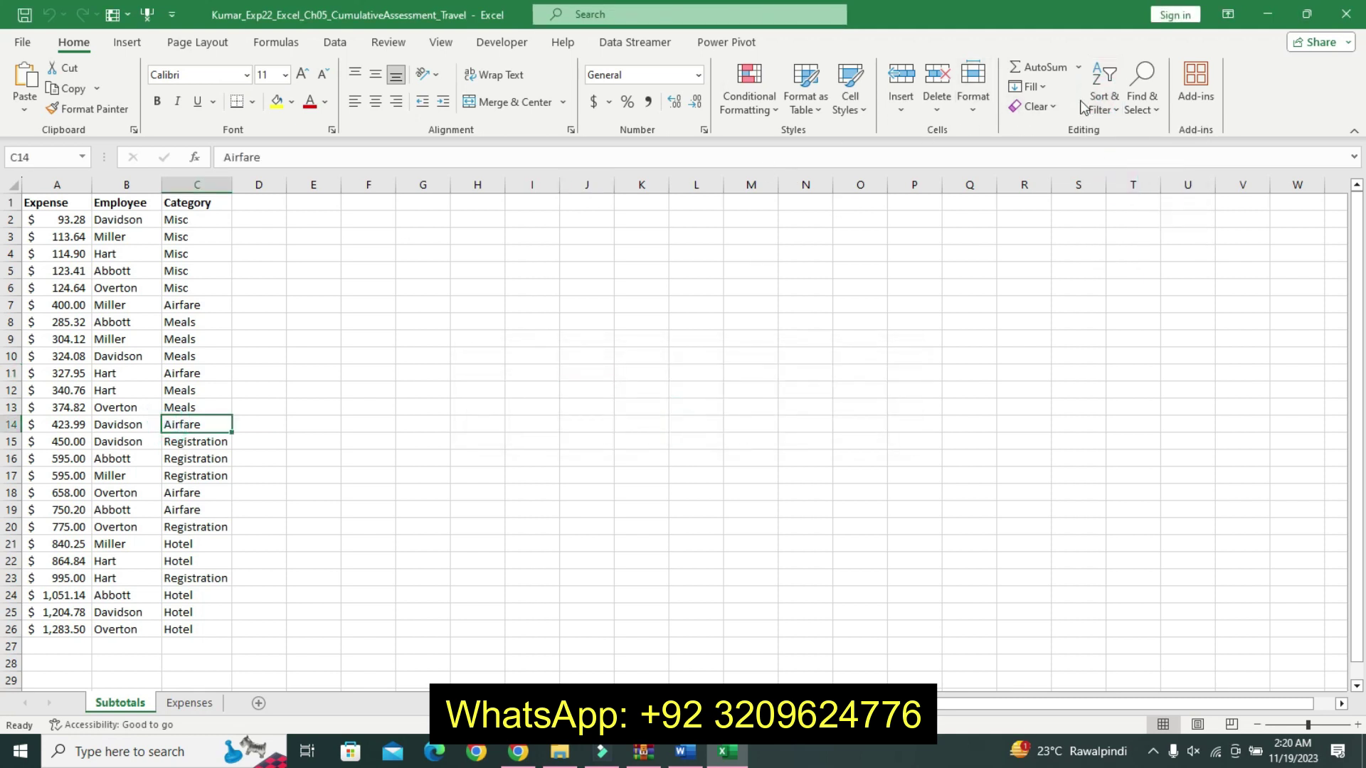
click(1103, 100)
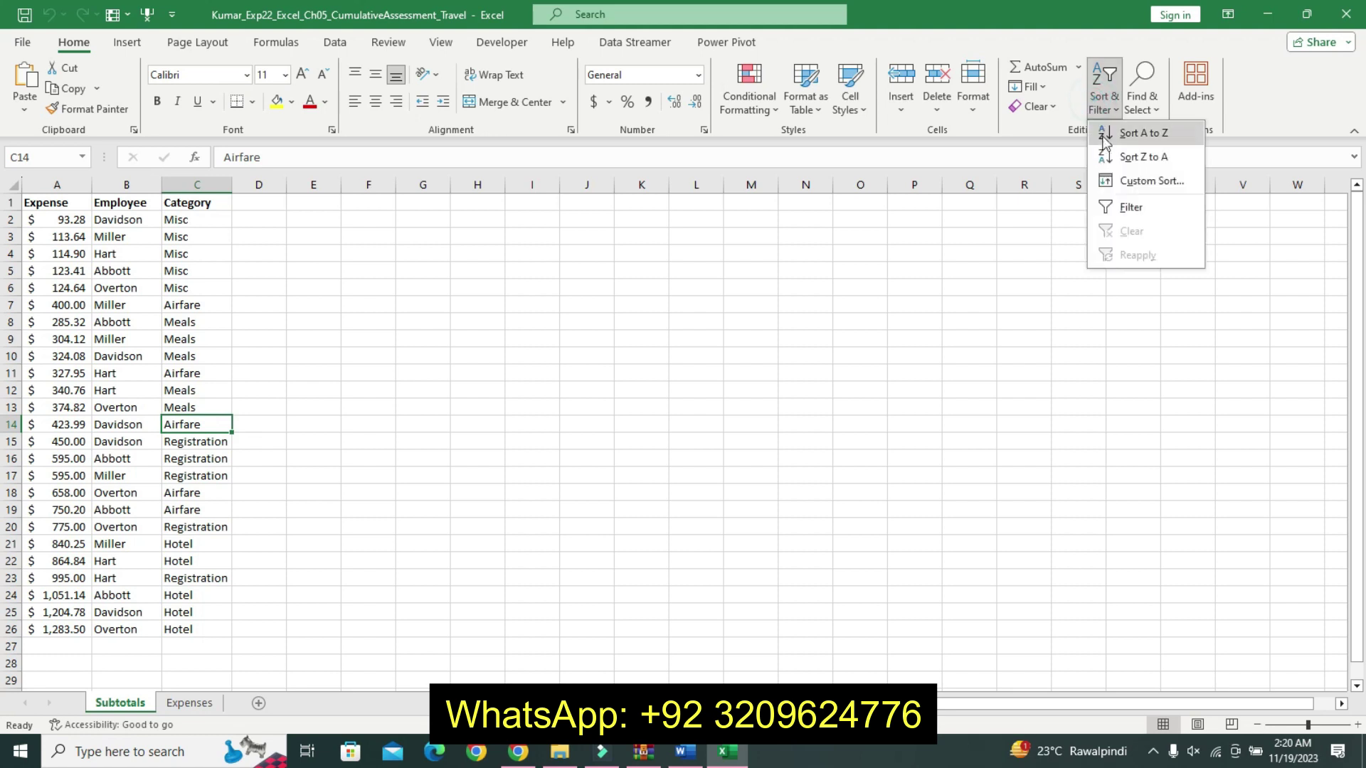
click(1124, 181)
click(644, 444)
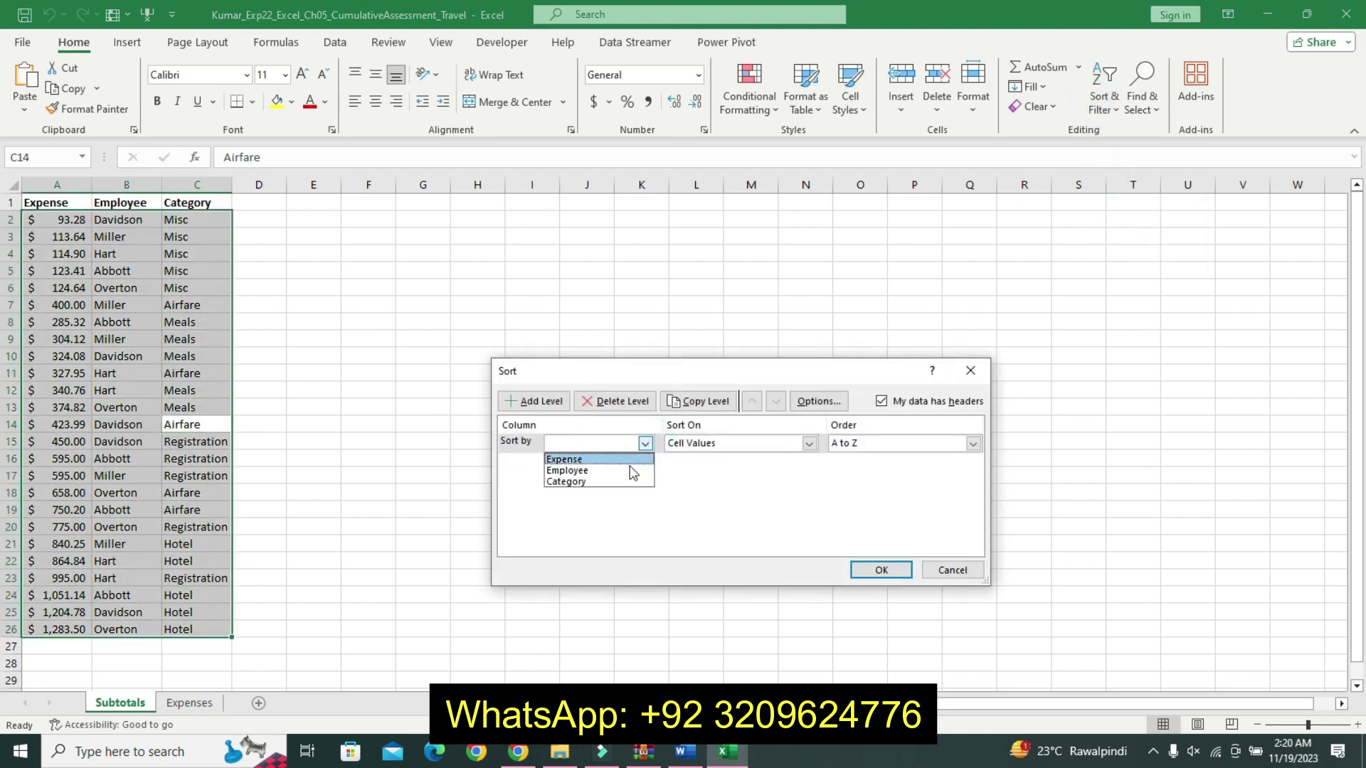
click(633, 471)
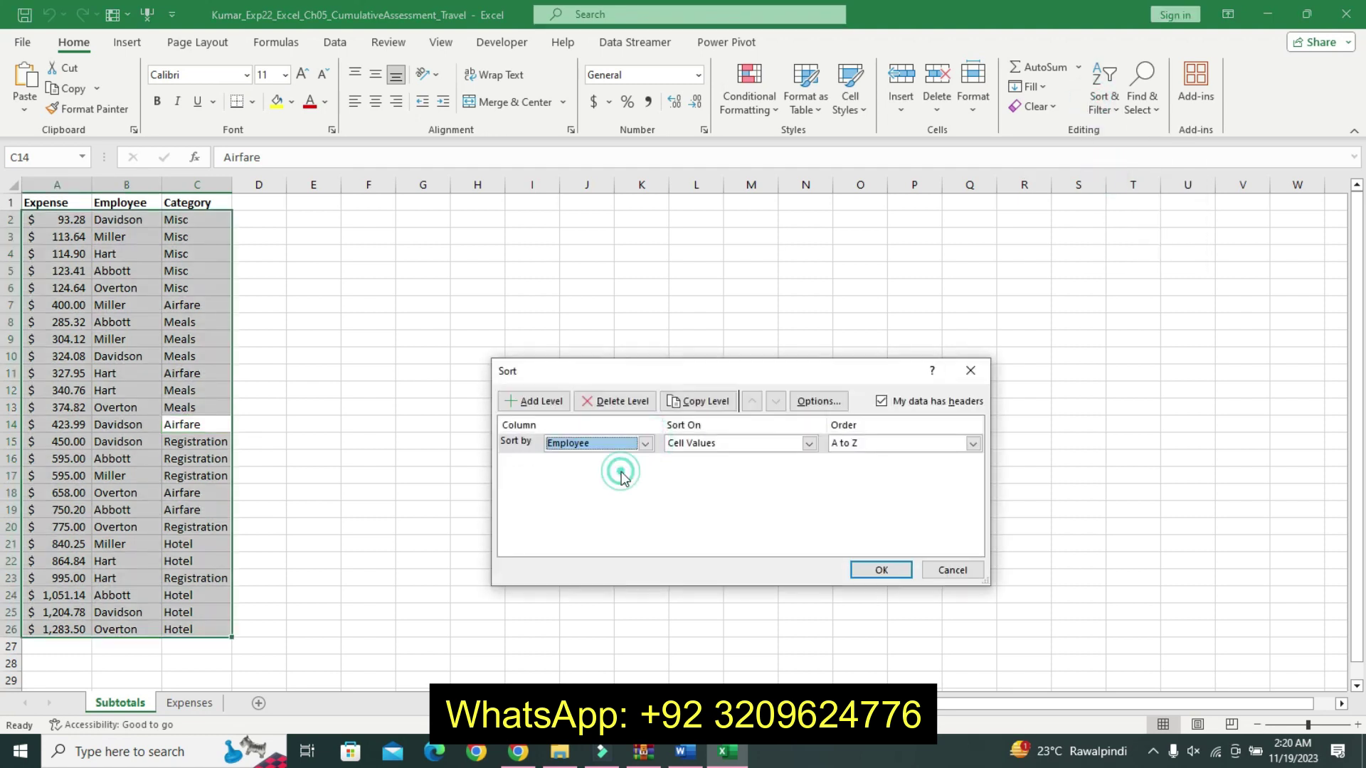
click(685, 752)
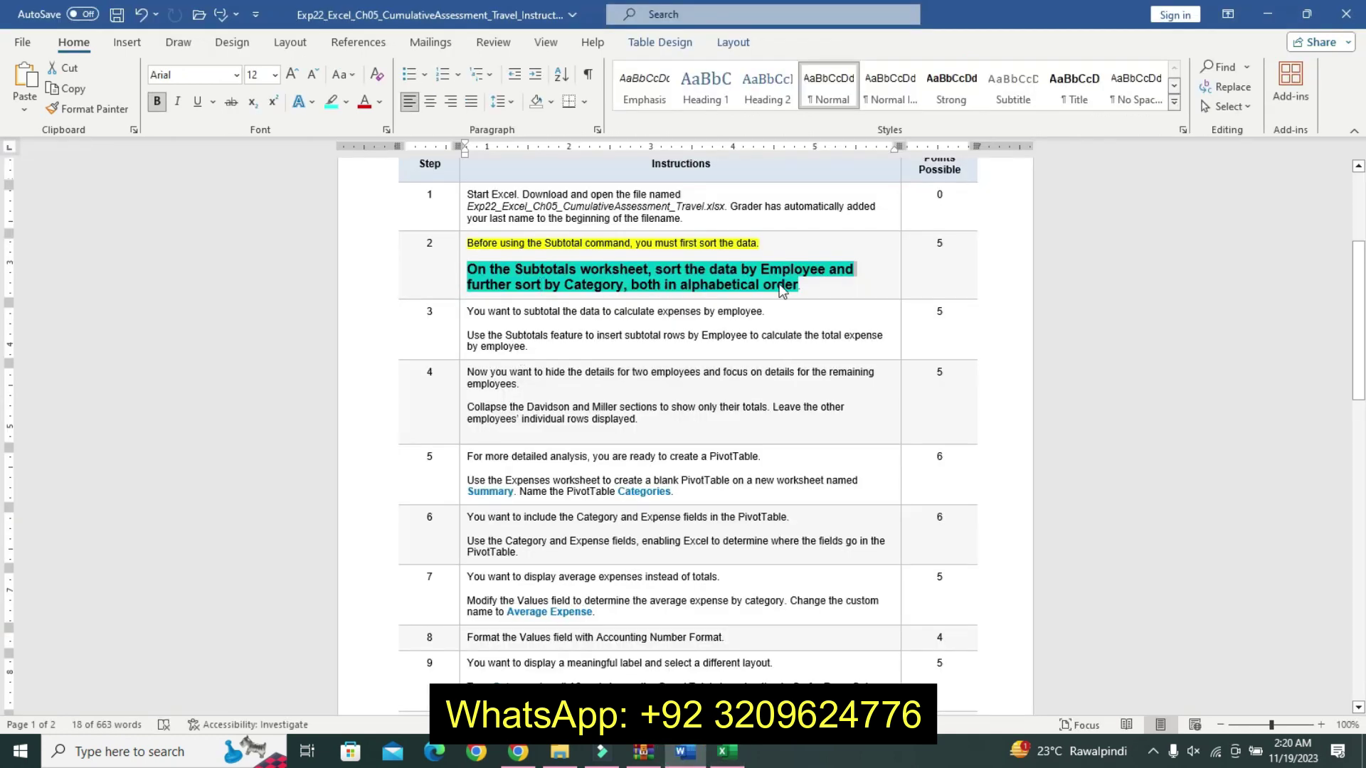
click(727, 752)
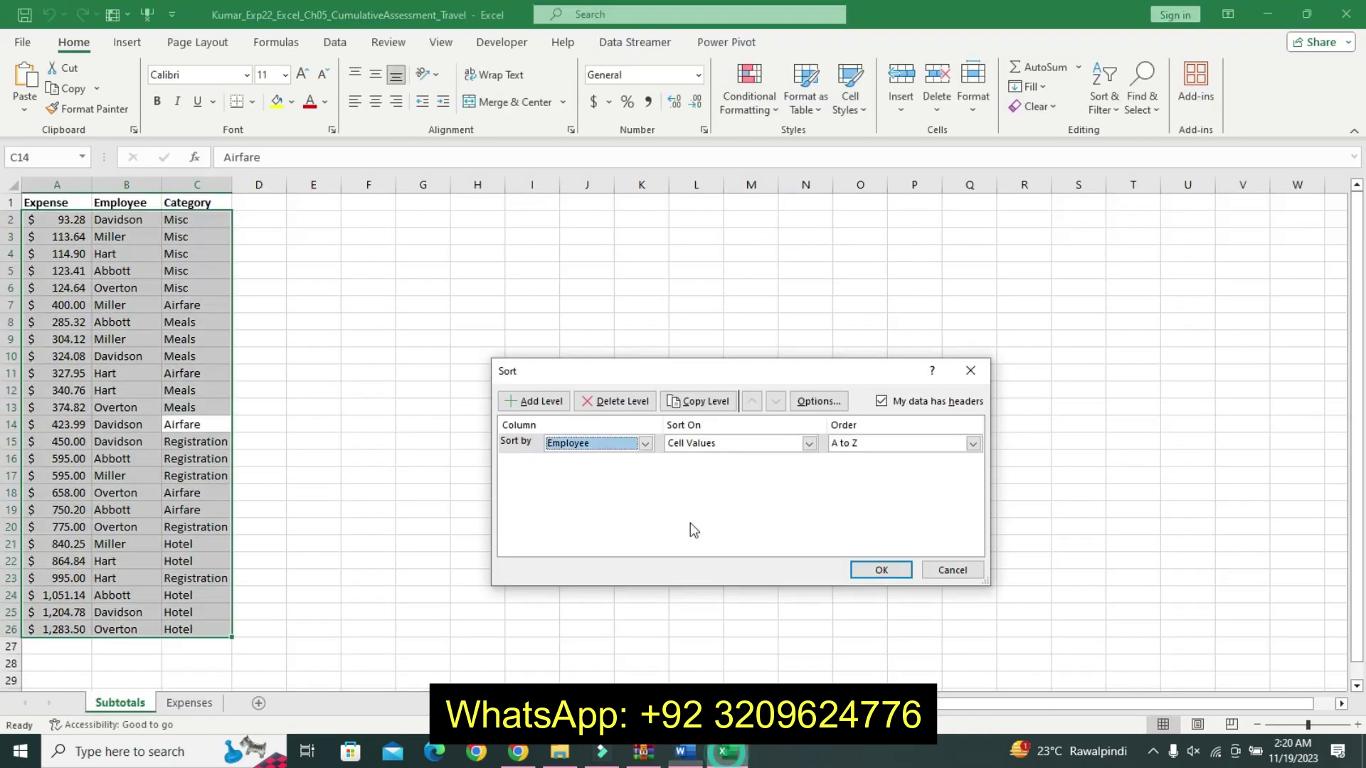
- Add a second sort level by Category, A to Z, and apply the sort
click(535, 401)
click(645, 464)
click(620, 501)
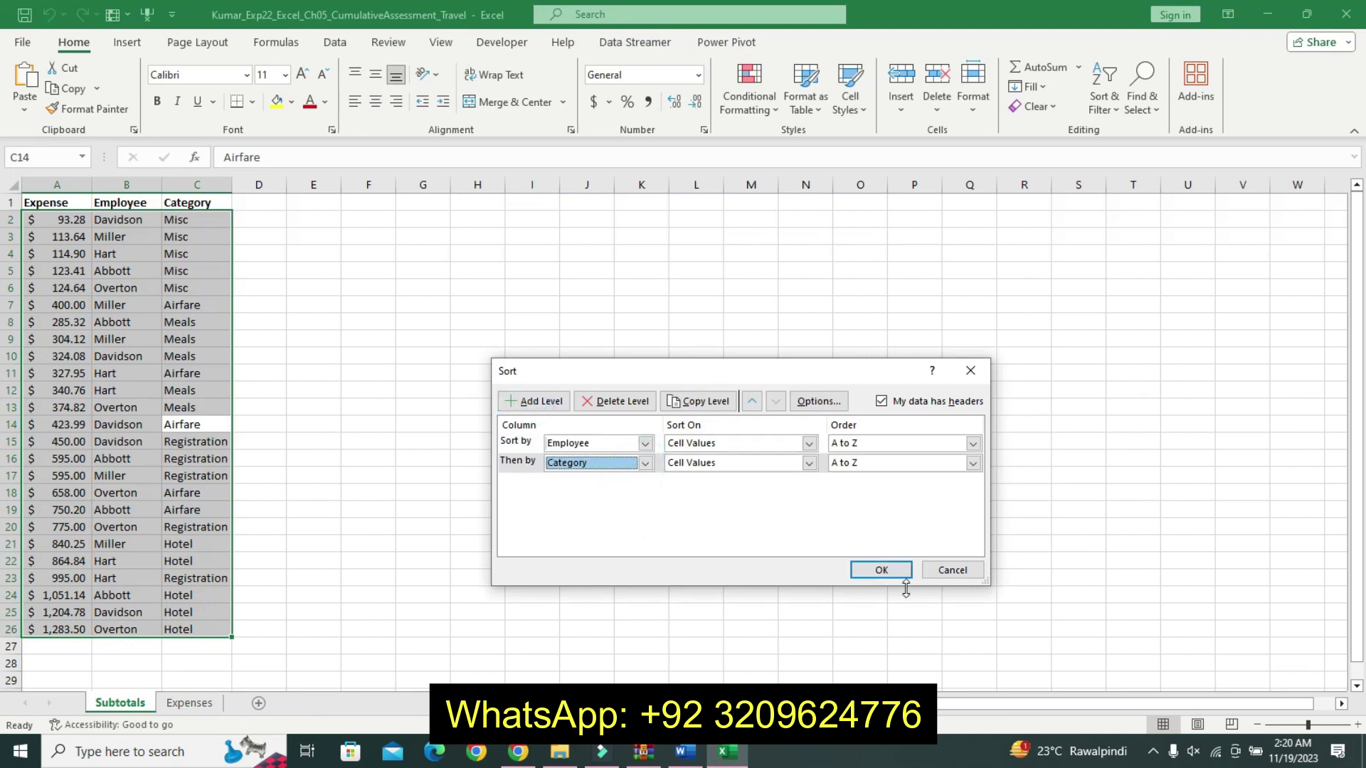
click(880, 569)
click(122, 340)
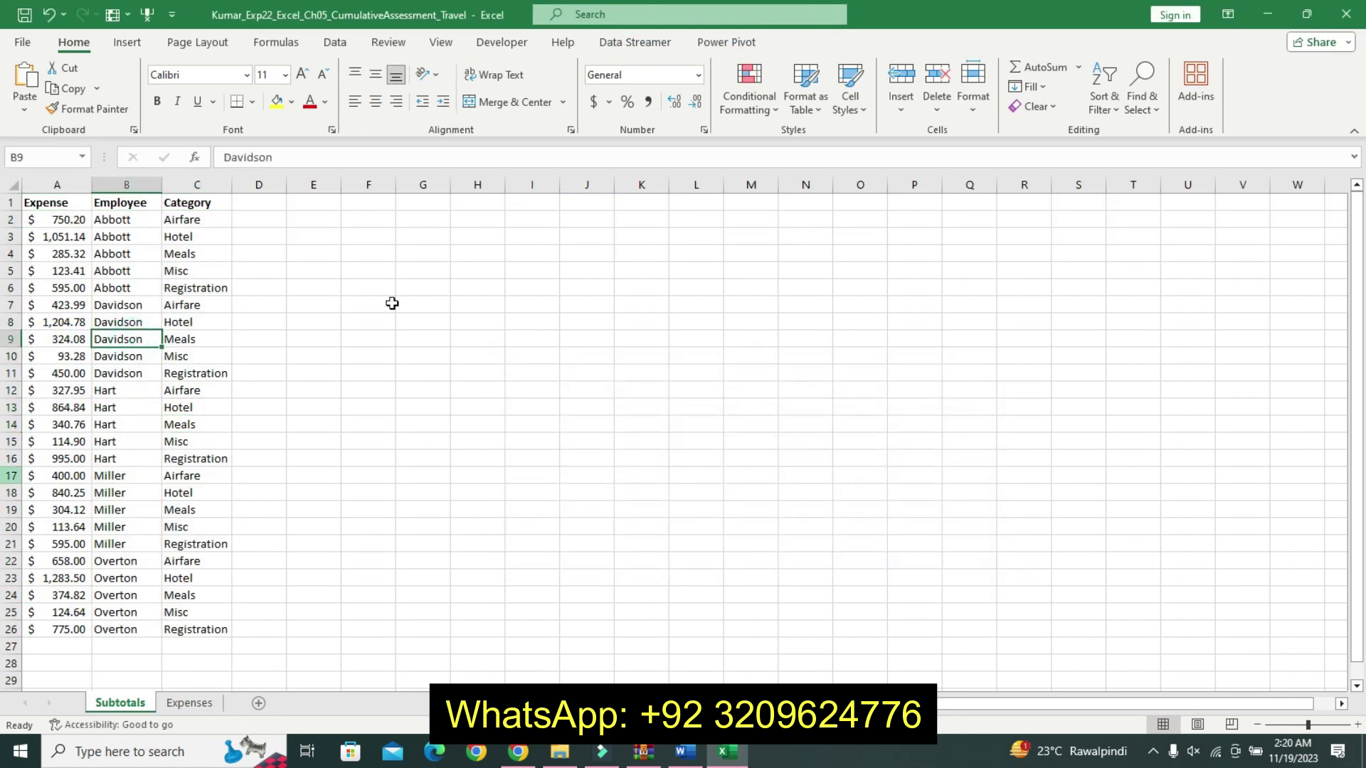
- Switch to Word and undo the highlighting and font formatting in the step 2 instructions
click(682, 756)
key(ctrl+z)
key(ctrl+z)
key(ctrl+z)
key(ctrl+z)
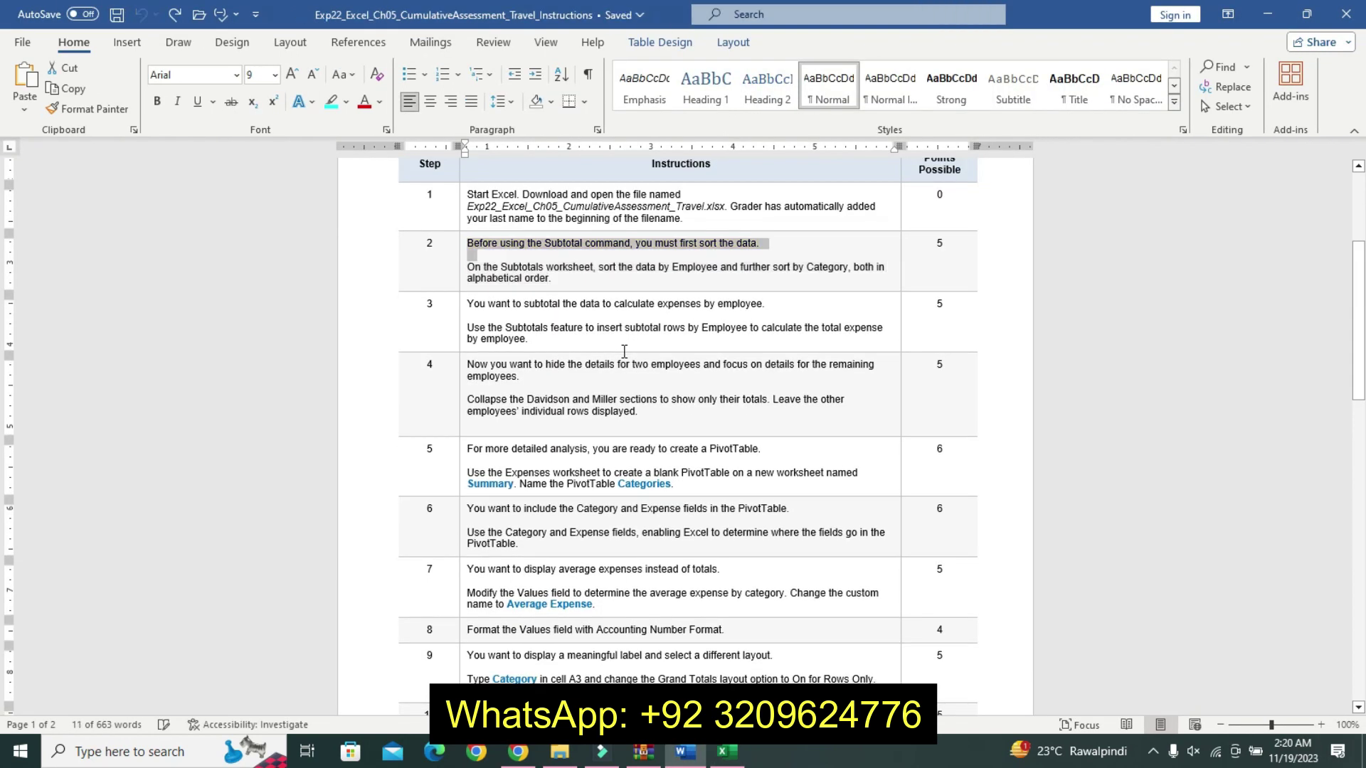
- Highlight the first sentence of the step 3 instructions in yellow
drag(473, 306, 783, 303)
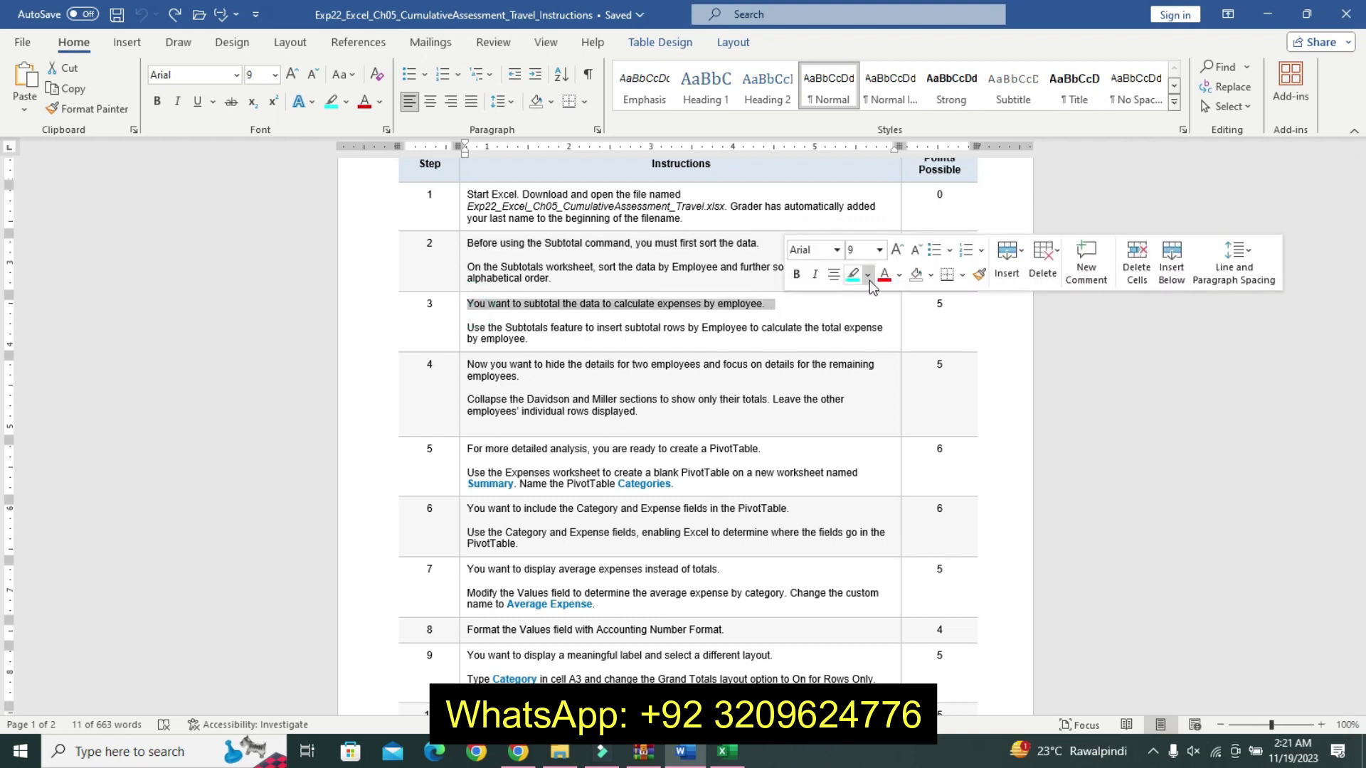
click(868, 275)
click(857, 299)
- Format the step 3 paragraph about inserting subtotal rows by Employee as 12 pt bold with turquoise highlighting
drag(471, 333, 530, 340)
click(663, 284)
click(663, 284)
click(663, 284)
click(562, 308)
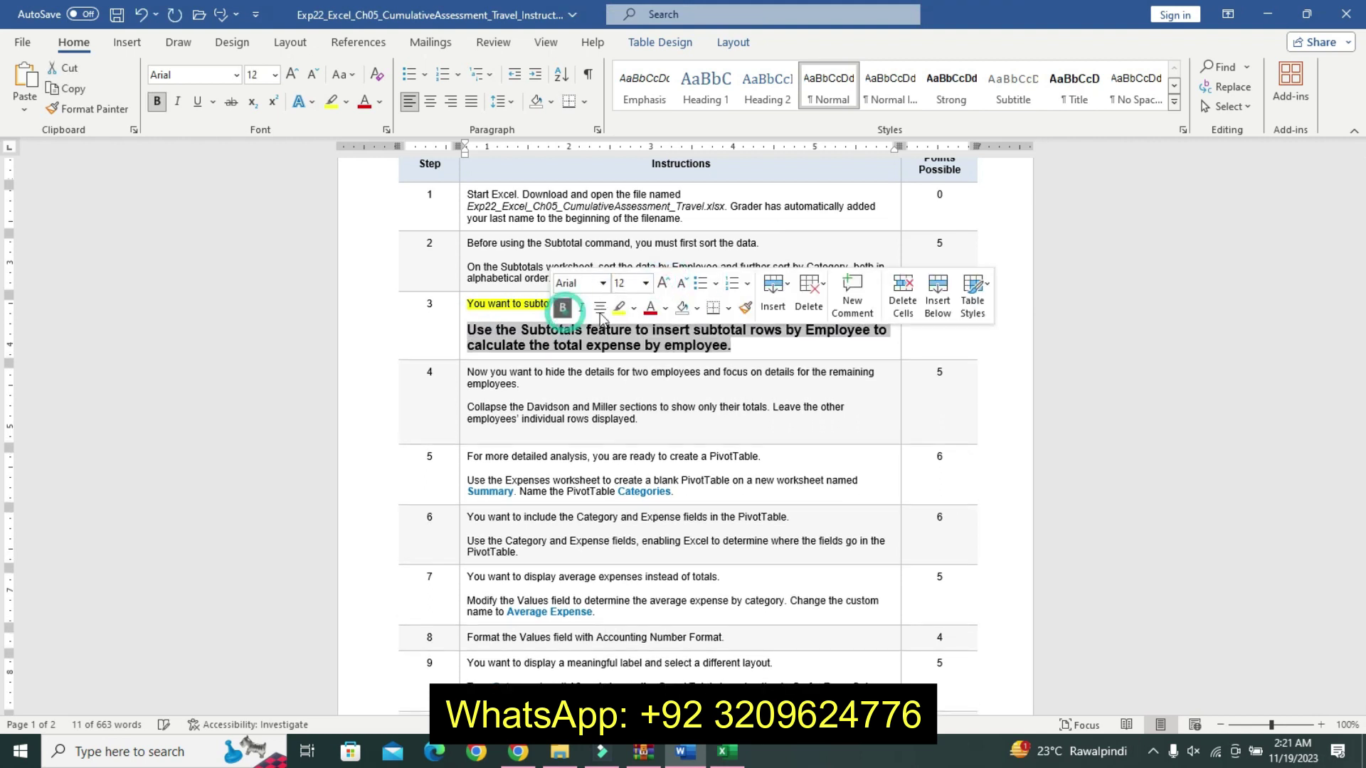
click(634, 307)
click(513, 338)
- Read the step 3 instructions on using the Subtotals feature to total expenses by employee
drag(514, 339, 696, 341)
triple_click(701, 343)
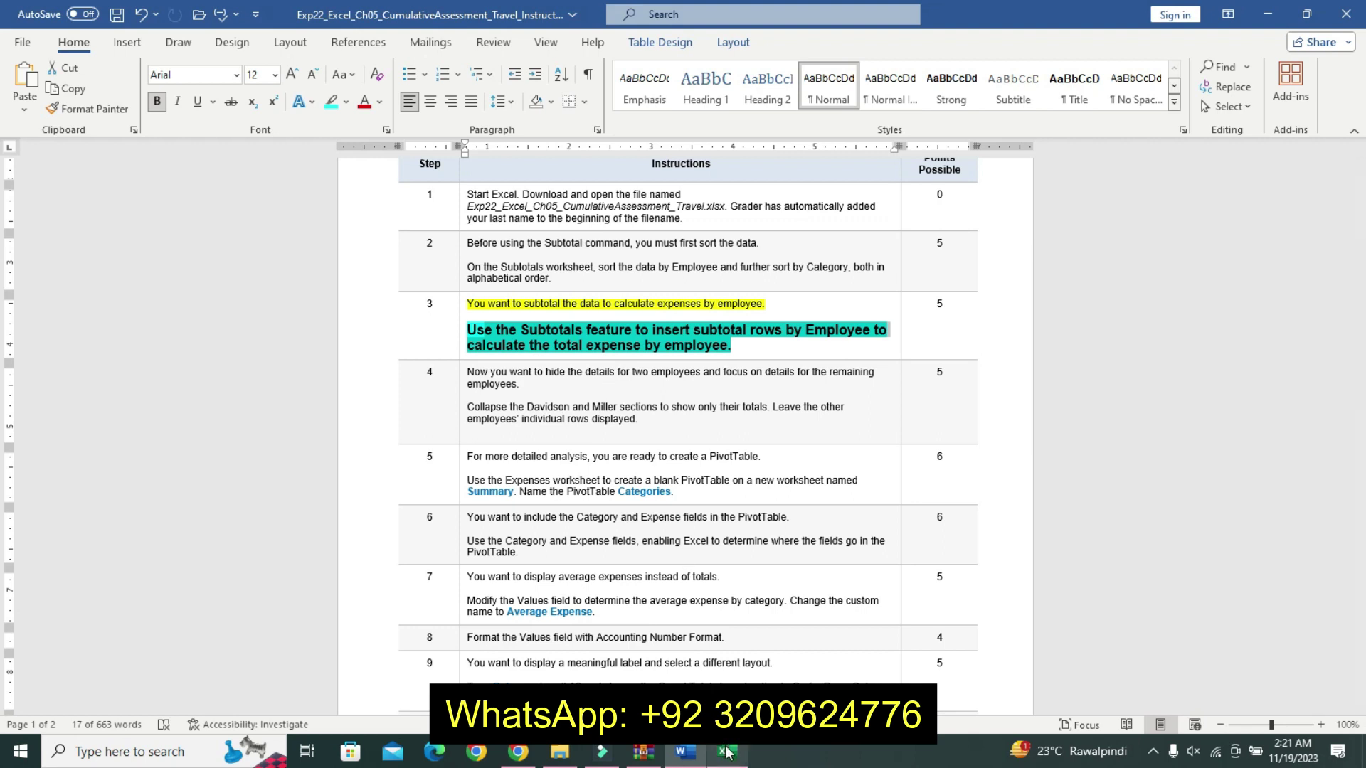
mouse_move(727, 752)
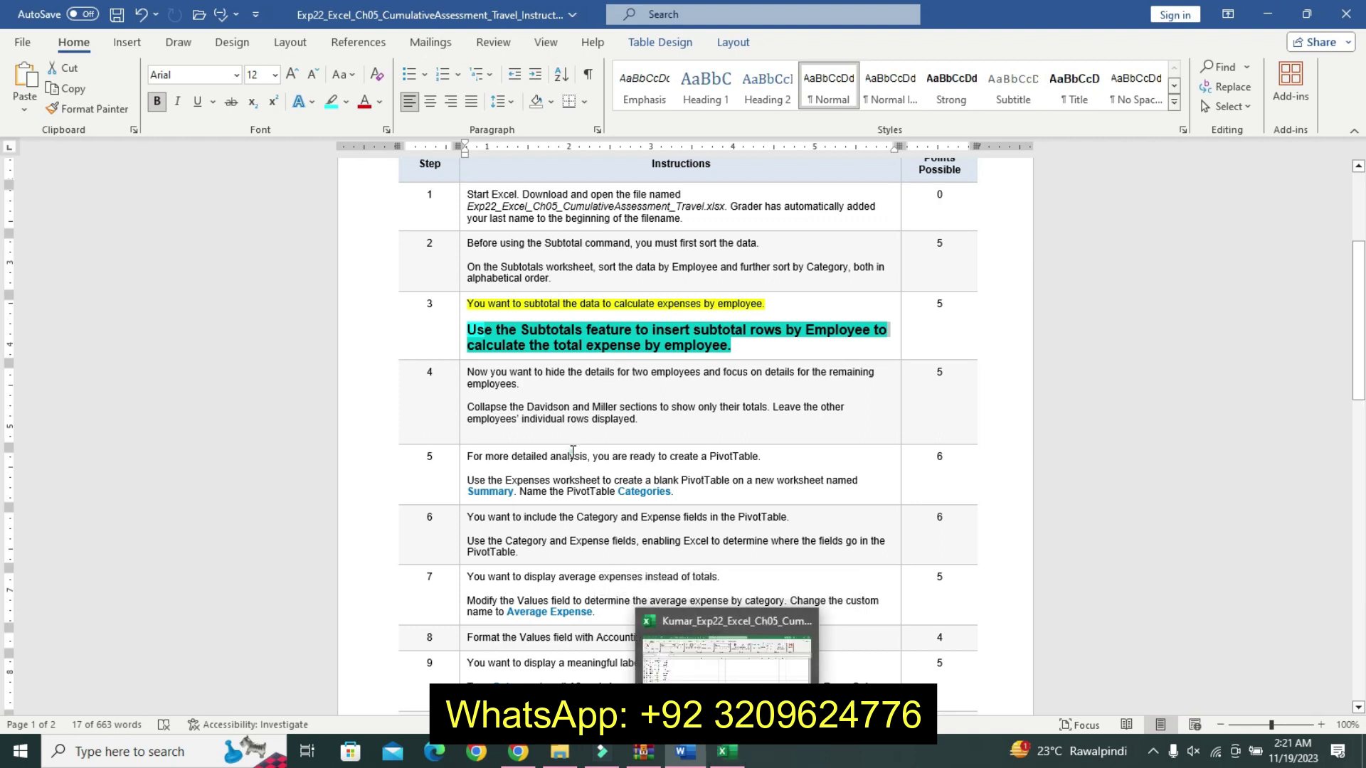
click(548, 312)
mouse_move(498, 346)
mouse_down()
mouse_move(491, 377)
mouse_move(486, 363)
mouse_up()
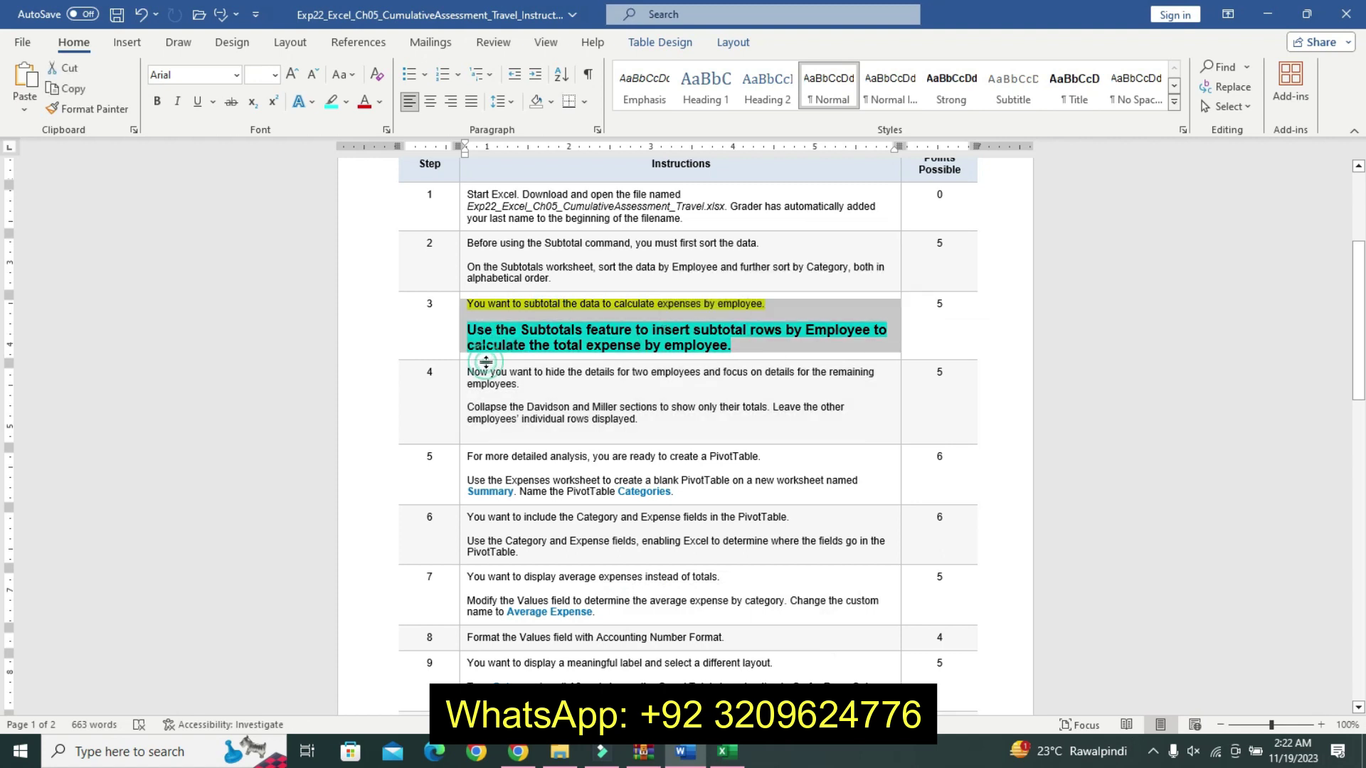
click(475, 334)
triple_click(822, 351)
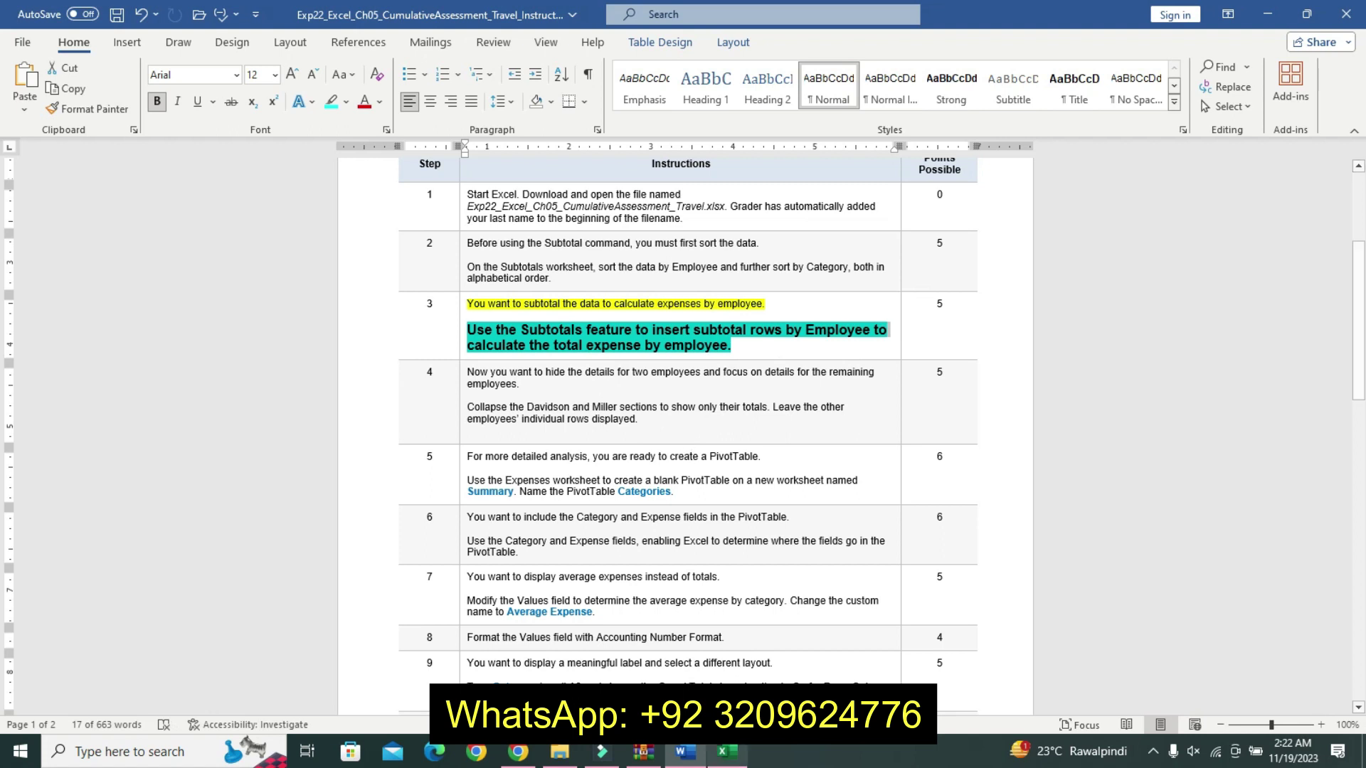
- Switch to Excel and subtotal the data at each change in Employee, using Count on the Expense field only
click(727, 751)
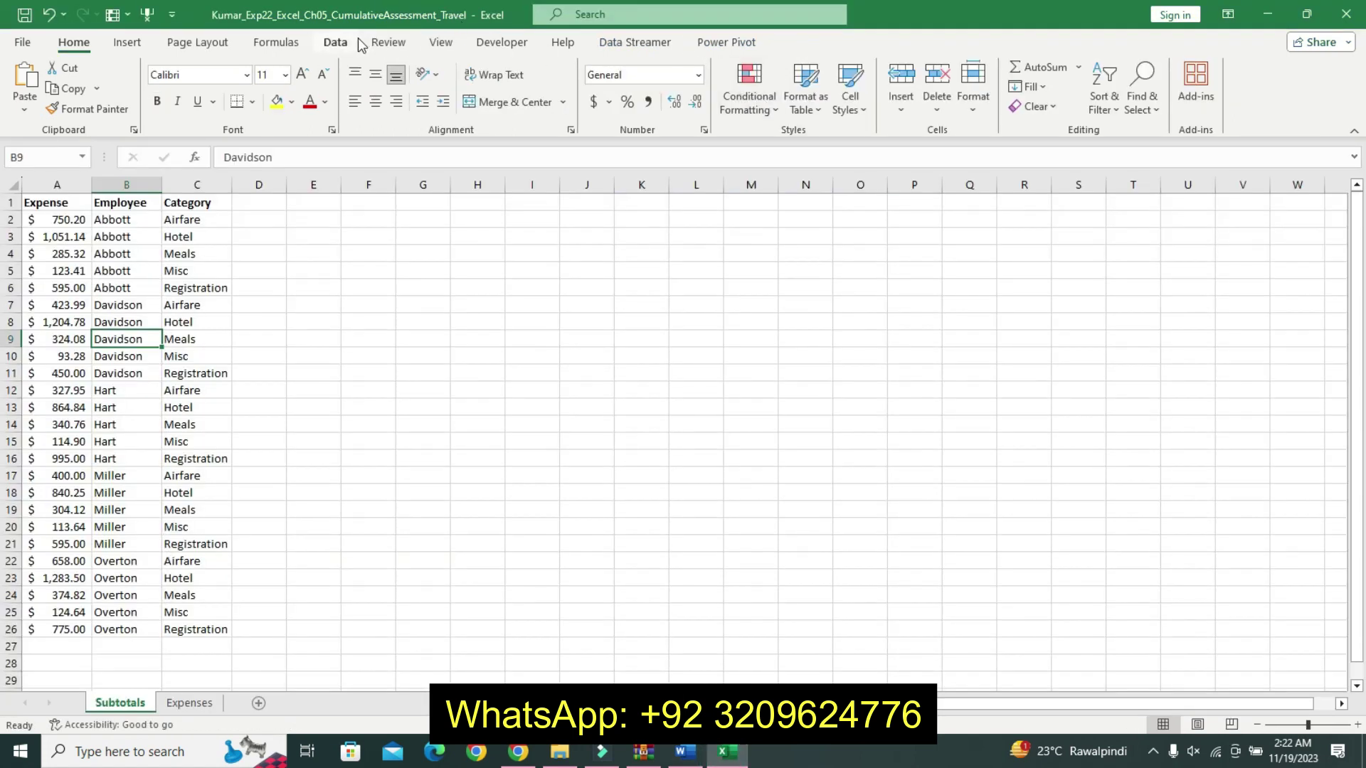
click(335, 43)
click(1138, 85)
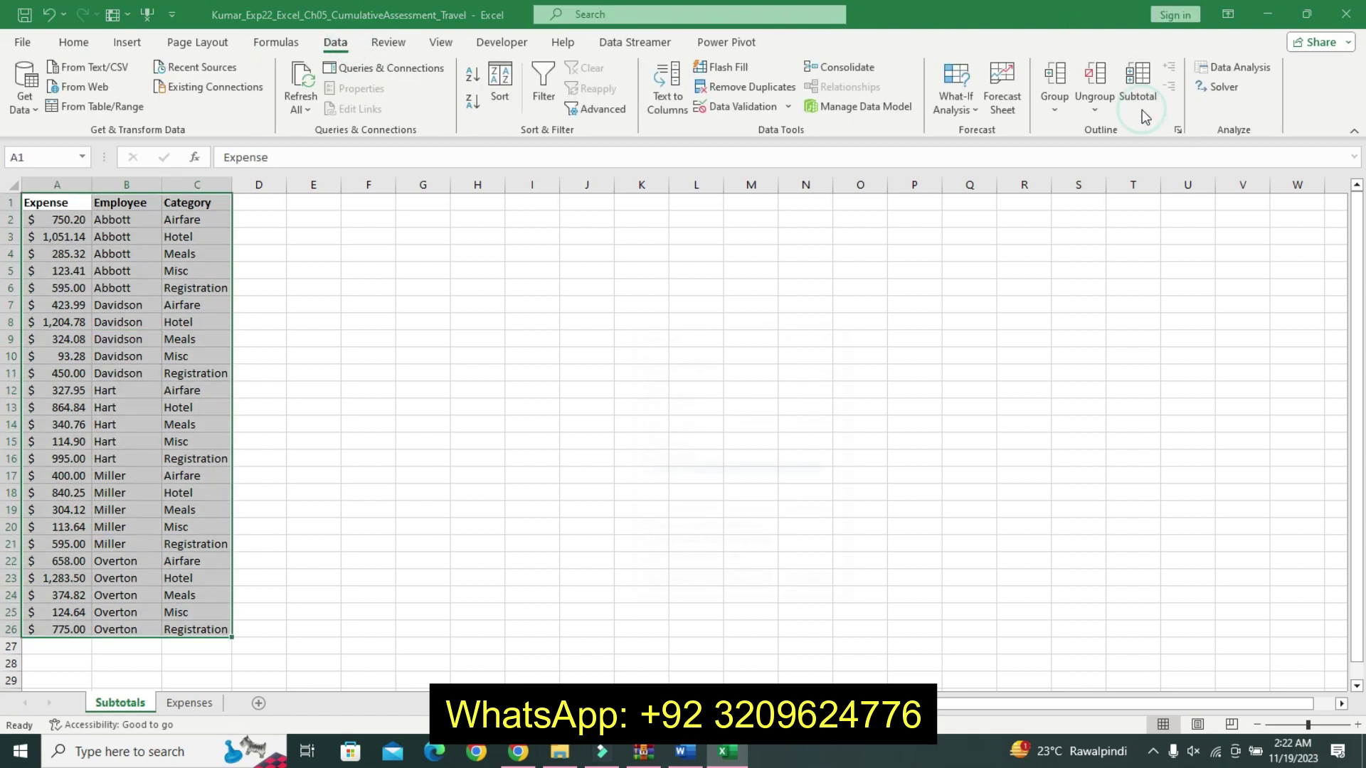
click(838, 376)
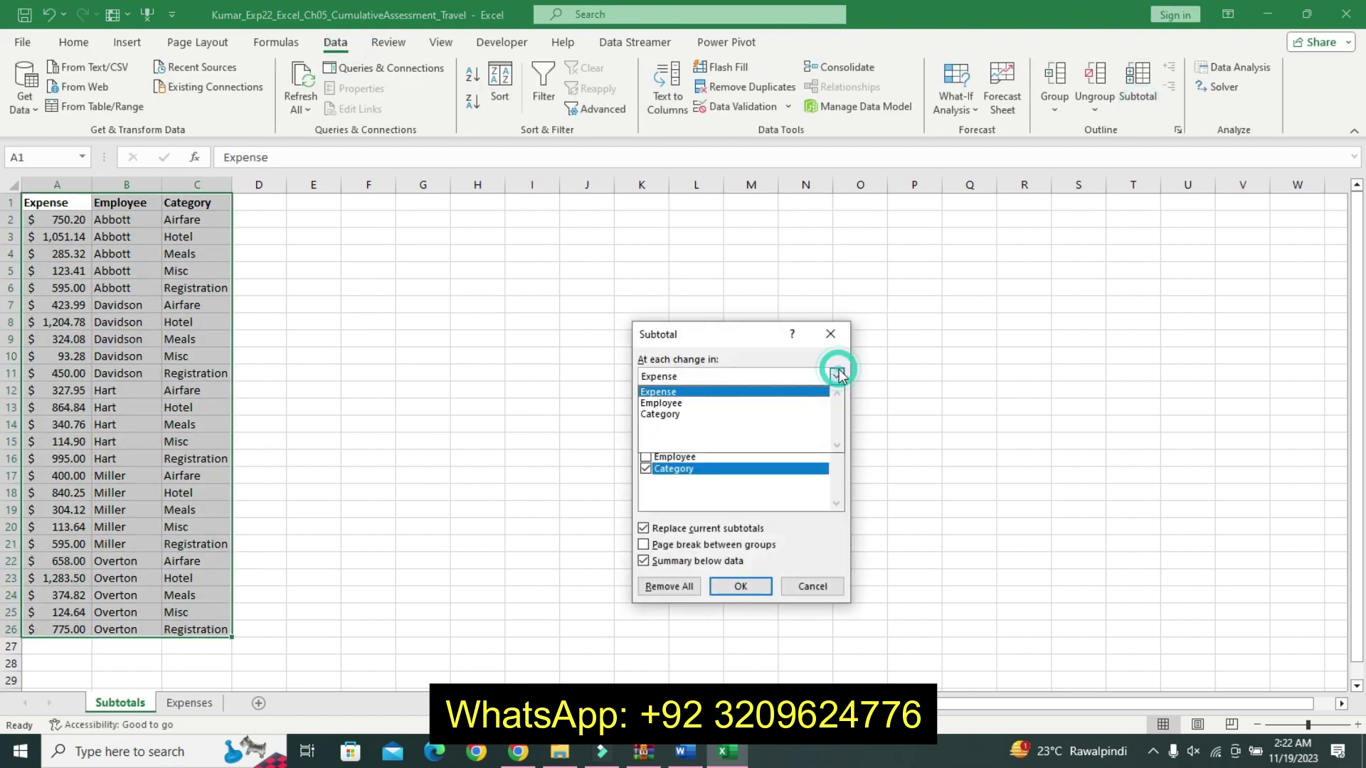
click(790, 400)
click(696, 765)
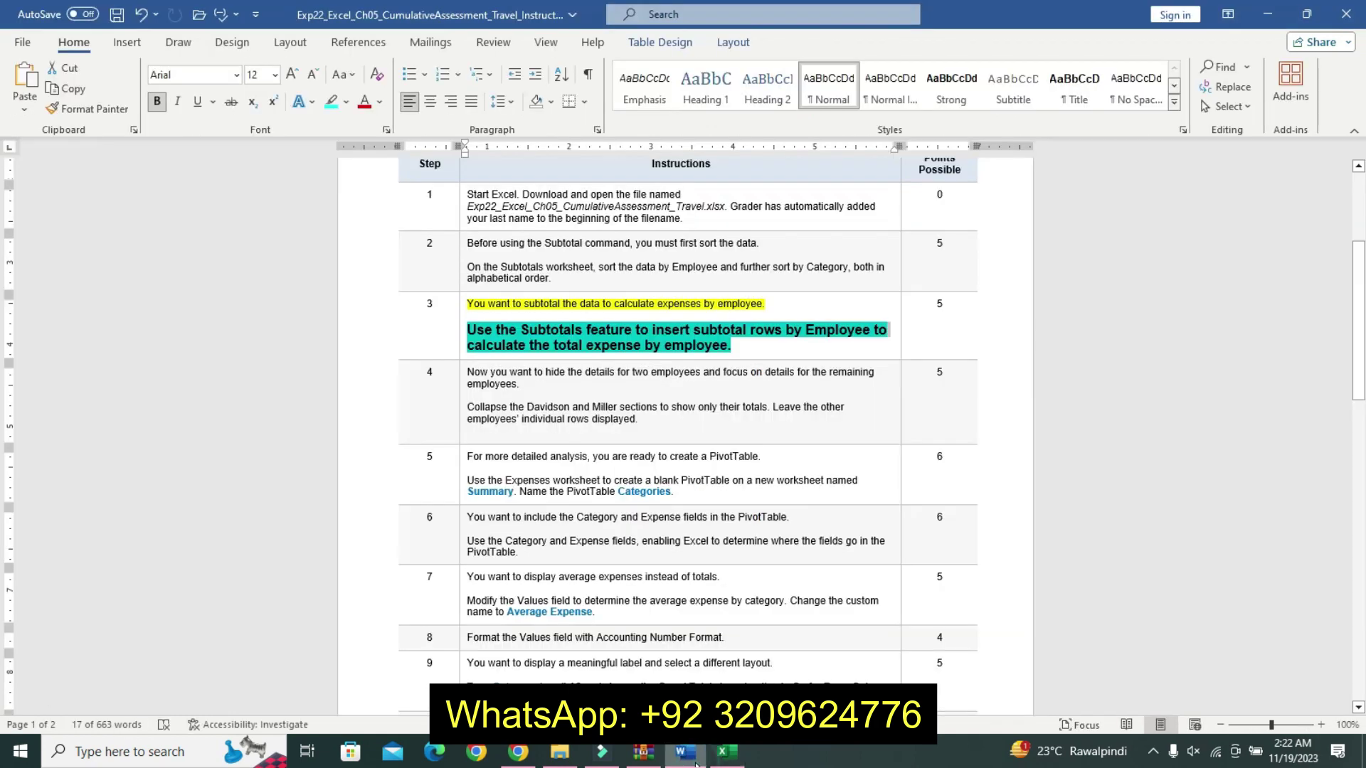
click(713, 760)
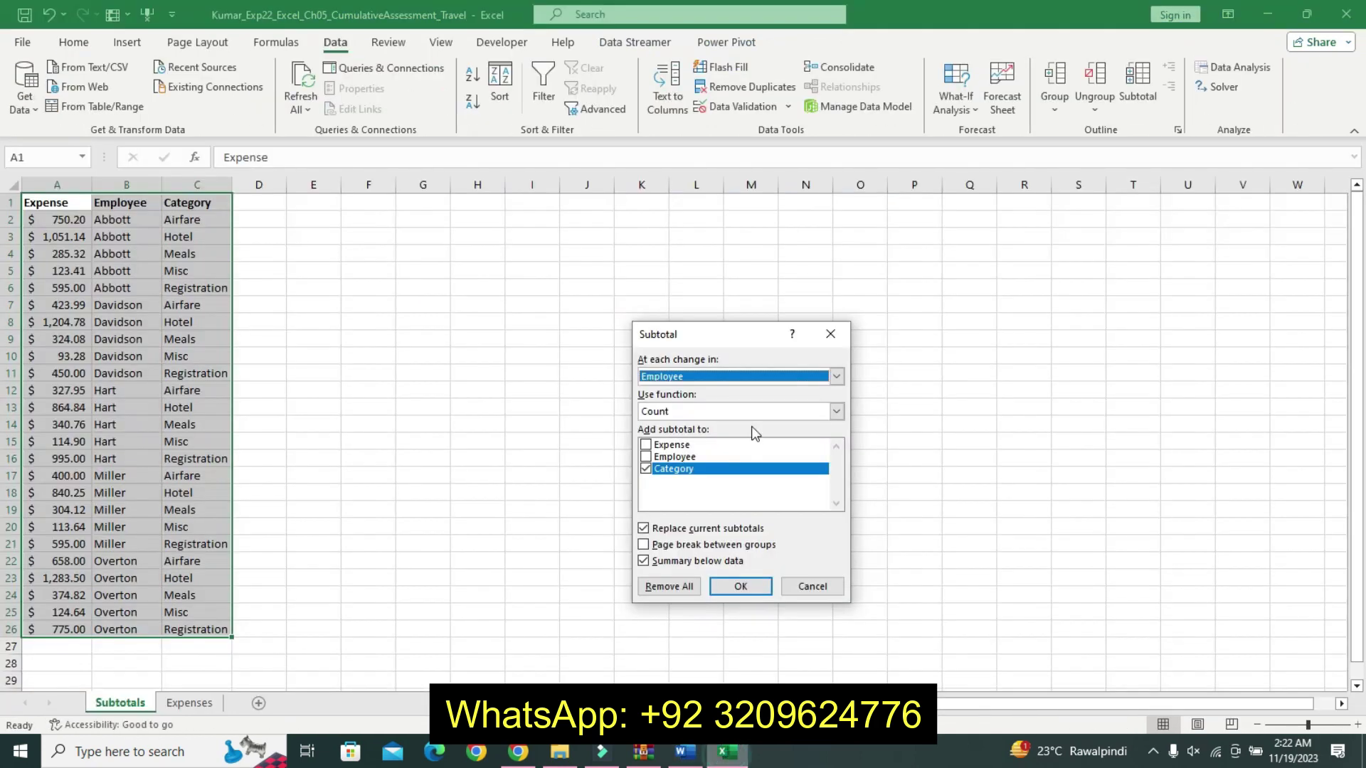
click(668, 446)
click(646, 469)
click(646, 445)
click(741, 587)
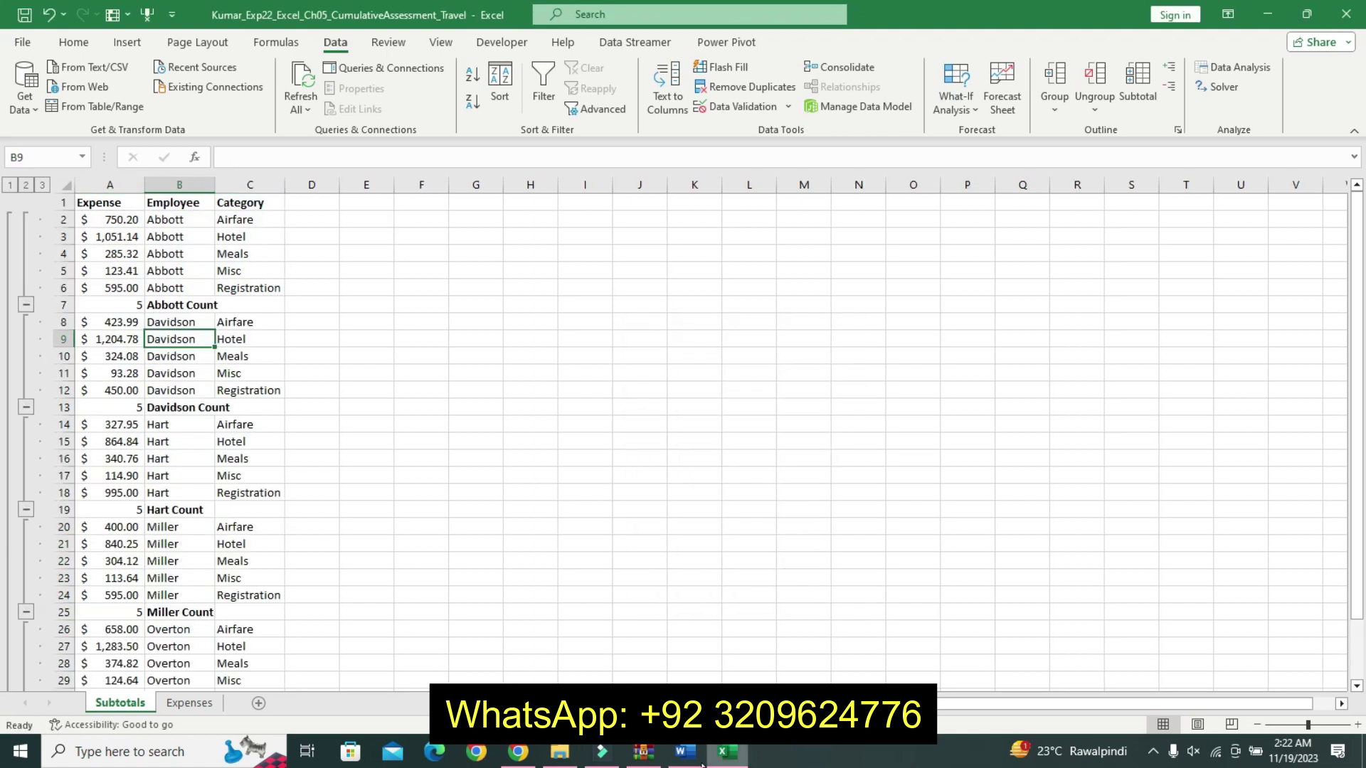
- Switch to Word and undo the highlighting and font formatting in the step 3 instructions
click(687, 755)
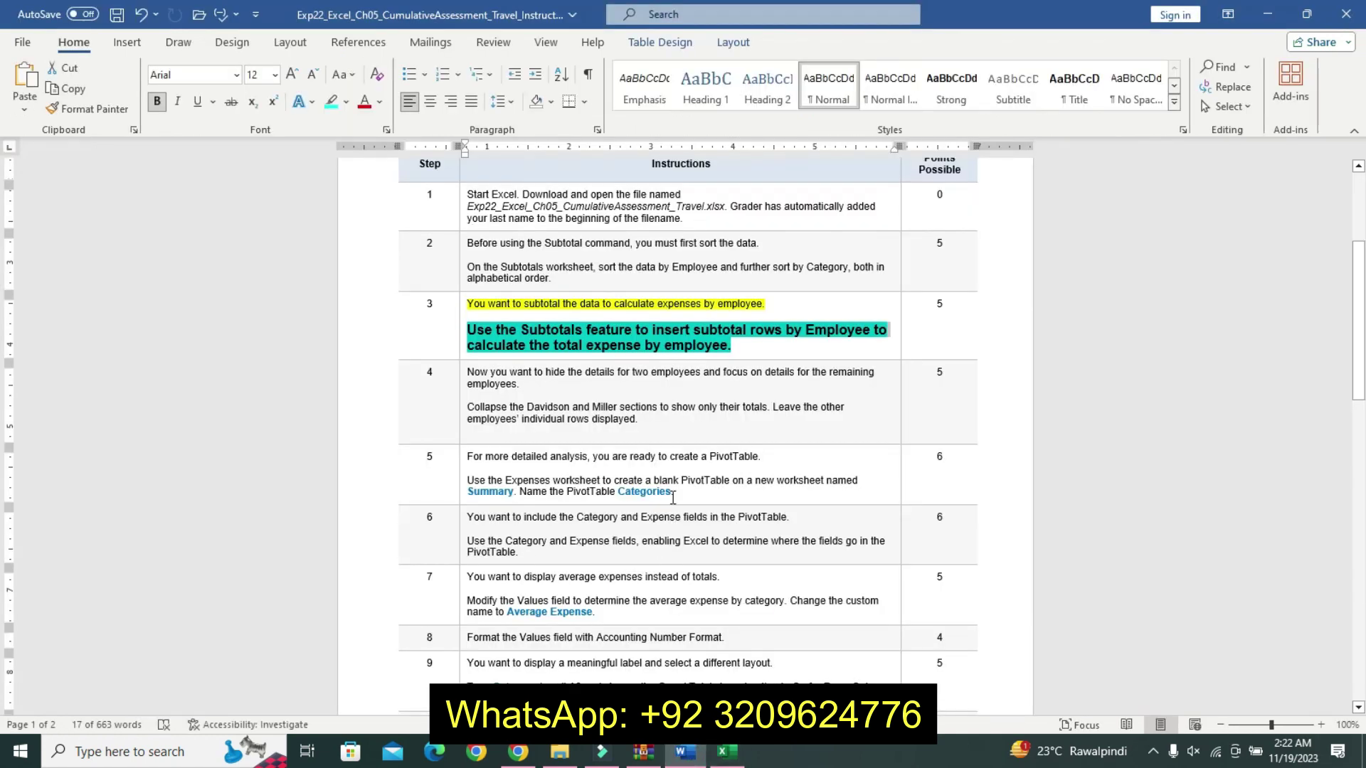
key(ctrl+z)
key(ctrl+z)
key(ctrl+z)
key(ctrl+z)
key(ctrl+z)
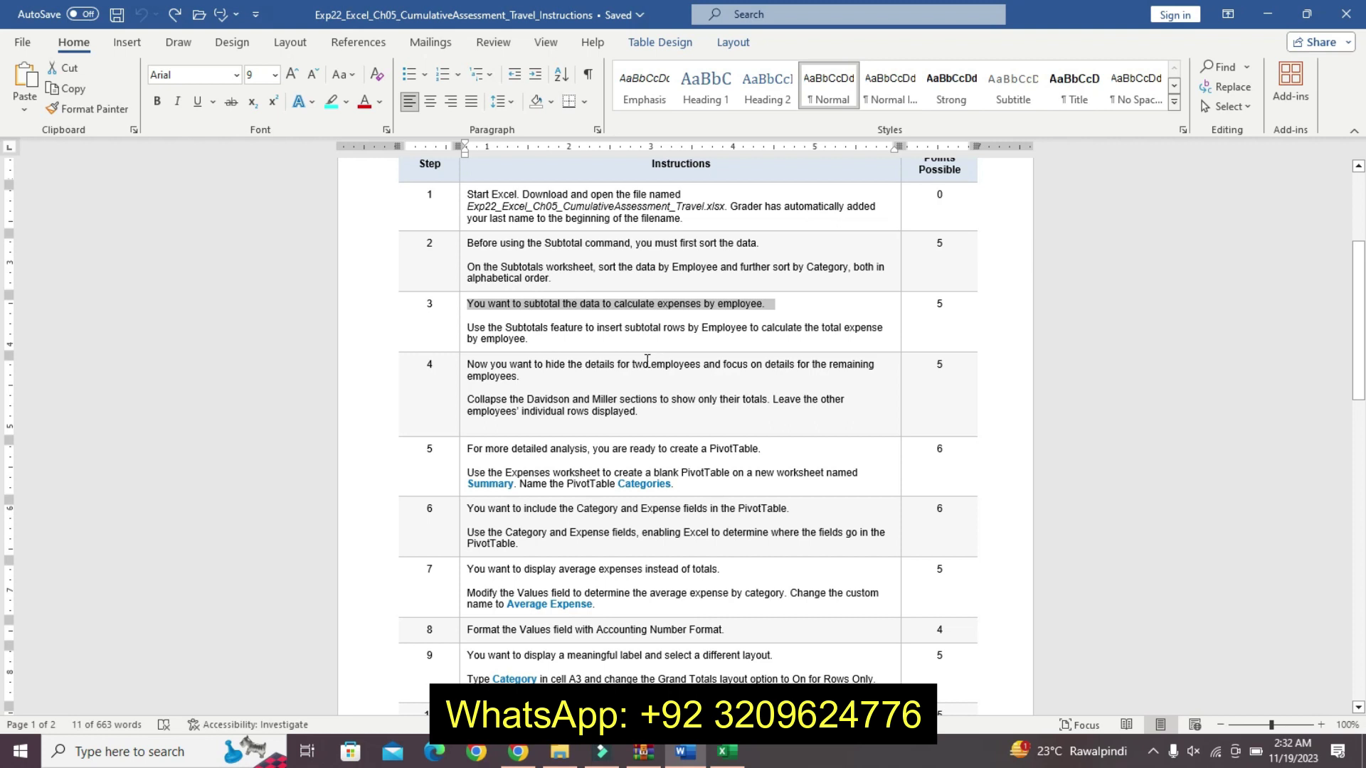
- Highlight the first sentence of the step 4 instructions in yellow
click(495, 364)
key(shift+End)
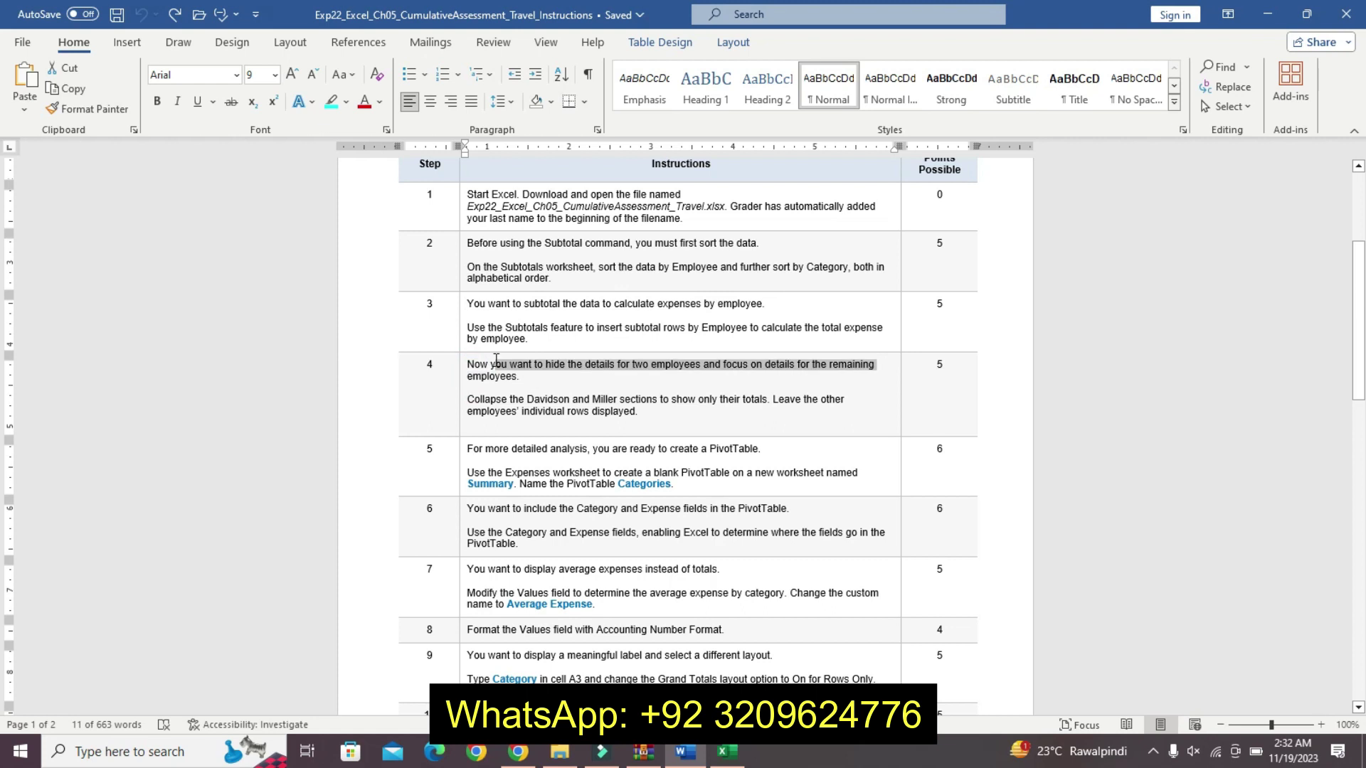
click(464, 368)
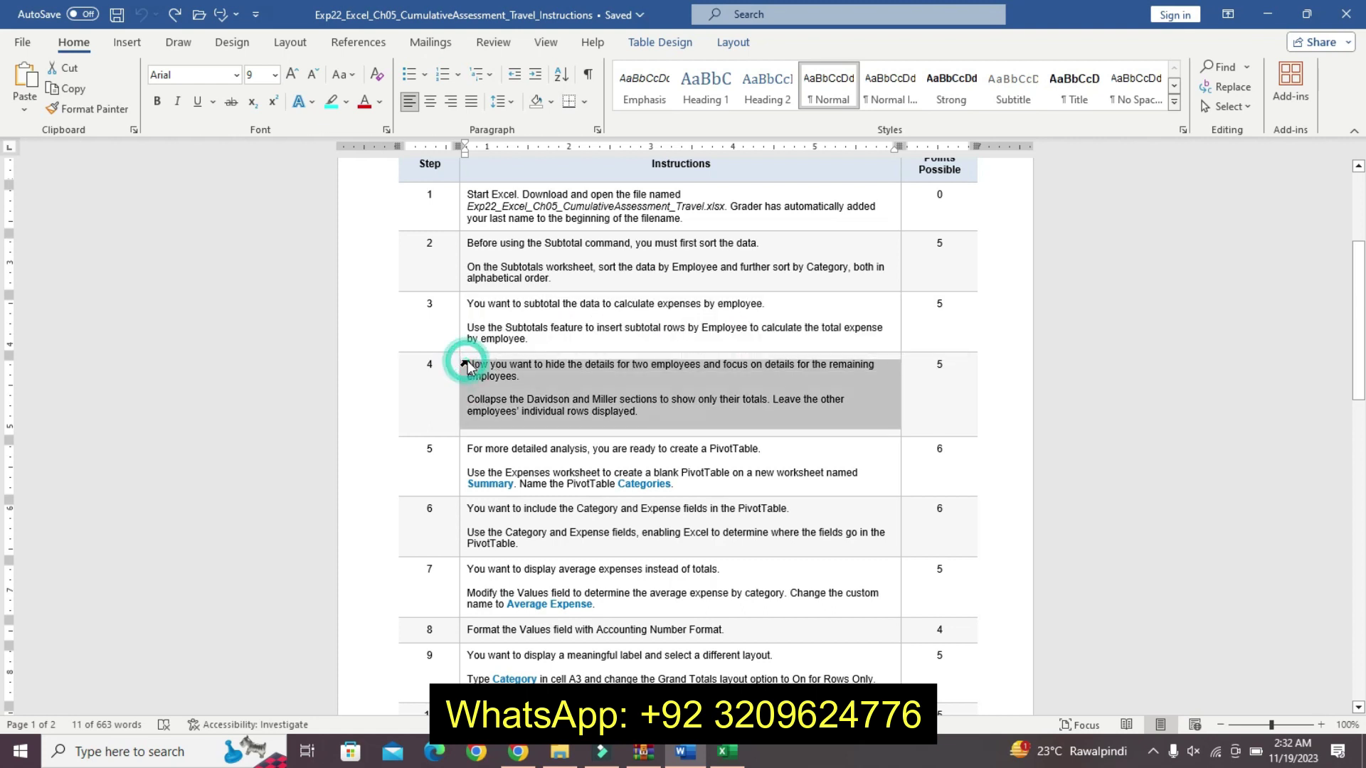
click(466, 363)
triple_click(537, 373)
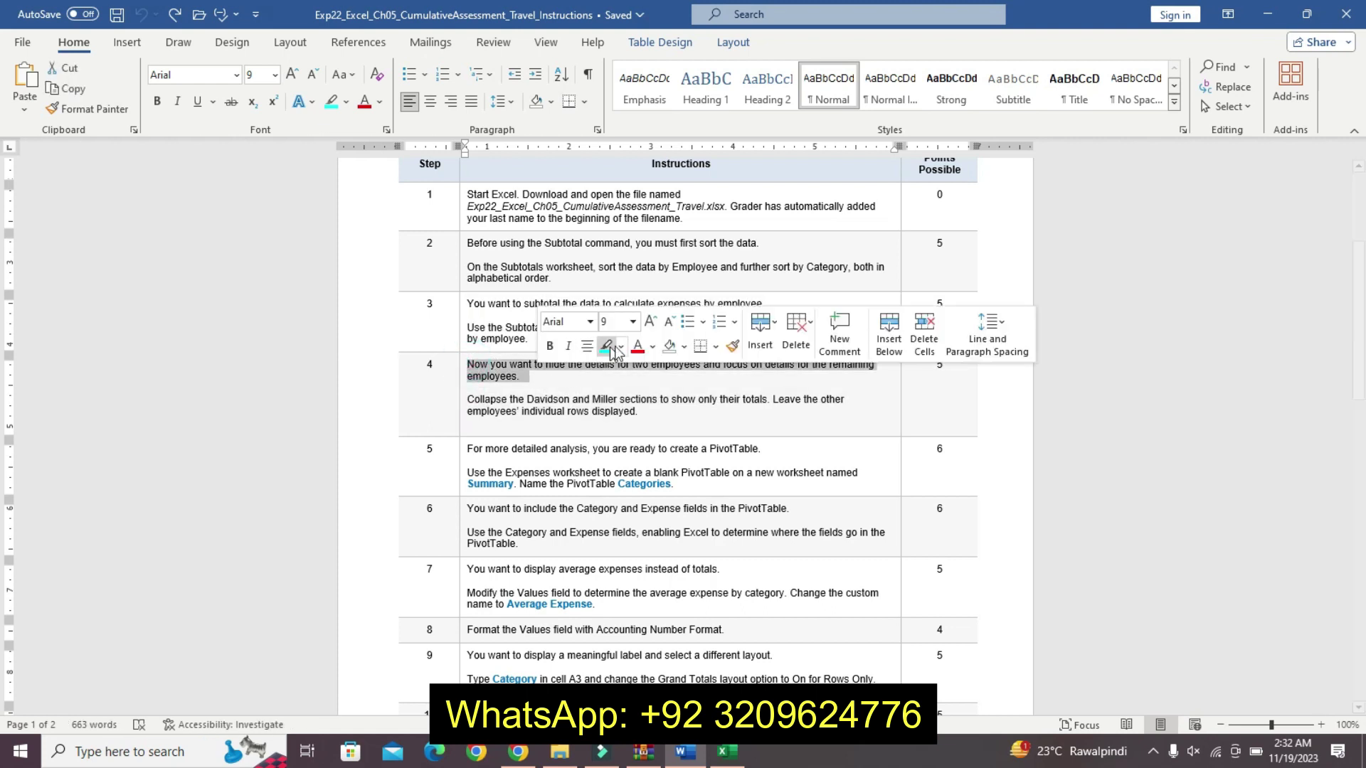
click(621, 347)
click(611, 369)
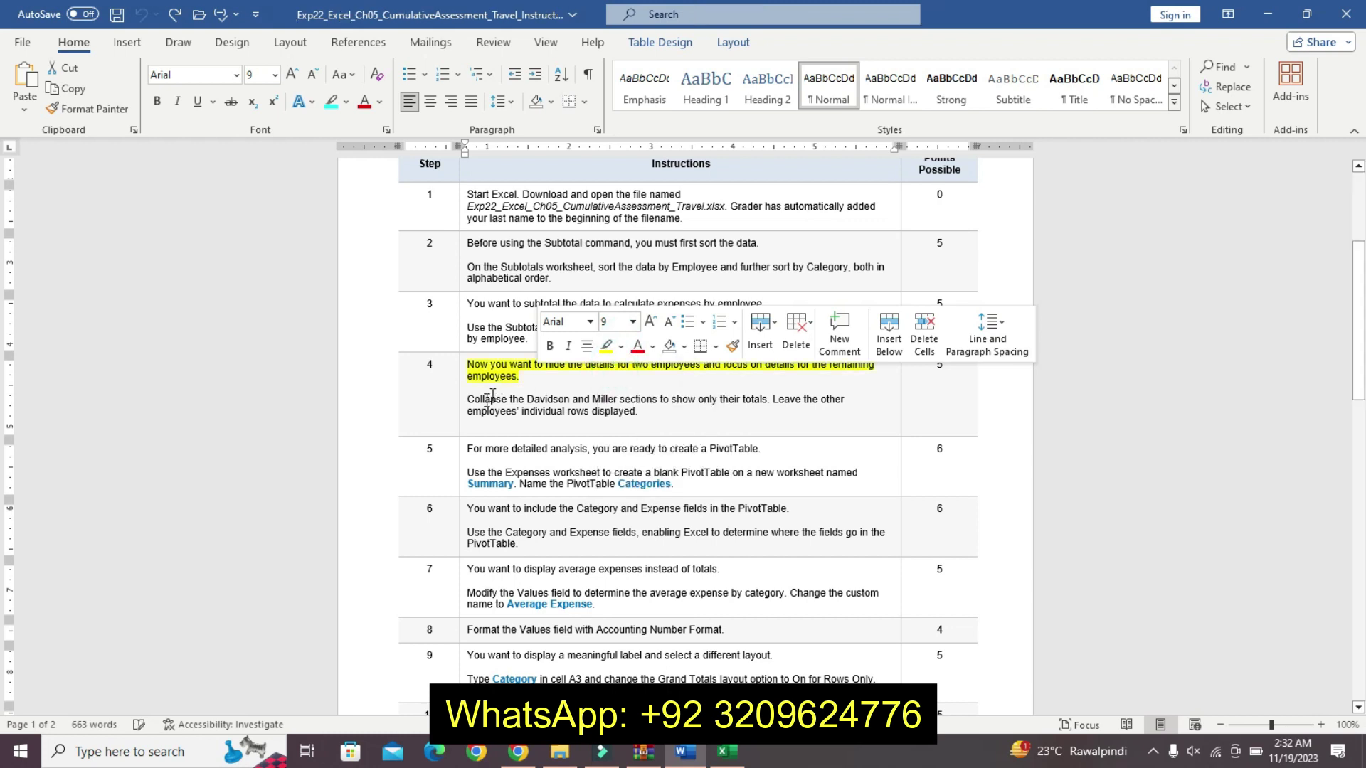
- Format the step 4 paragraph about collapsing two employee sections as 12 pt bold with turquoise highlighting
drag(467, 399, 702, 428)
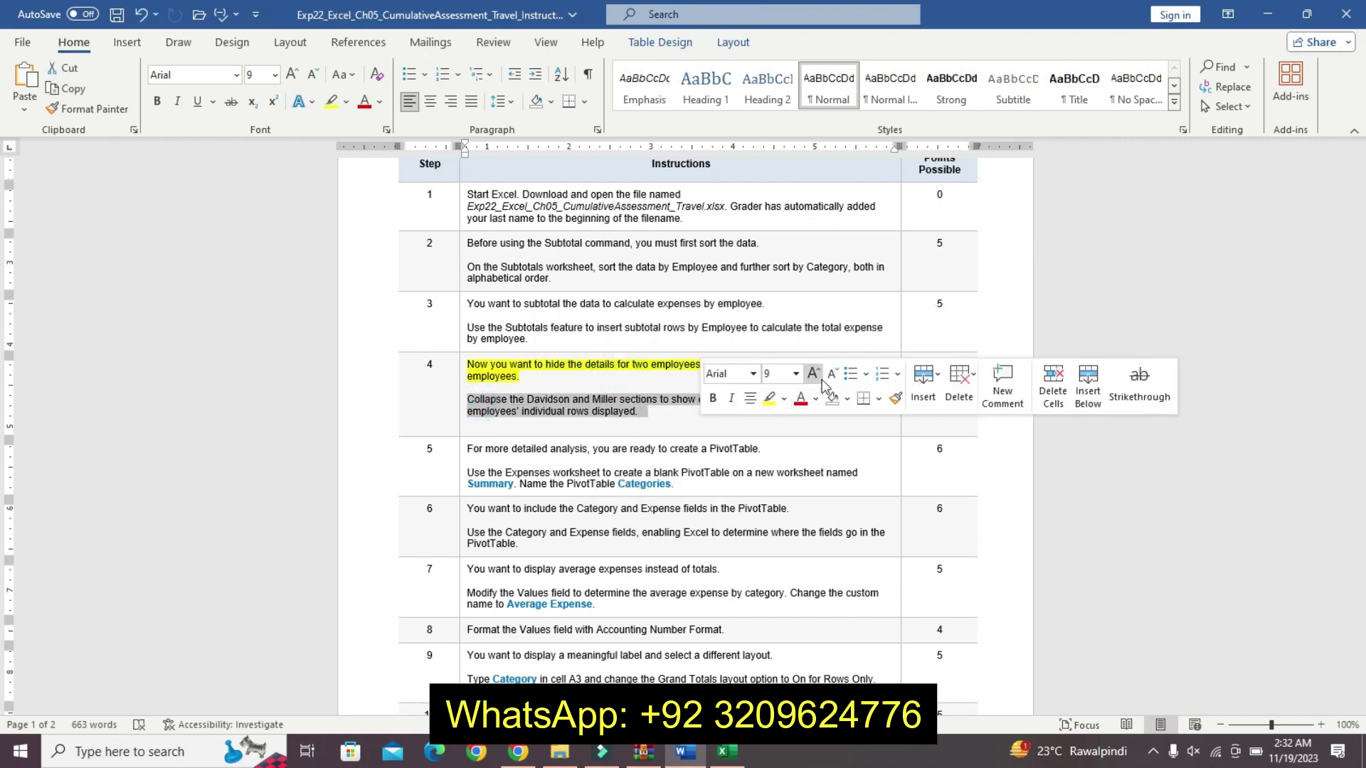
click(815, 375)
click(814, 375)
click(821, 379)
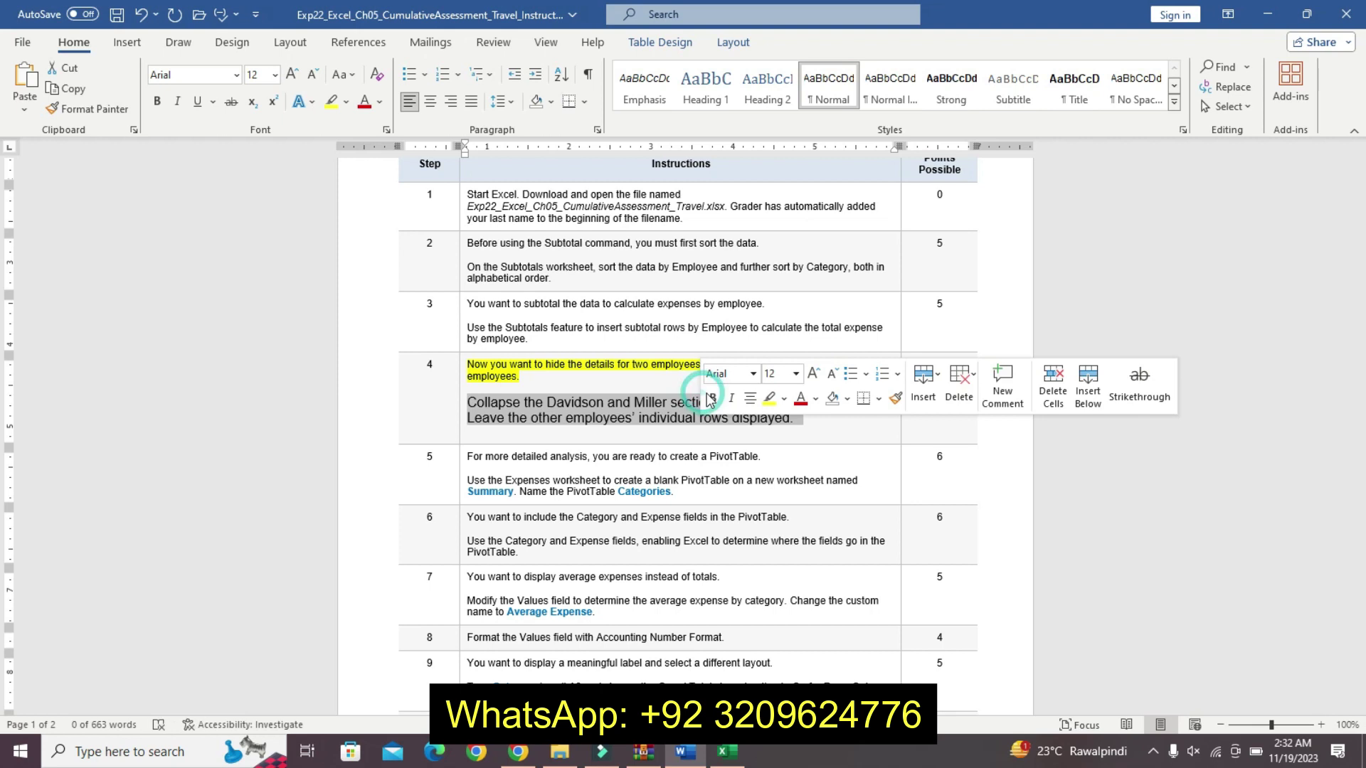
click(713, 398)
click(783, 398)
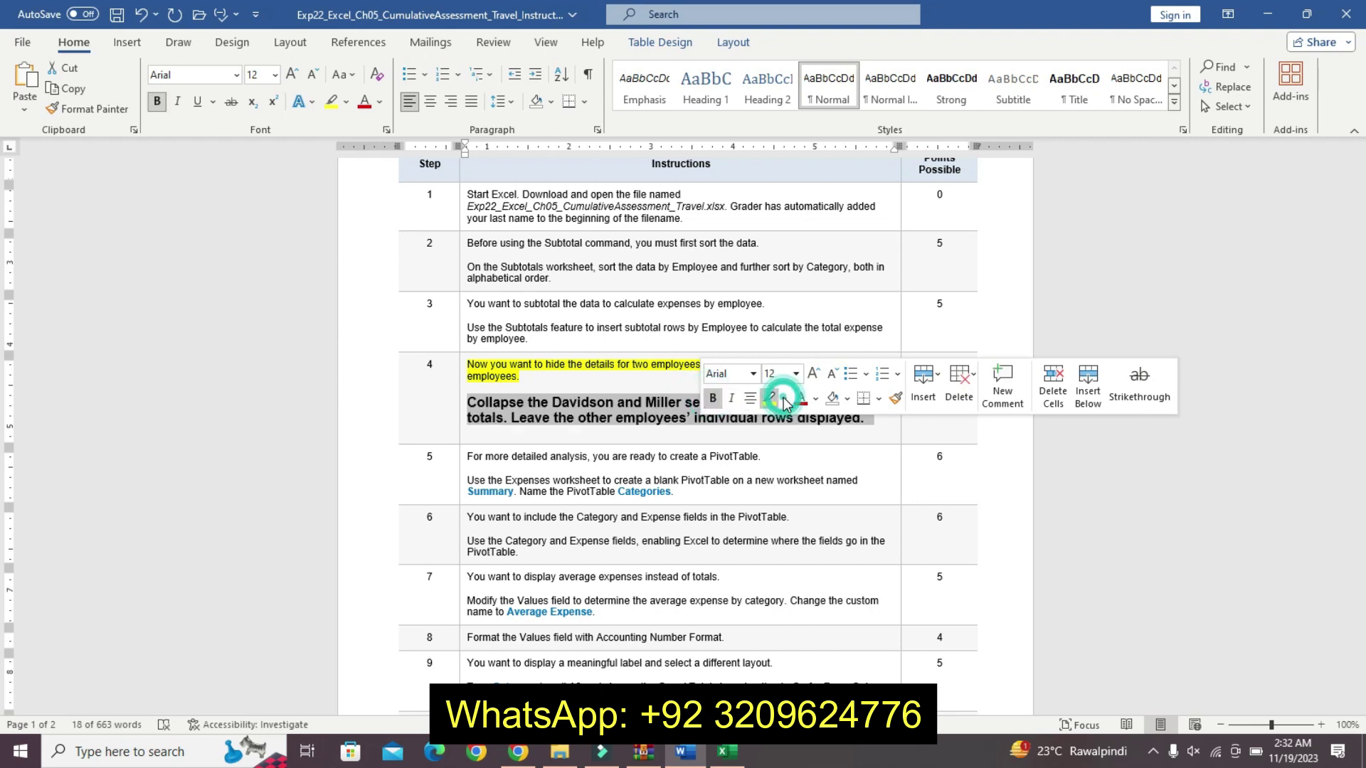
click(818, 418)
drag(468, 402, 801, 436)
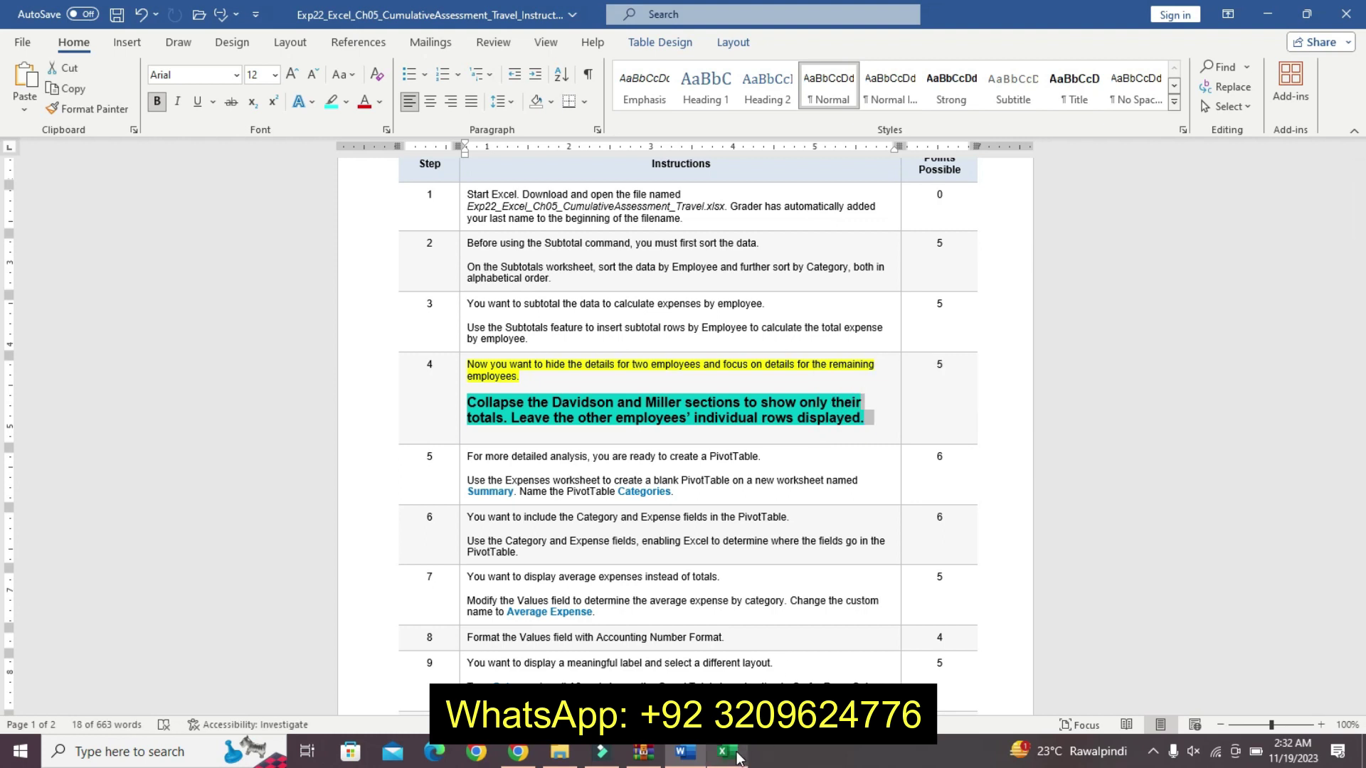
- Switch to Excel and collapse the first, third and fifth employee groups in the Subtotals worksheet's outline
click(728, 752)
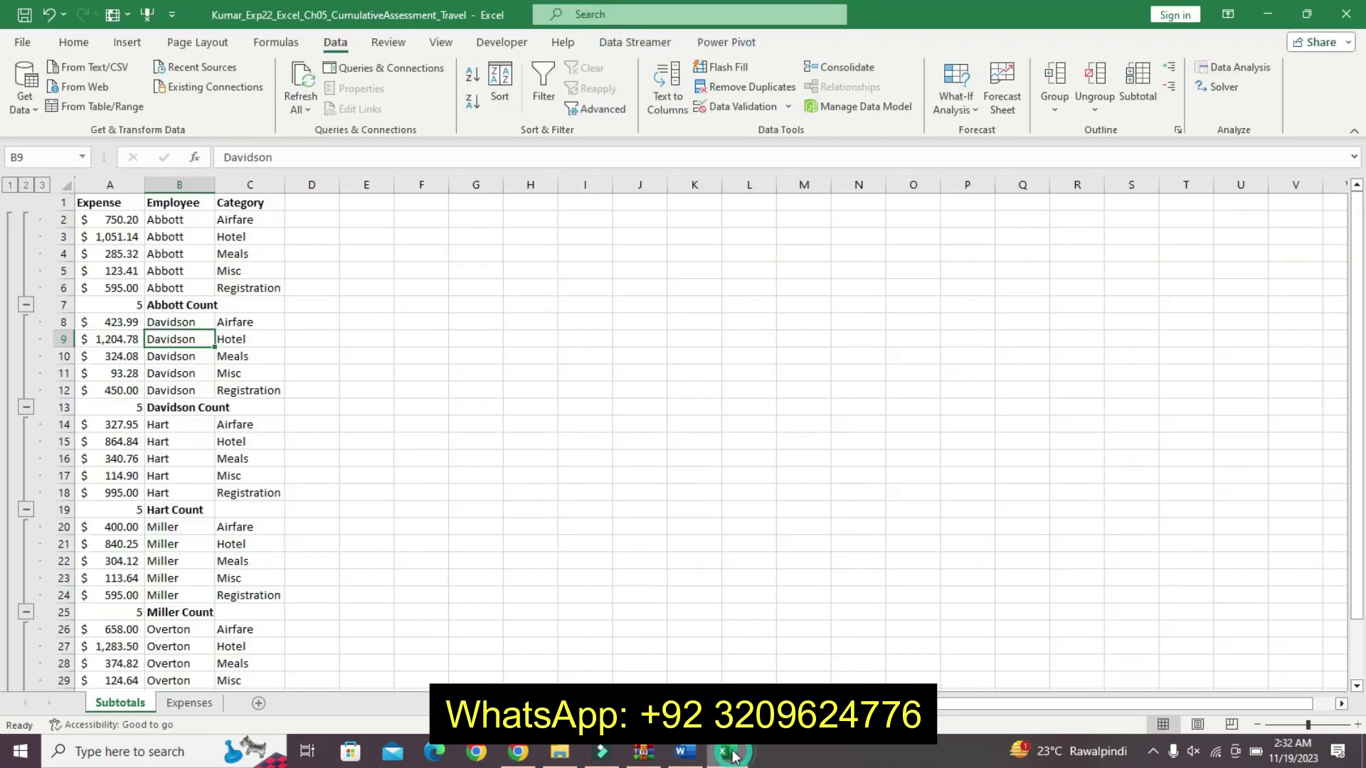
click(26, 304)
click(26, 425)
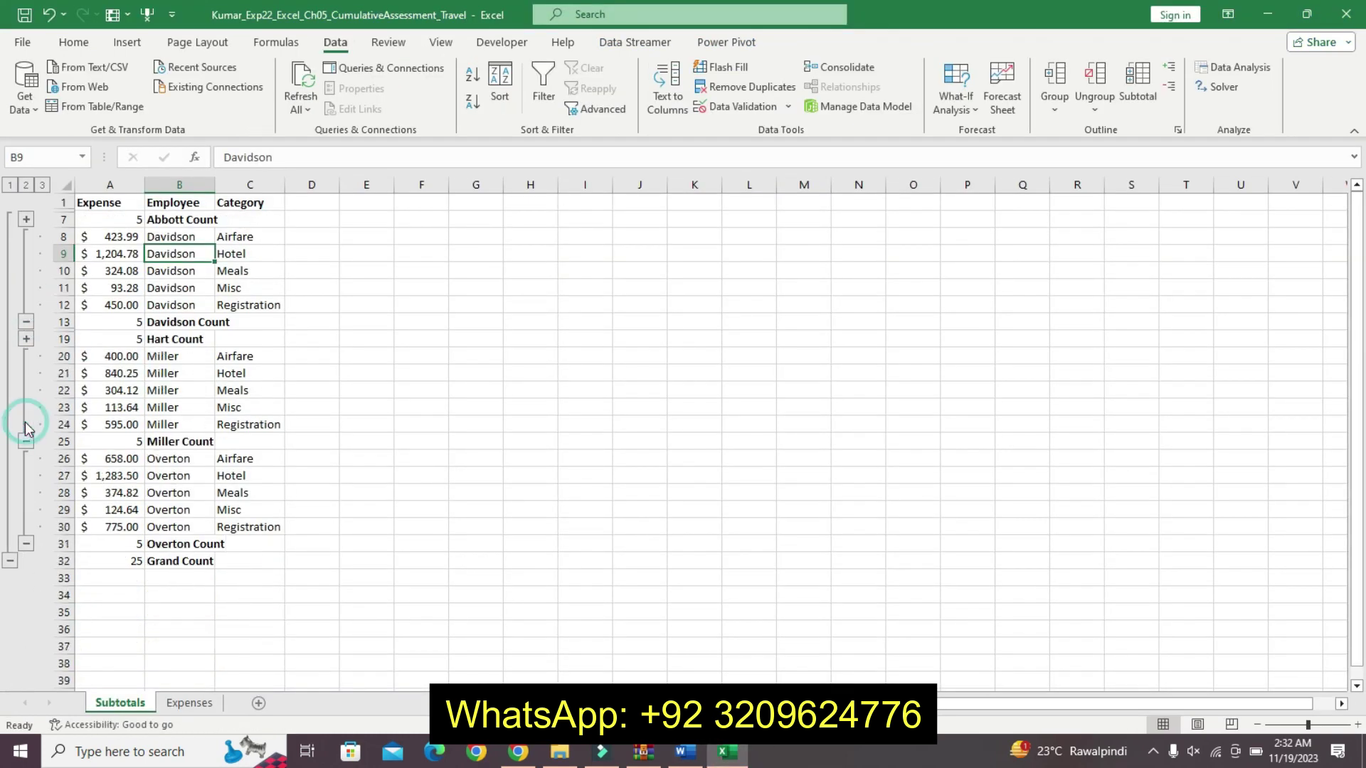
click(26, 541)
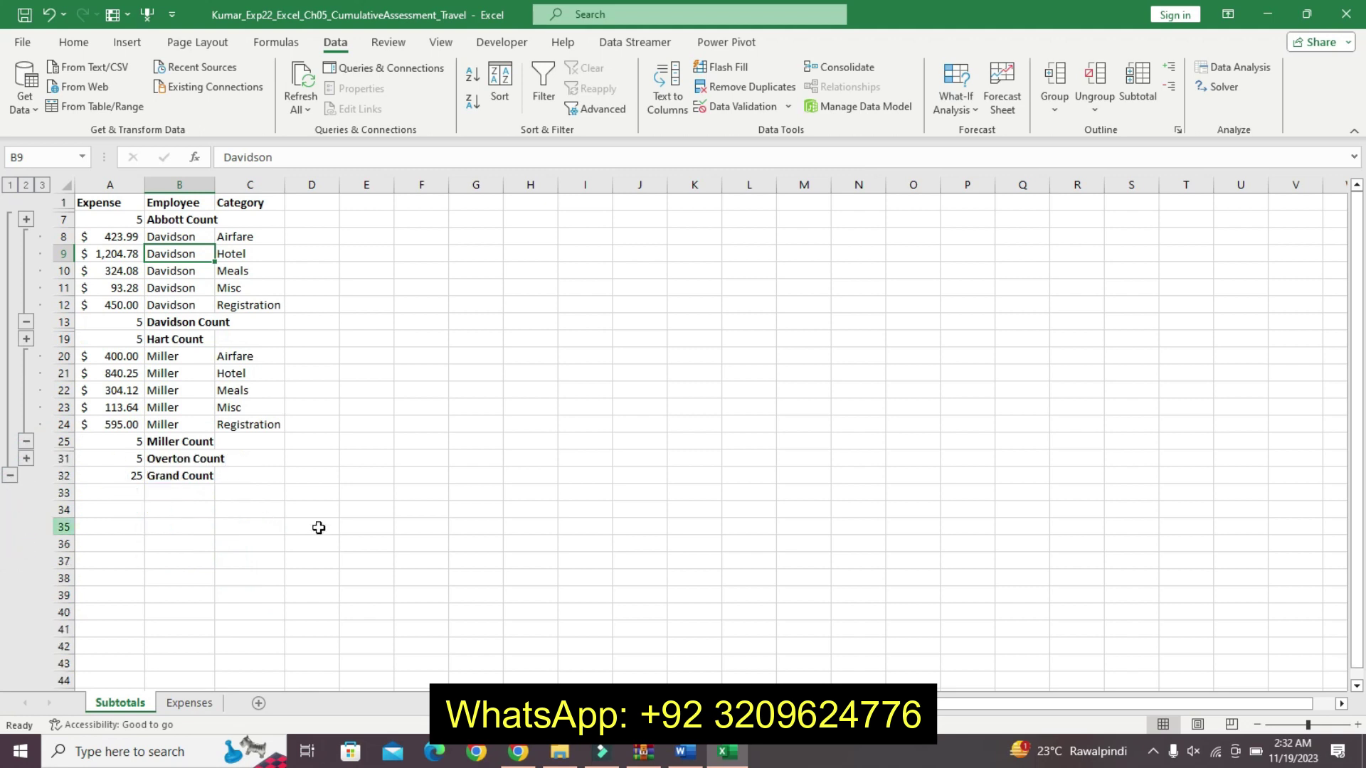
- Switch to Word and undo the highlighting and font formatting in the step 4 instructions
click(683, 754)
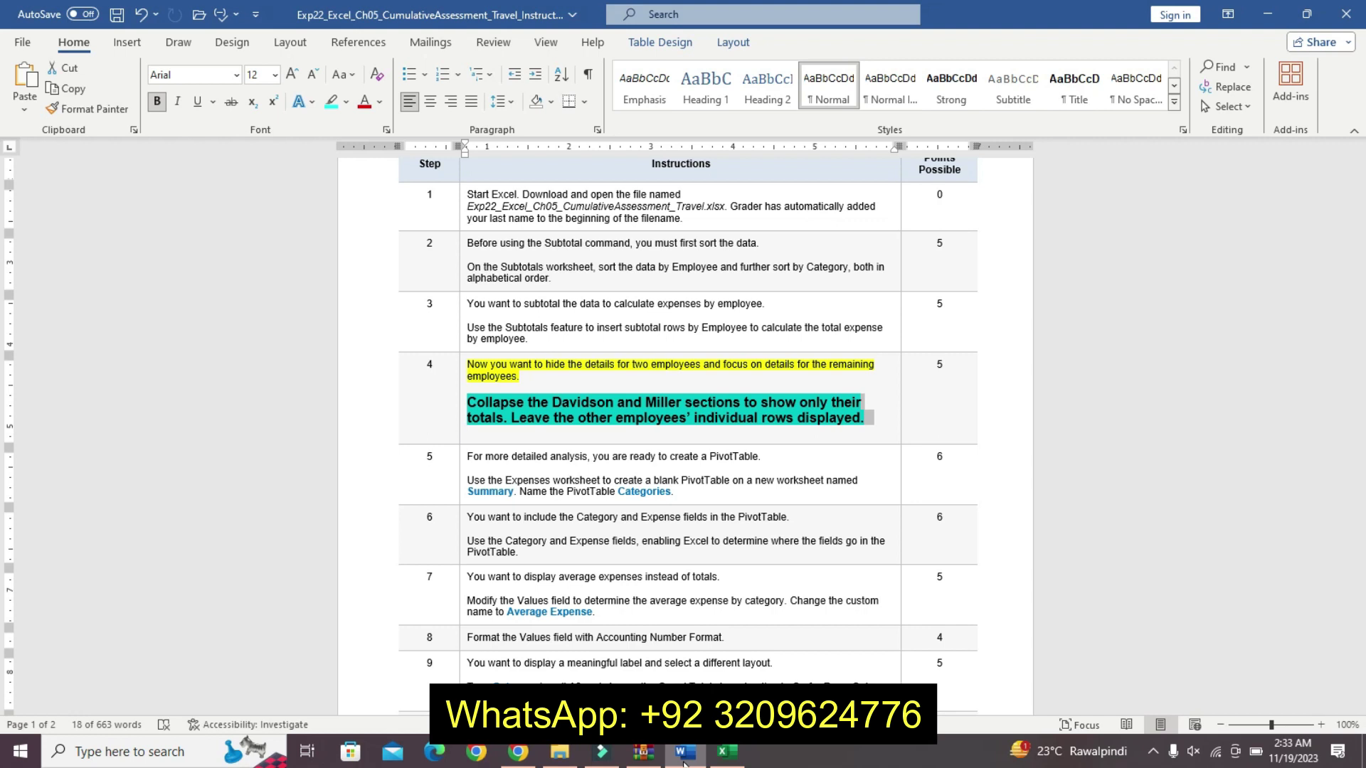
key(ctrl+z)
key(ctrl+z)
key(ctrl+z)
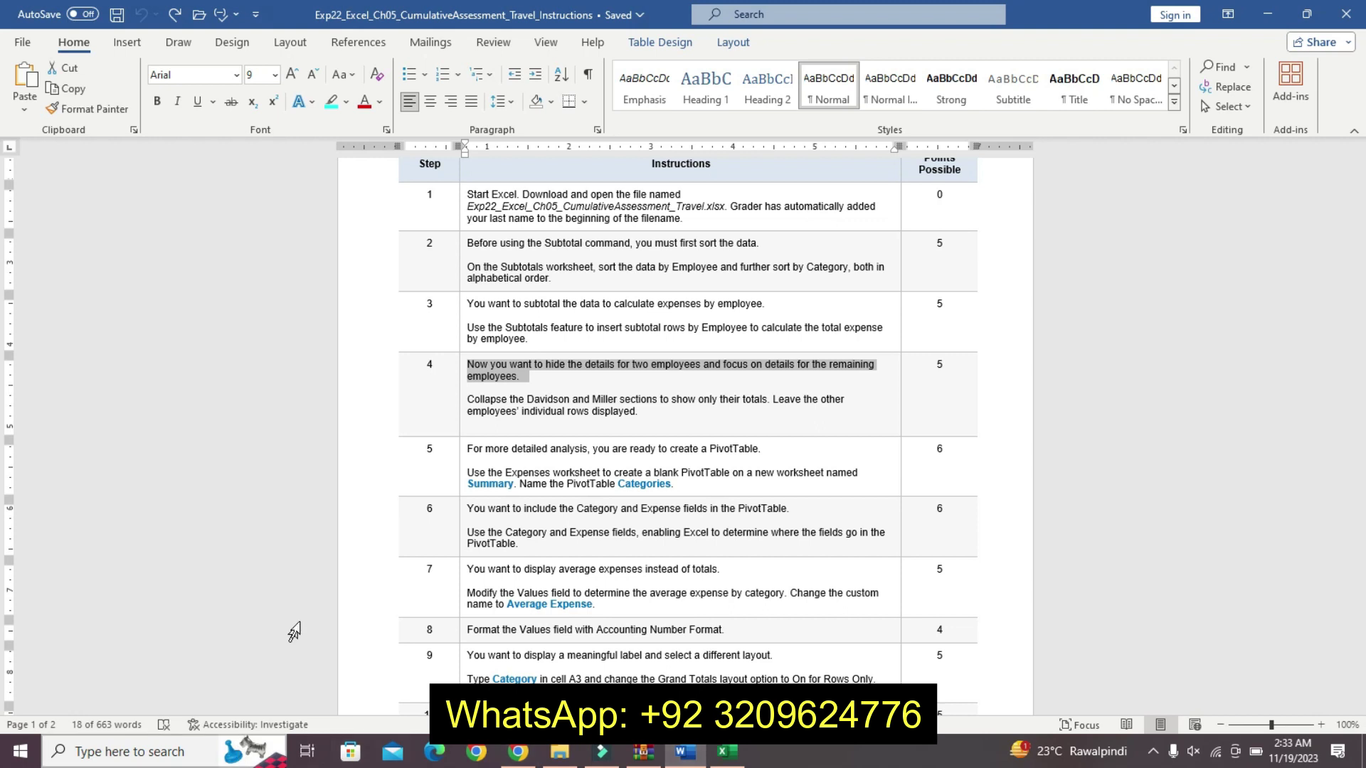
- Highlight the first sentence of the step 5 instructions in yellow
drag(470, 450, 562, 461)
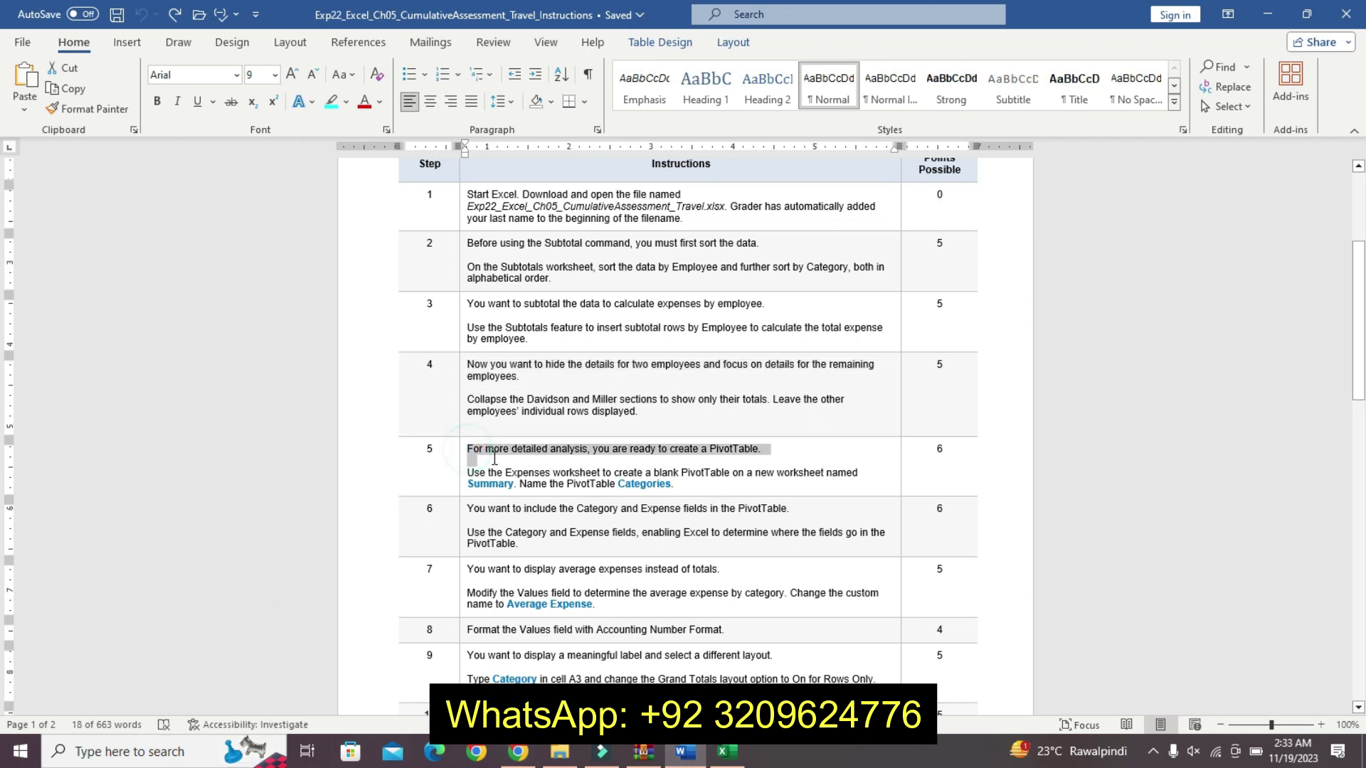
click(580, 431)
click(567, 448)
- Format the step 5 paragraph about creating a blank PivotTable as 12 pt bold with turquoise highlighting
click(475, 476)
drag(664, 466, 673, 484)
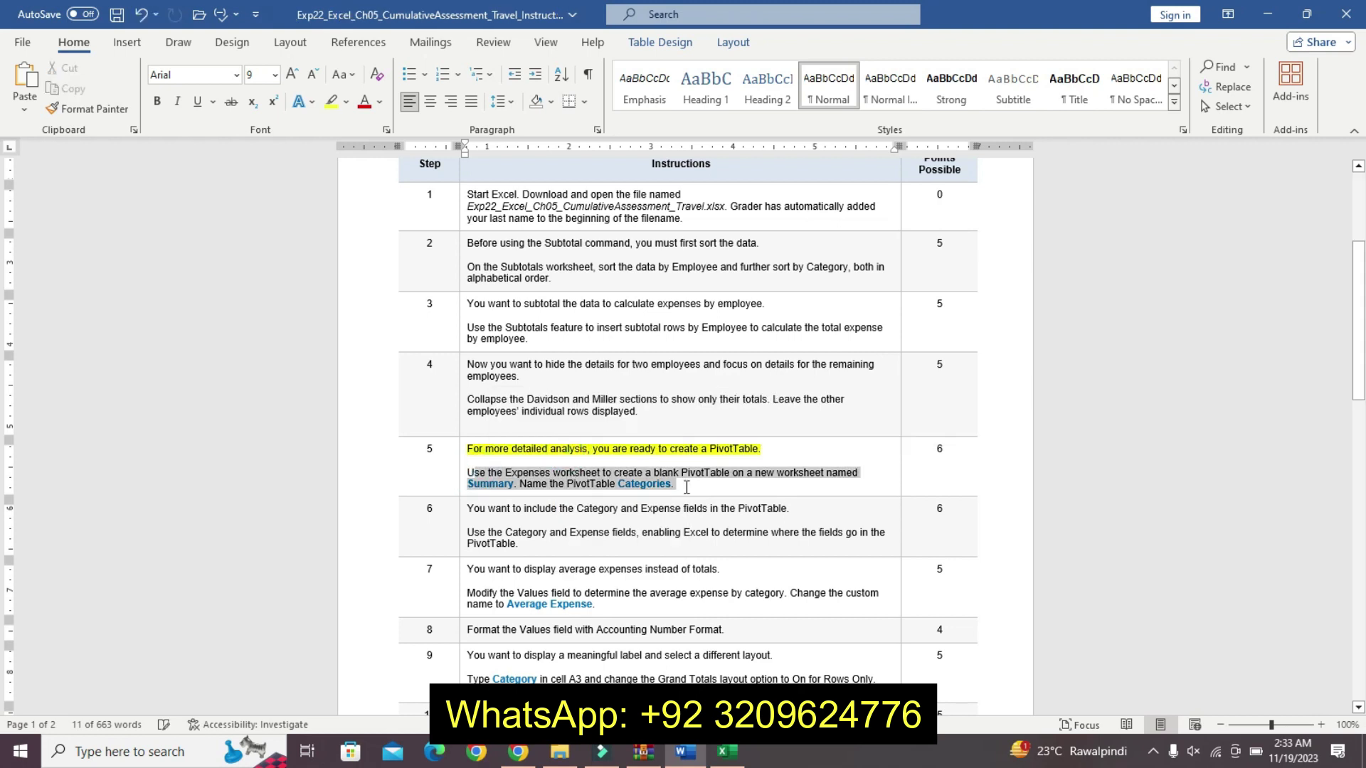
drag(467, 472, 673, 485)
click(819, 432)
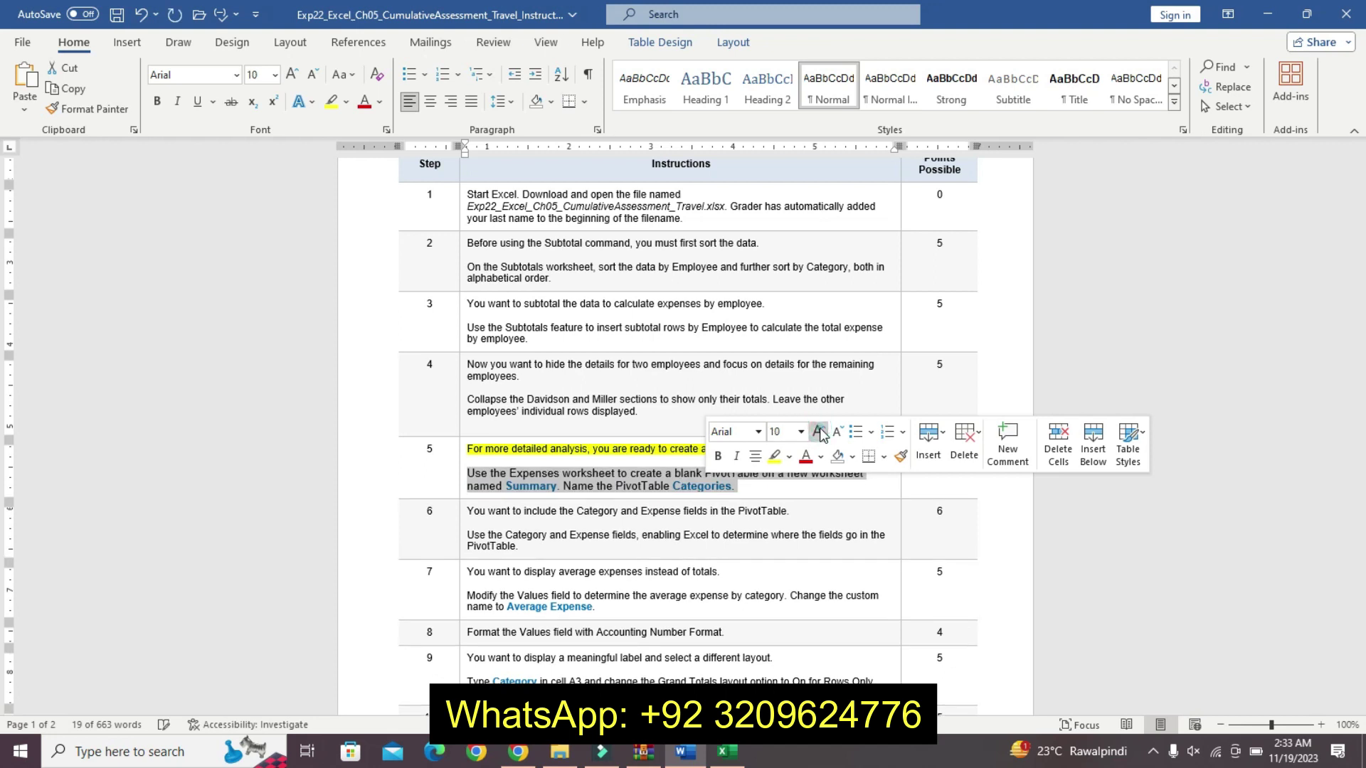
click(819, 432)
click(819, 432)
click(737, 456)
click(719, 456)
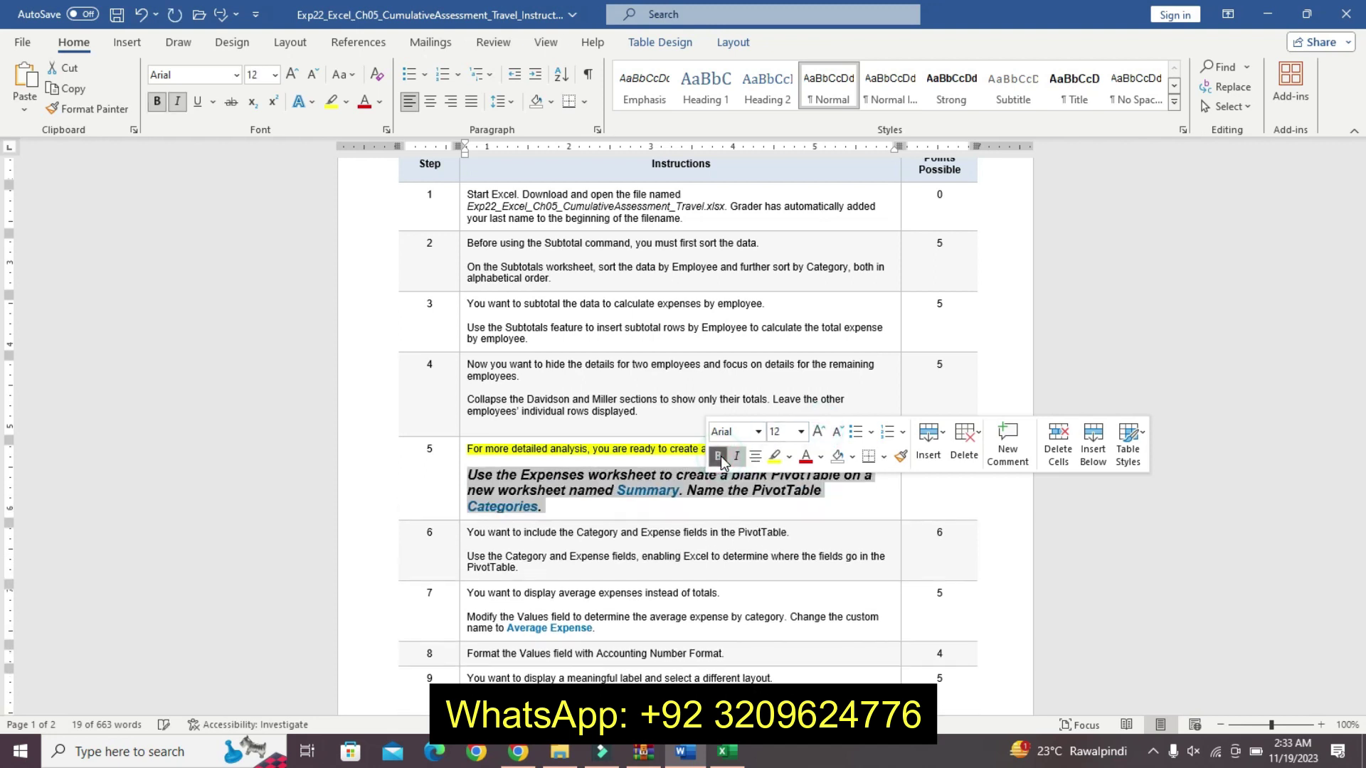
click(789, 456)
key(ctrl+i)
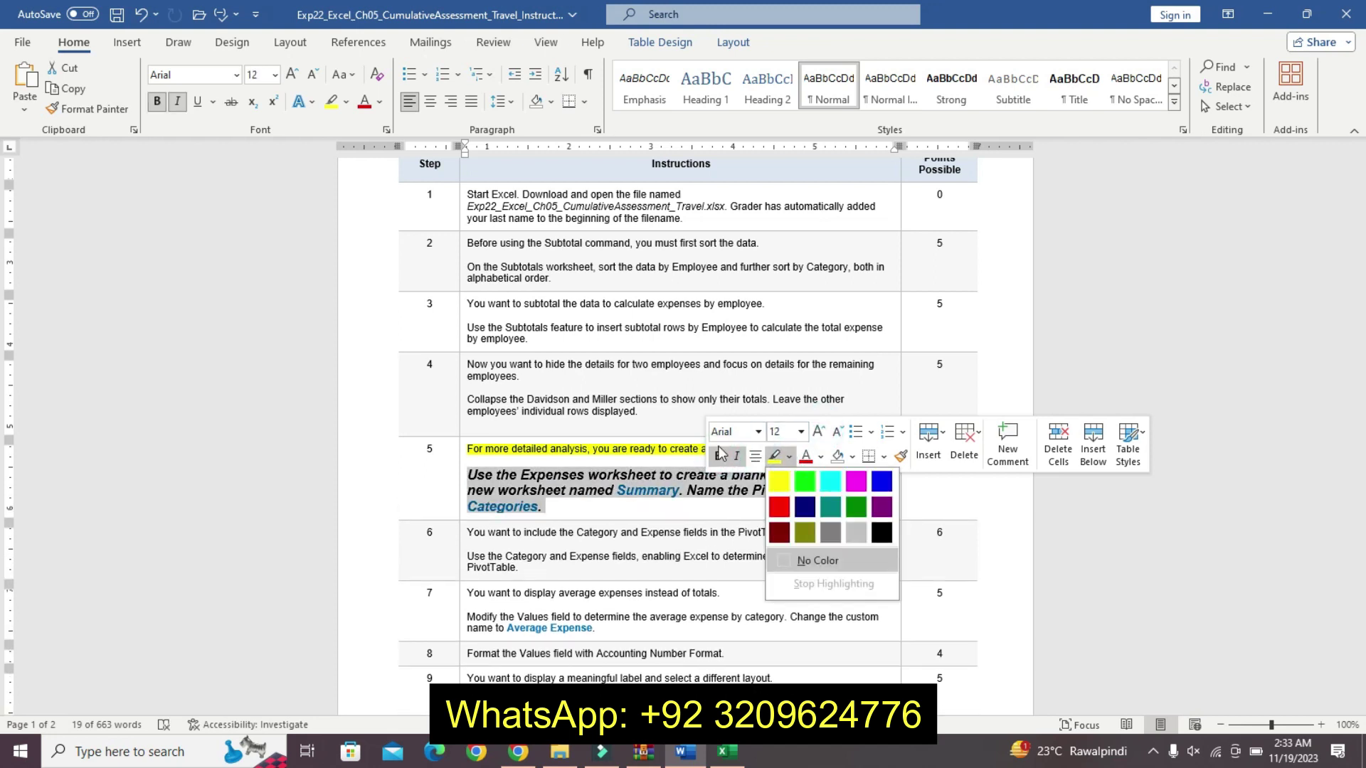
click(789, 457)
click(792, 459)
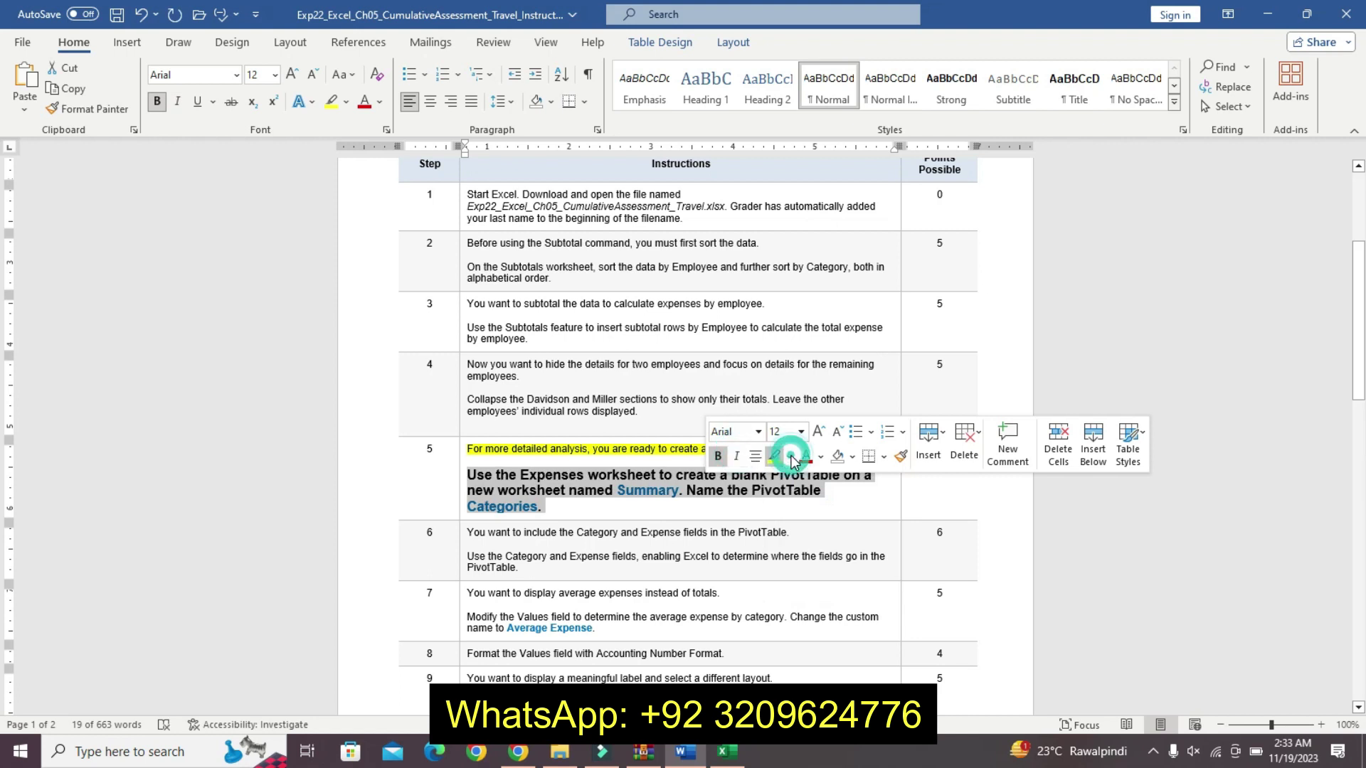
click(831, 485)
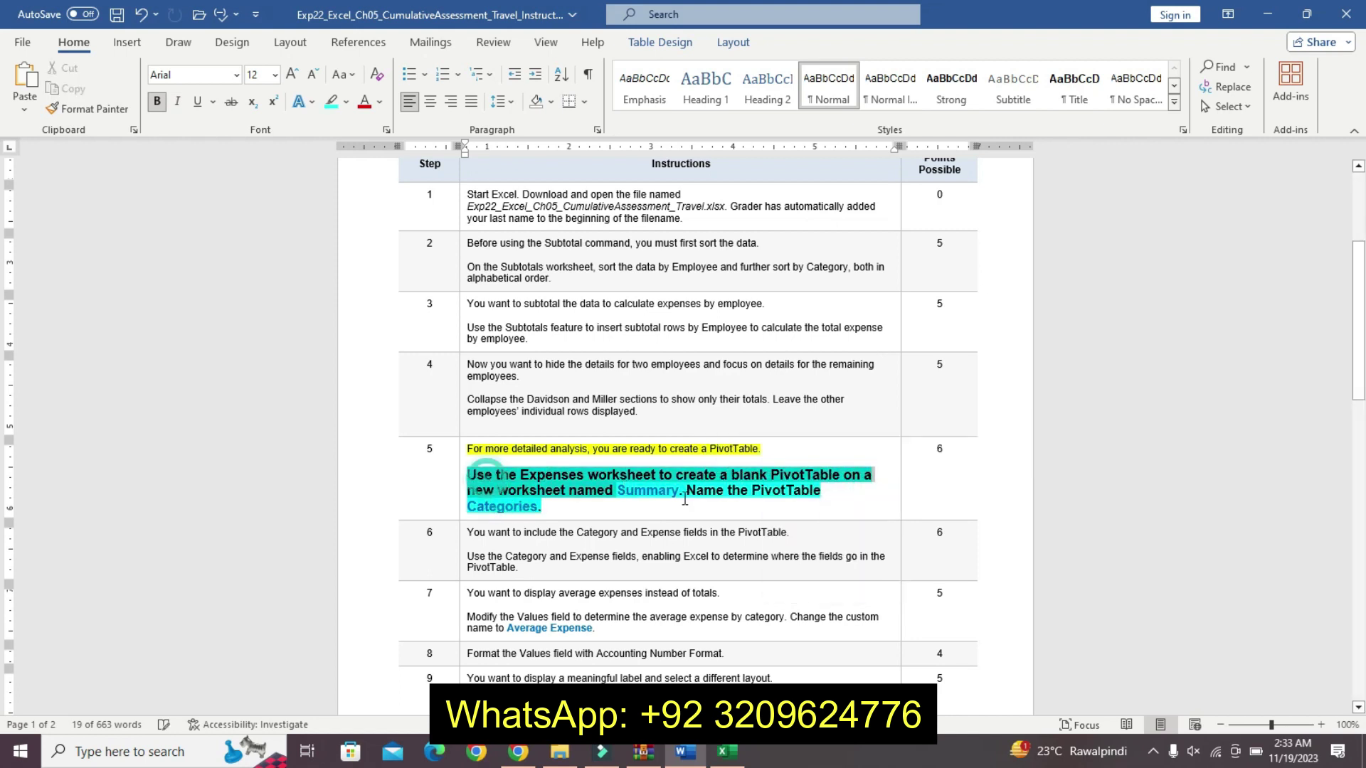
- Review the sheet name in step 5, then in Excel create a blank PivotTable from Expenses A1:C26 on a new worksheet
drag(468, 476, 686, 490)
click(628, 500)
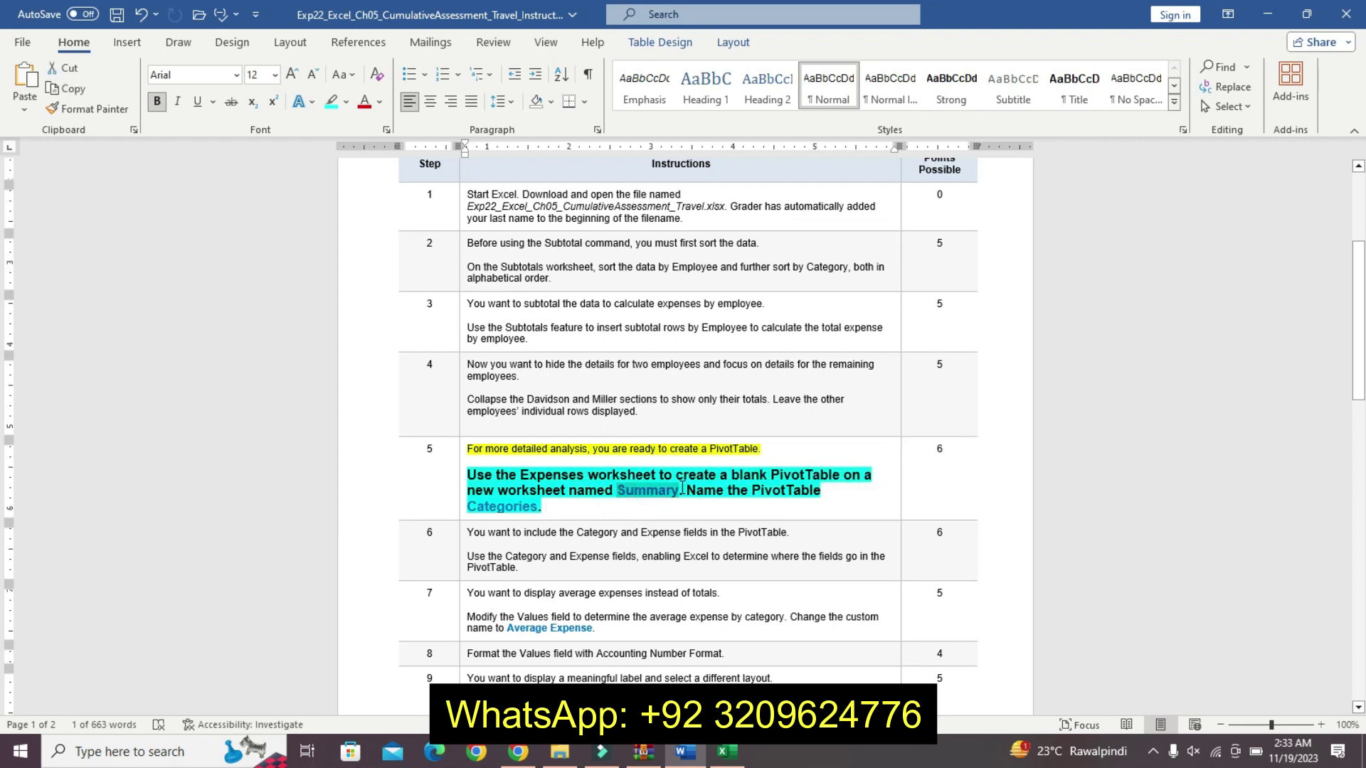
click(726, 752)
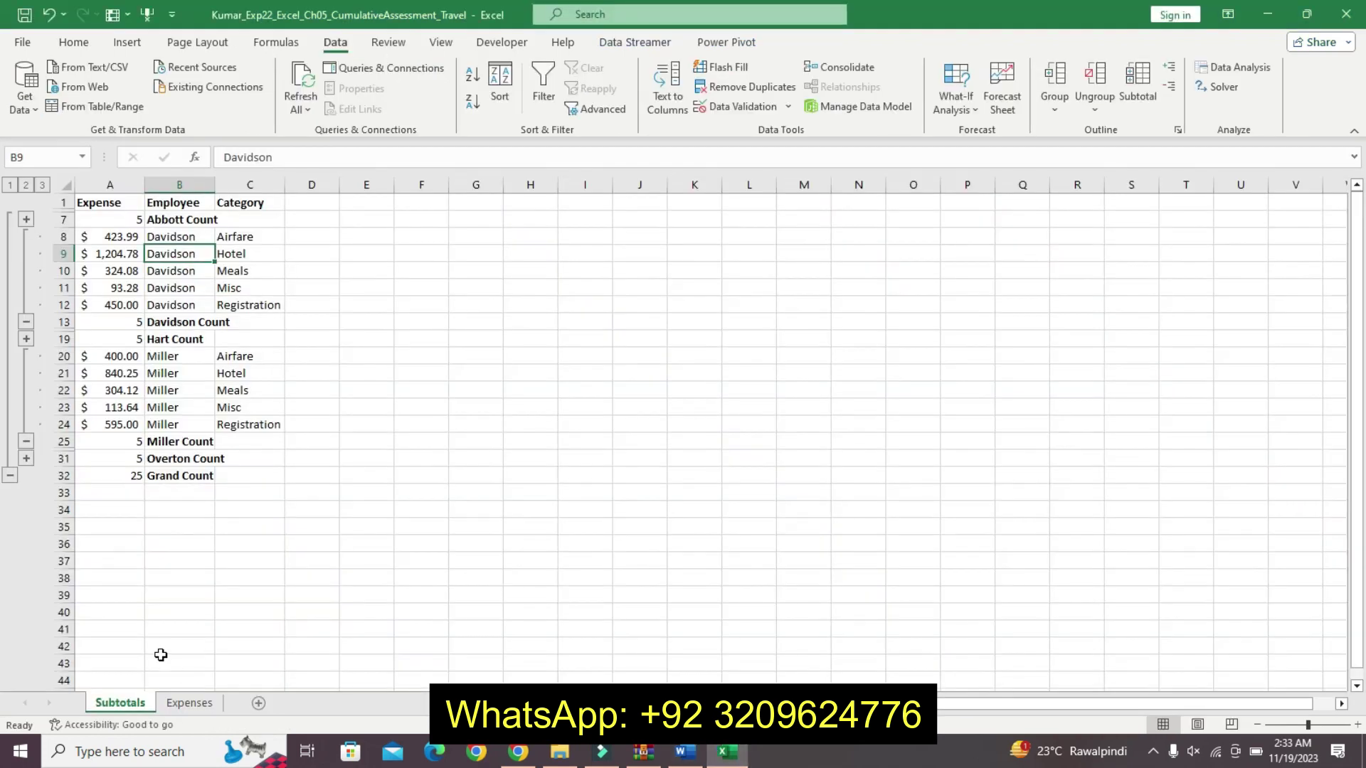
click(188, 703)
click(144, 376)
click(126, 42)
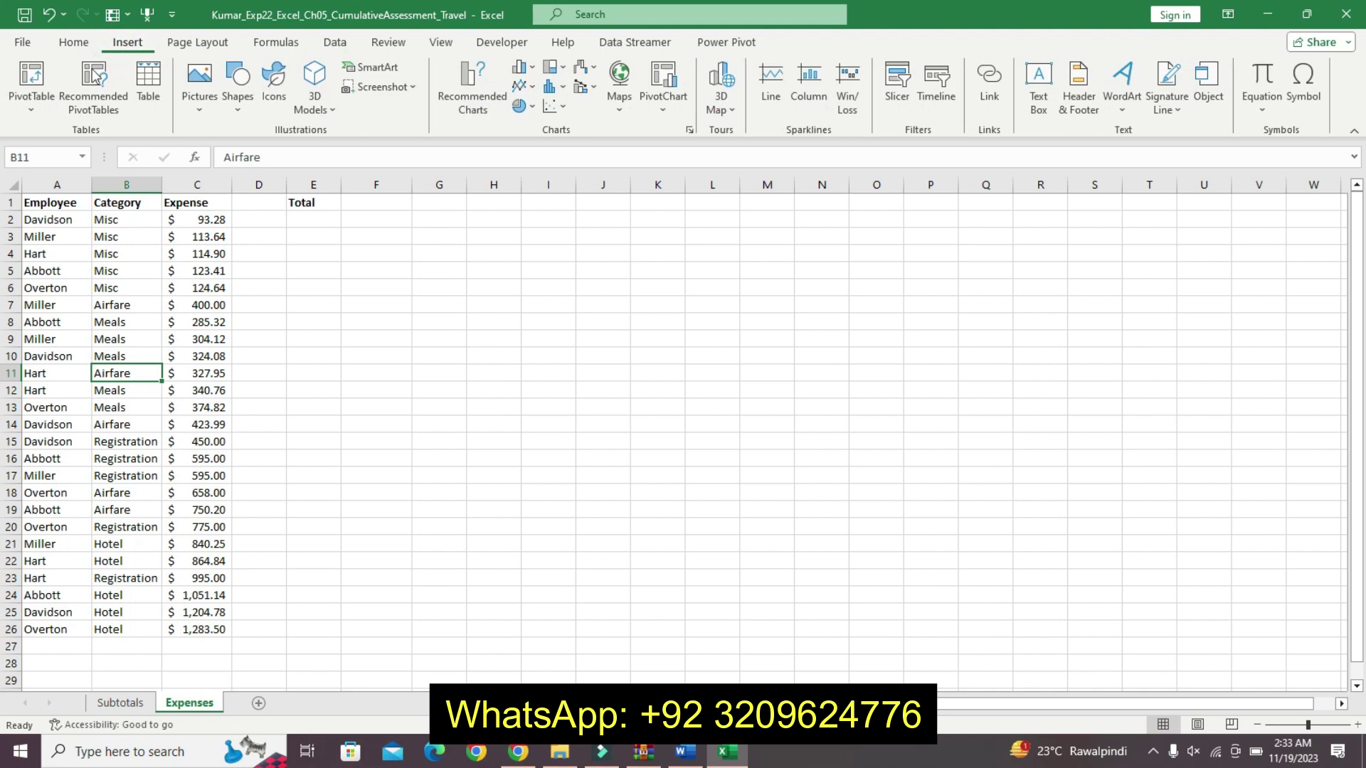
click(39, 101)
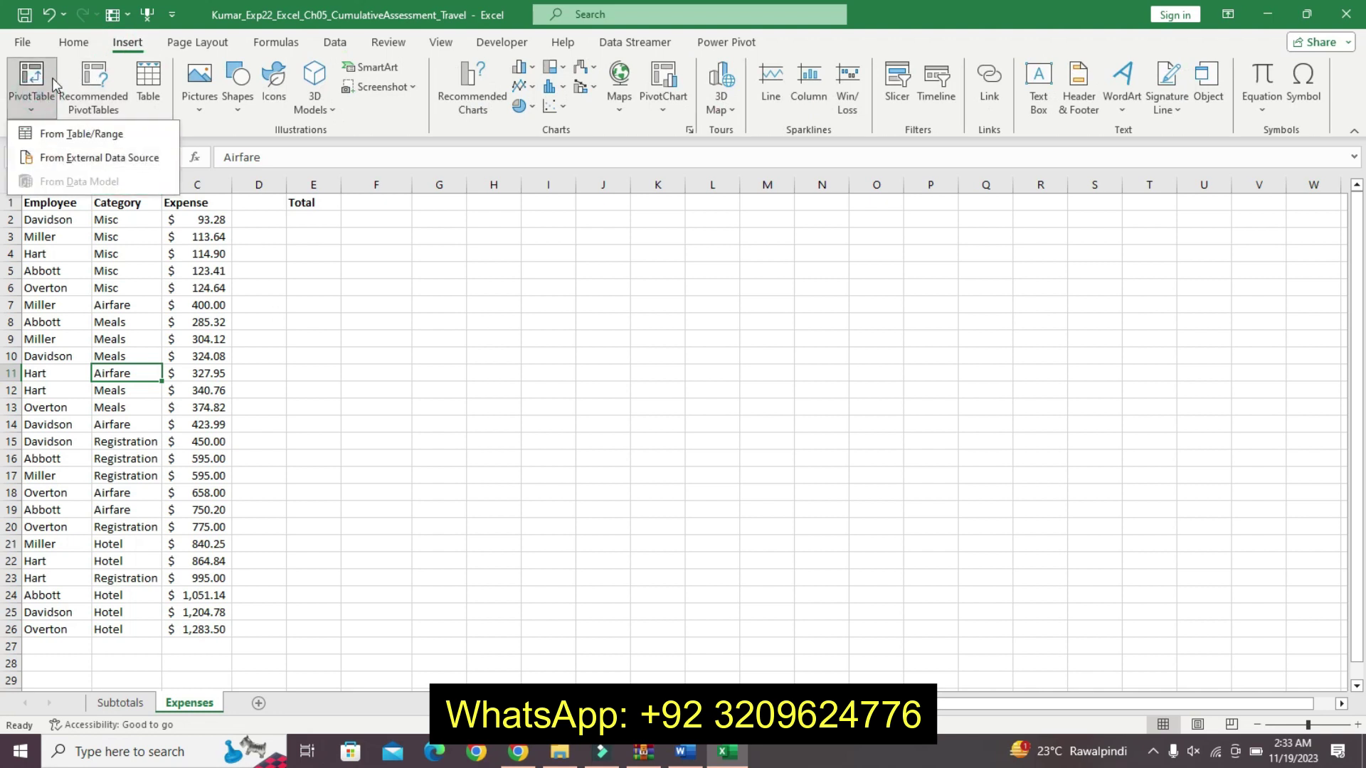
click(51, 77)
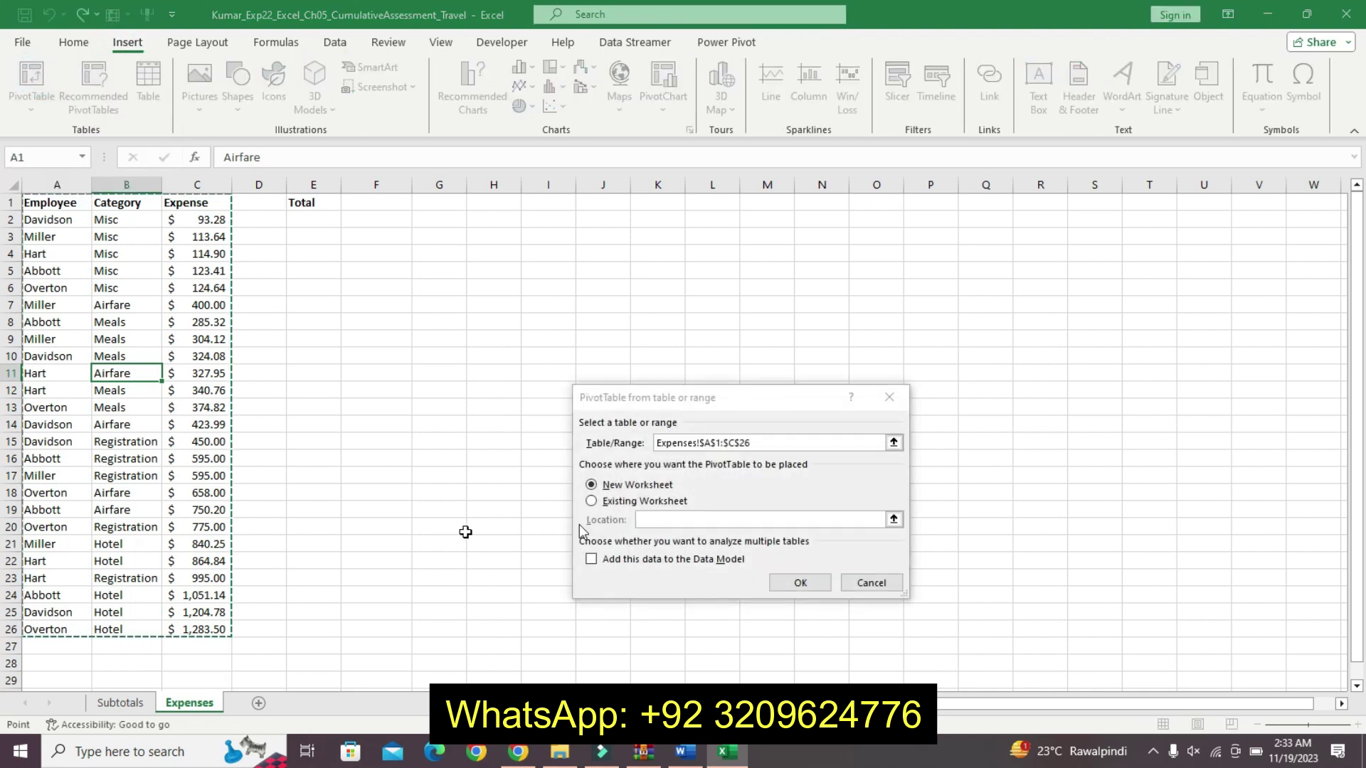
click(801, 583)
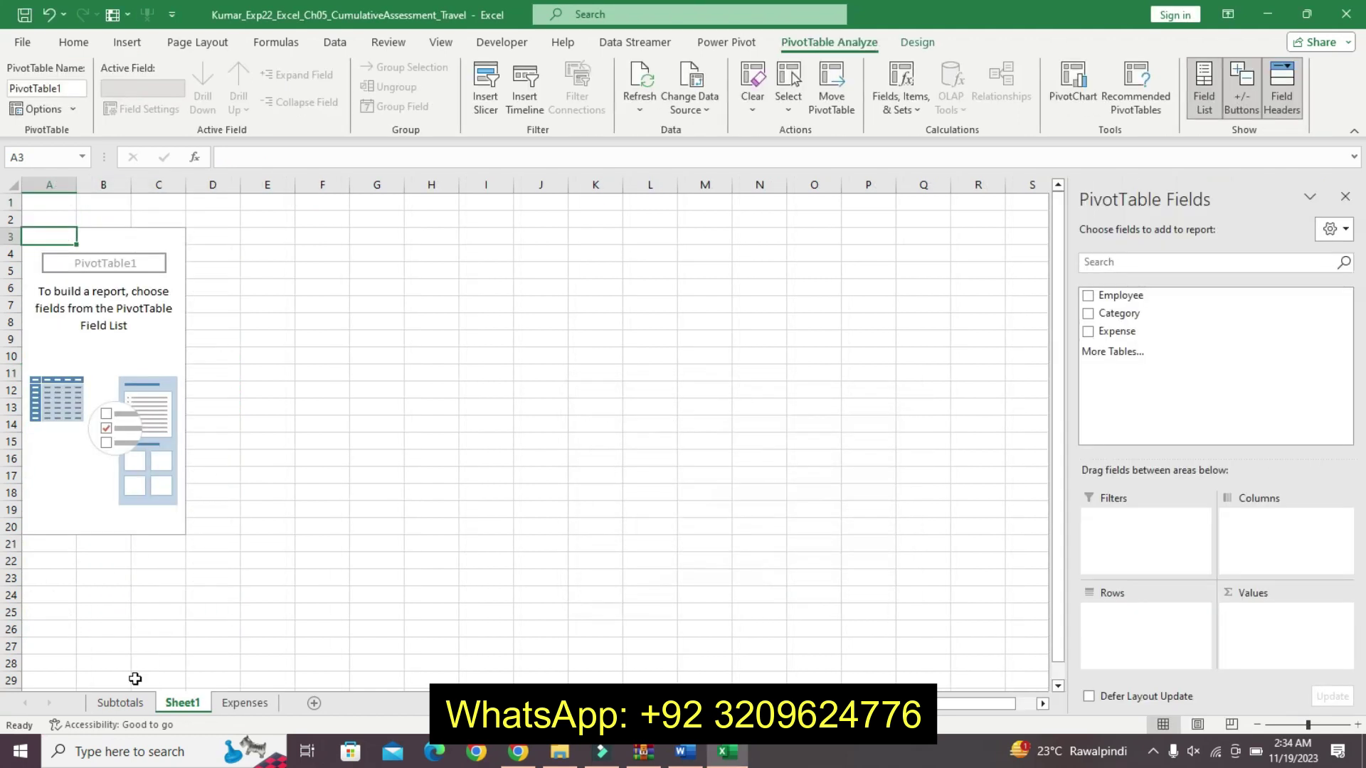
- Rename the new PivotTable worksheet, Sheet1, as Summary
right_click(191, 707)
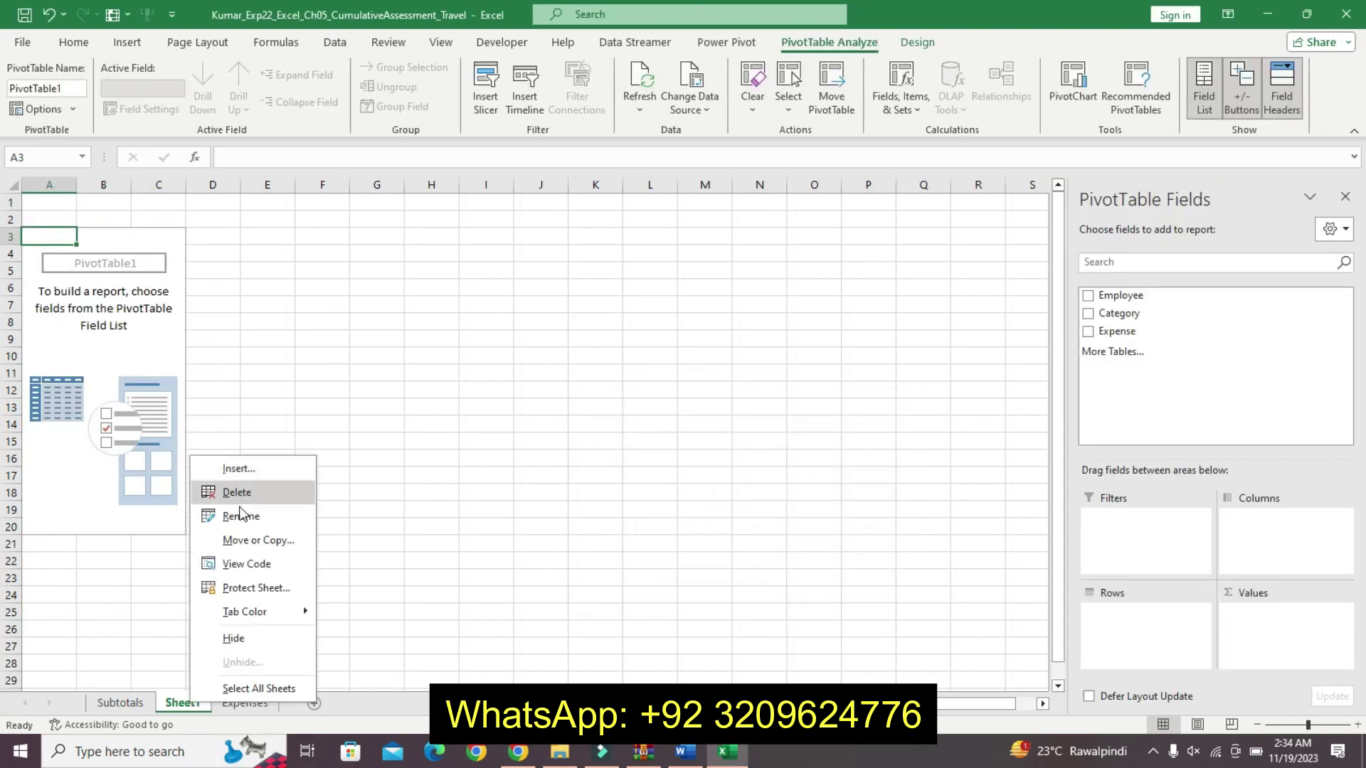
click(237, 512)
text(Summary)
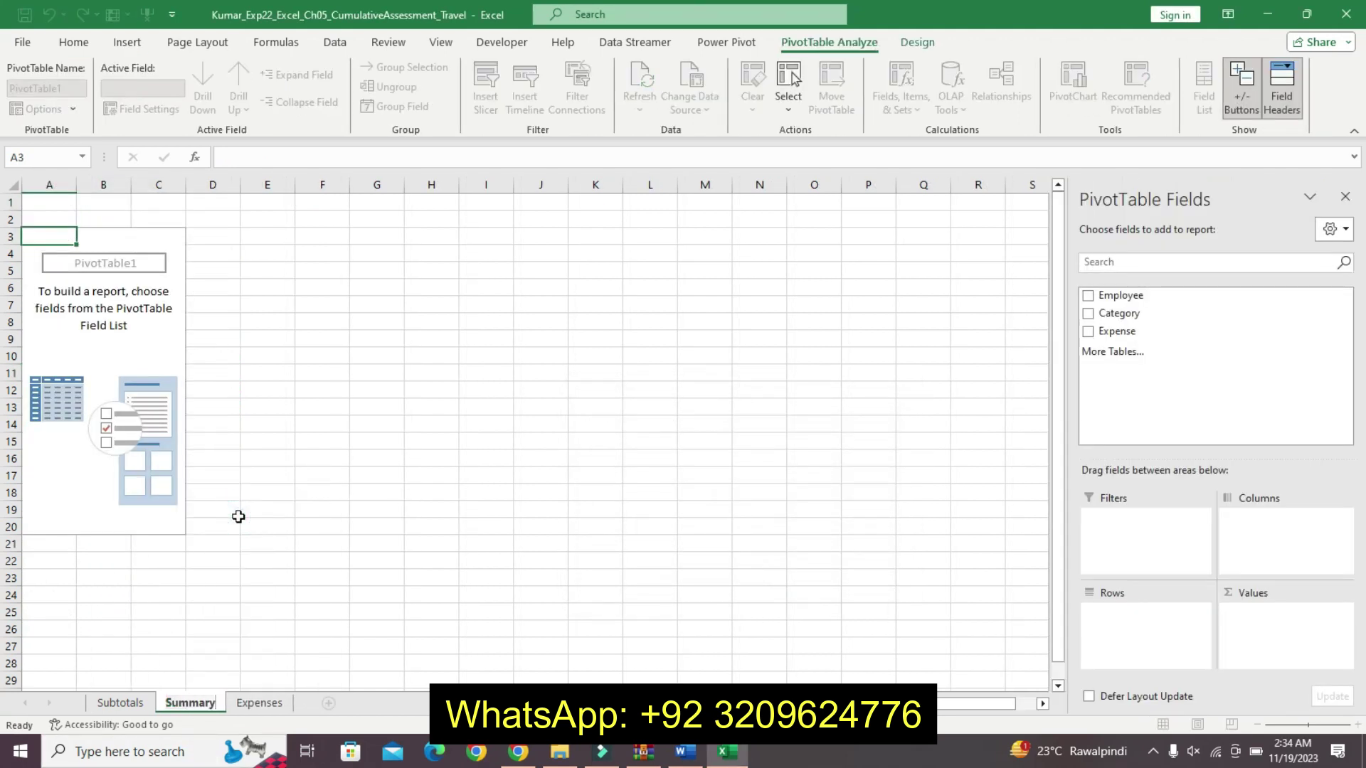
key(Return)
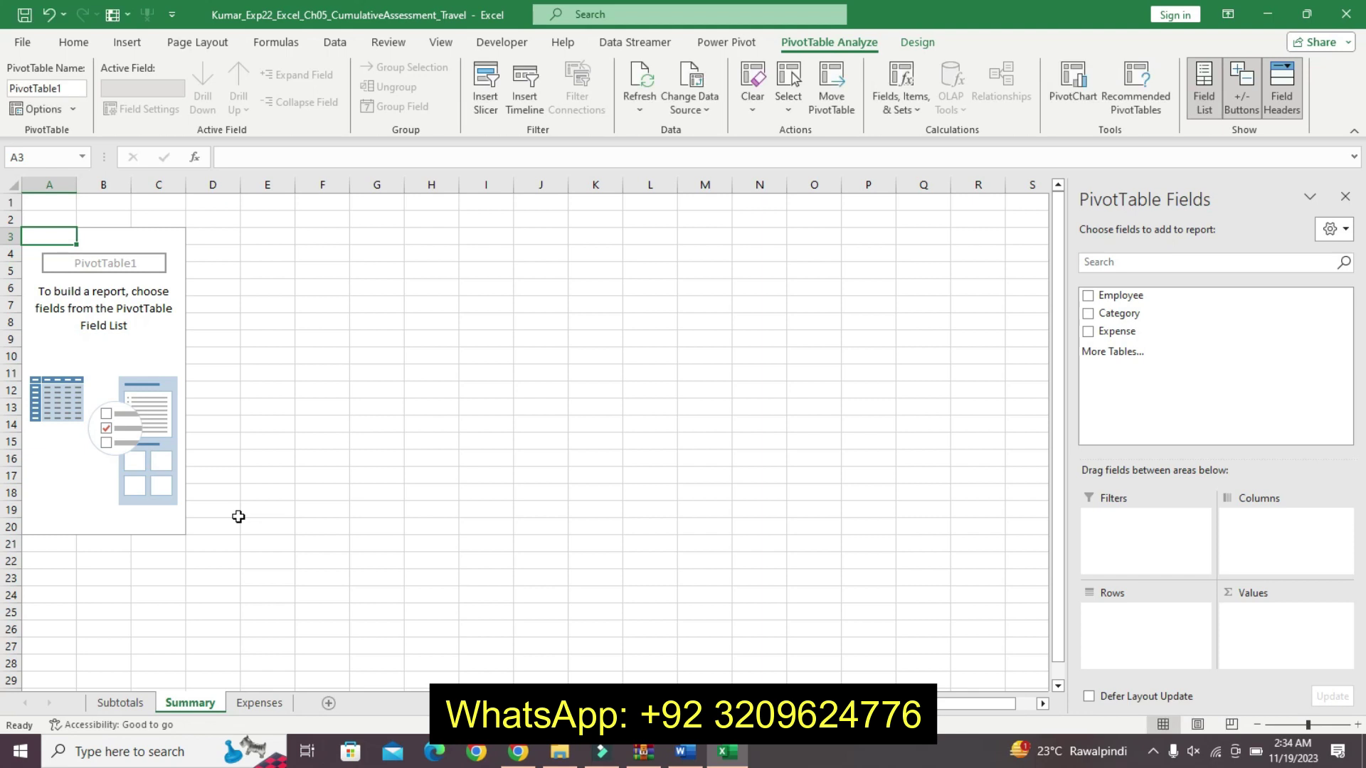
- Check the PivotTable name in step 5 of the Word instructions, then in Excel name the PivotTable Categories
click(686, 752)
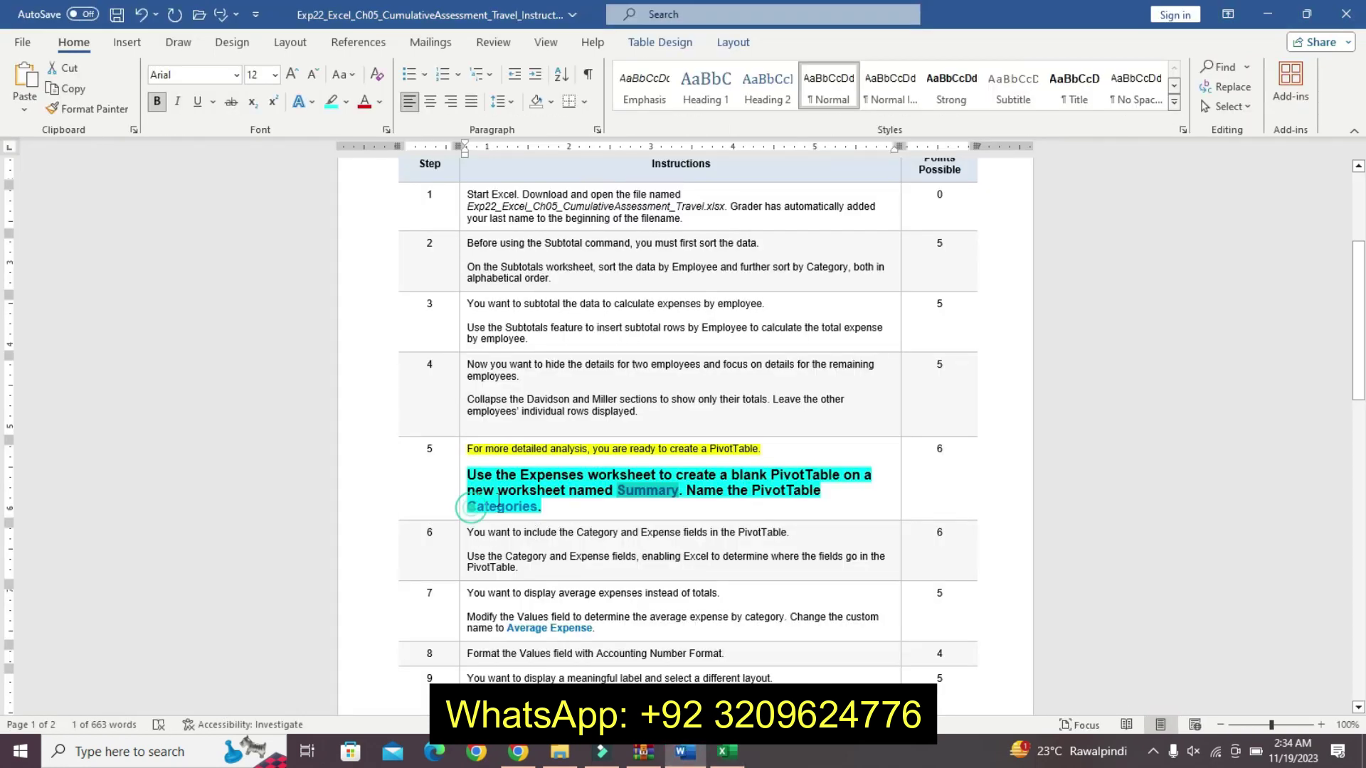
drag(467, 507, 534, 506)
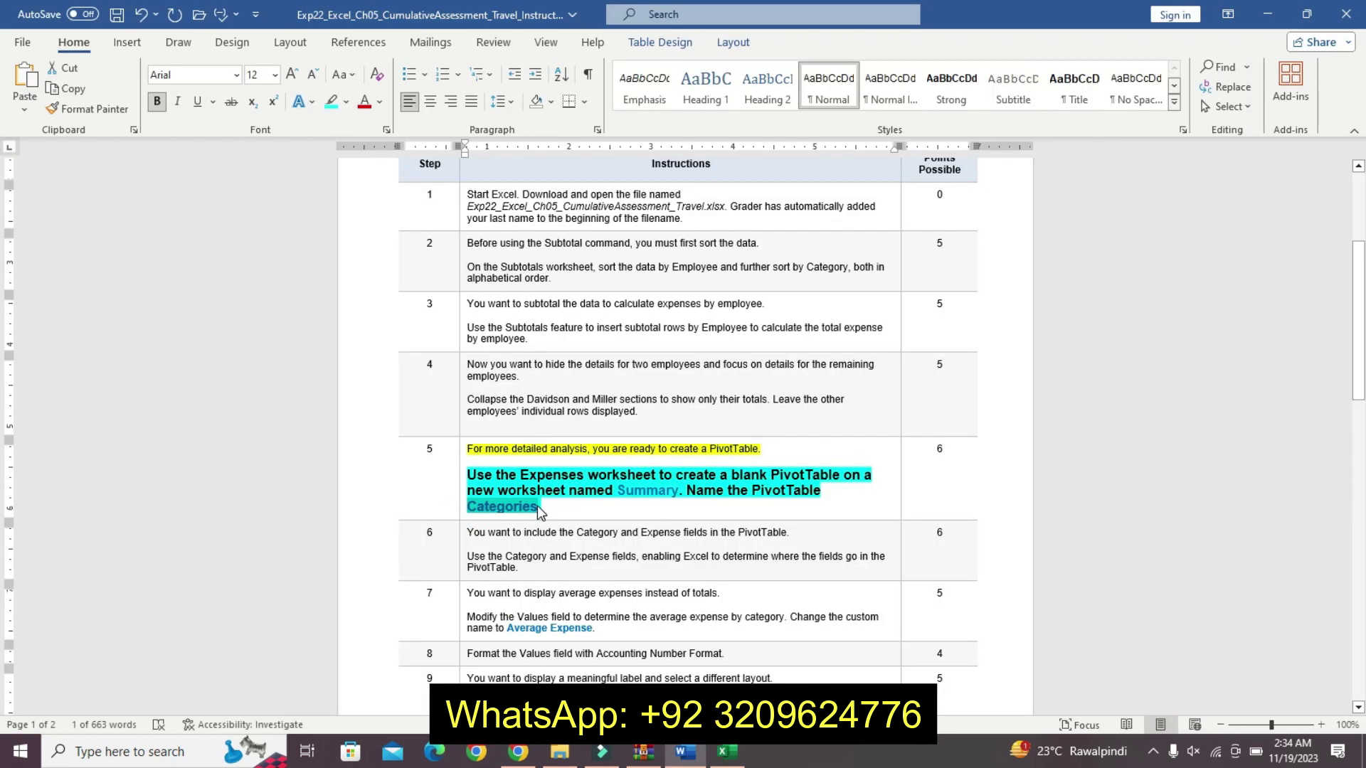
key(alt+Tab)
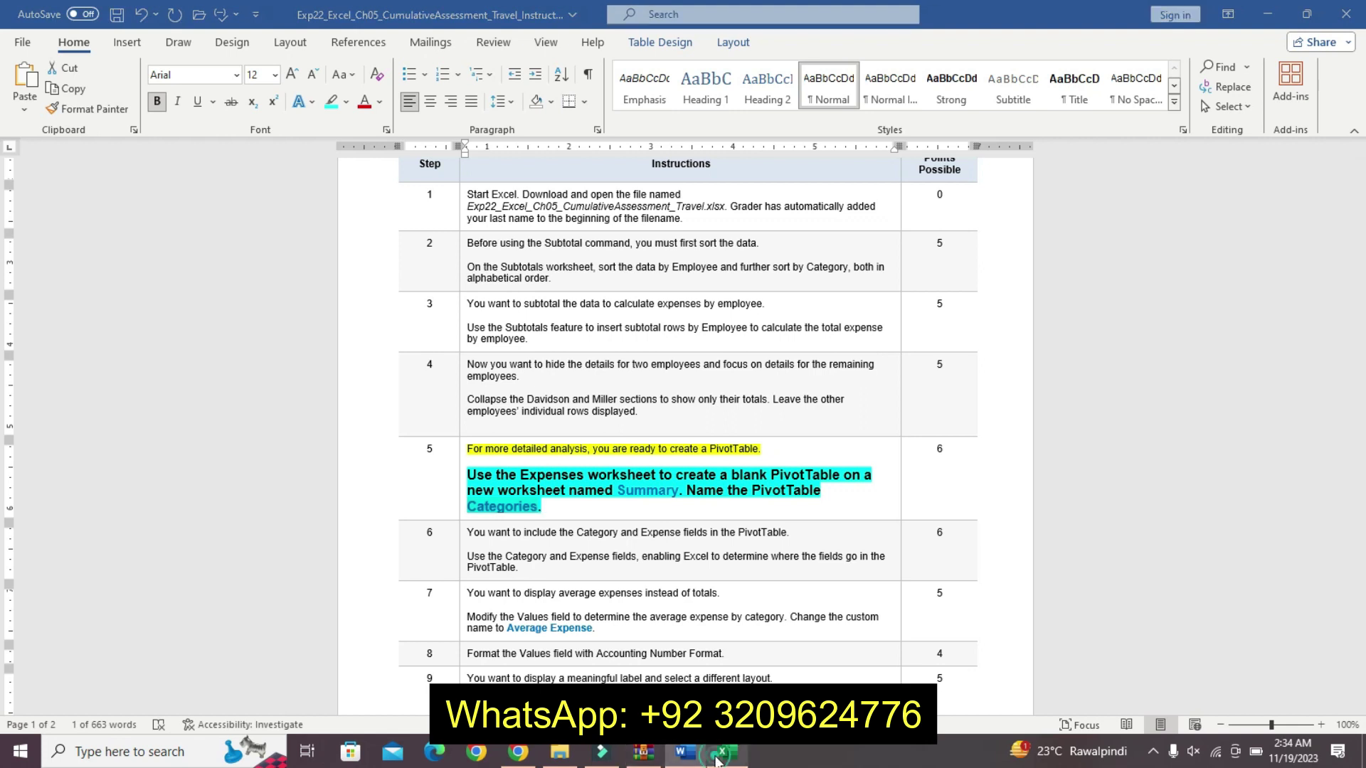
click(66, 85)
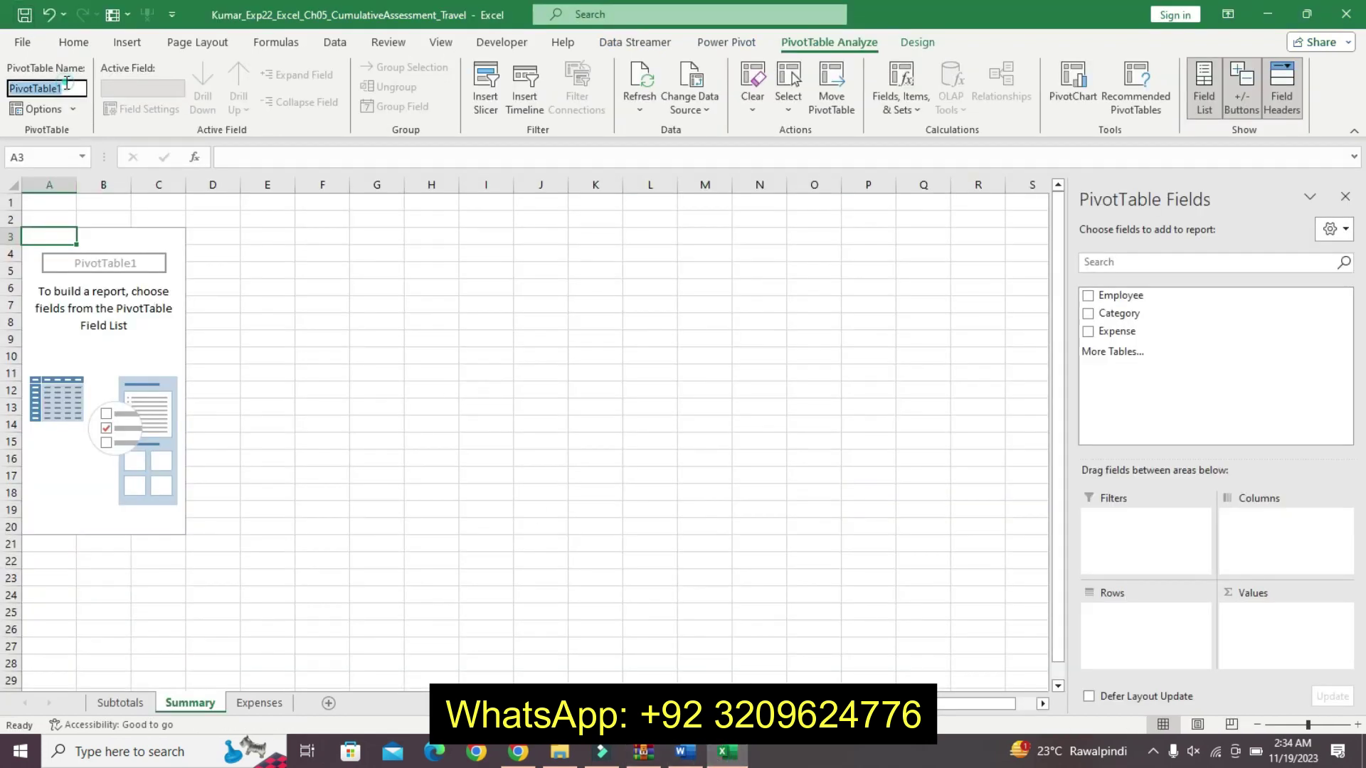
text(Categories)
key(Return)
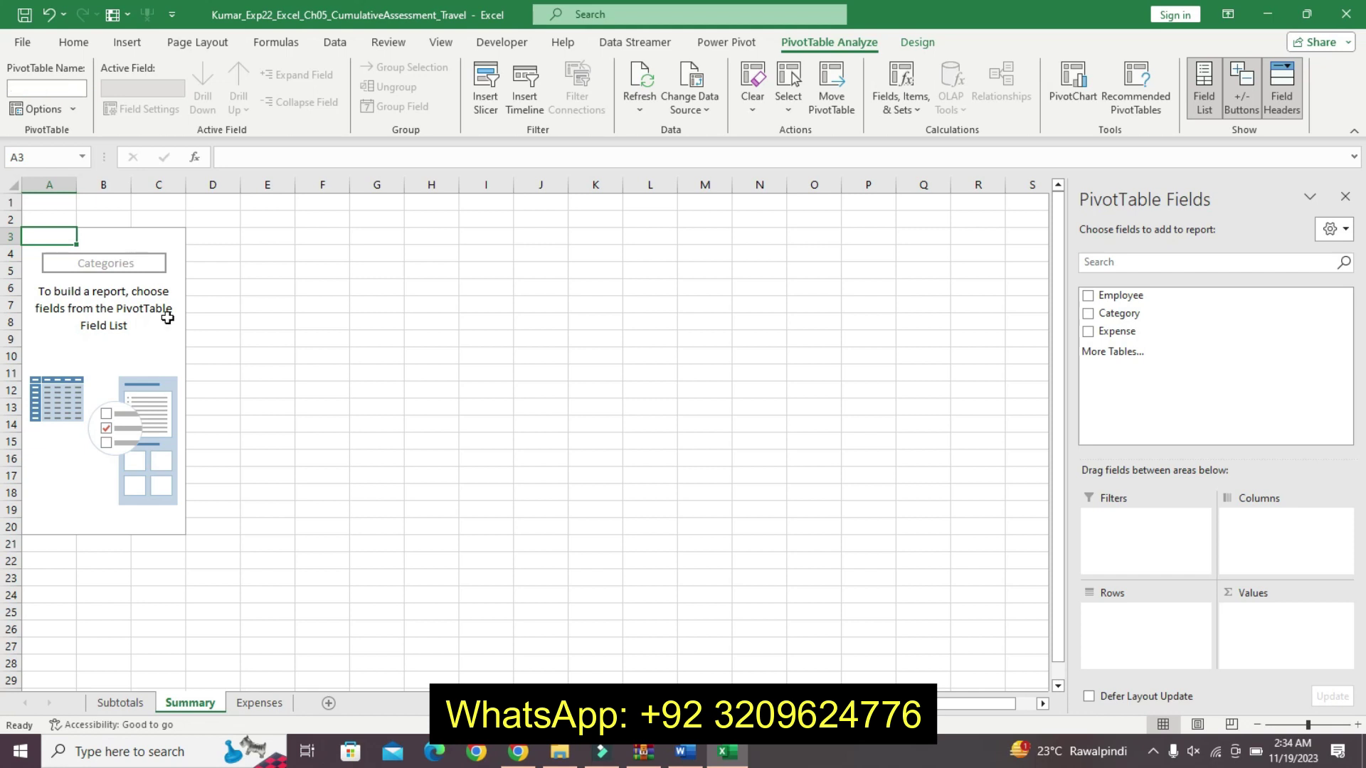
- Switch to Word and undo the highlighting and font formatting in the step 5 instructions
click(685, 752)
key(ctrl+z)
key(ctrl+z)
key(ctrl+z)
key(ctrl+z)
key(ctrl+z)
key(ctrl+z)
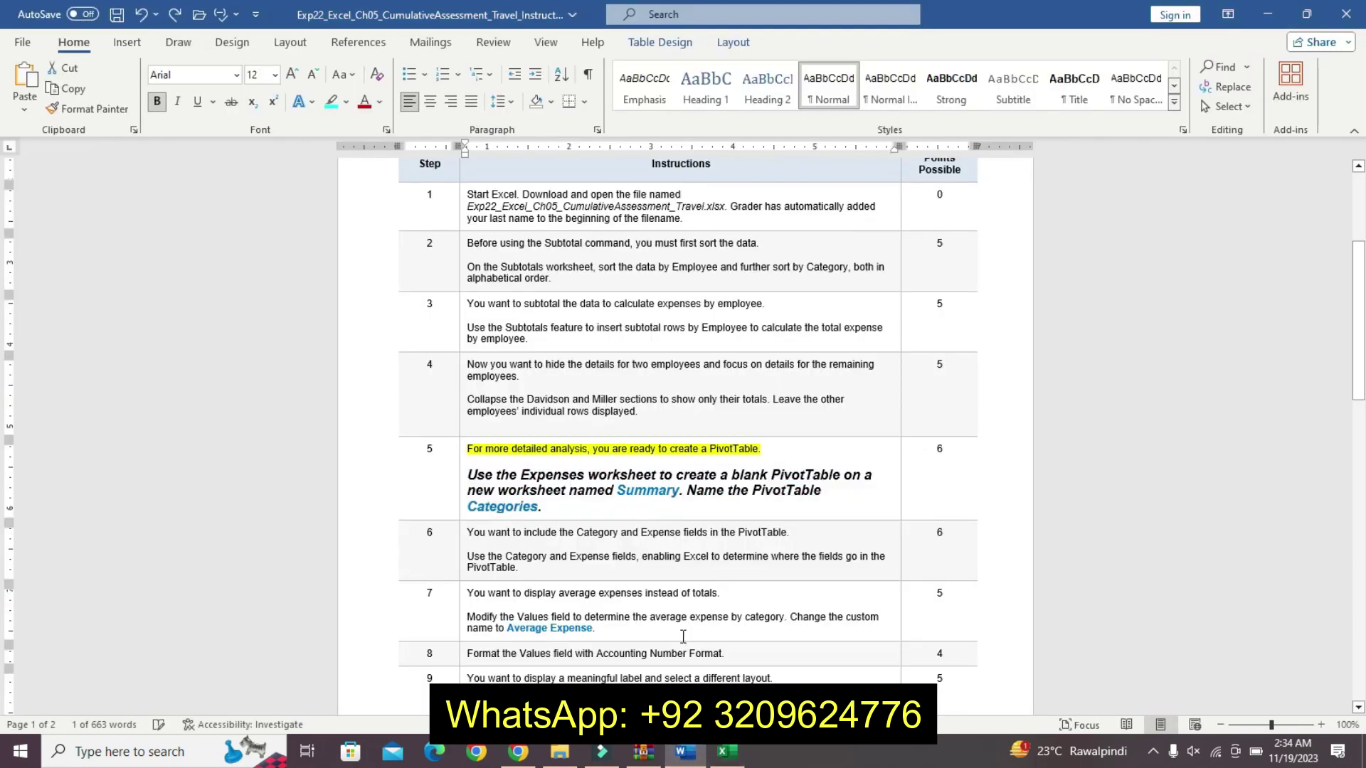
key(ctrl+z)
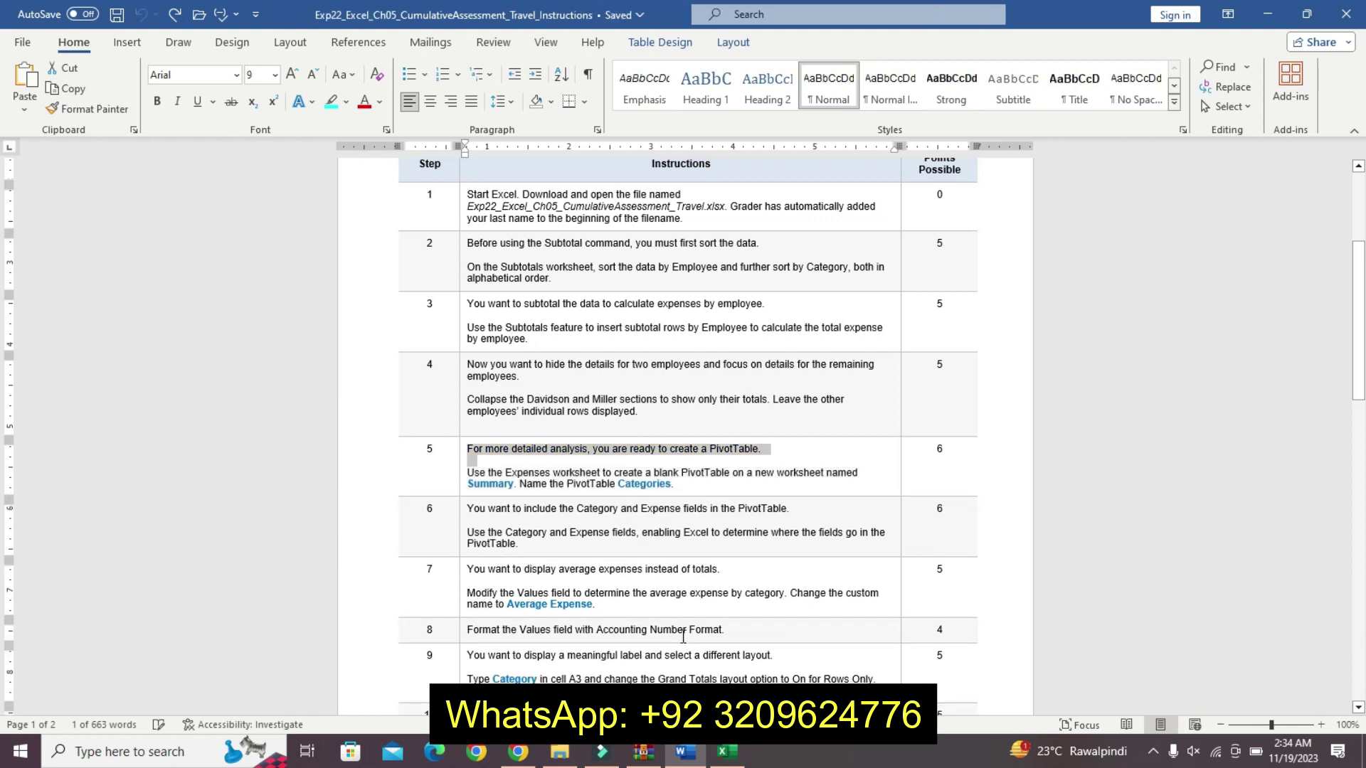
- Highlight the first sentence of the step 6 instructions in yellow
click(467, 511)
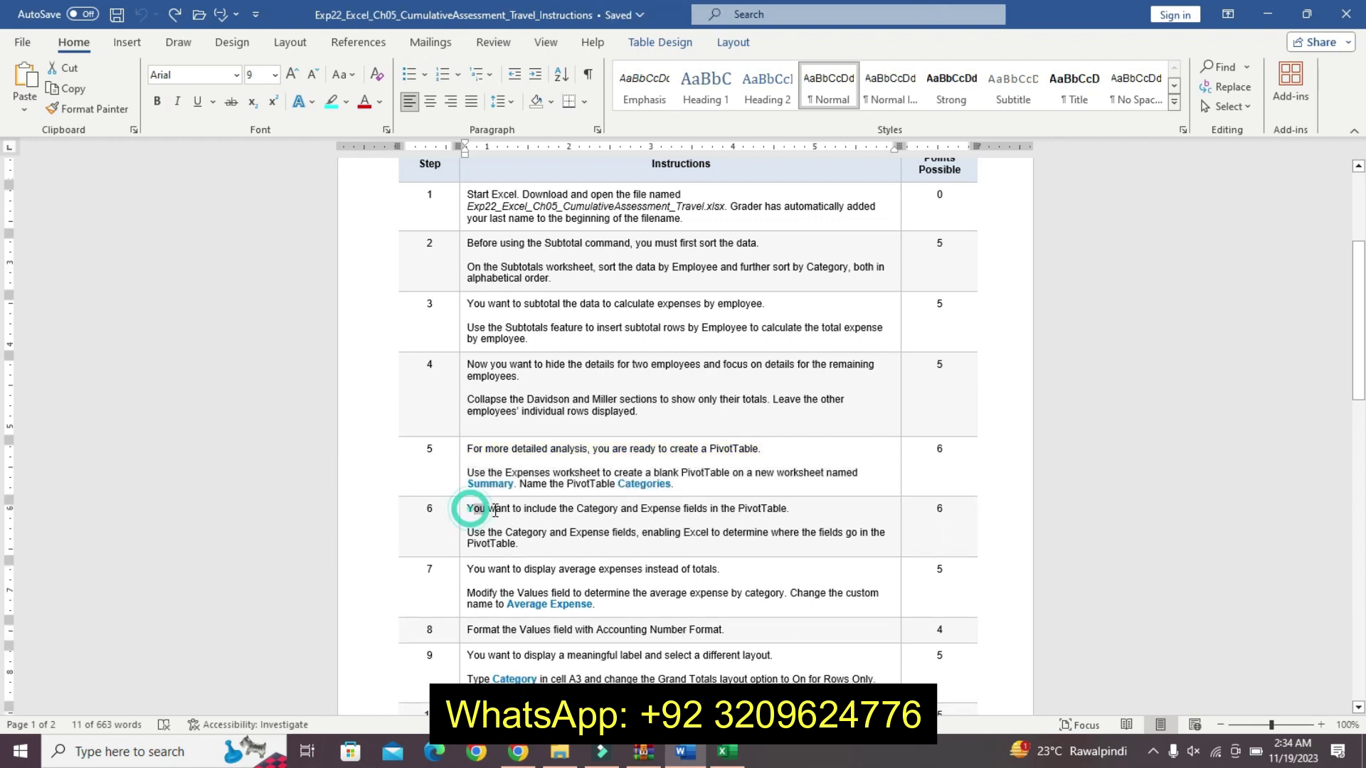
triple_click(469, 512)
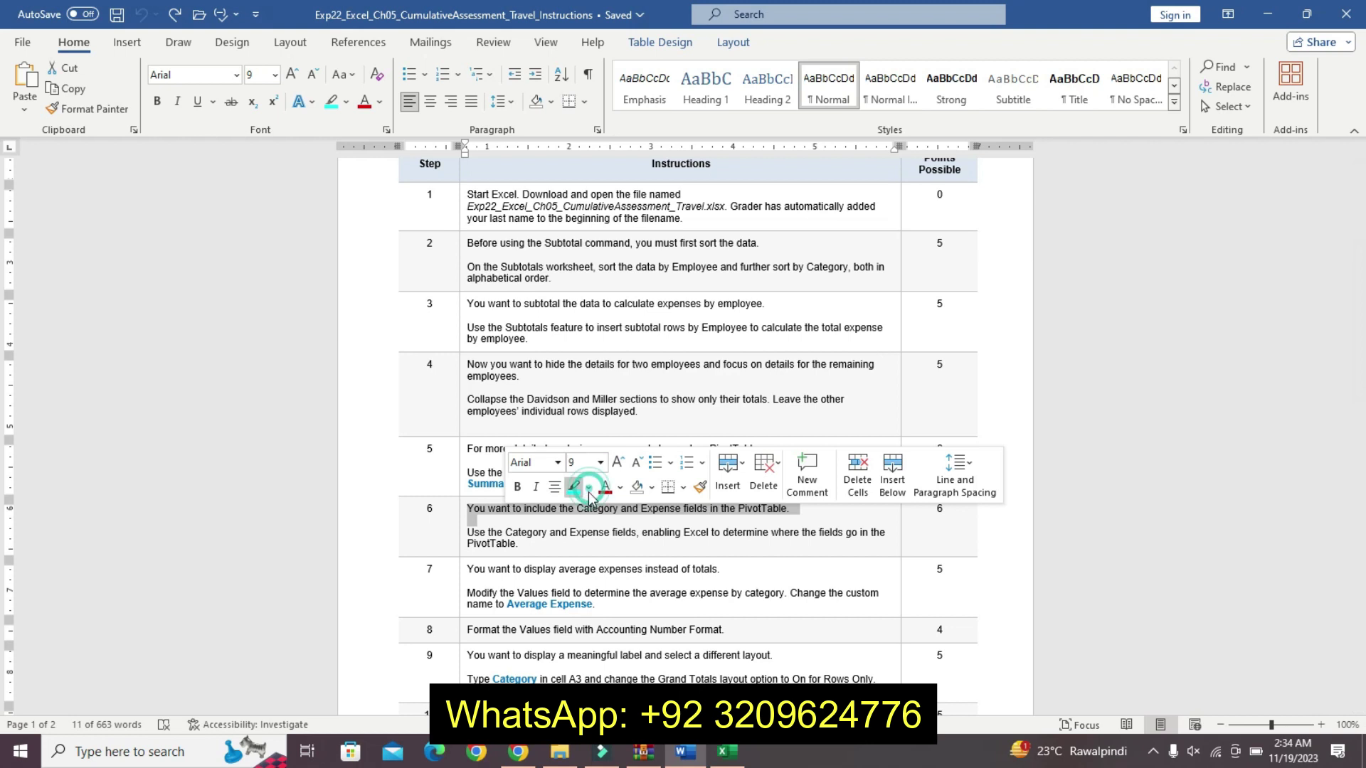
click(590, 489)
click(597, 510)
key(End)
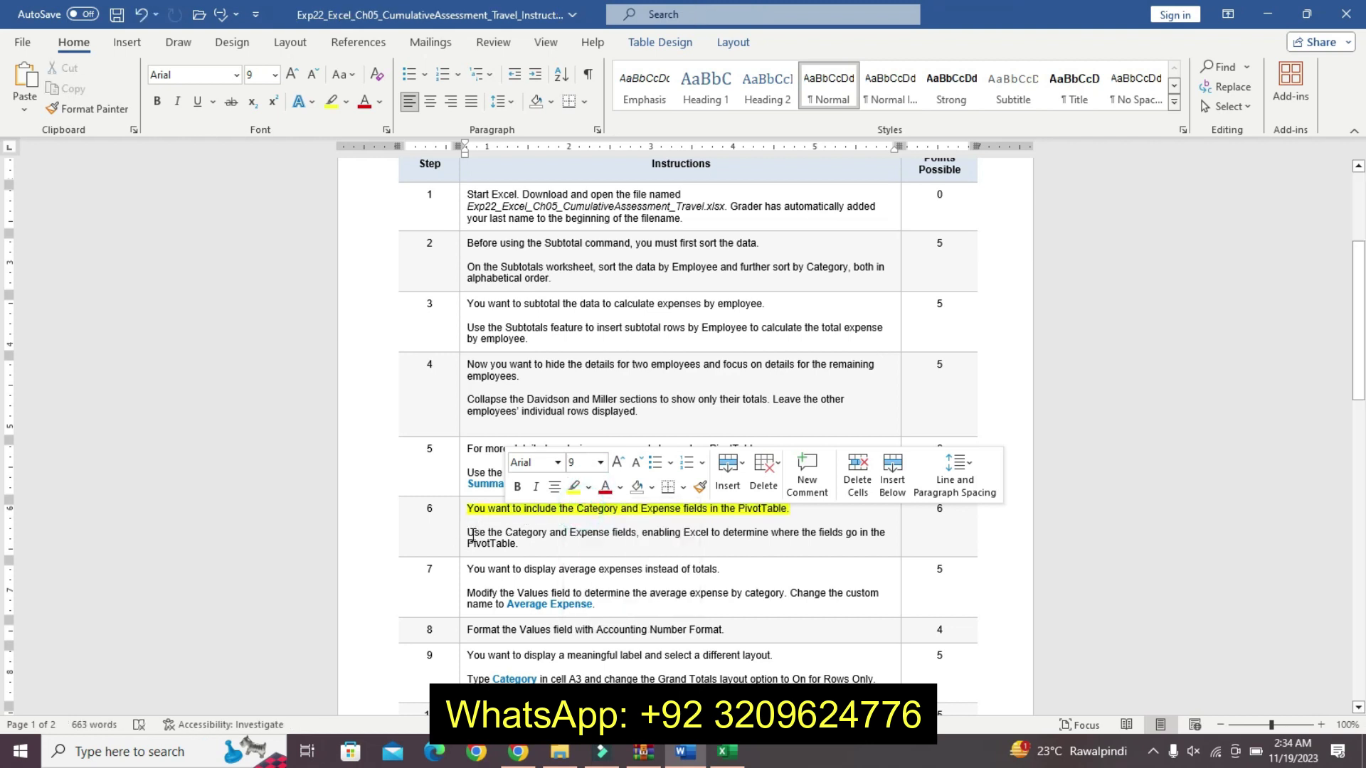
- Format the step 6 paragraph about using the Category and Expense fields as 14 pt bold with turquoise highlighting
triple_click(473, 535)
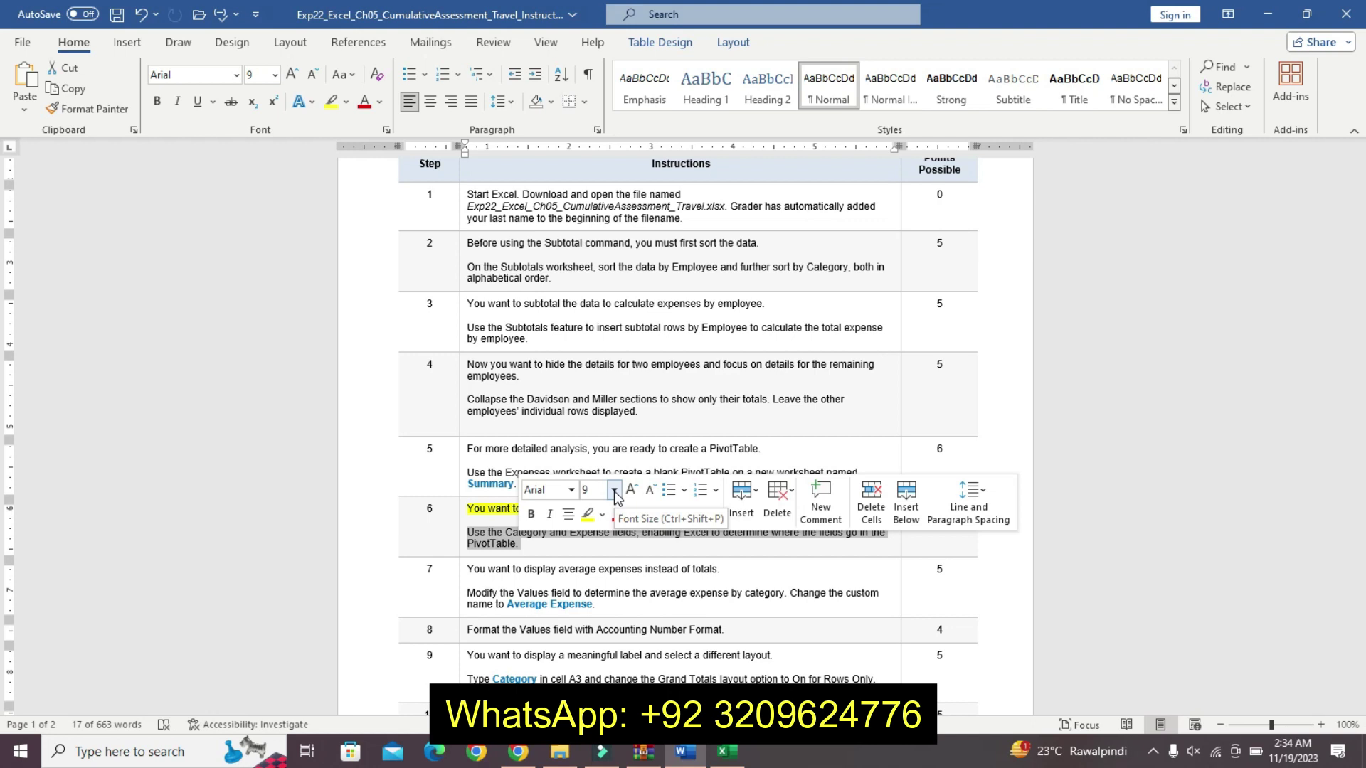
click(616, 496)
click(600, 274)
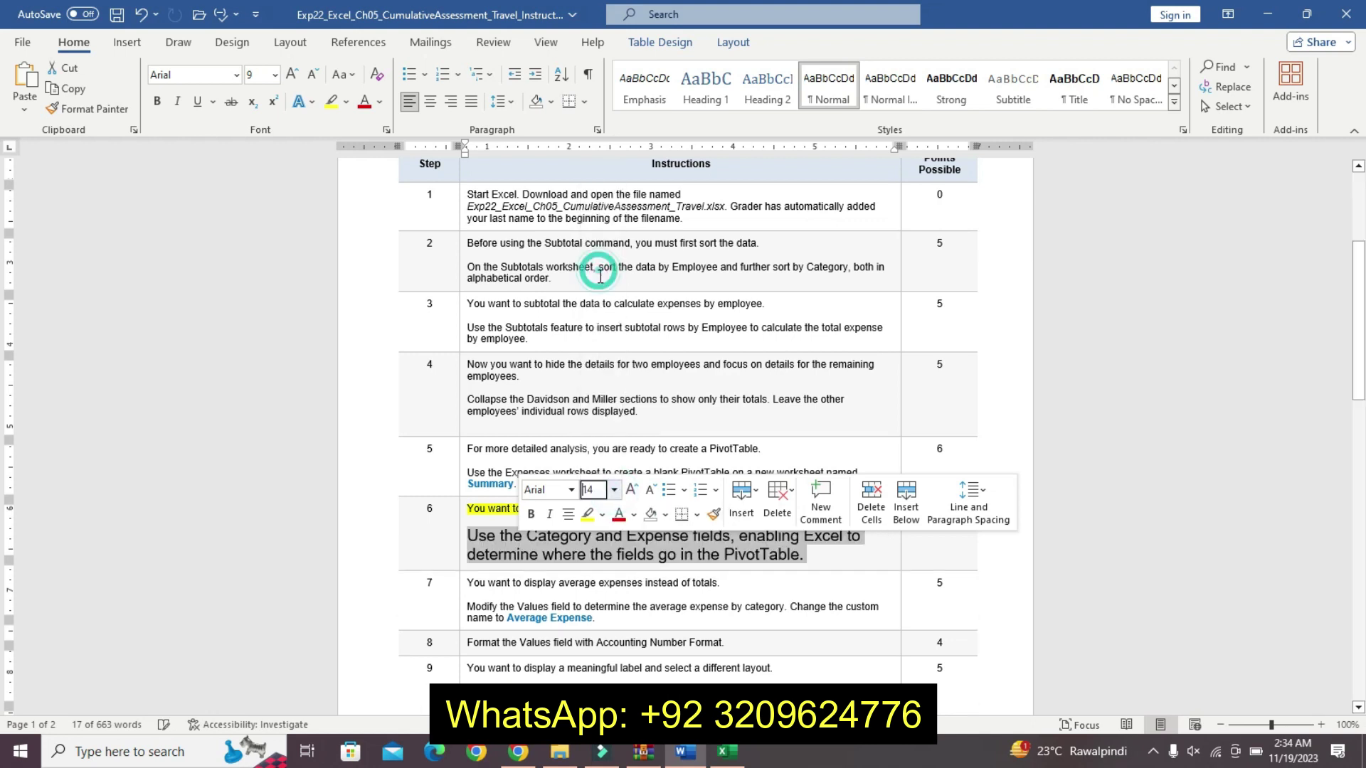
click(531, 514)
click(602, 515)
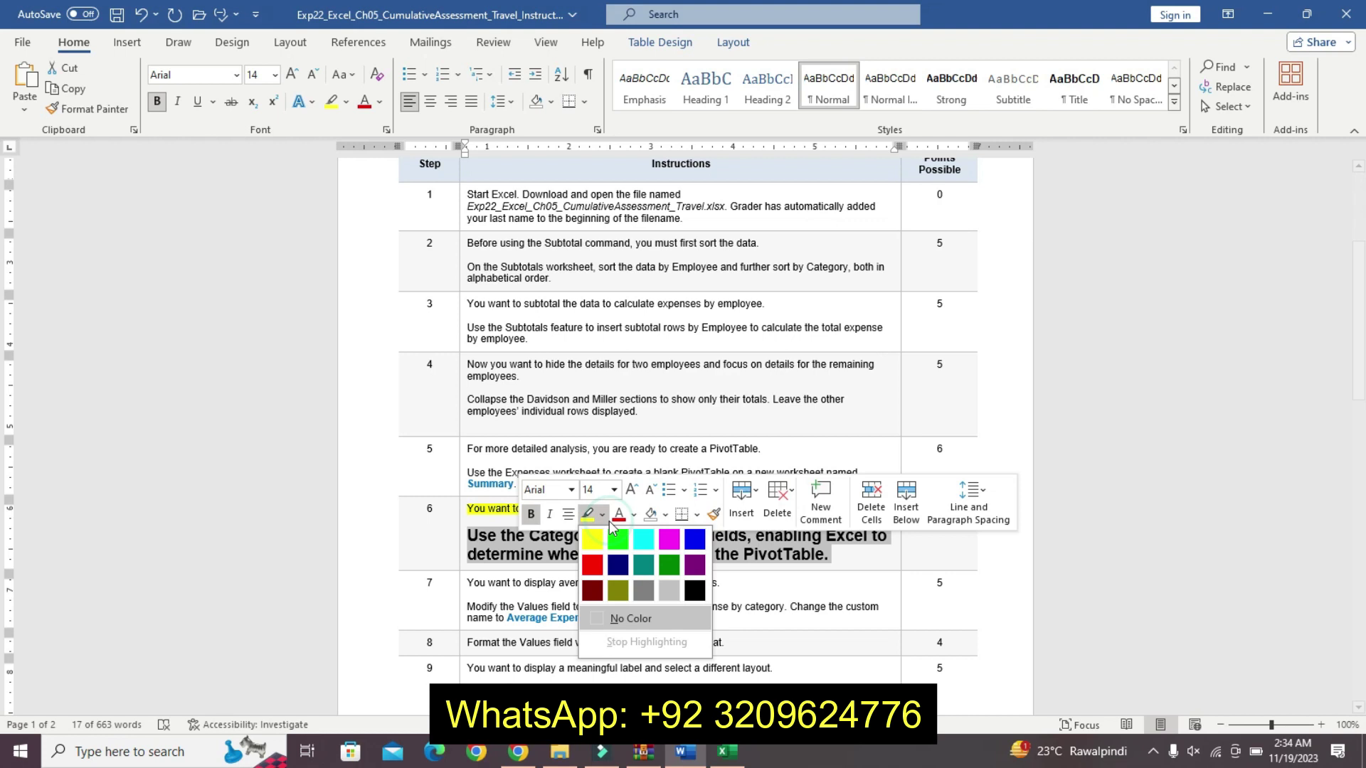
click(643, 538)
click(656, 541)
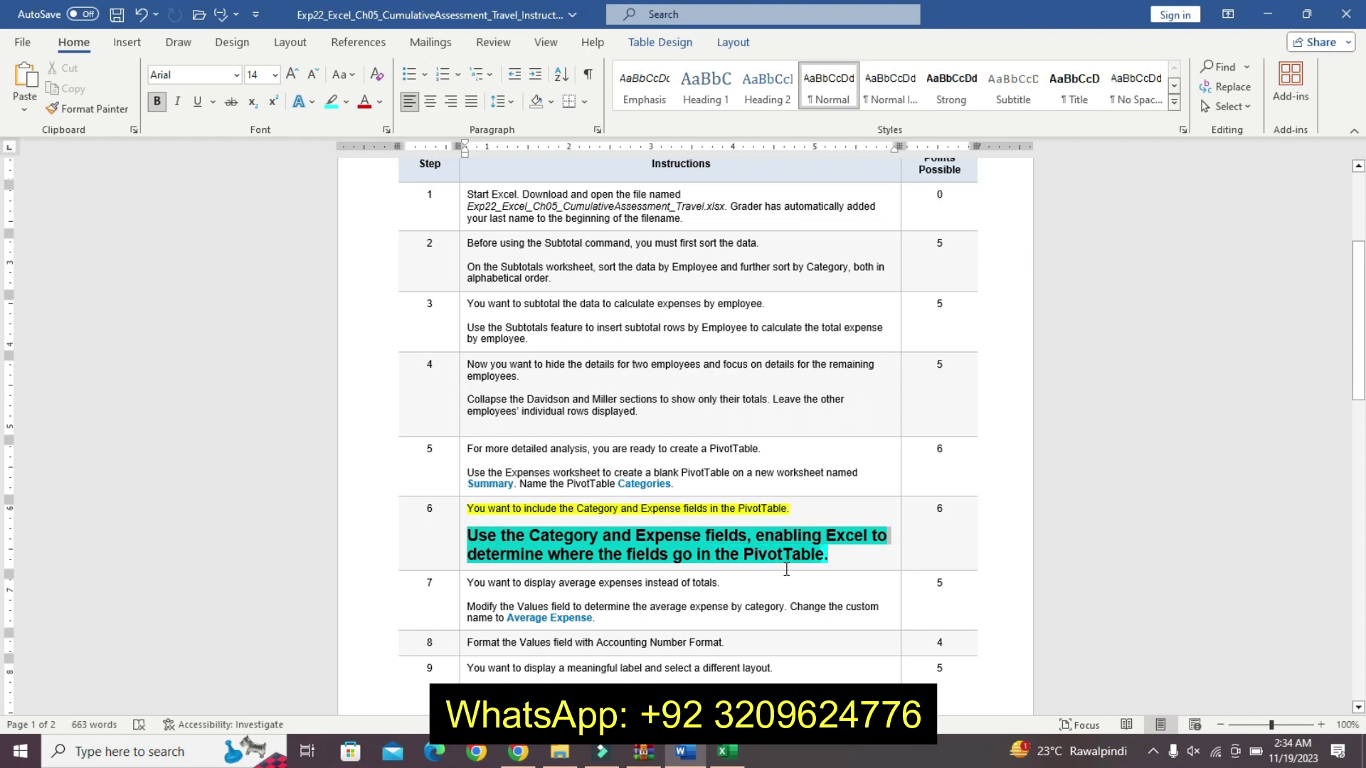
- Review the step 6 instruction, then in Excel add the Category and Expense fields to the PivotTable in their default areas
triple_click(833, 557)
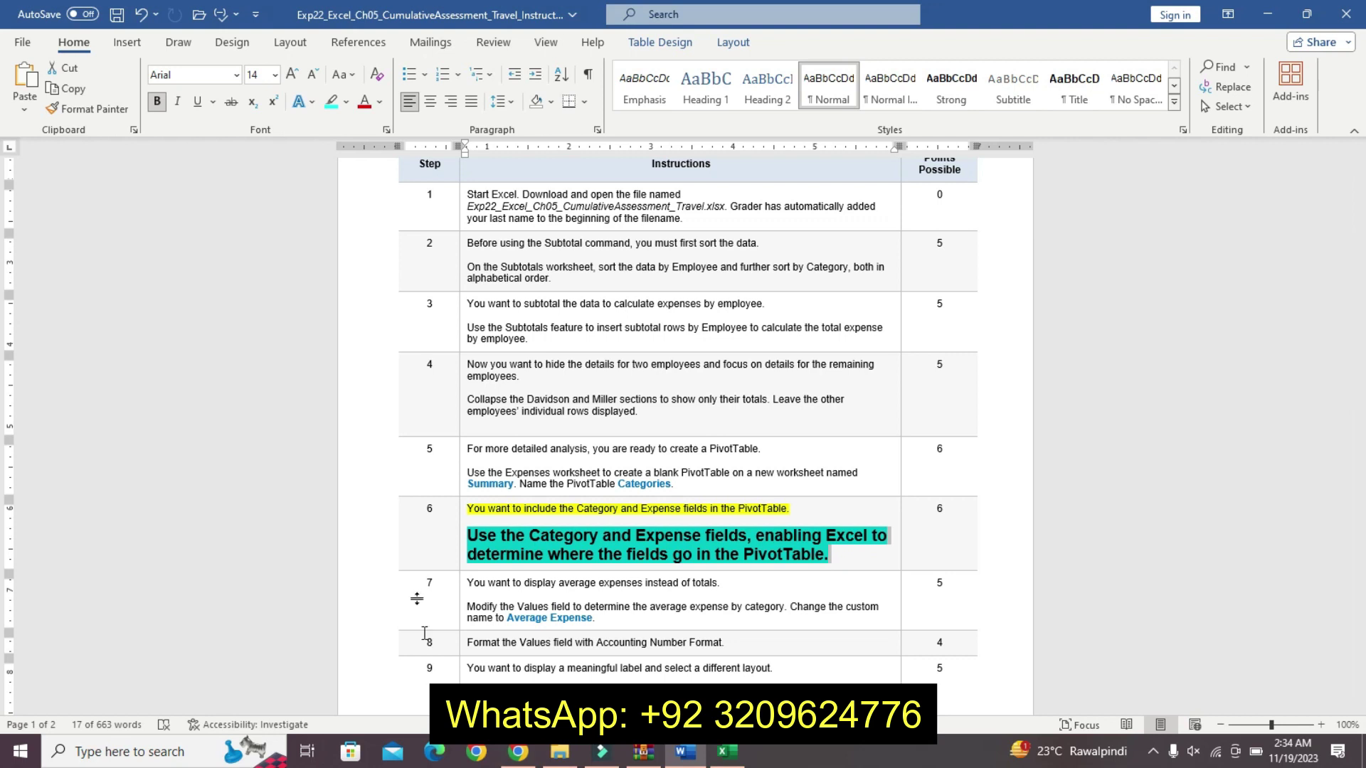
click(726, 752)
click(1088, 314)
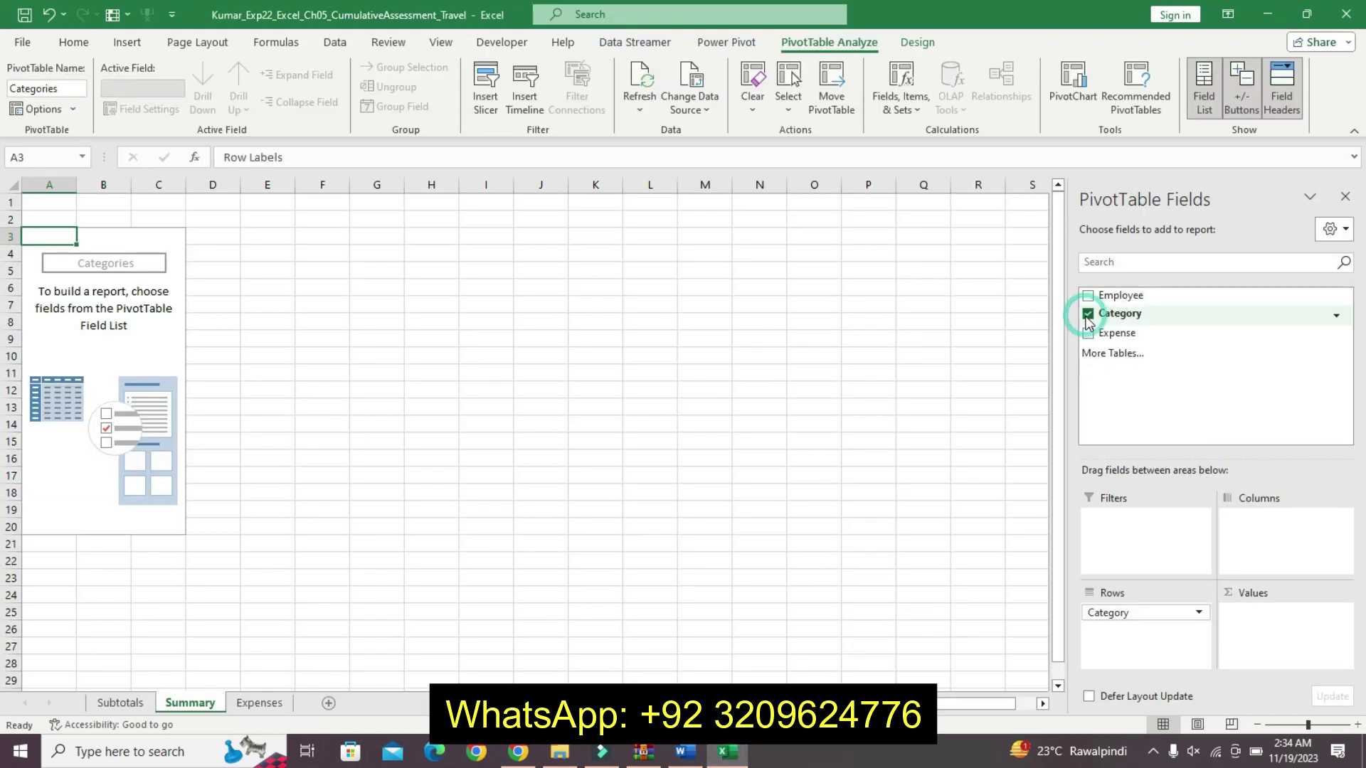
click(689, 754)
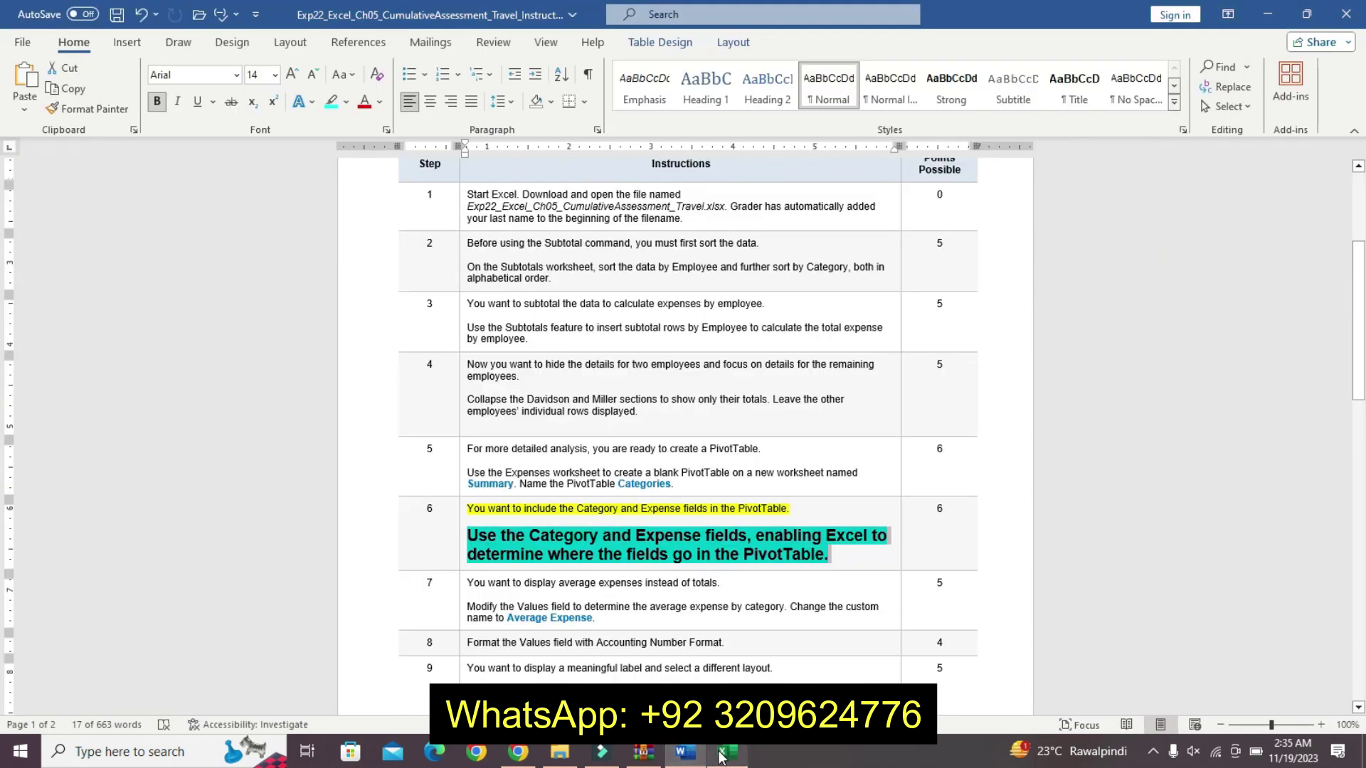
click(721, 755)
click(1087, 332)
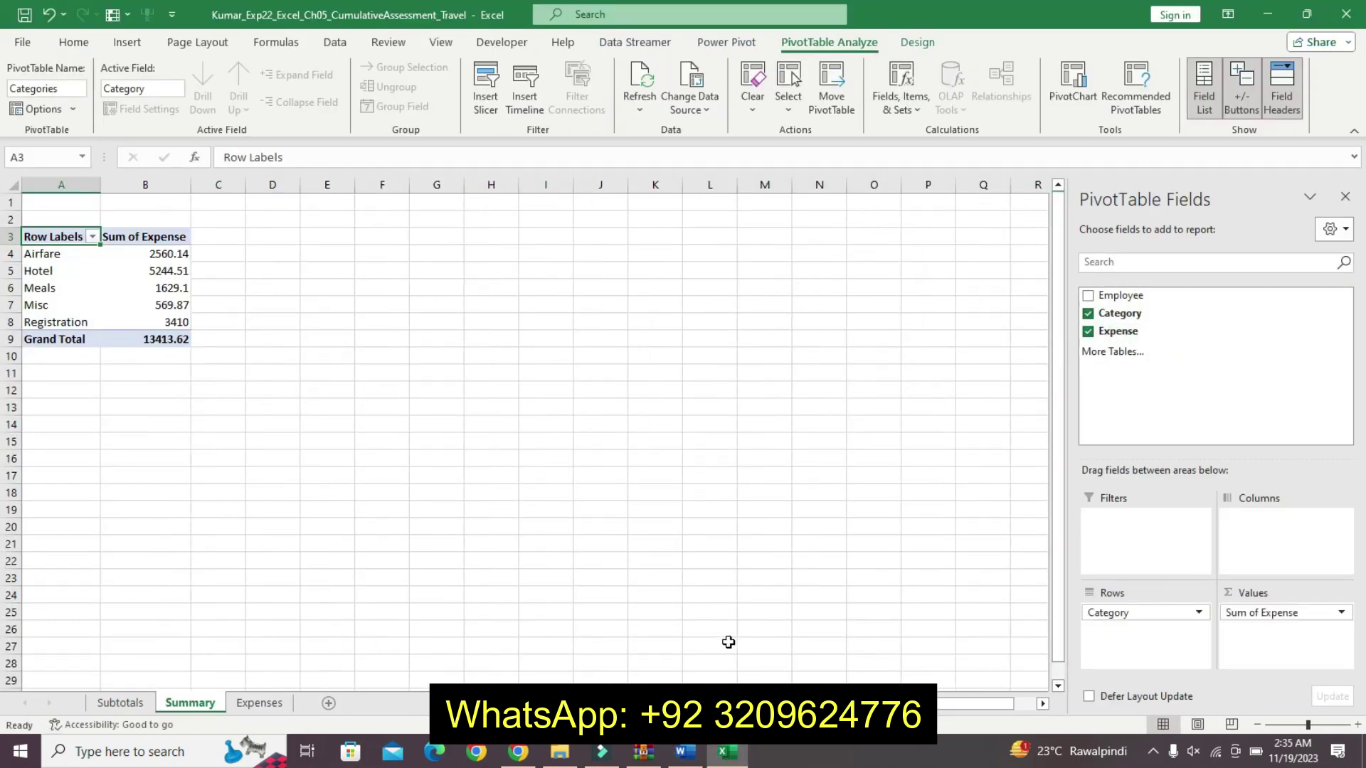
- Switch to Word and undo the highlighting and font formatting in the step 6 instructions
click(685, 752)
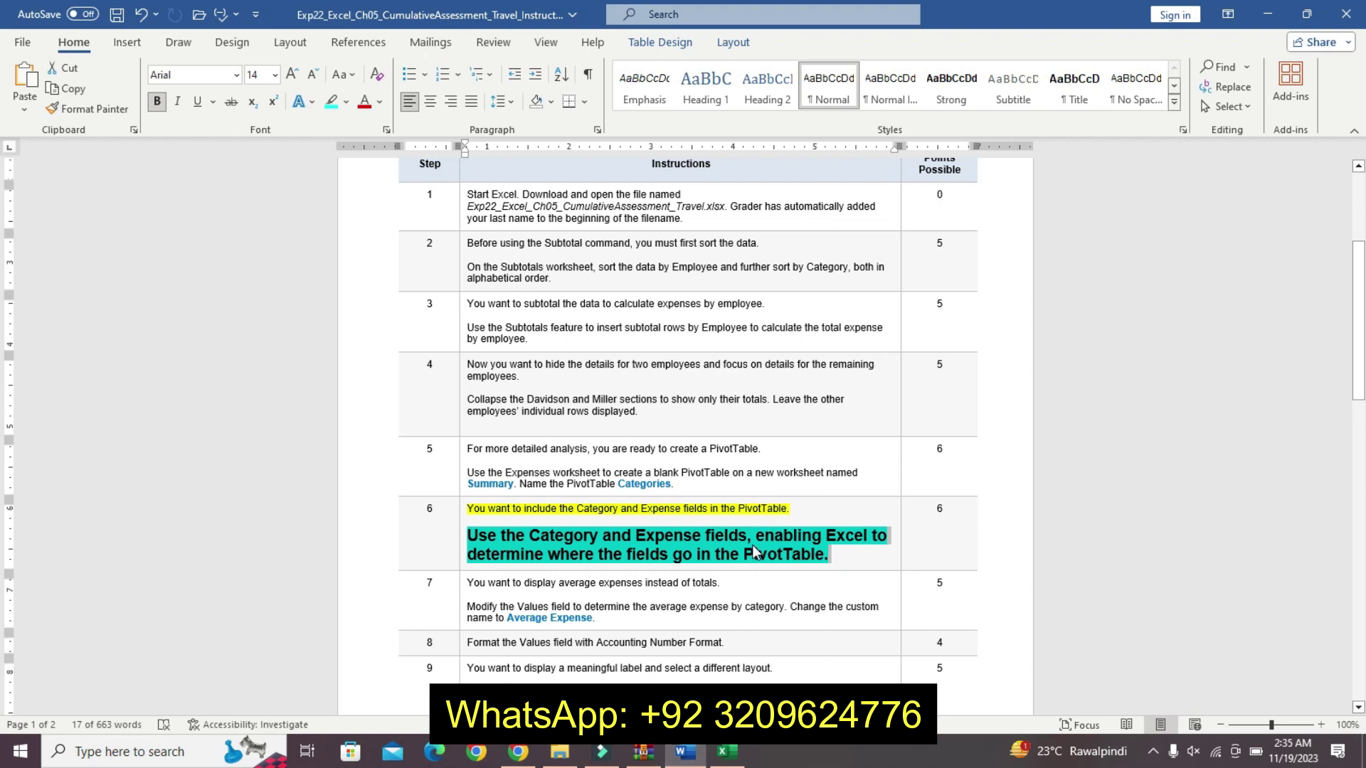
key(ctrl+z)
key(ctrl+z)
key(ctrl+z)
key(ctrl+z)
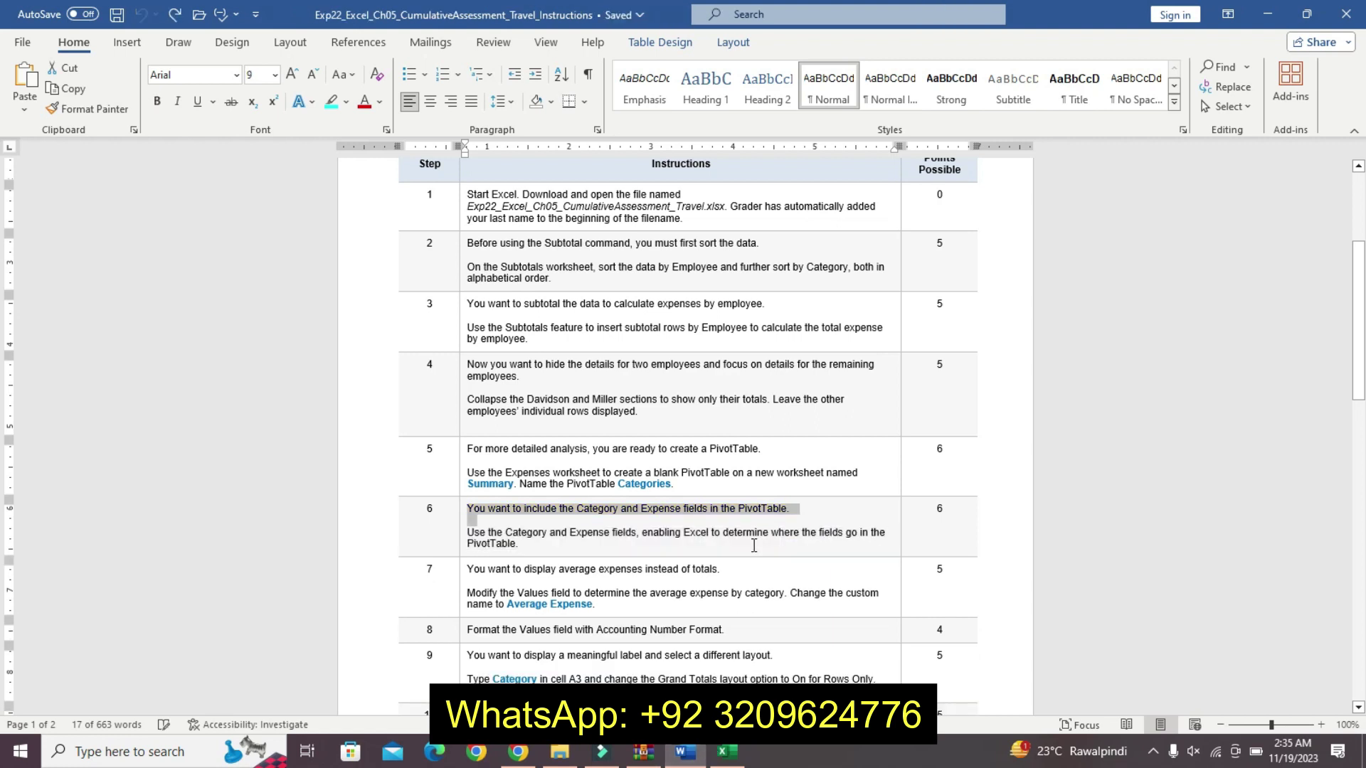
- Highlight the first sentence of the step 7 instructions in yellow
drag(1359, 382, 1359, 411)
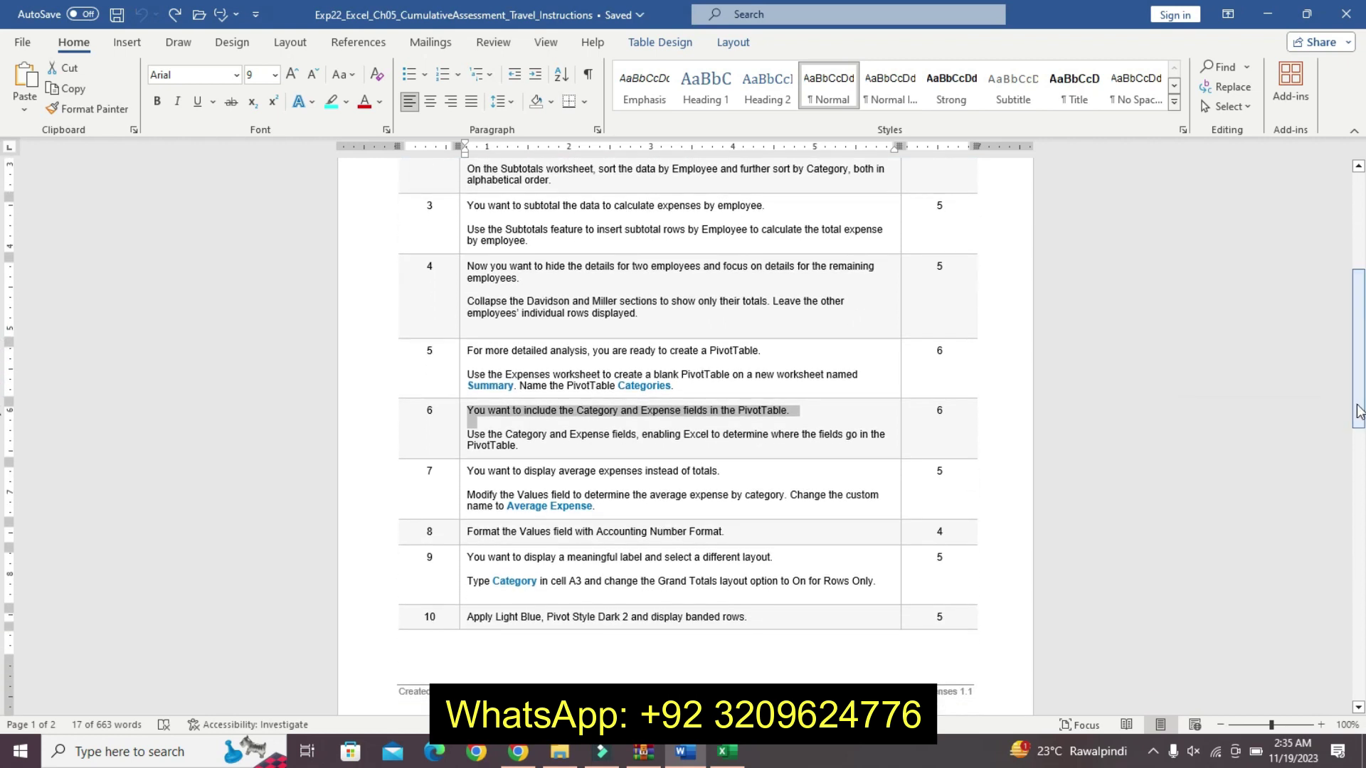
triple_click(474, 472)
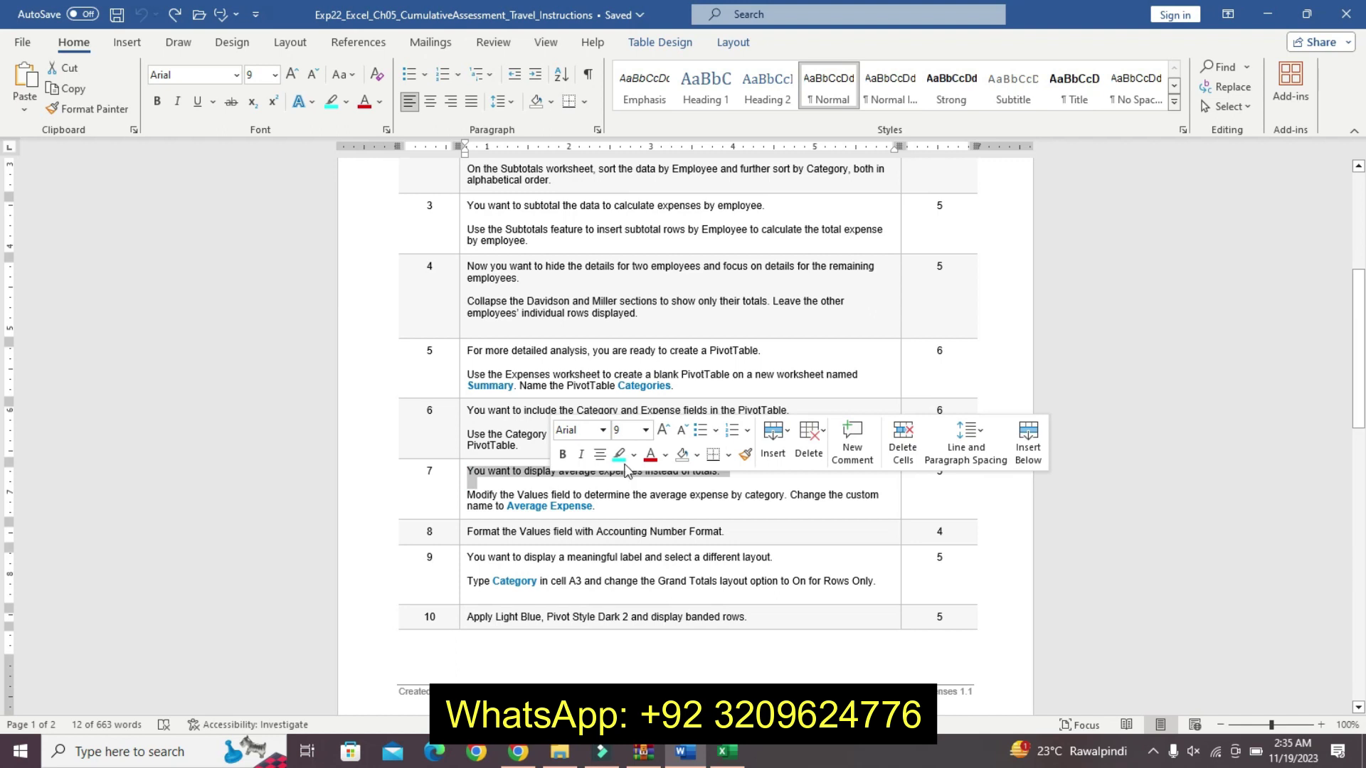
click(635, 460)
click(619, 474)
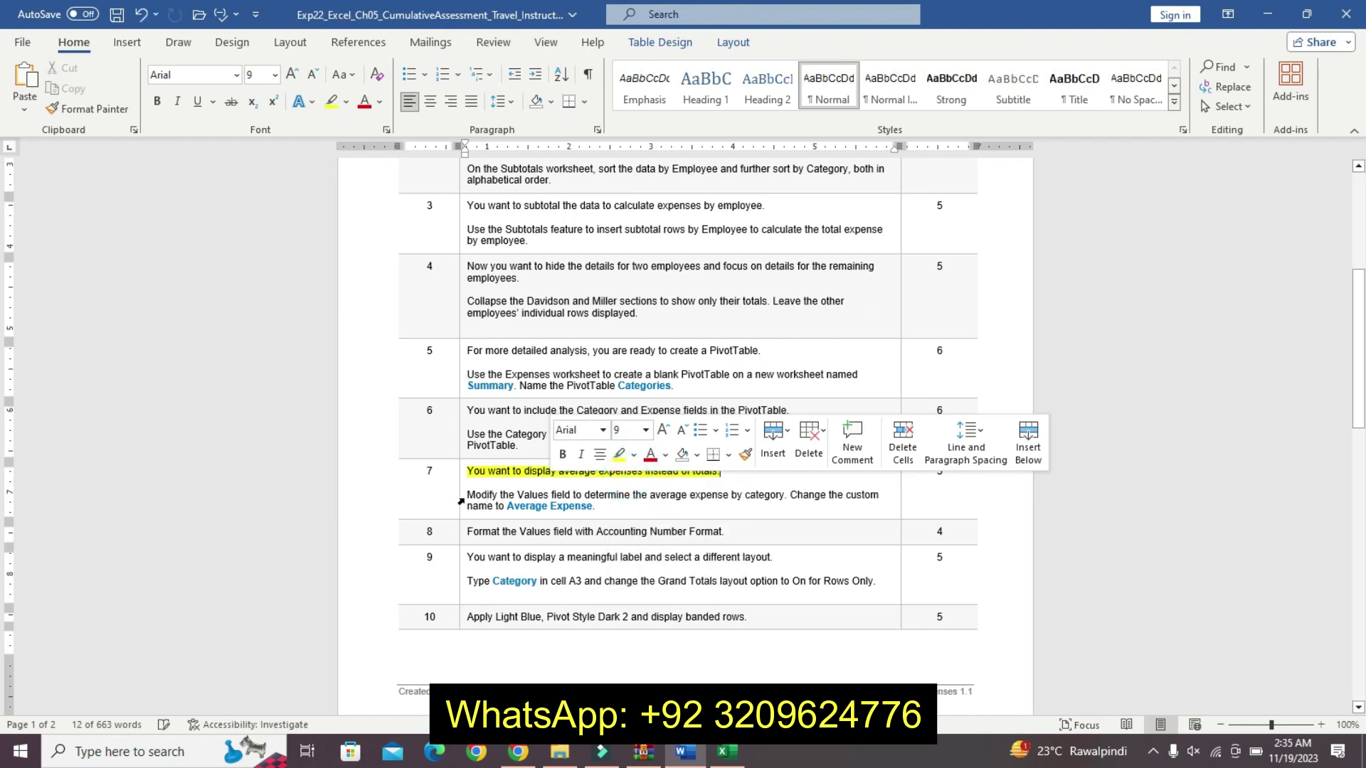
- Format the step 7 paragraph about modifying the Values field as 12 pt bold with turquoise highlighting
click(468, 496)
triple_click(468, 496)
click(735, 456)
click(735, 456)
click(735, 456)
click(634, 481)
click(709, 481)
click(807, 493)
click(469, 500)
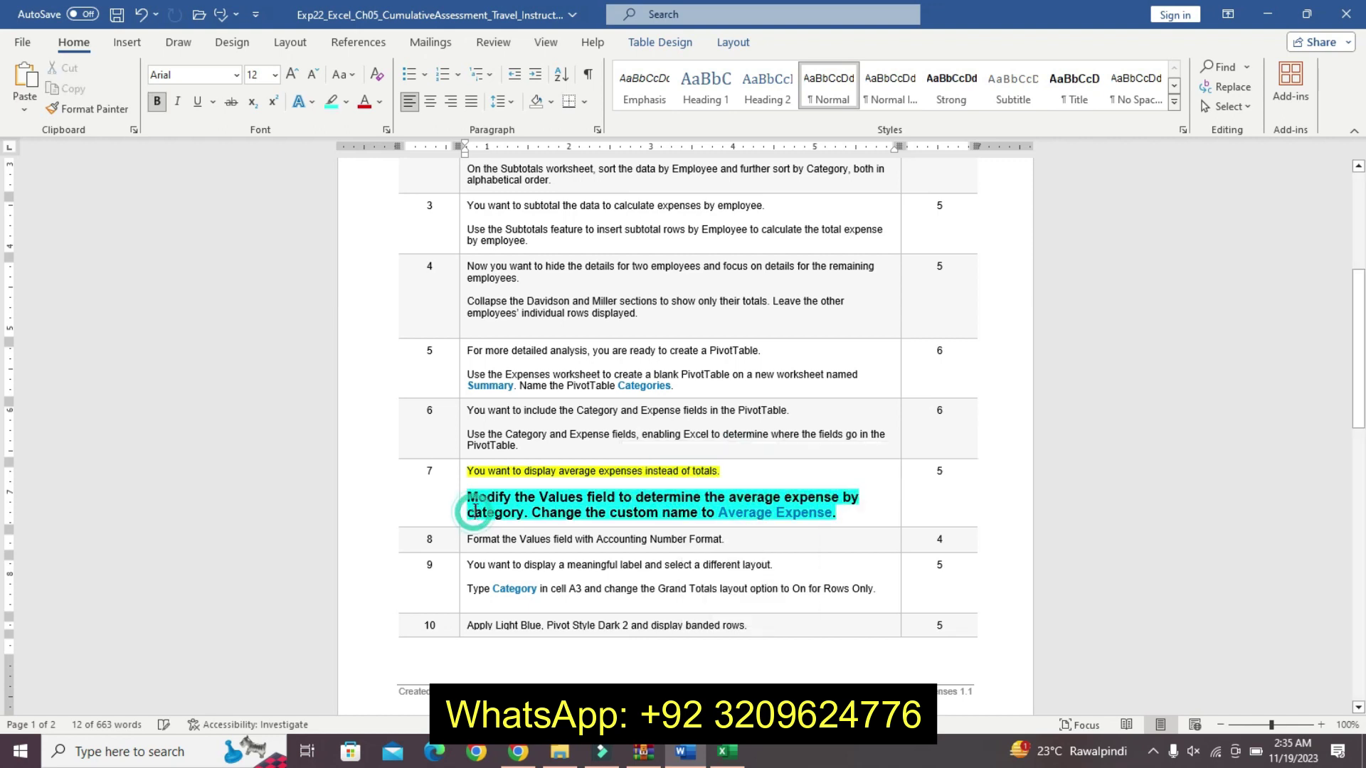
- Review the step 7 instruction, then switch to Excel and choose Average as the summary calculation for the PivotTable's Expense value field
drag(705, 506, 814, 528)
drag(467, 500, 667, 511)
click(567, 512)
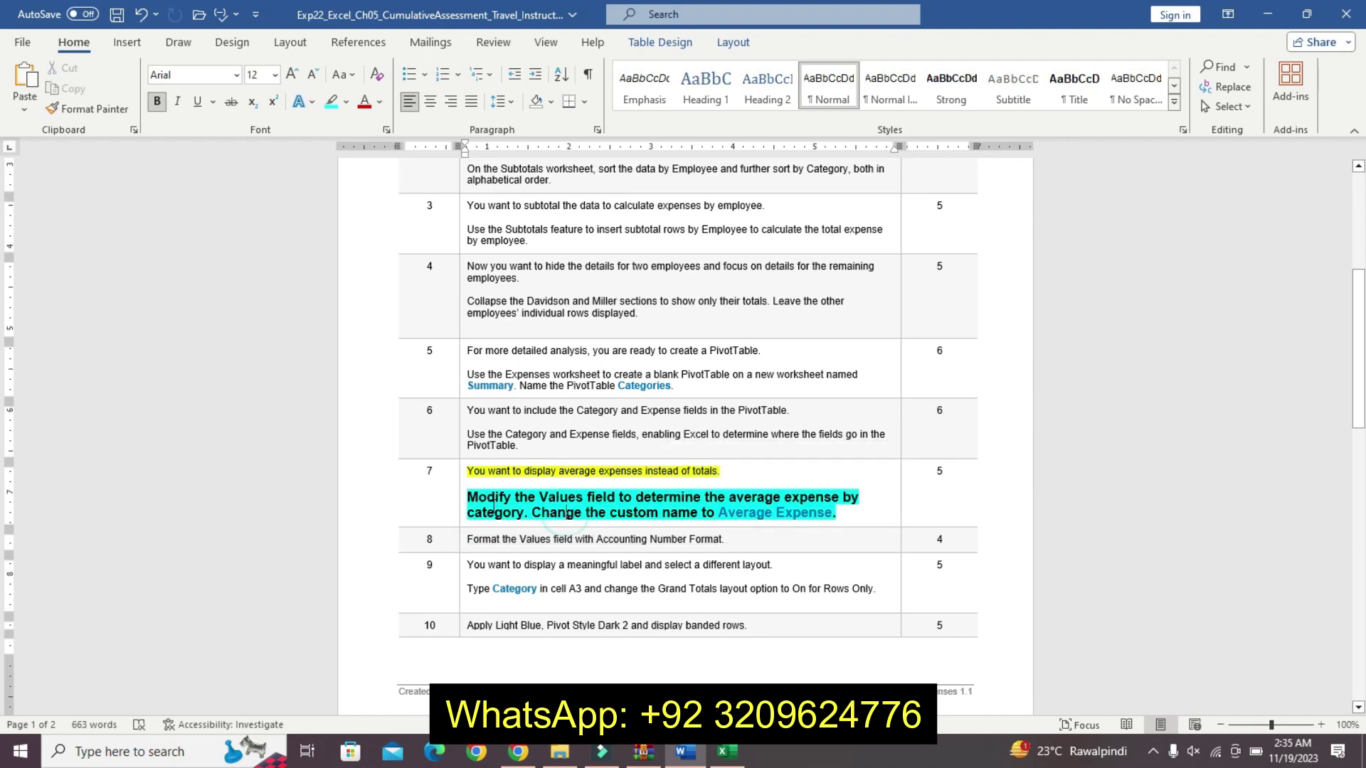
drag(469, 497, 855, 499)
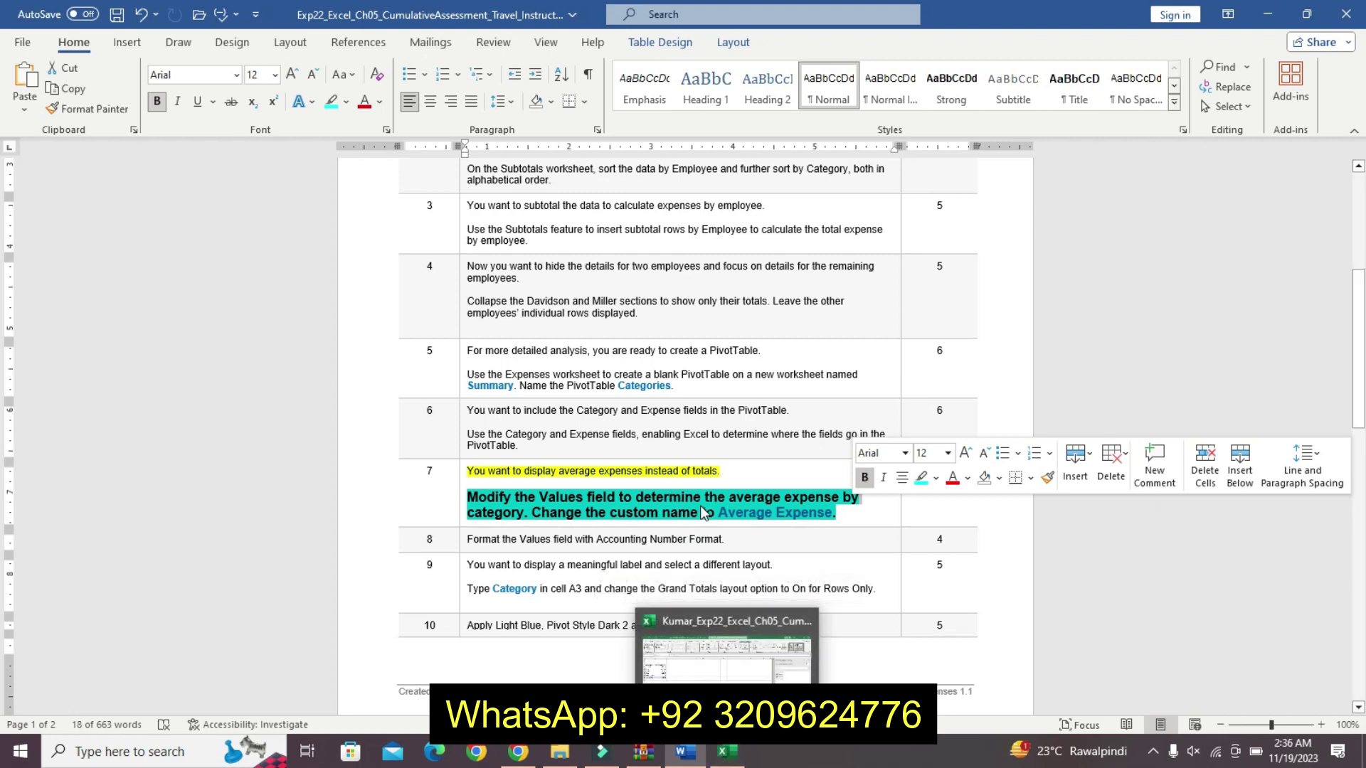
drag(719, 513, 812, 513)
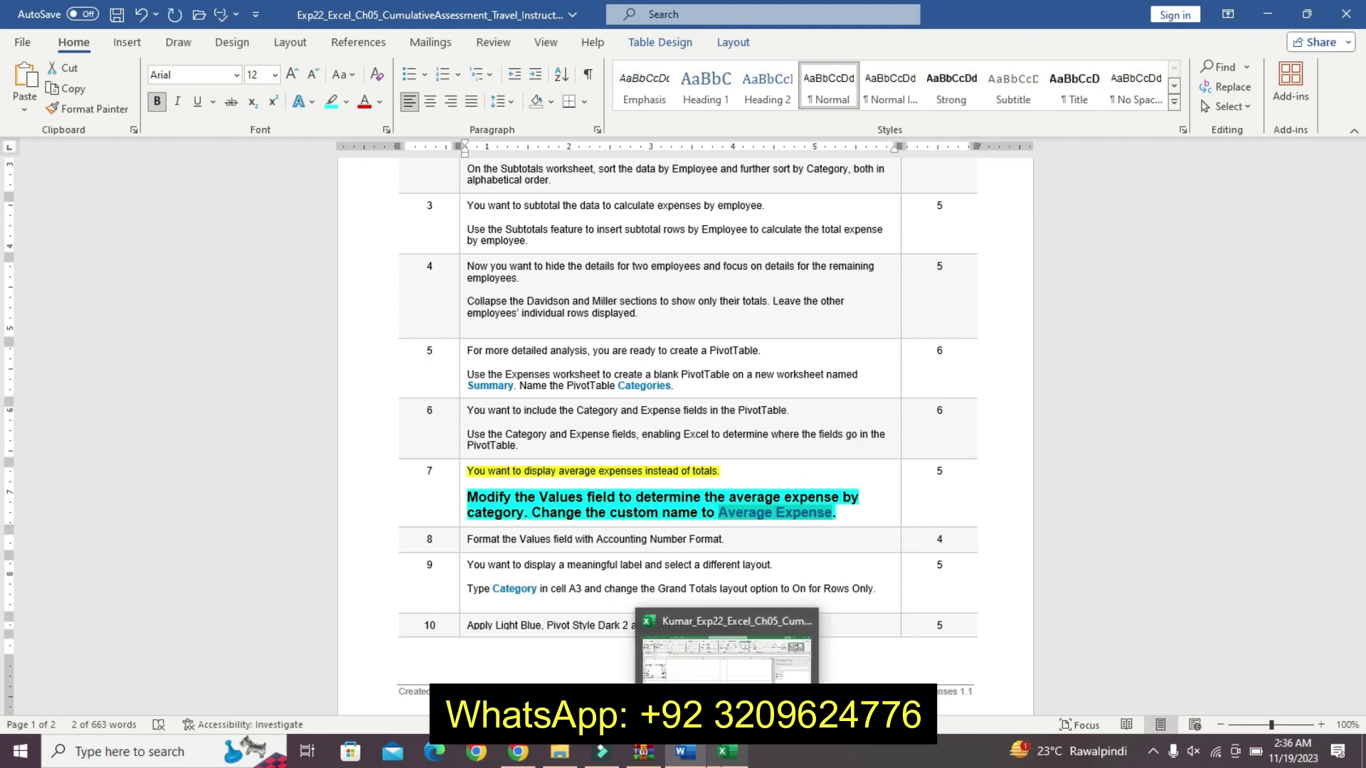
click(727, 637)
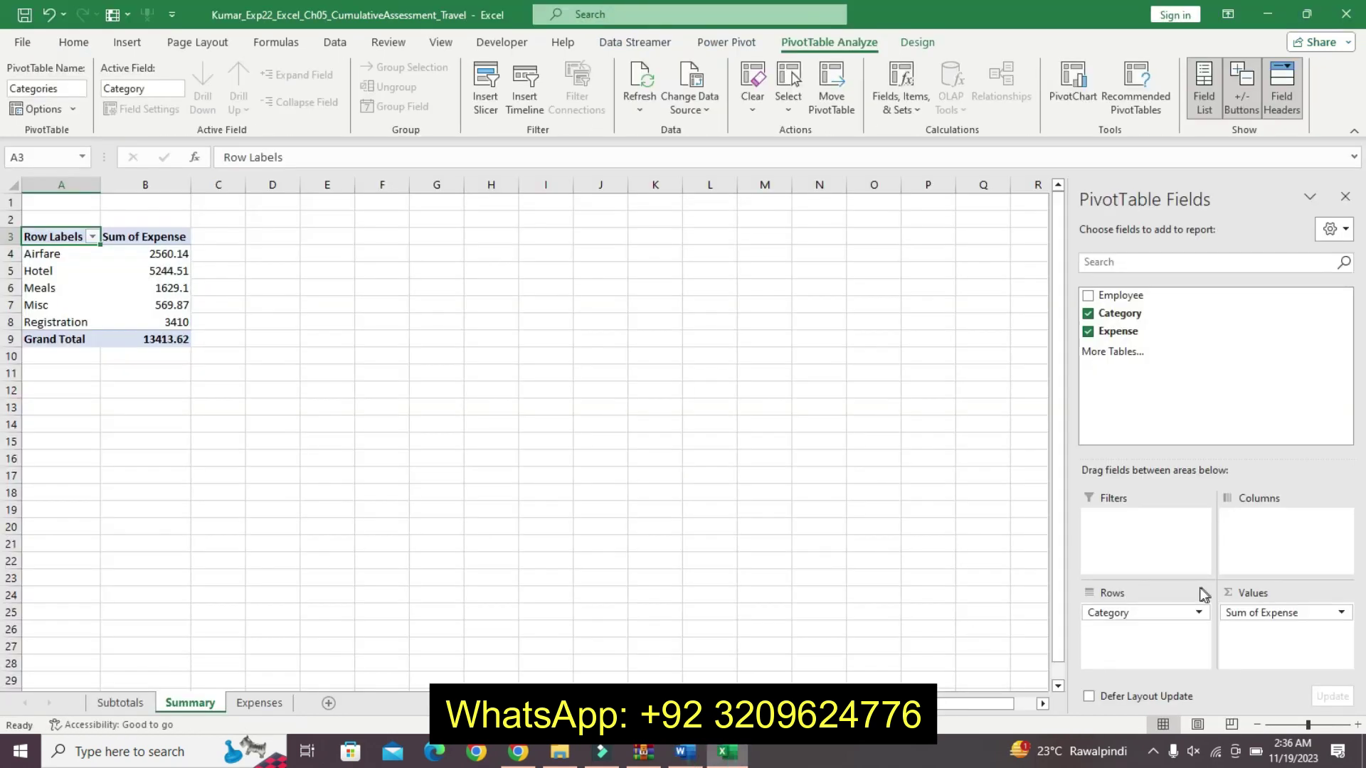
click(1274, 616)
click(1256, 591)
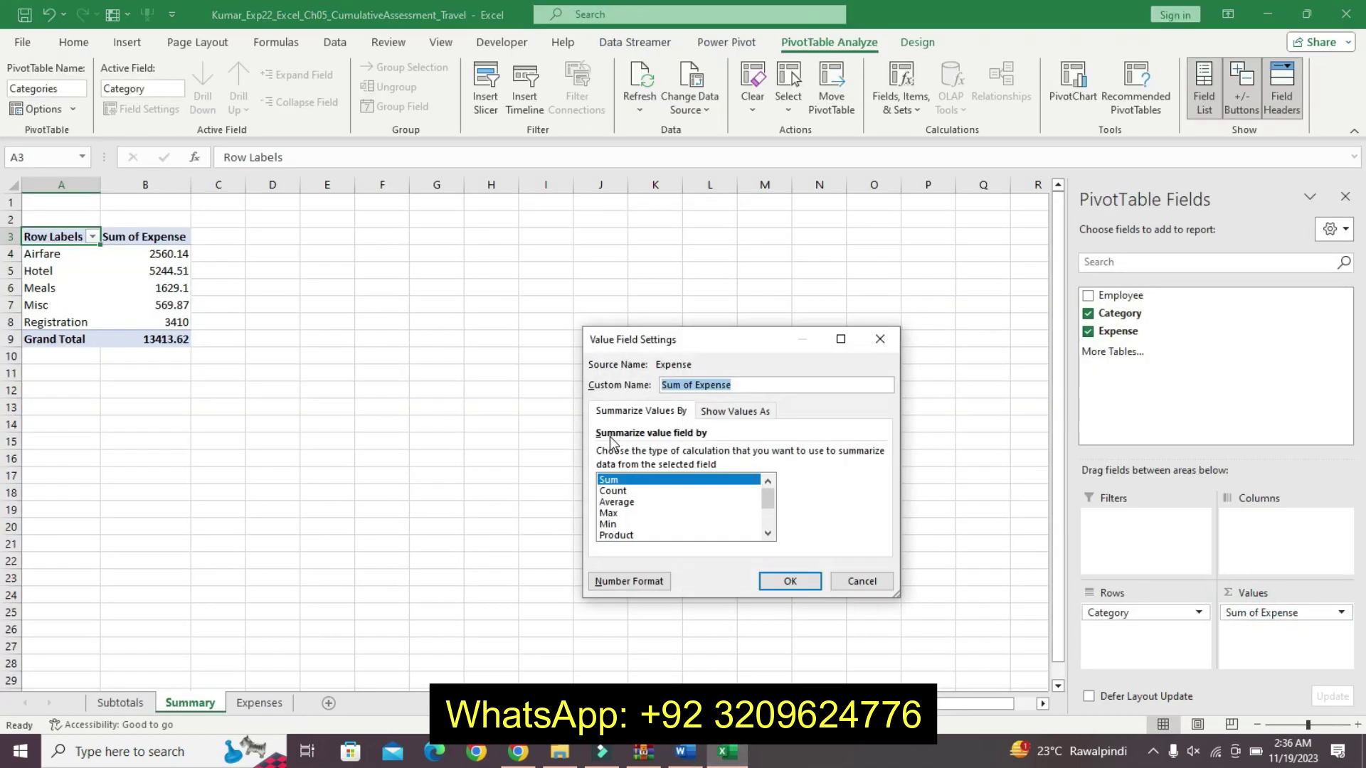
click(616, 503)
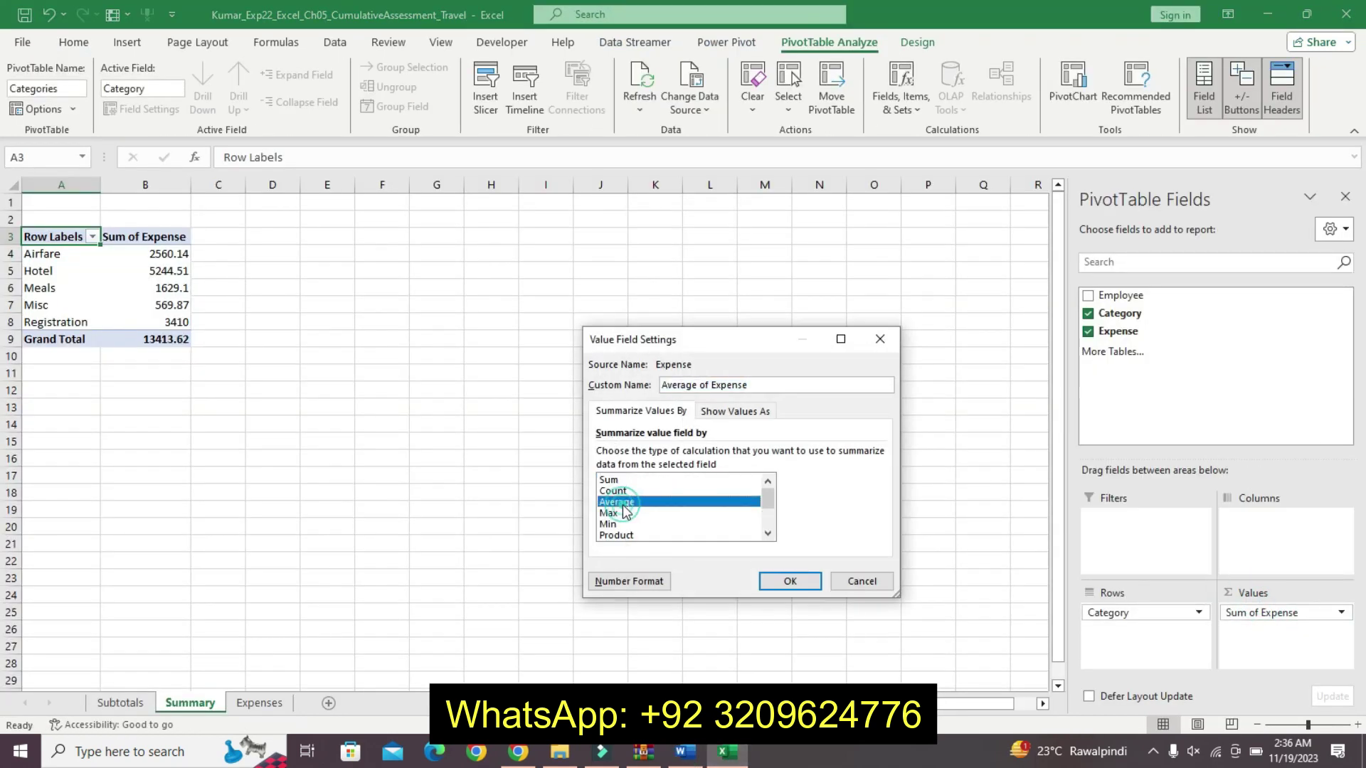
- Check the requested name in Word, then in Excel set the value field's custom name to Average Expense and apply the settings
click(718, 758)
mouse_move(723, 758)
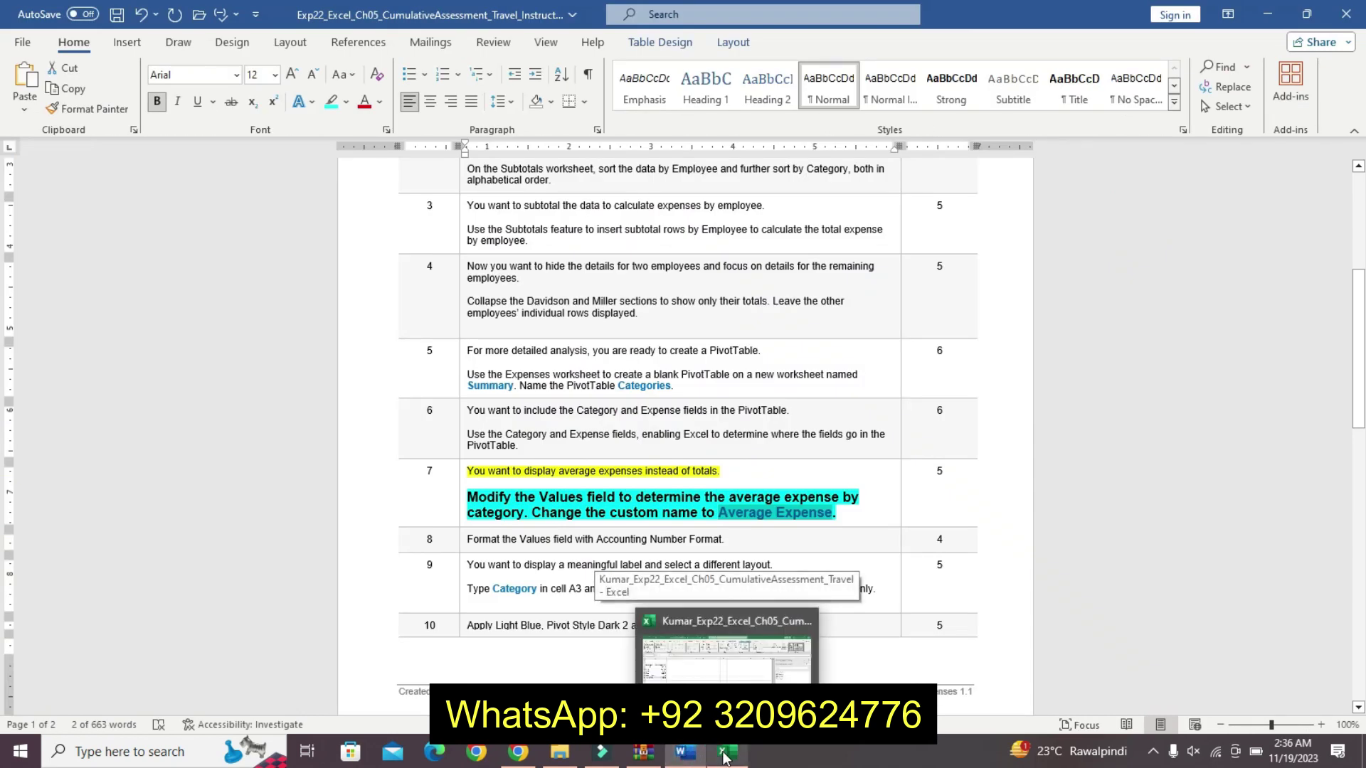
click(723, 758)
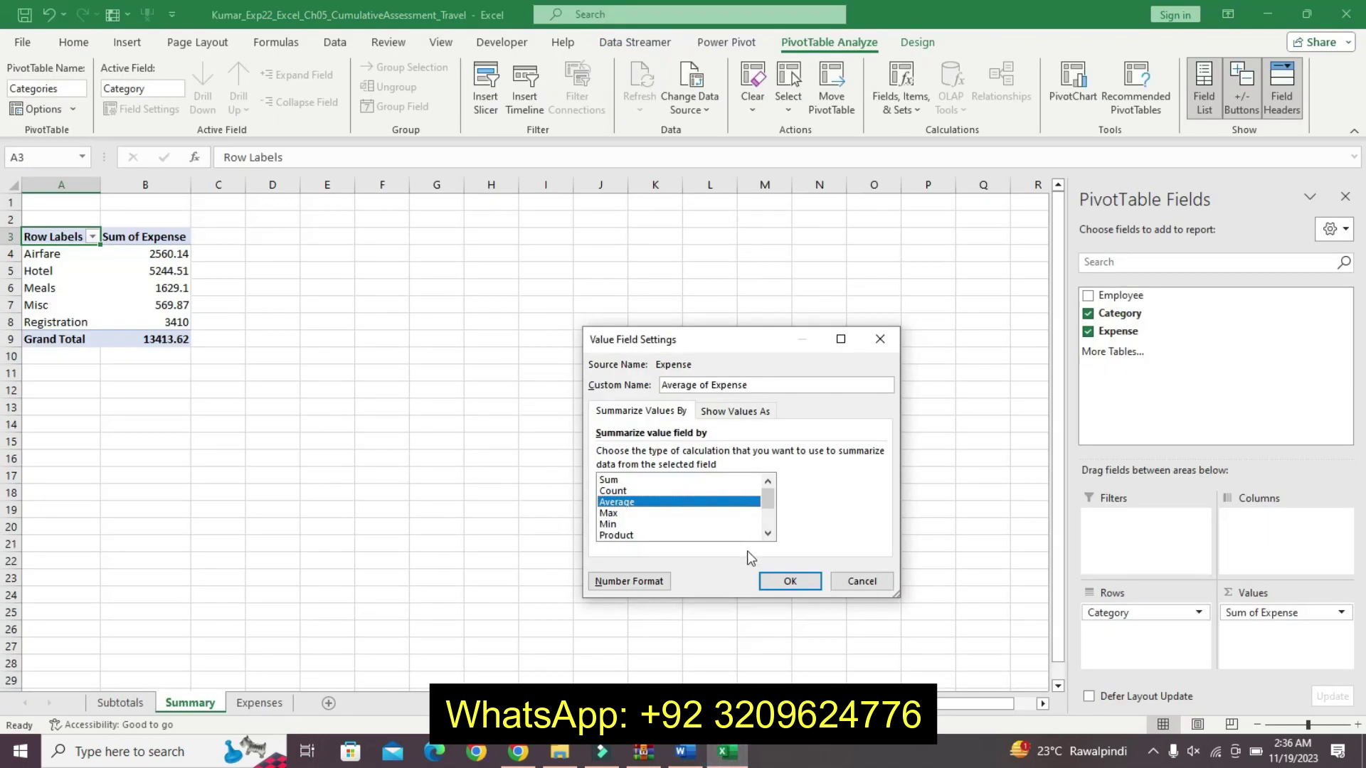
drag(755, 387, 664, 388)
text(Average Expense)
click(790, 581)
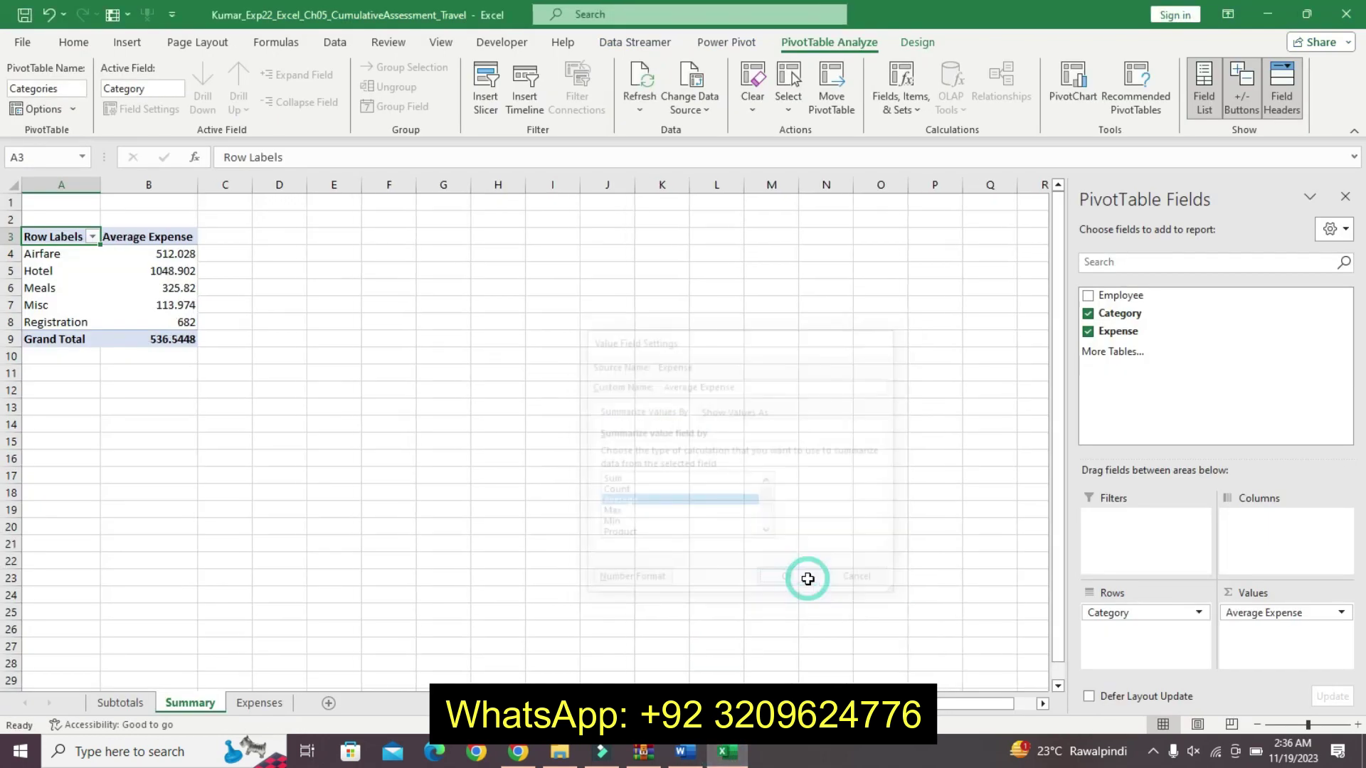
- Switch to Word and undo the highlighting and font formatting in the step 7 instructions
click(686, 752)
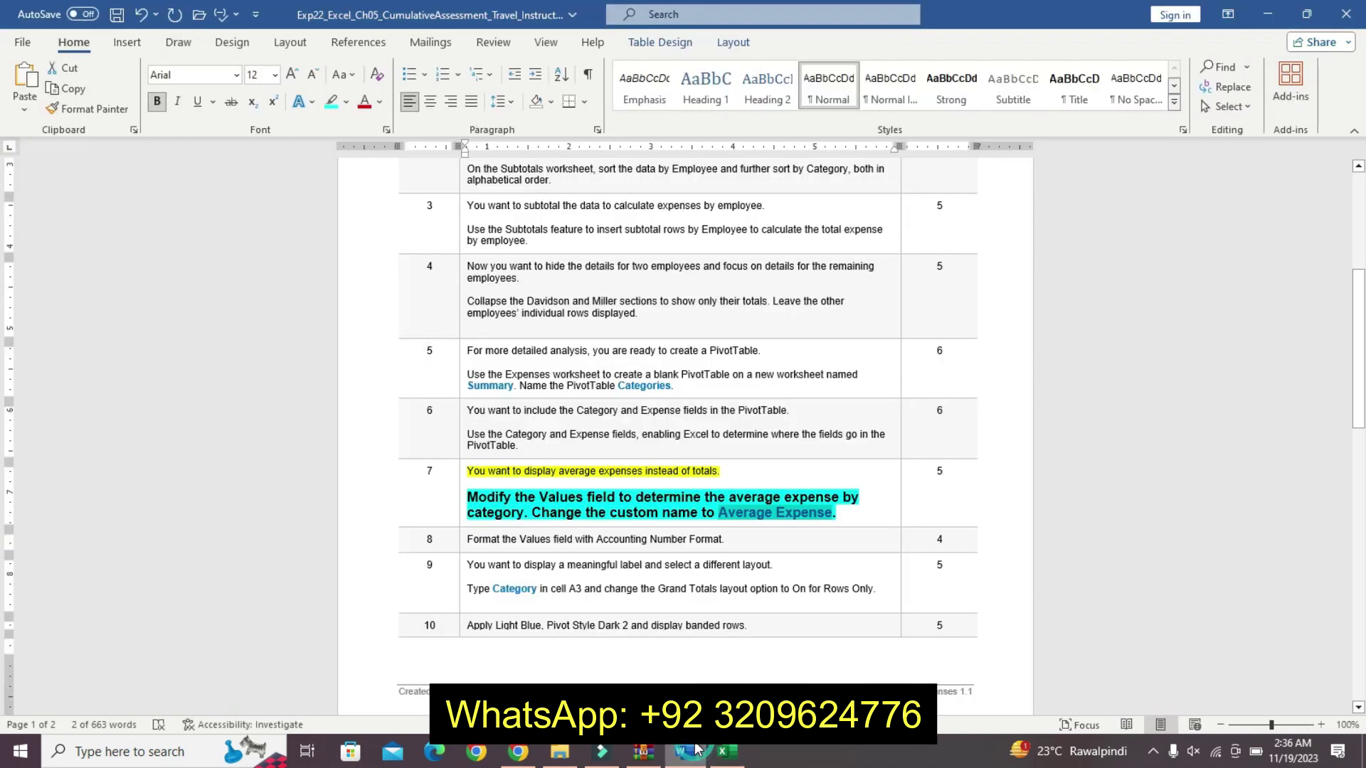
key(ctrl+z)
key(ctrl+z)
key(ctrl+z)
key(ctrl+z)
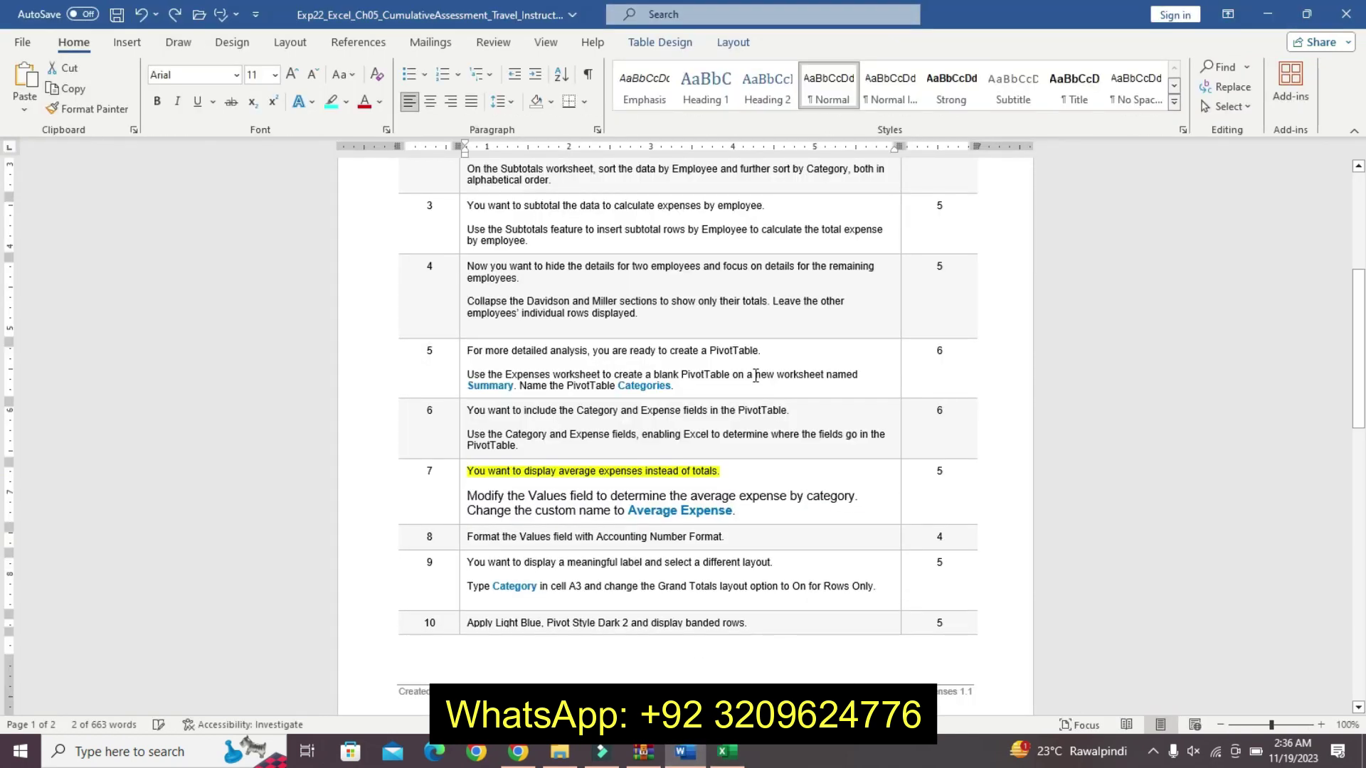
- Format the step 8 instruction about Accounting Number Format as 11 pt bold with turquoise highlighting and review it
click(460, 540)
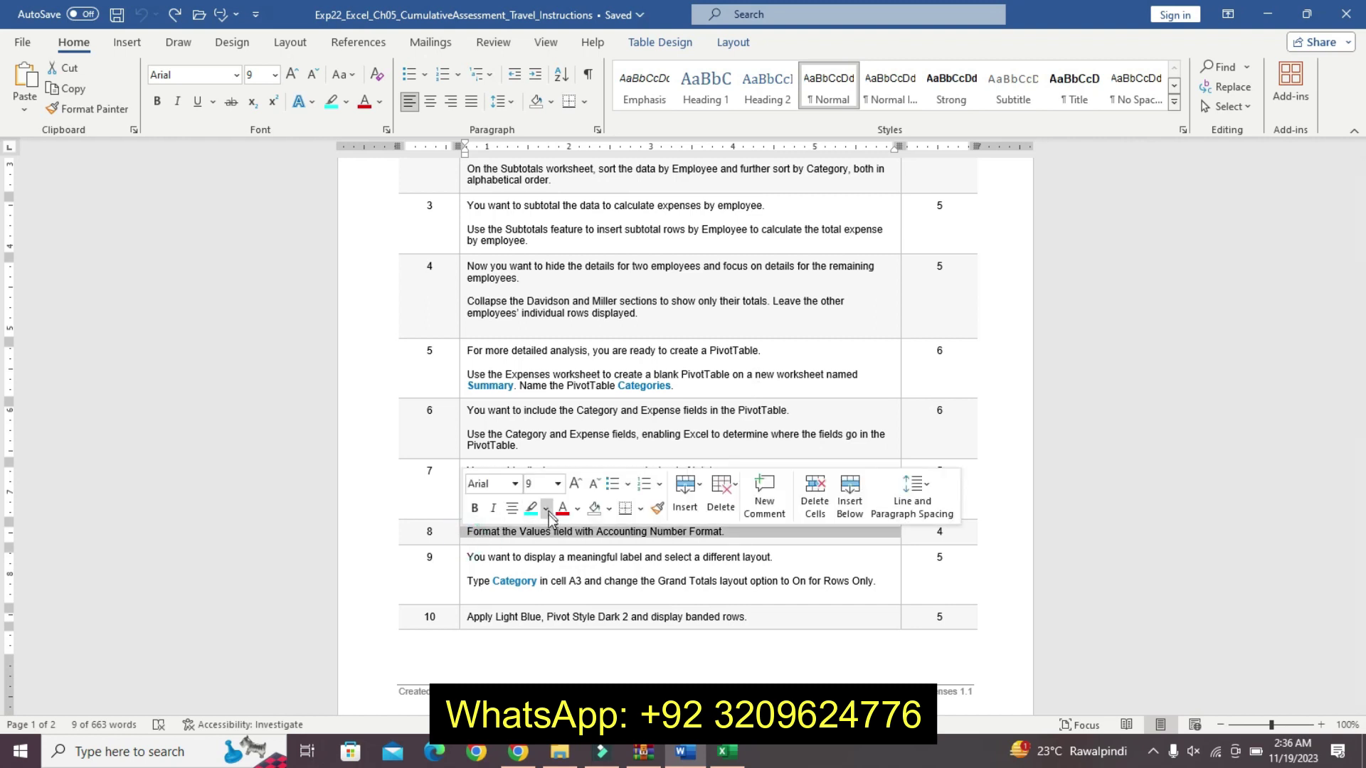
click(475, 508)
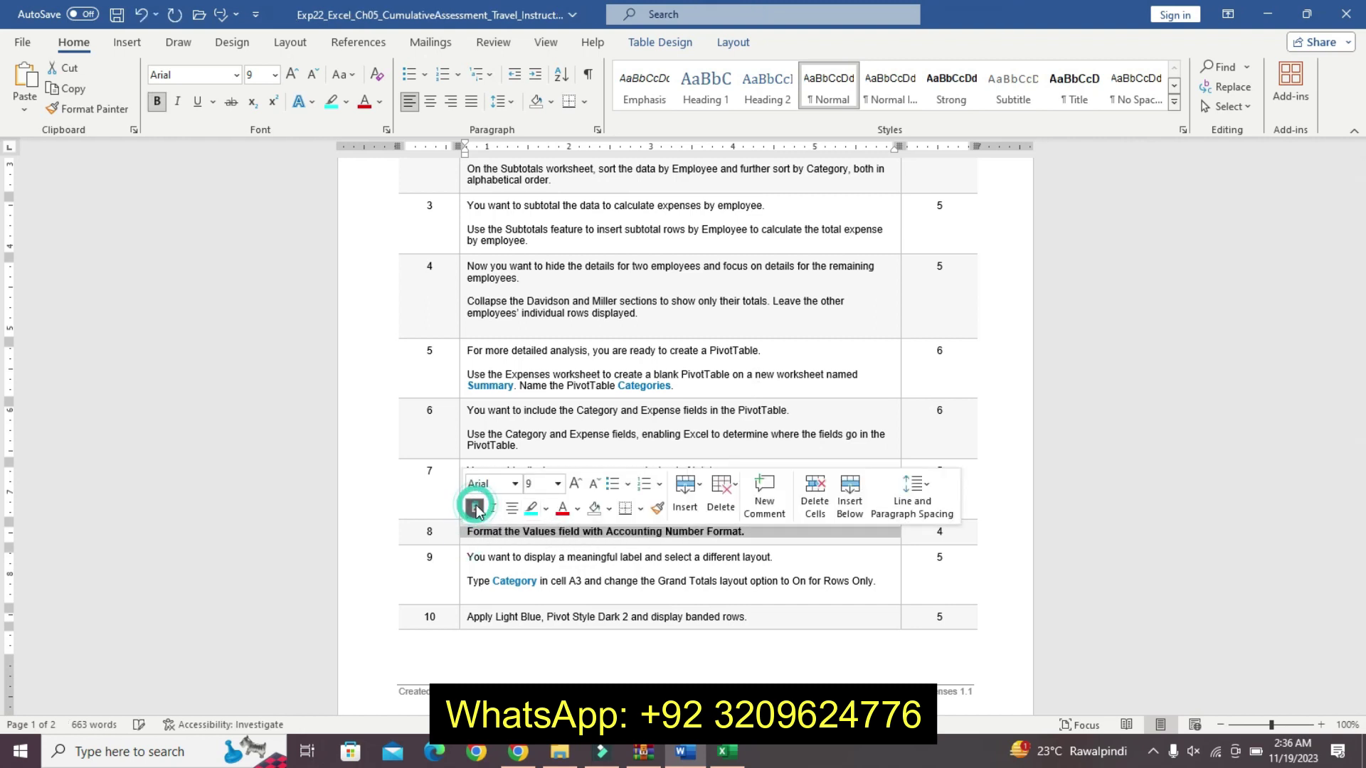
click(558, 484)
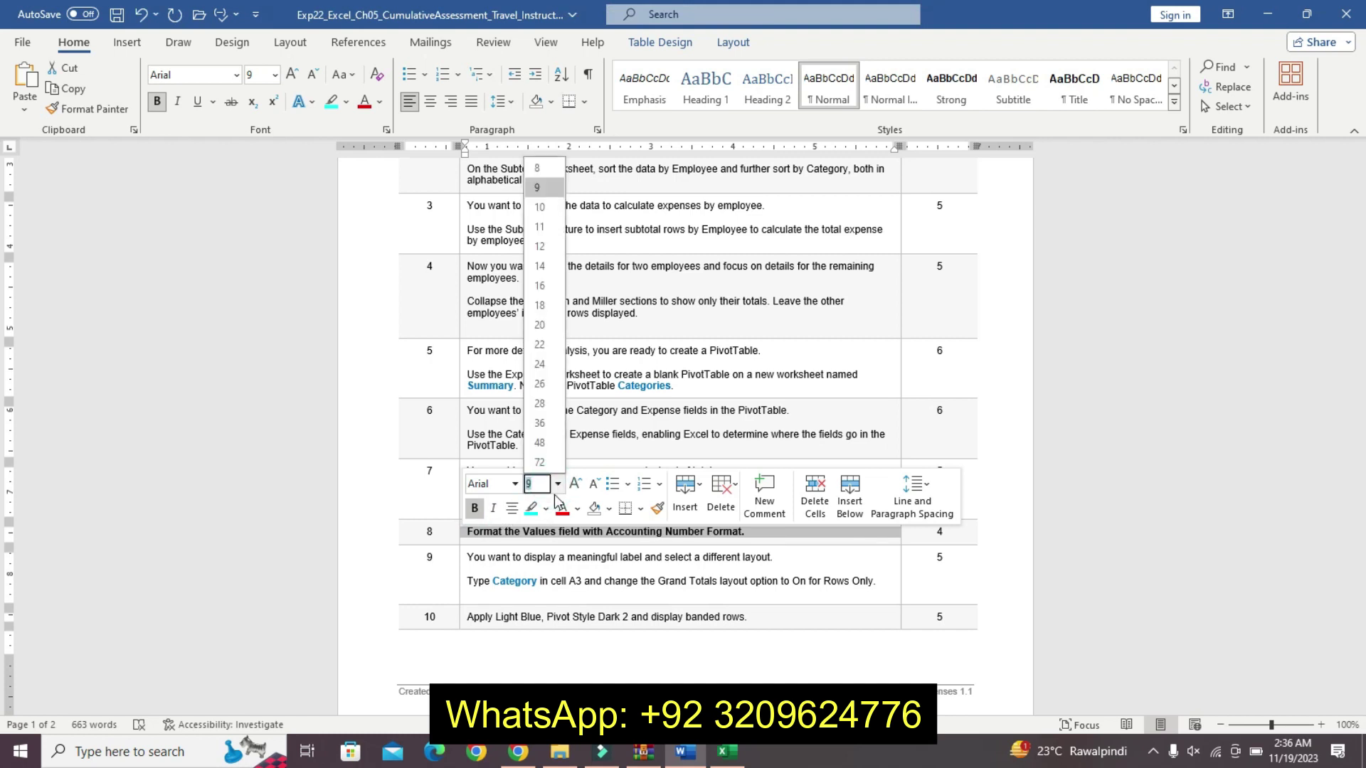
text(11)
key(Return)
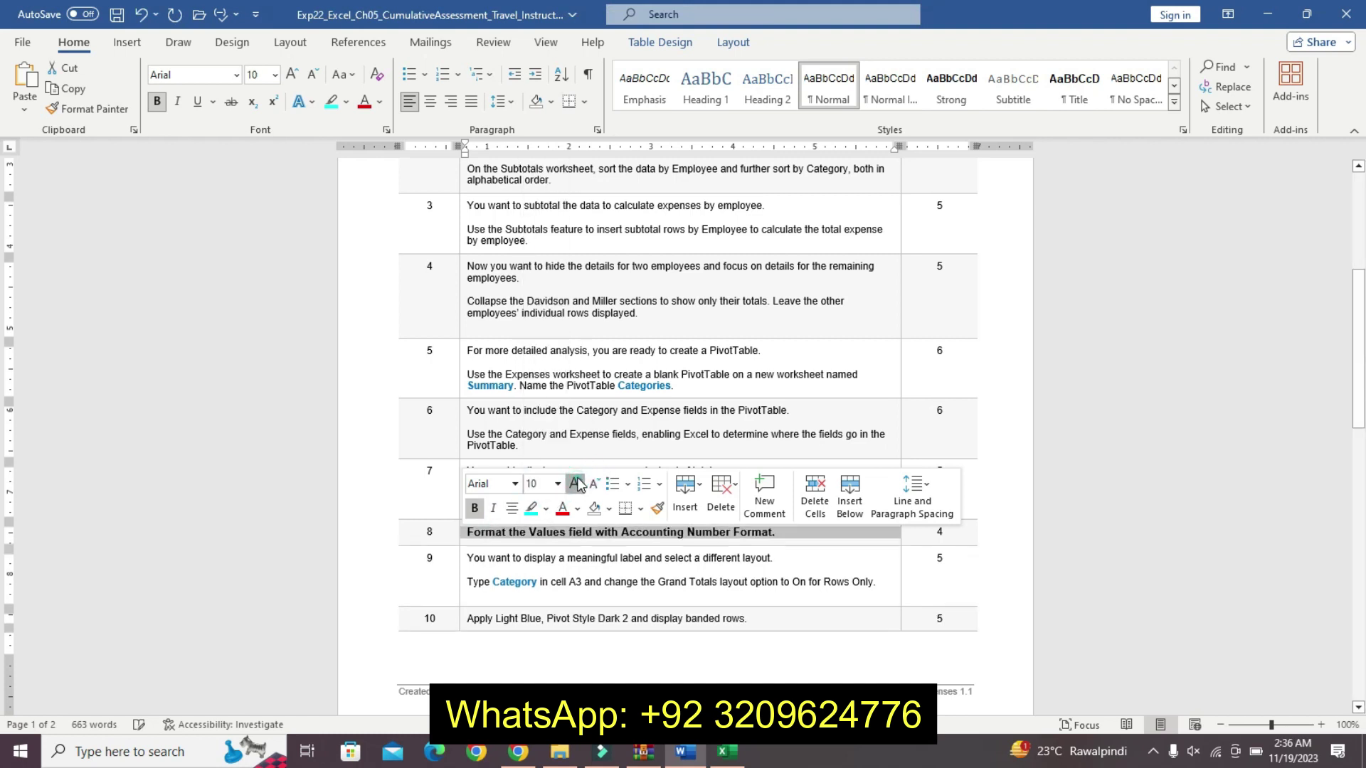
click(530, 508)
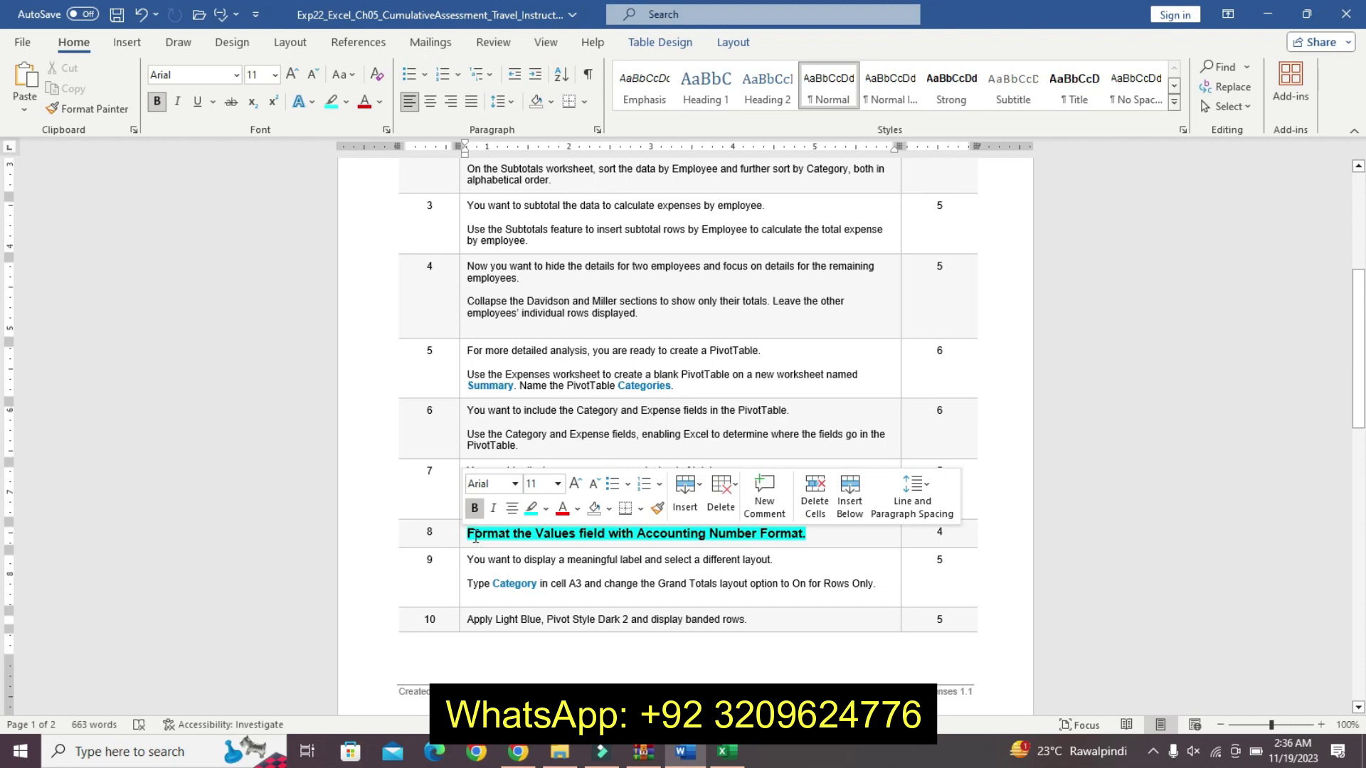
triple_click(827, 524)
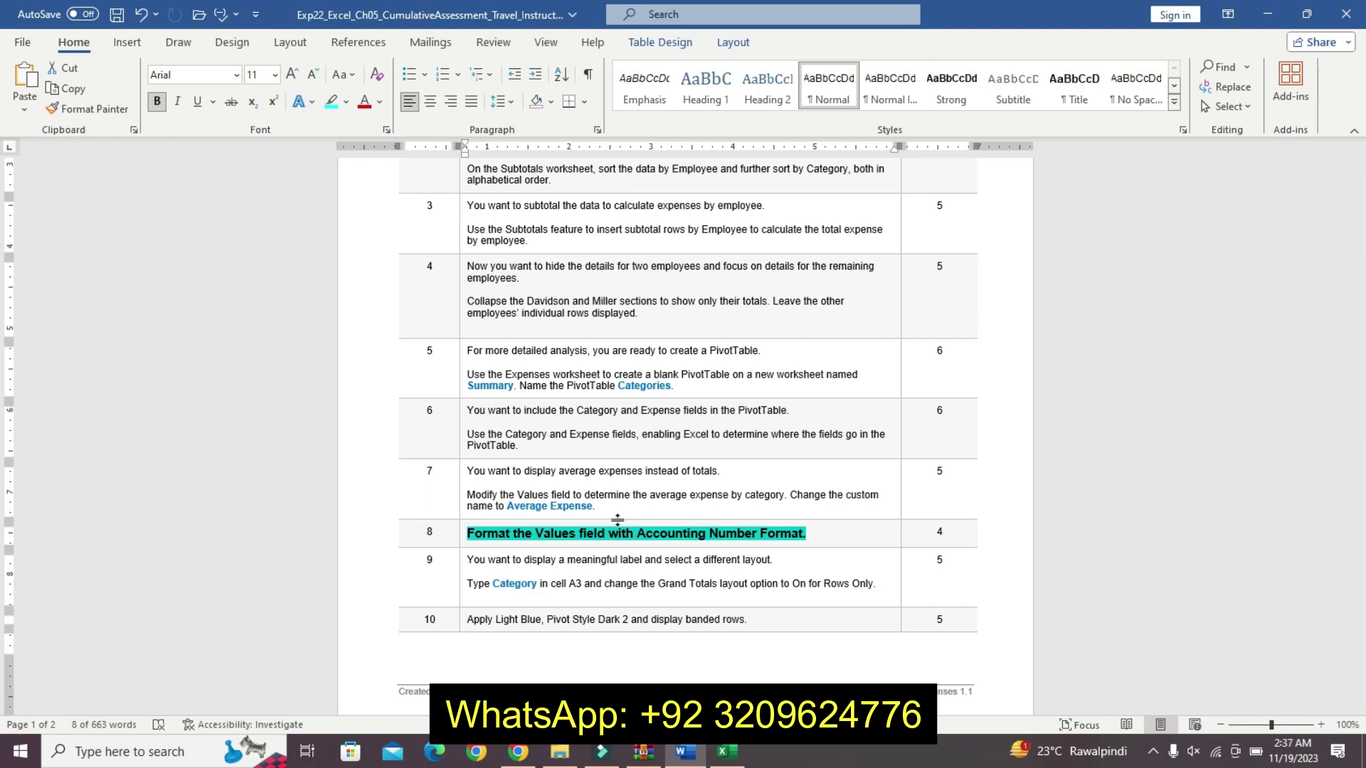
click(442, 537)
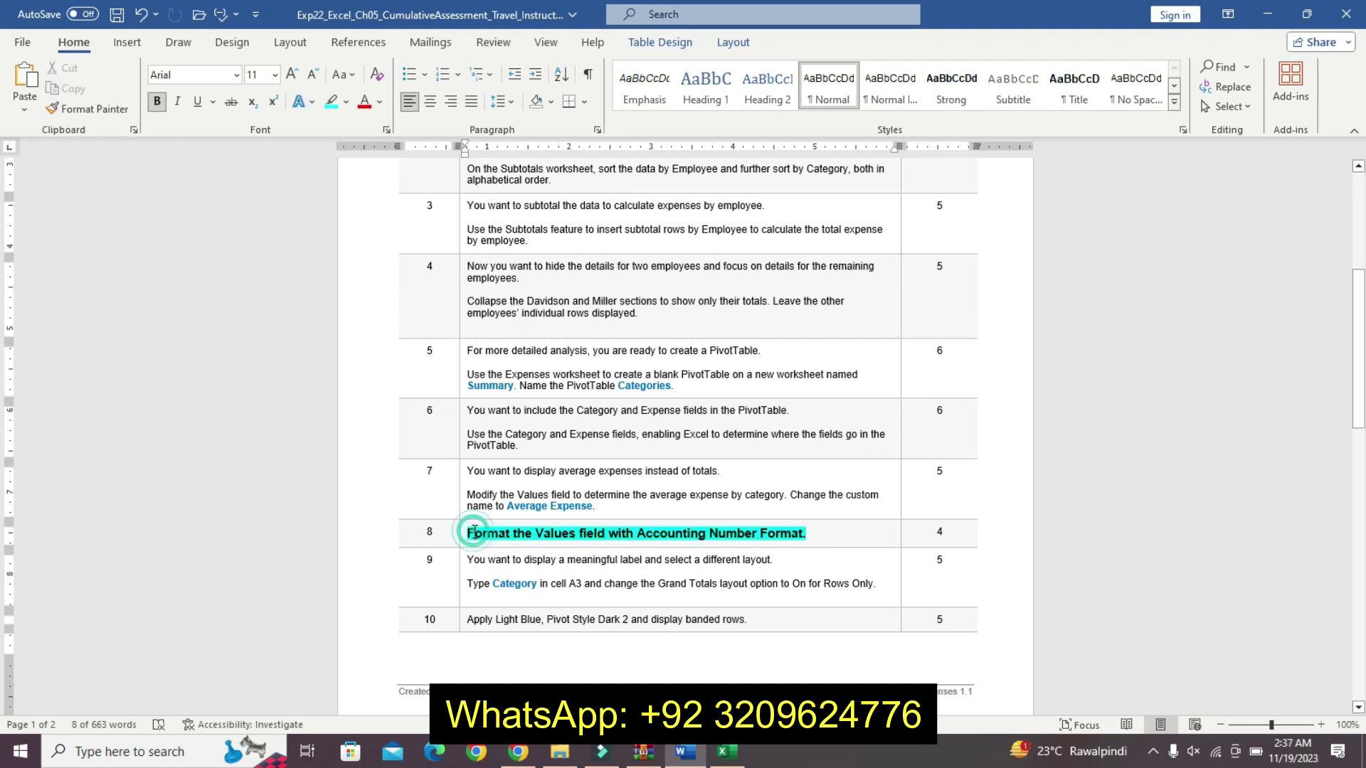
- Switch to Excel and format the Average Expense value field as Accounting with the $ symbol and 0 decimal places
click(726, 751)
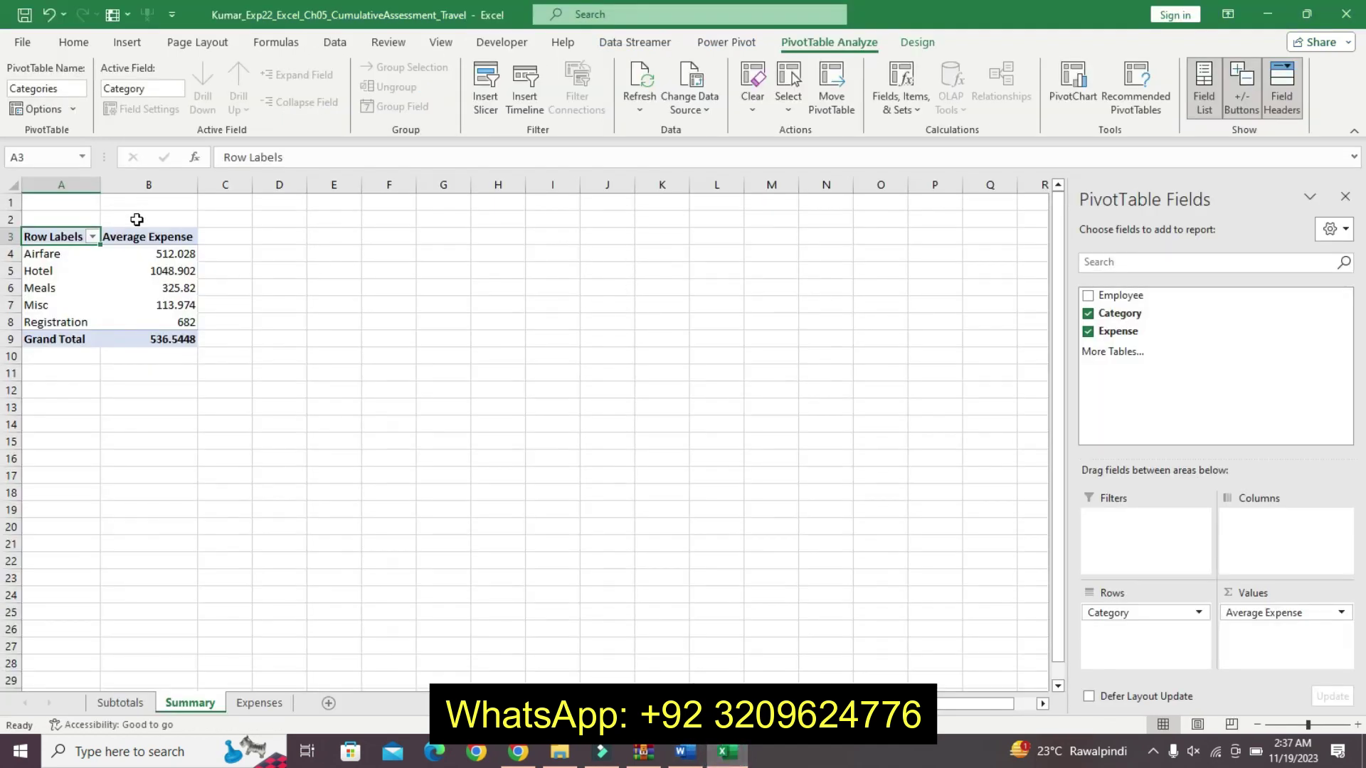
click(695, 754)
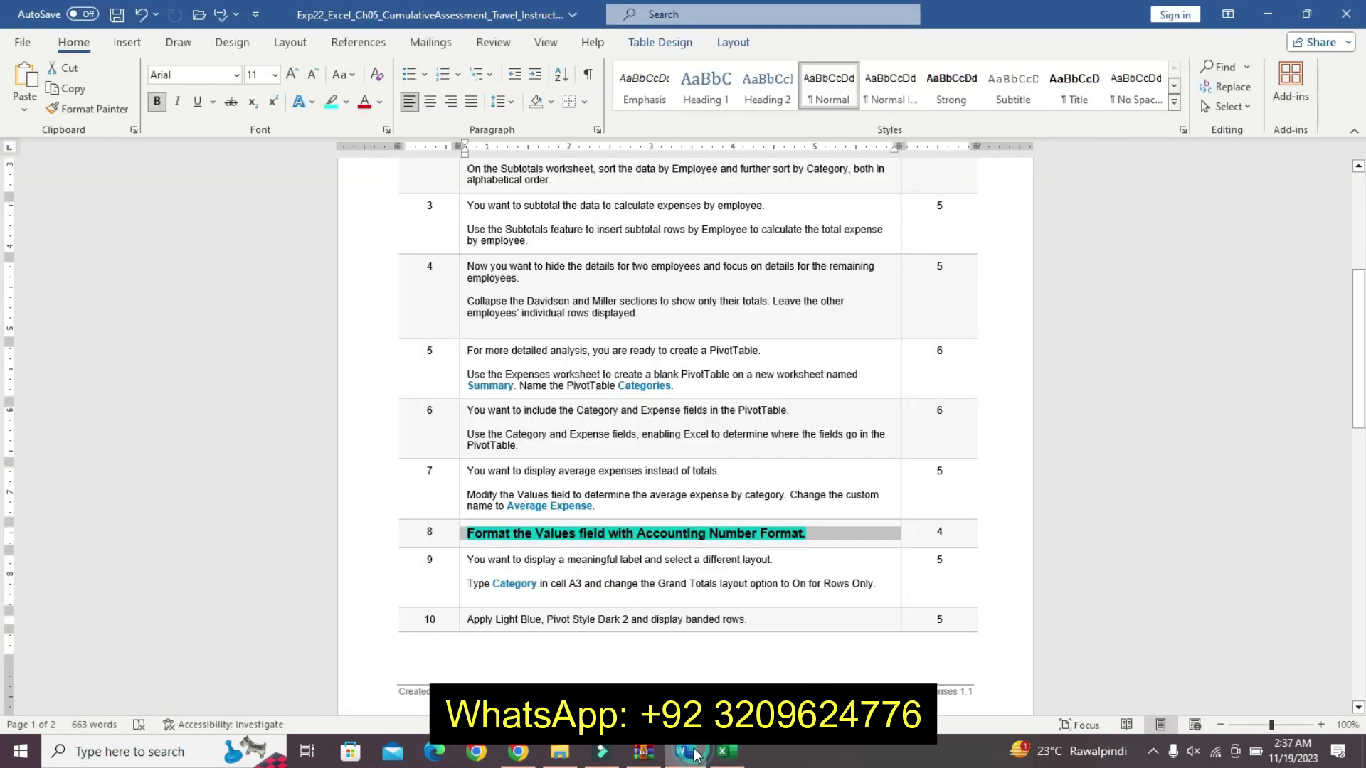
click(726, 752)
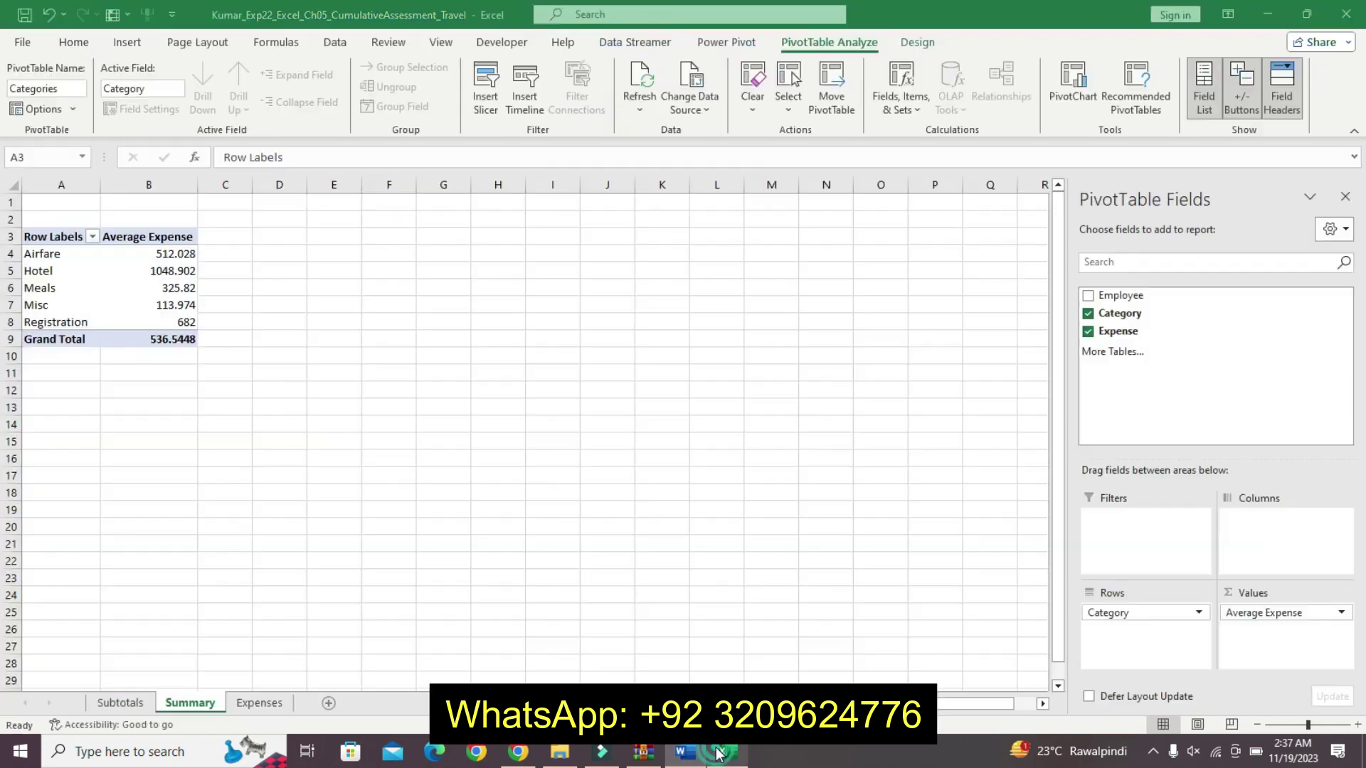
click(1268, 615)
click(1245, 593)
click(665, 583)
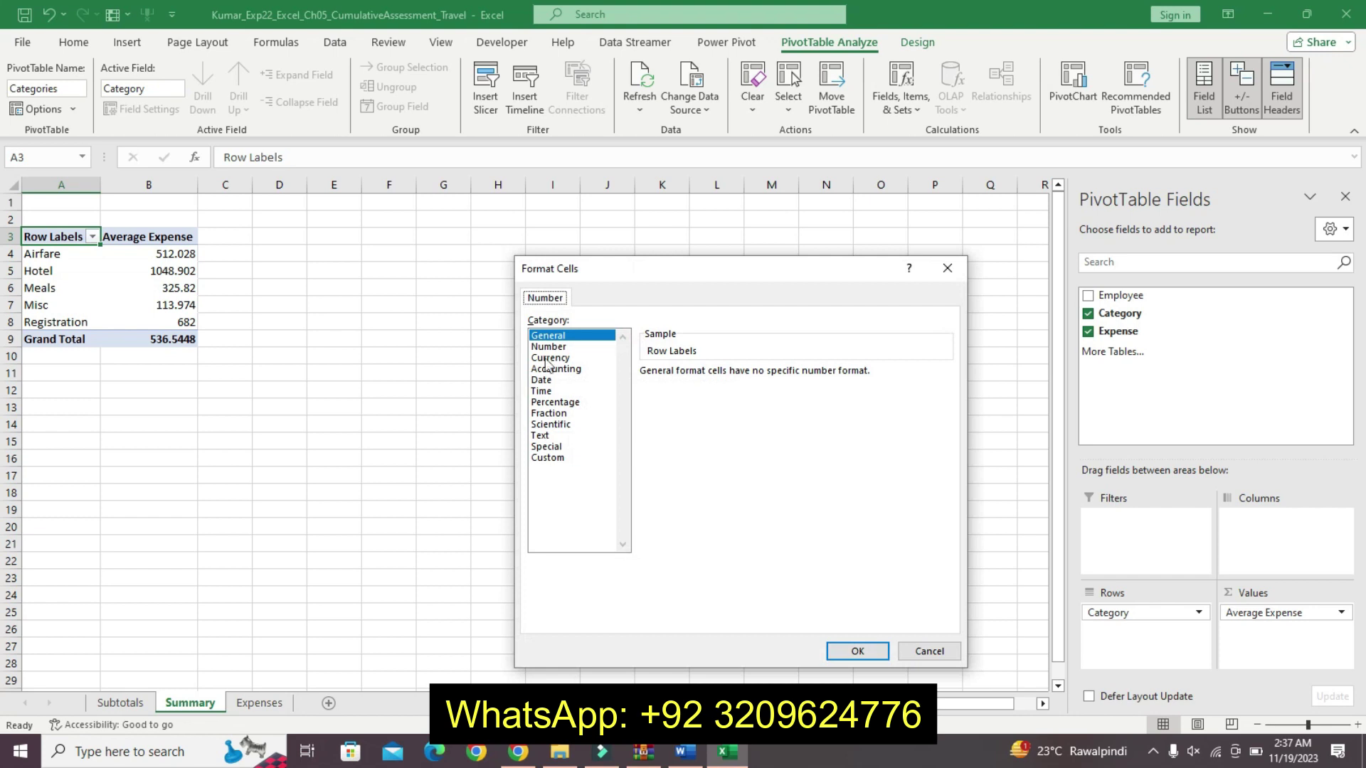
click(555, 371)
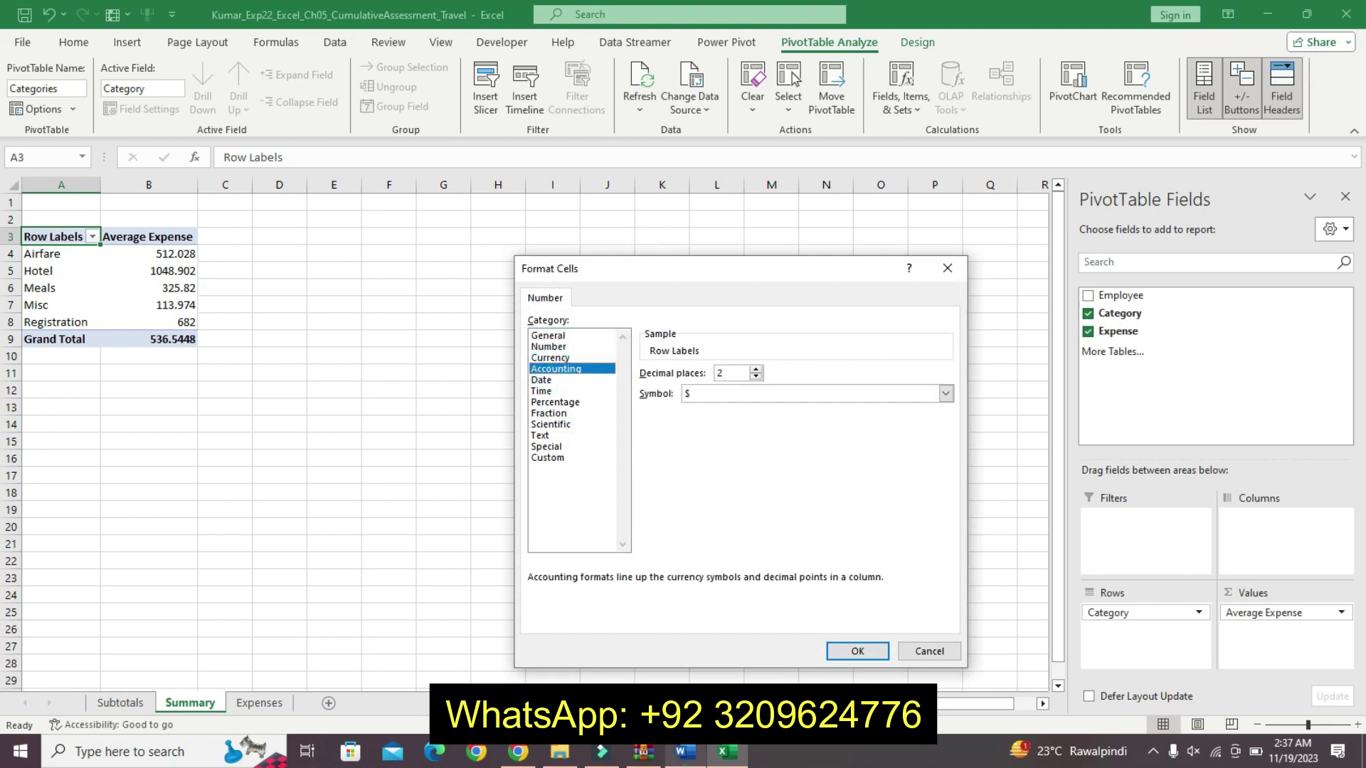
click(700, 760)
click(702, 764)
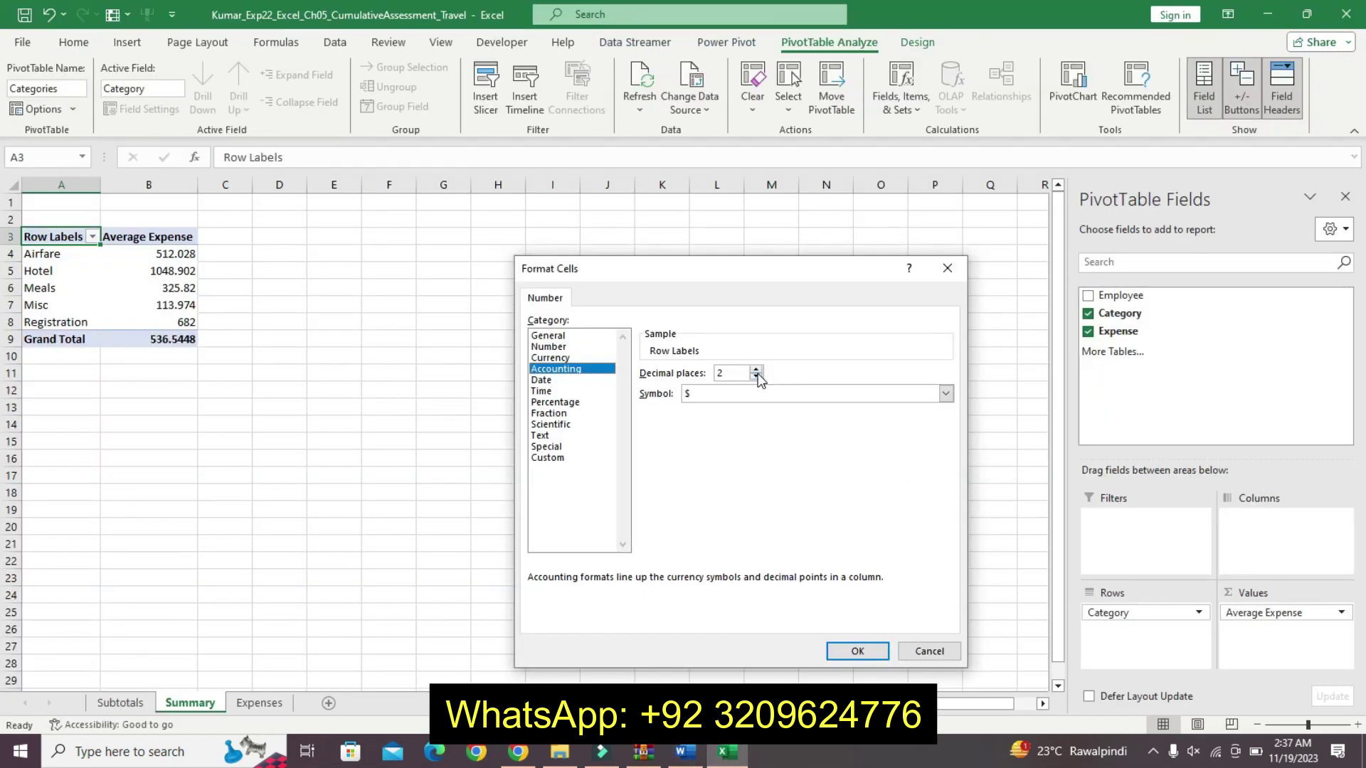
click(857, 651)
click(790, 582)
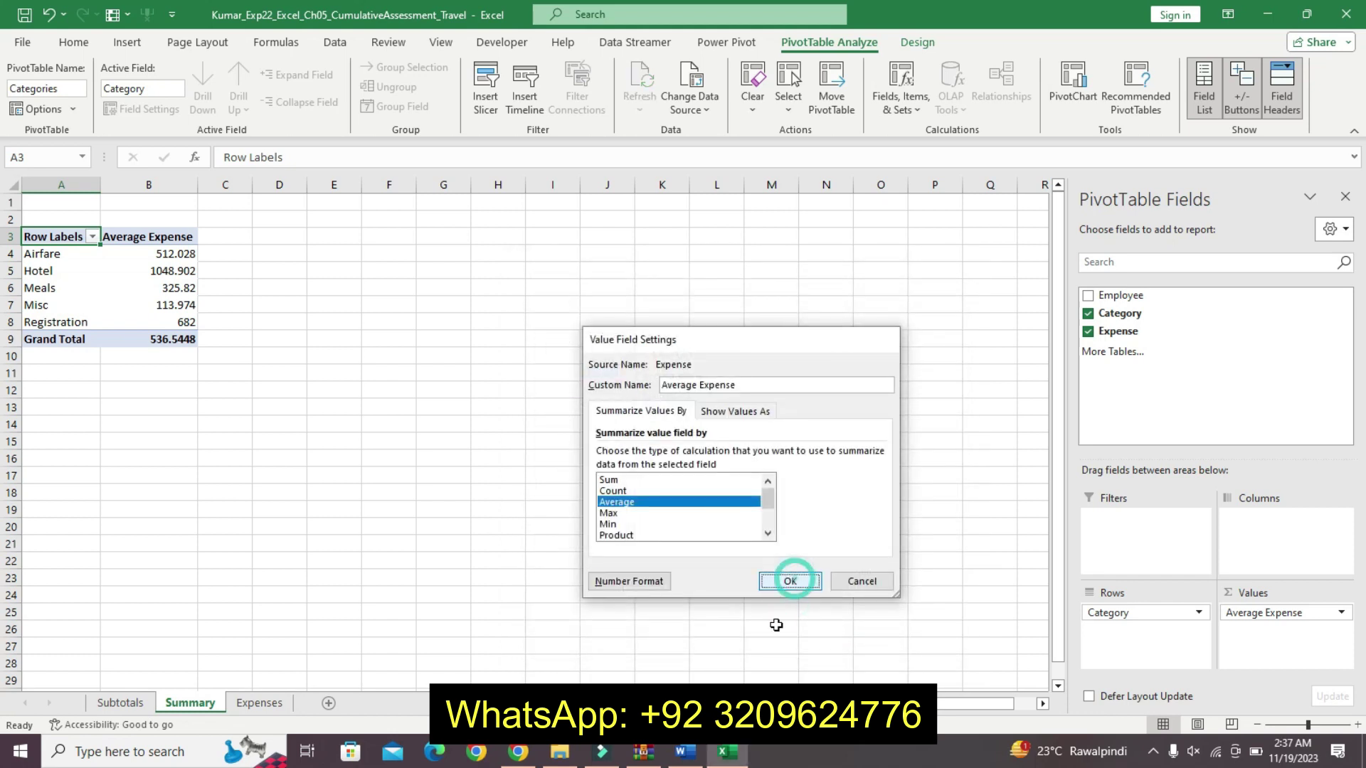
- Recheck the step 8 instruction in Word, then in Excel set the Average Expense field's Accounting format to 2 decimal places
click(696, 763)
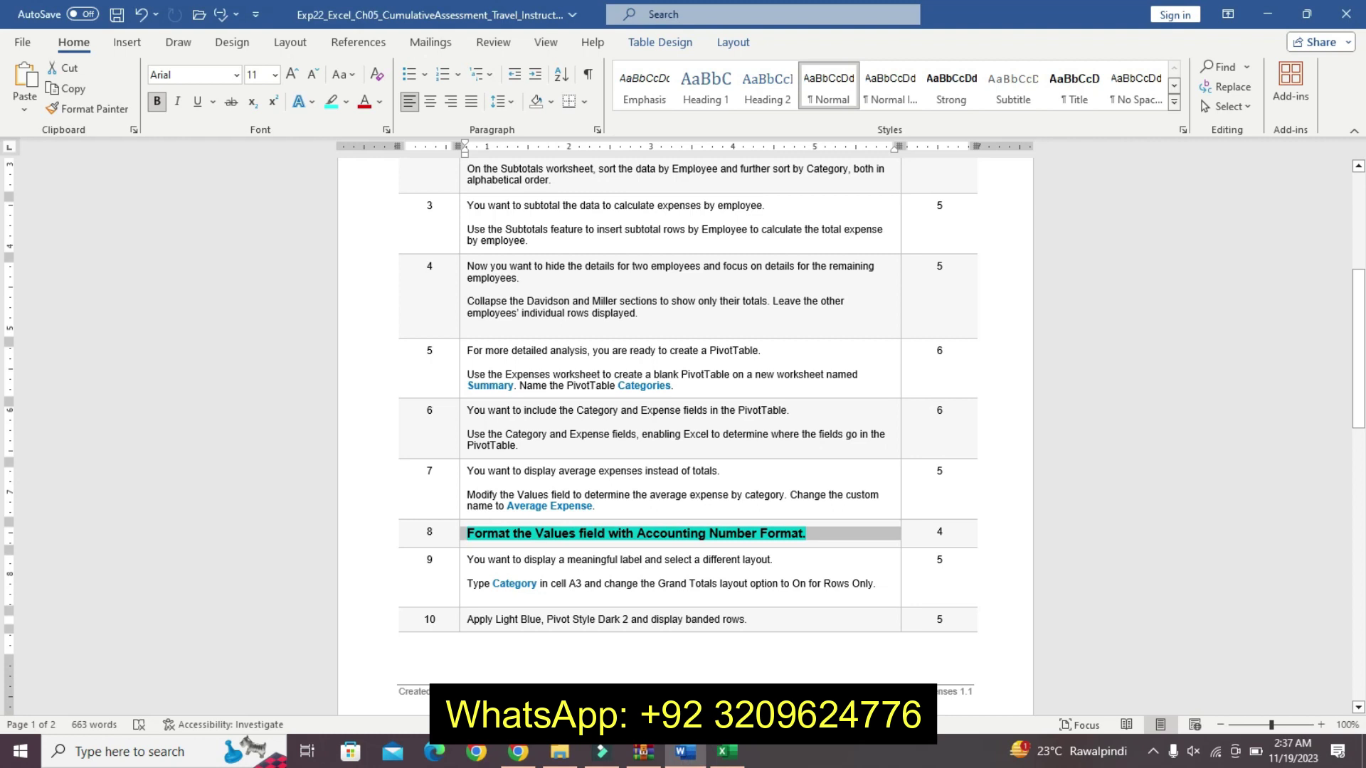
click(726, 752)
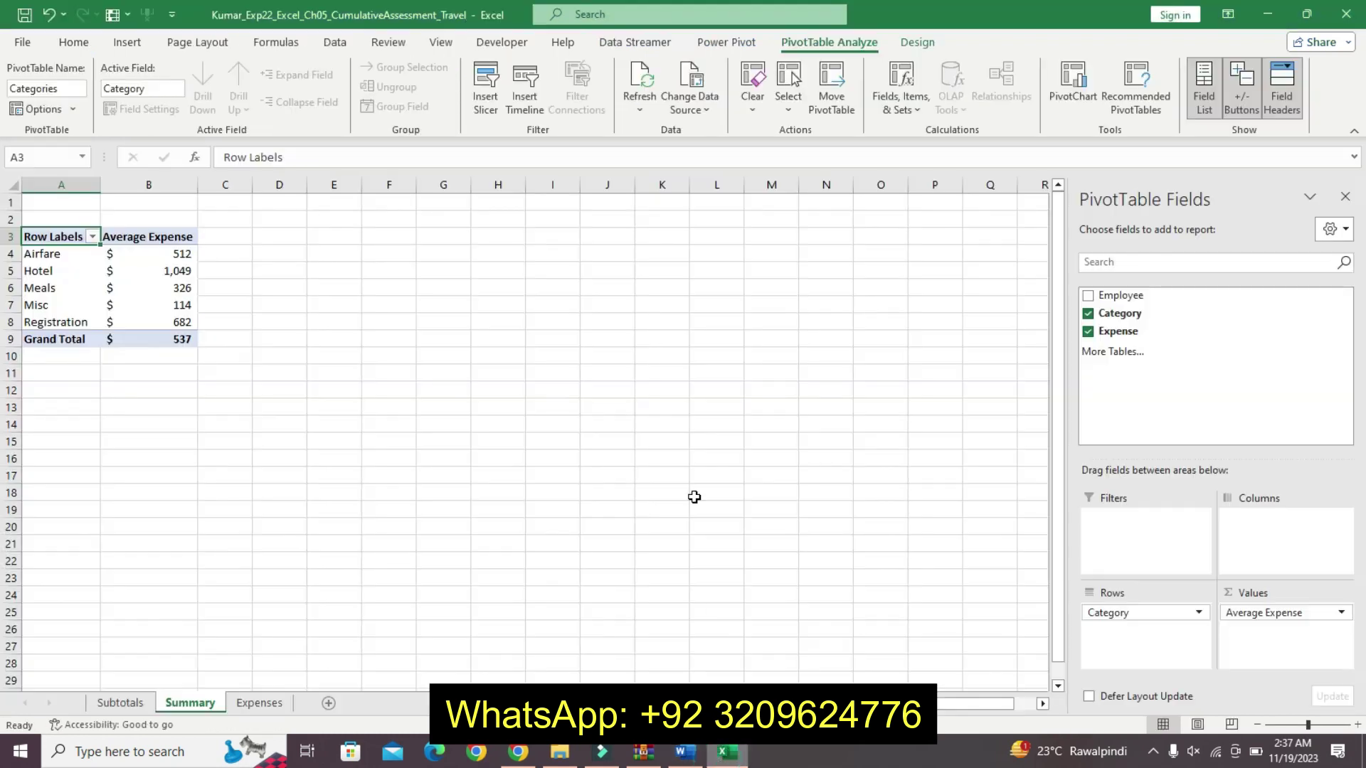
click(1247, 613)
click(1229, 598)
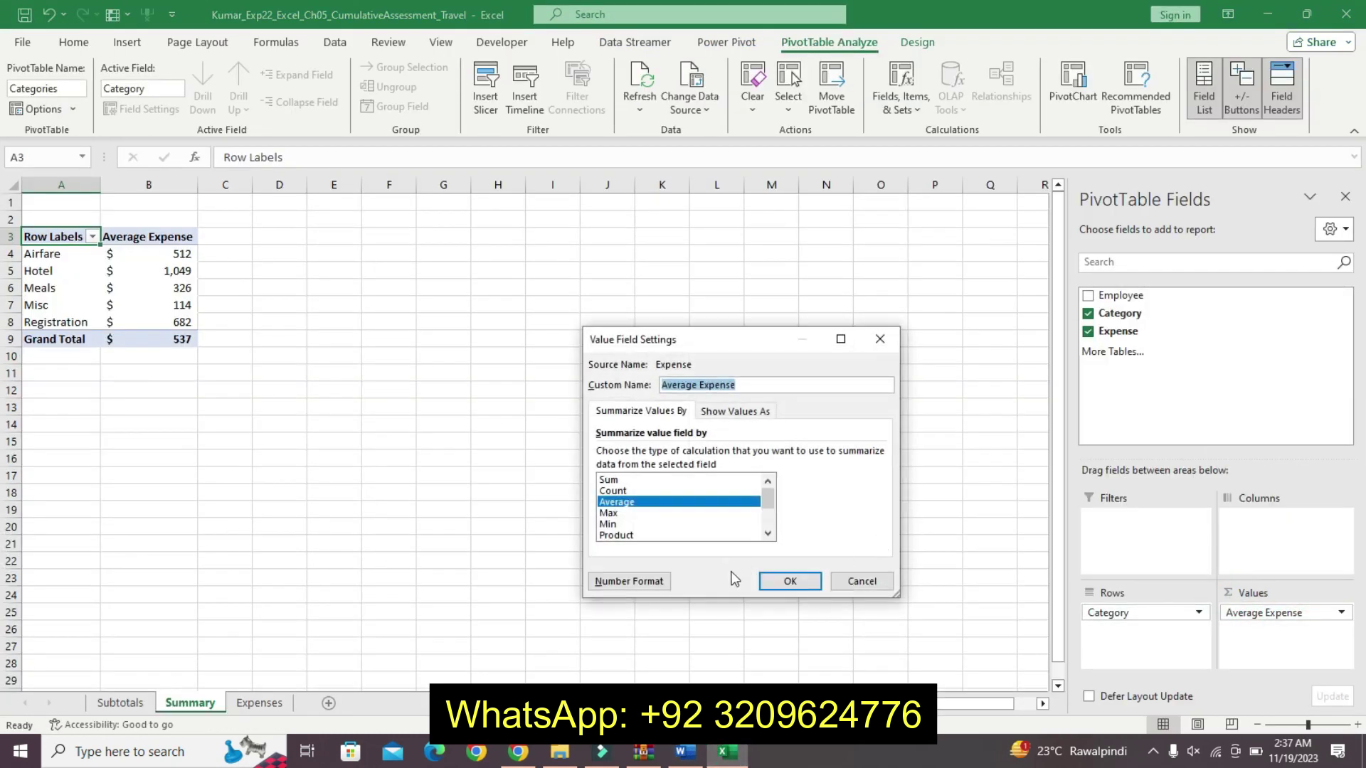
click(640, 589)
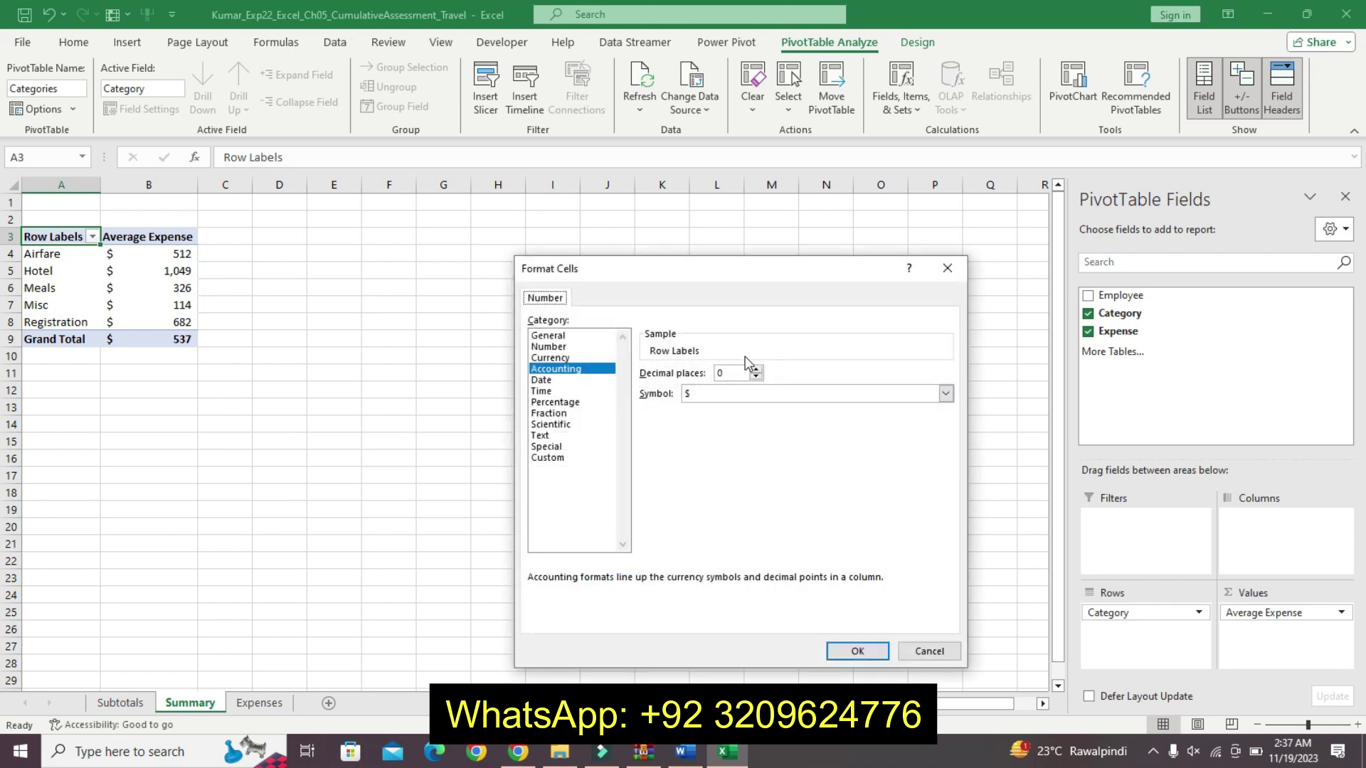
click(756, 370)
click(756, 369)
click(853, 651)
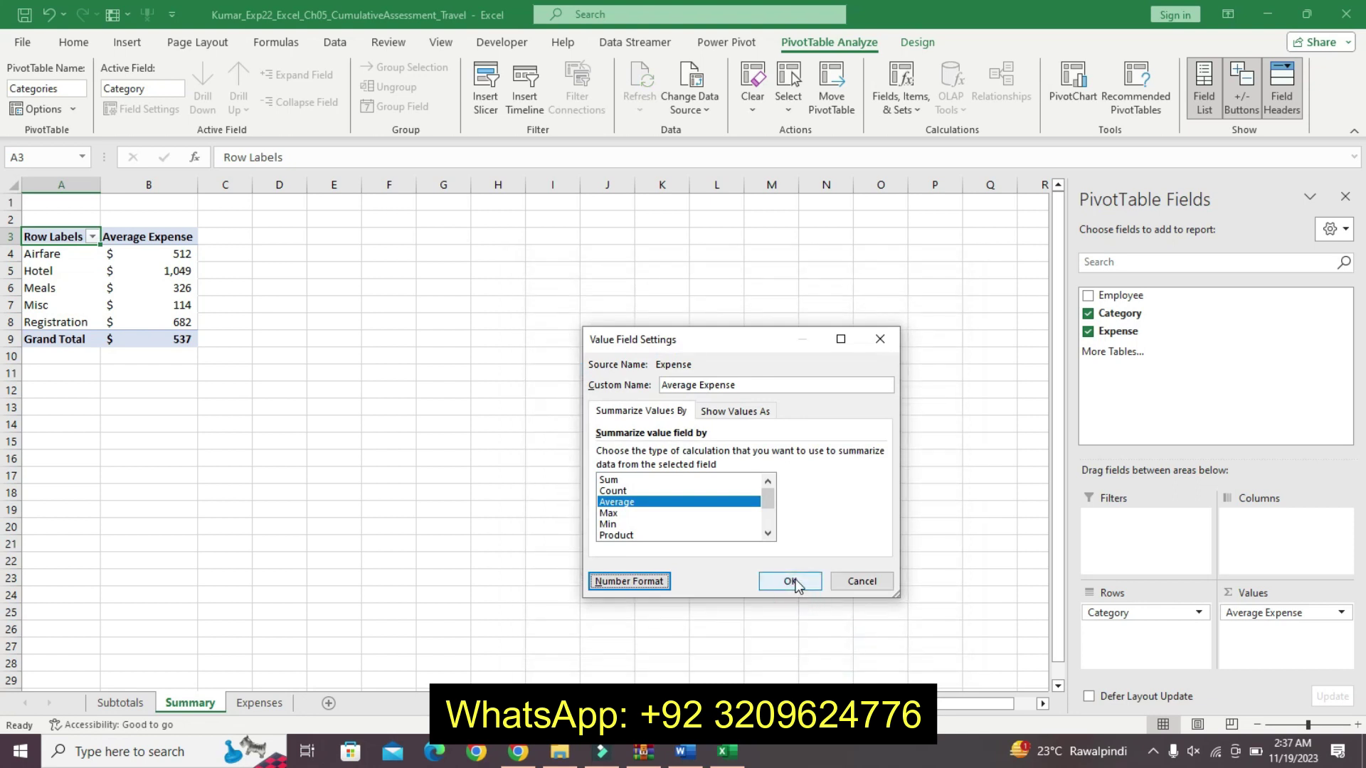
click(790, 581)
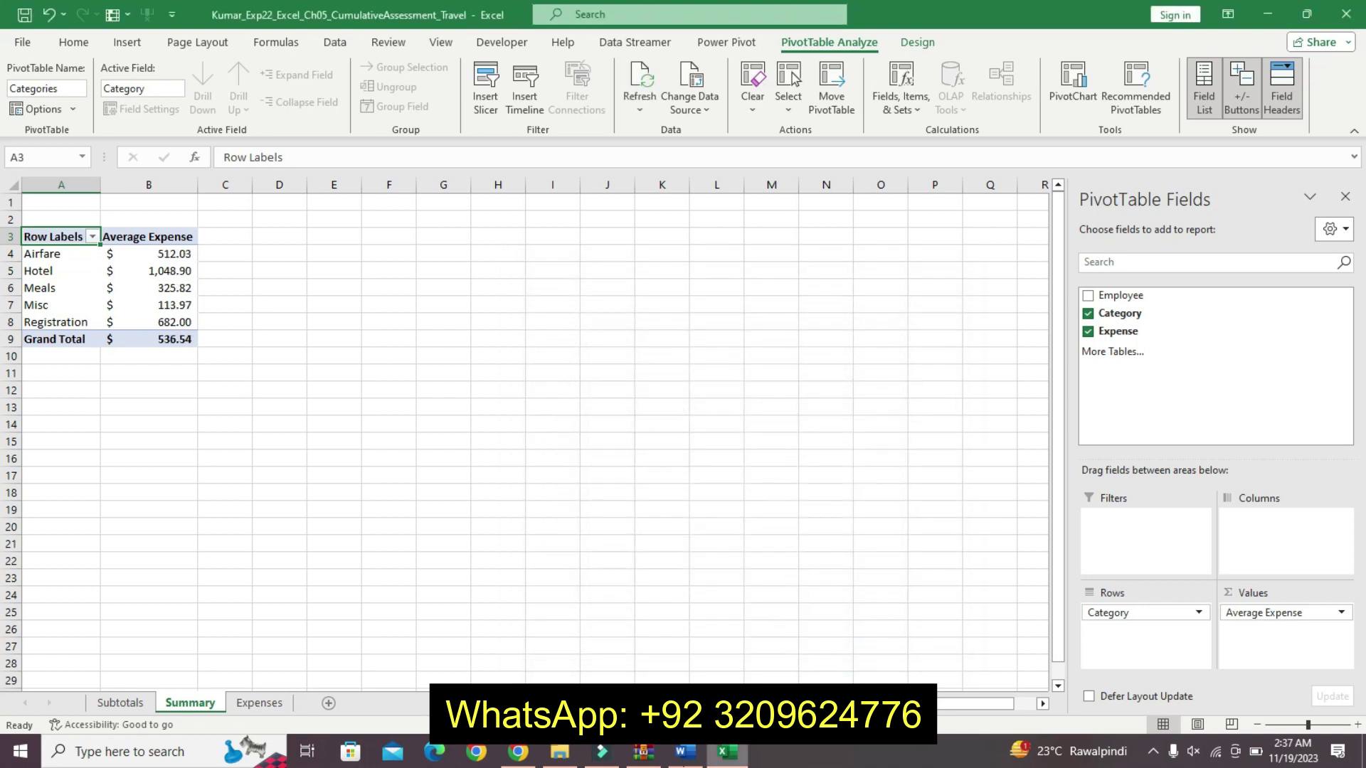
- Switch to Word and undo the highlighting and font formatting in the step 8 instruction
click(684, 752)
key(ctrl+z)
key(ctrl+z)
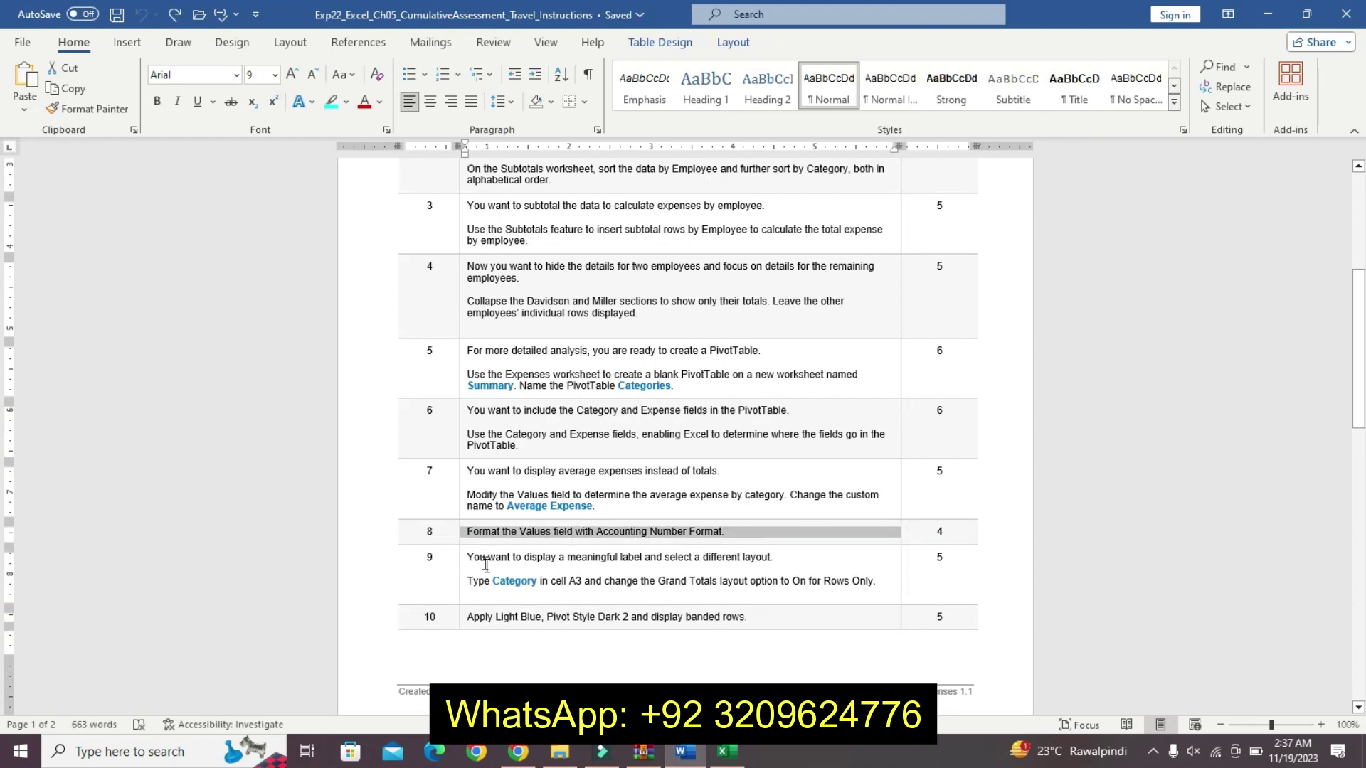
- Highlight the first sentence of the step 9 instructions in yellow
drag(465, 557, 473, 569)
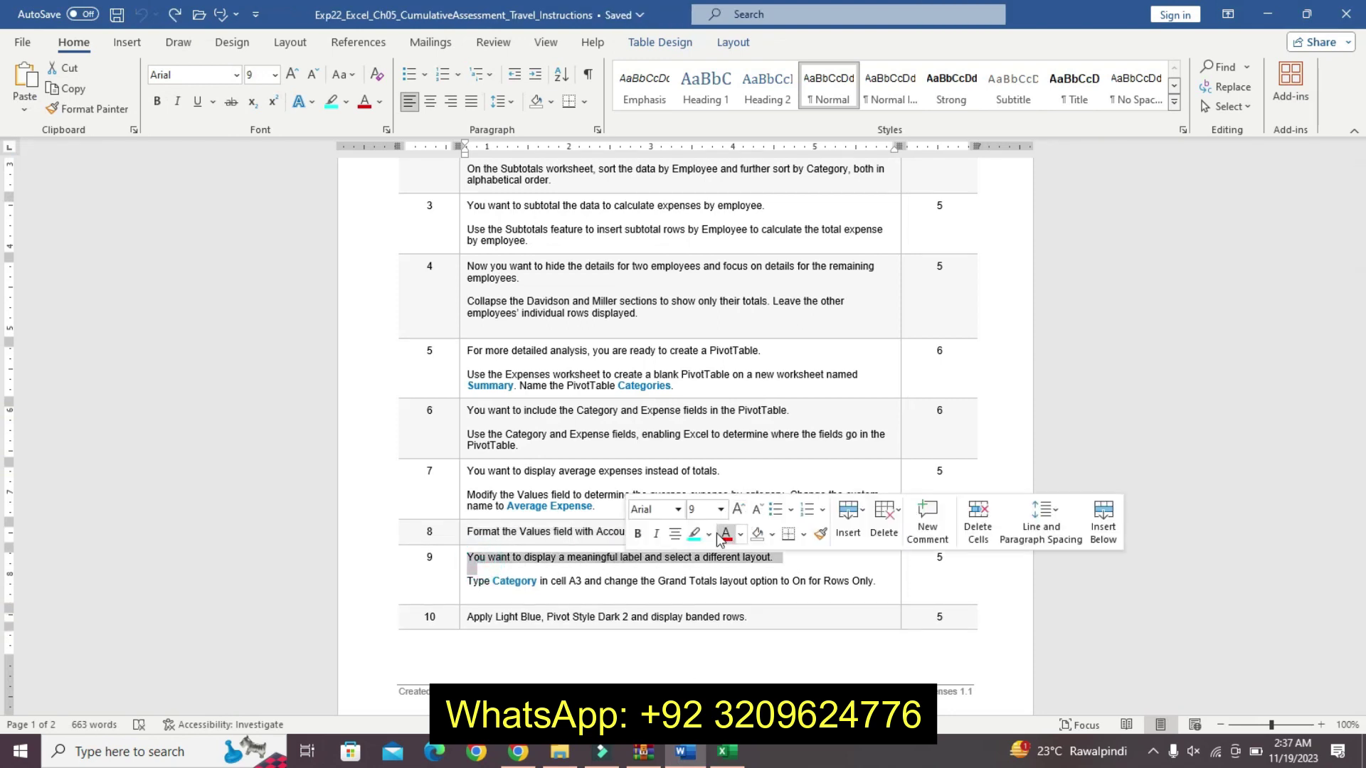
click(709, 536)
click(699, 557)
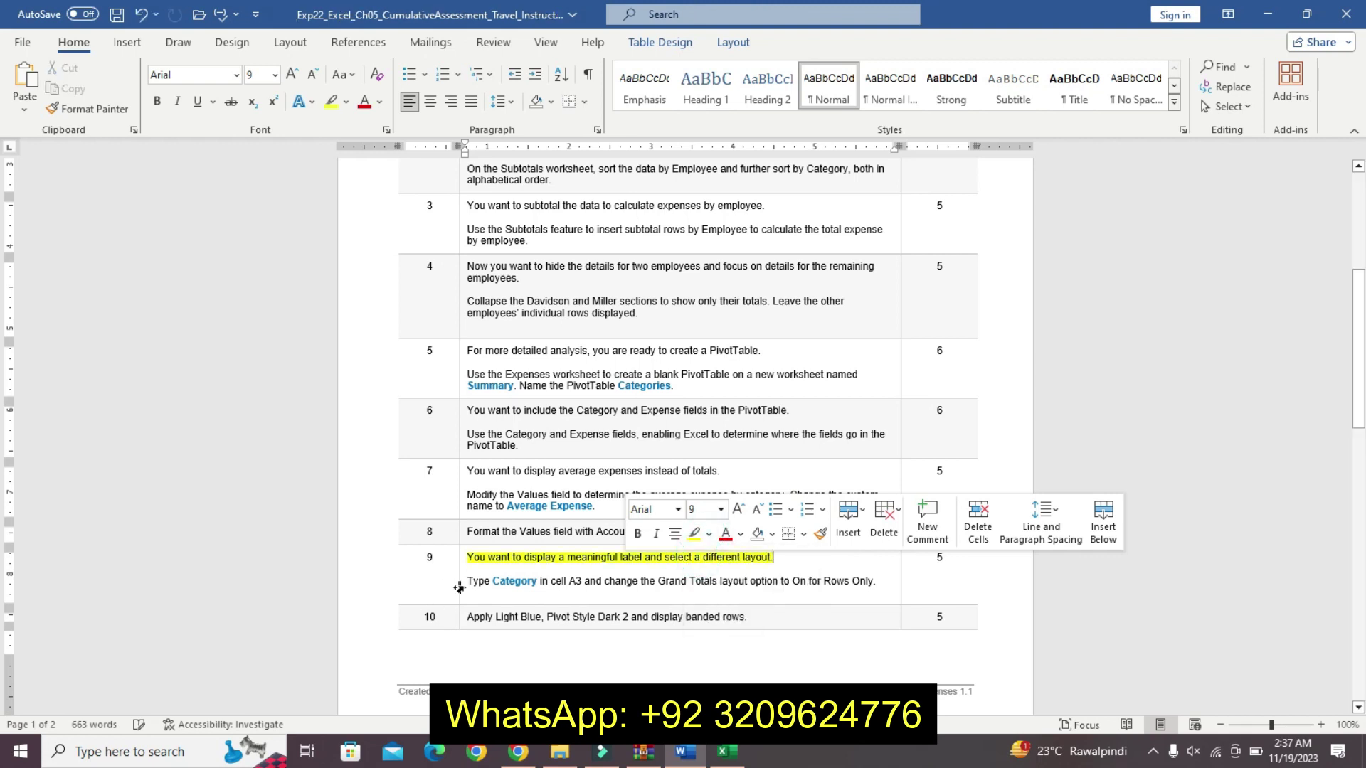
- Format the second paragraph of the step 9 instructions as 12 pt bold with turquoise highlighting
drag(464, 582, 882, 582)
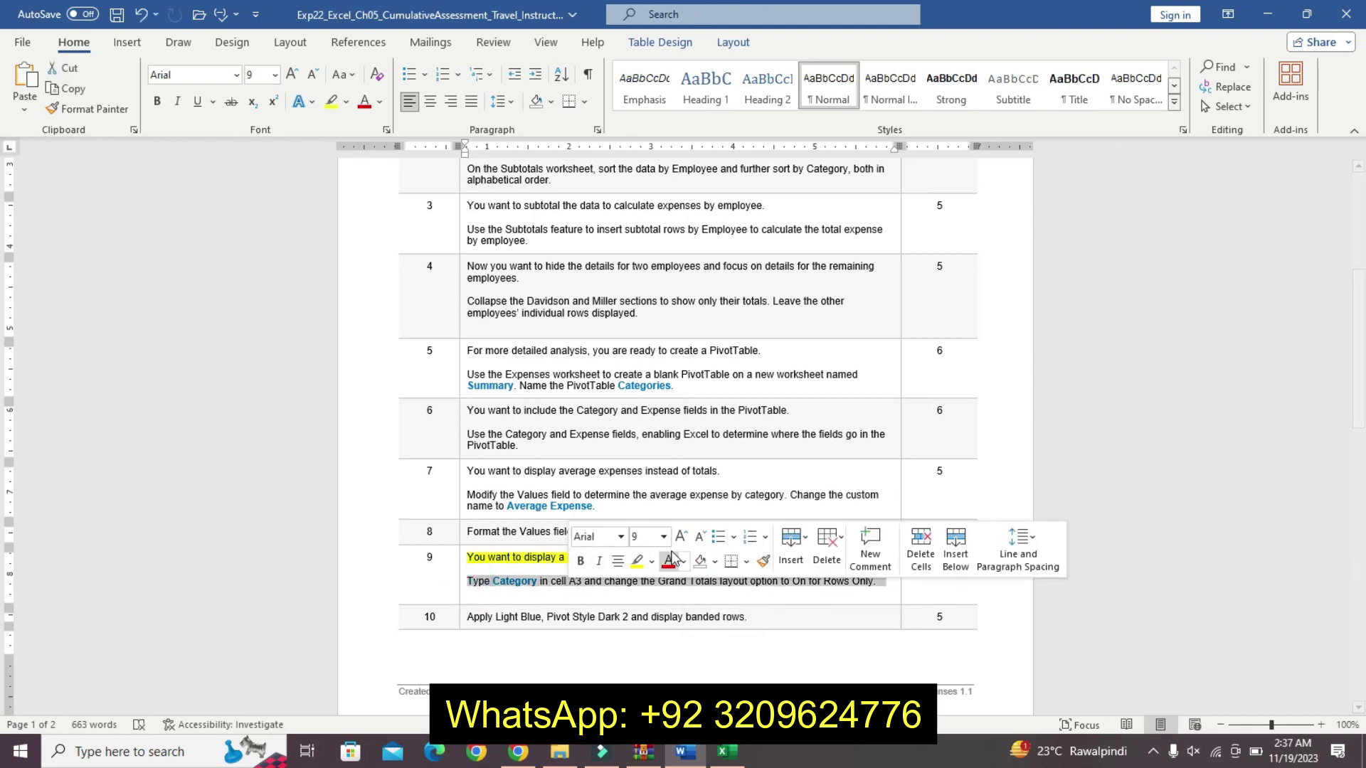
click(664, 536)
click(649, 313)
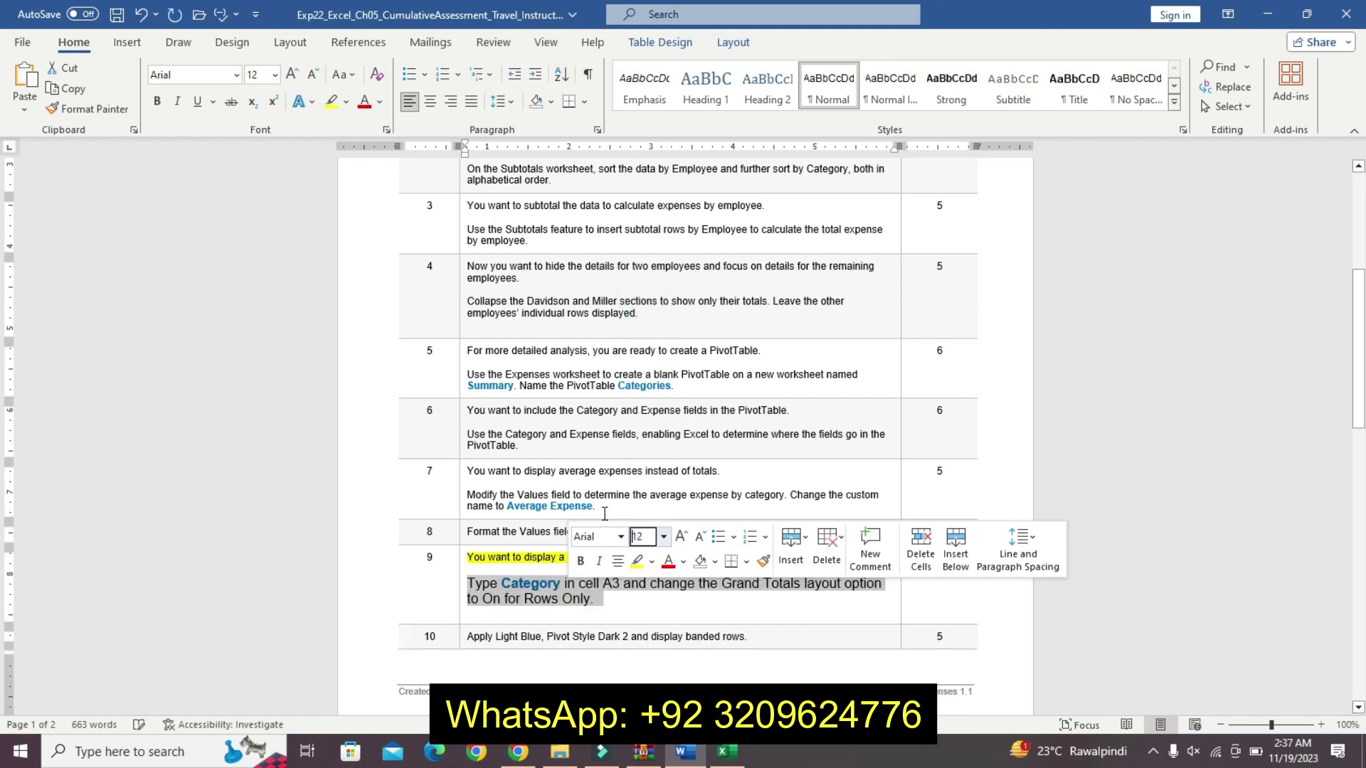
click(581, 561)
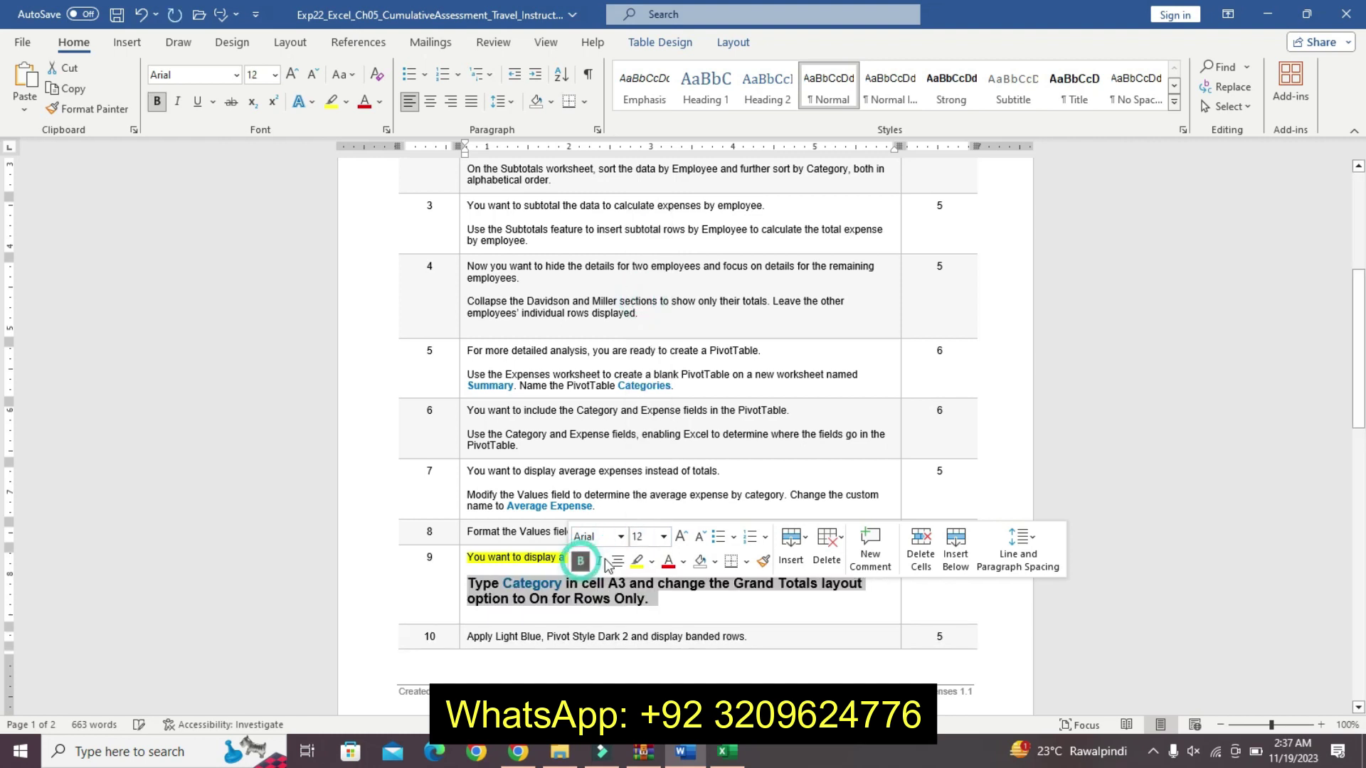
click(654, 562)
click(689, 585)
click(548, 610)
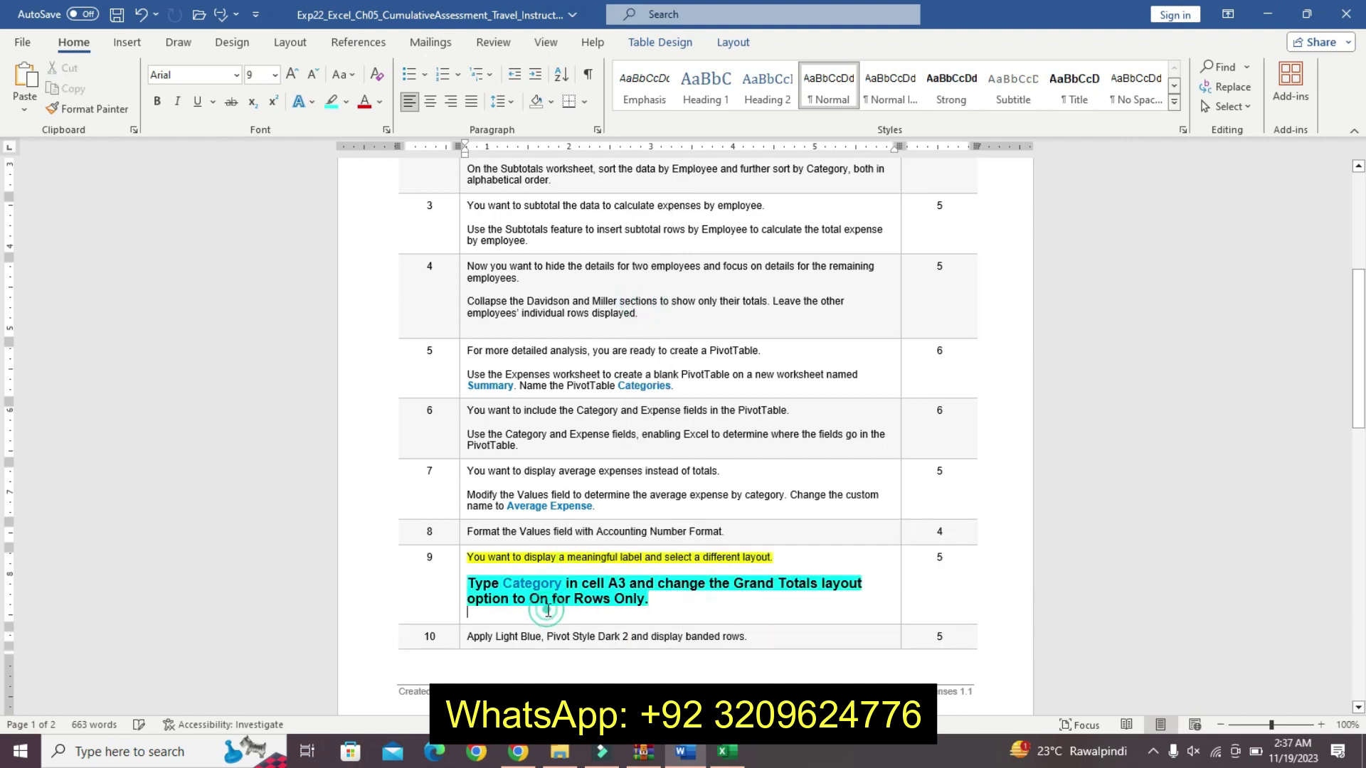
- Copy the word Category from the step 9 instructions and paste it over the row label in cell A3 in Excel
drag(506, 577, 562, 579)
key(ctrl+c)
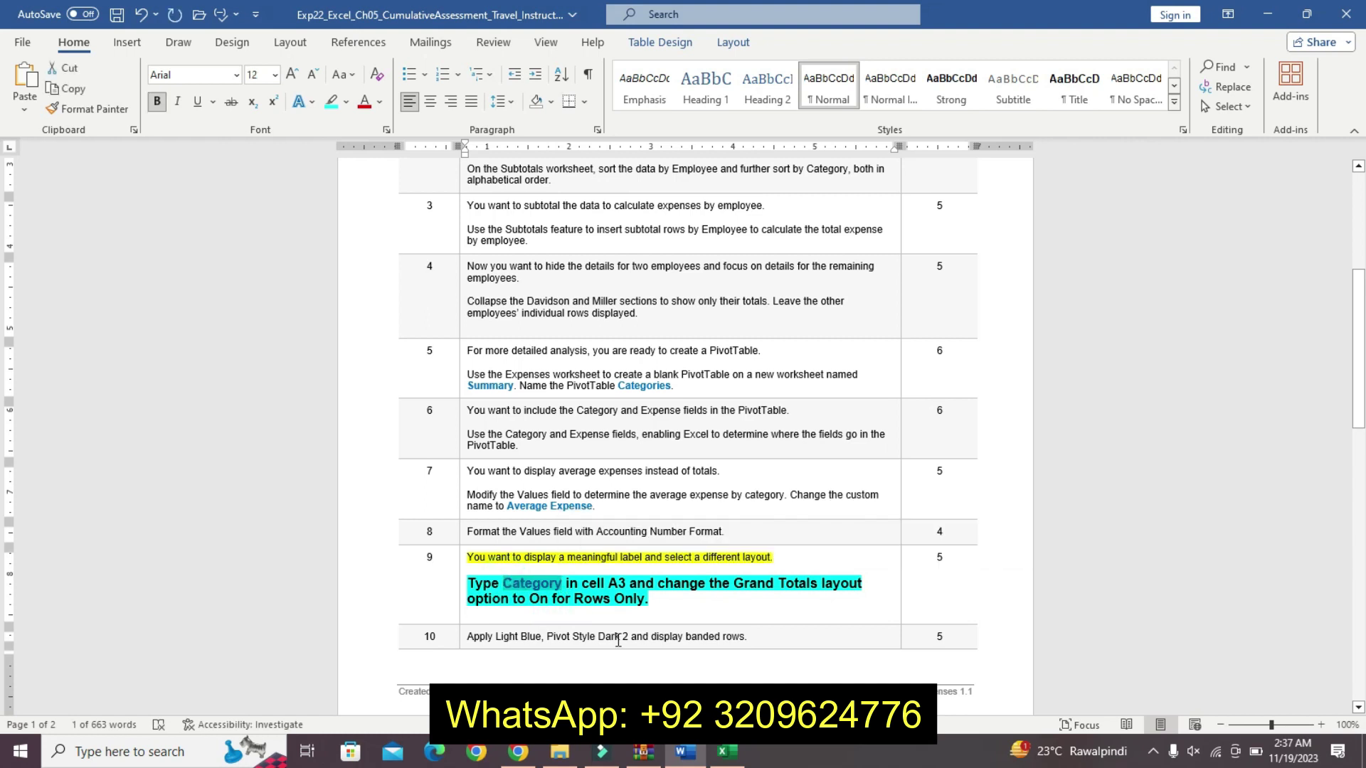
click(726, 751)
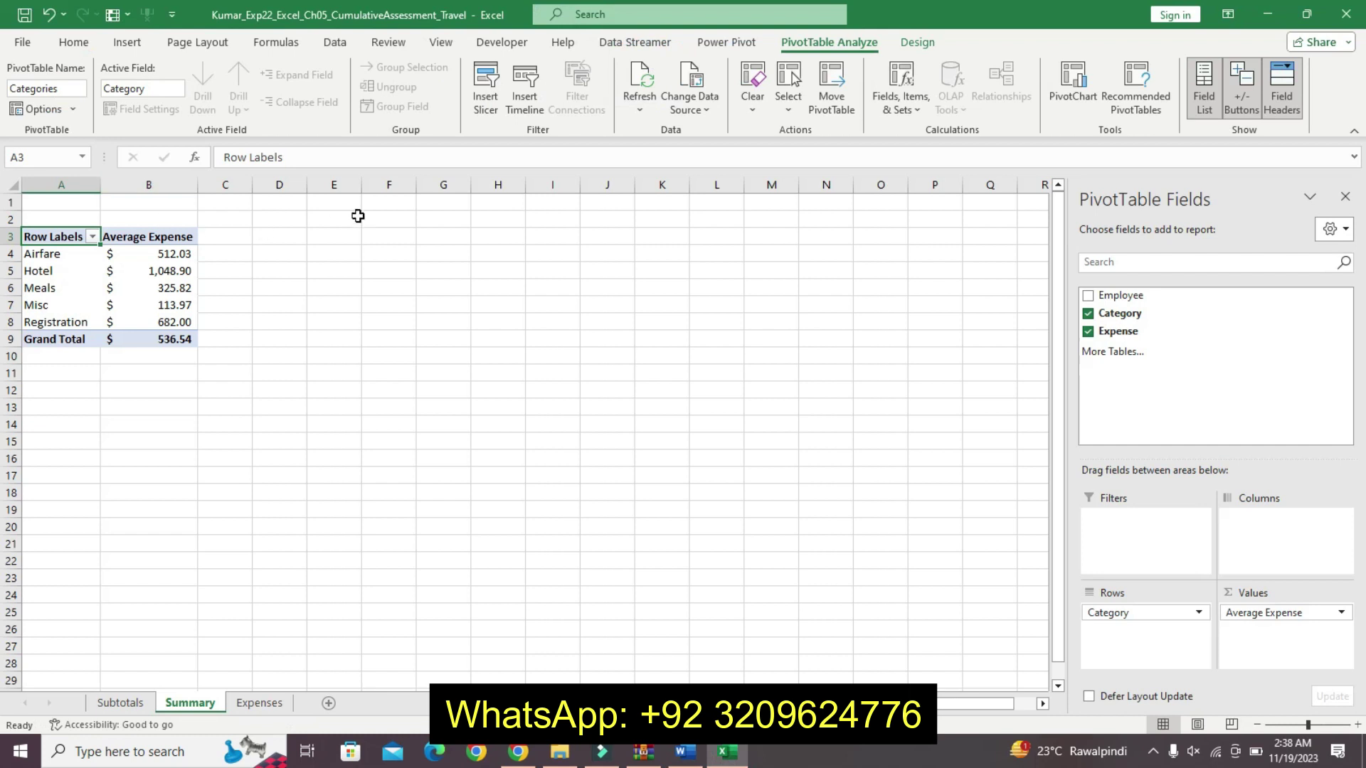
triple_click(222, 152)
key(ctrl+v)
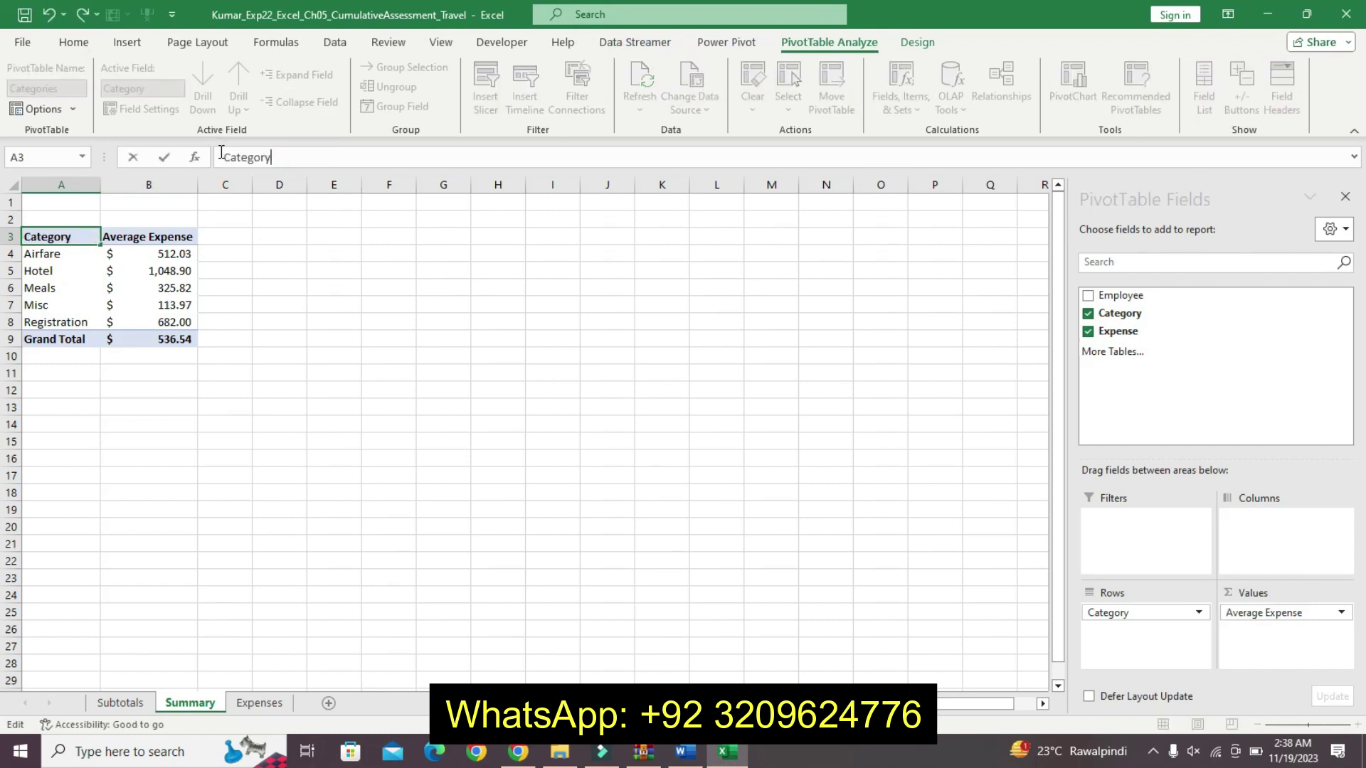
key(Return)
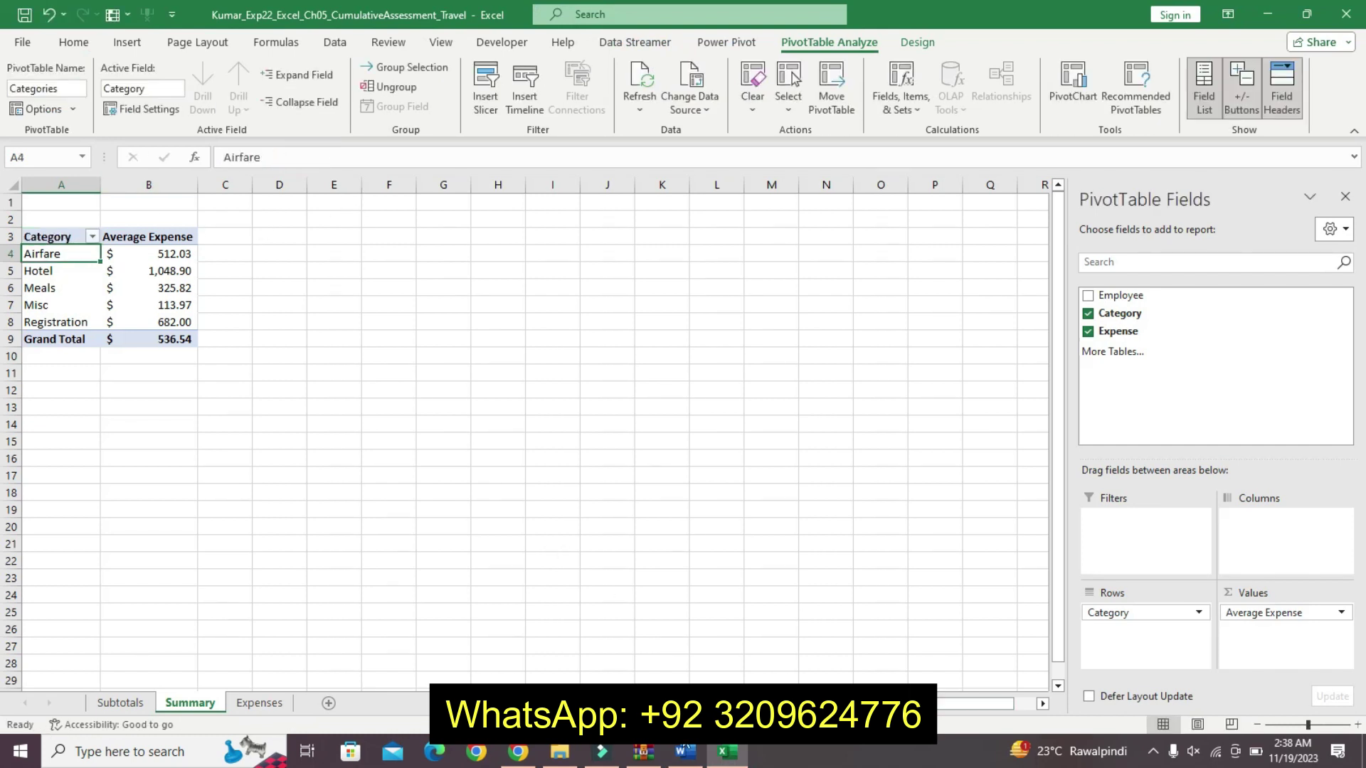
- Switch to Word and reread the step 9 instruction about the Grand Totals layout option, comparing it with the PivotTable in Excel
click(686, 752)
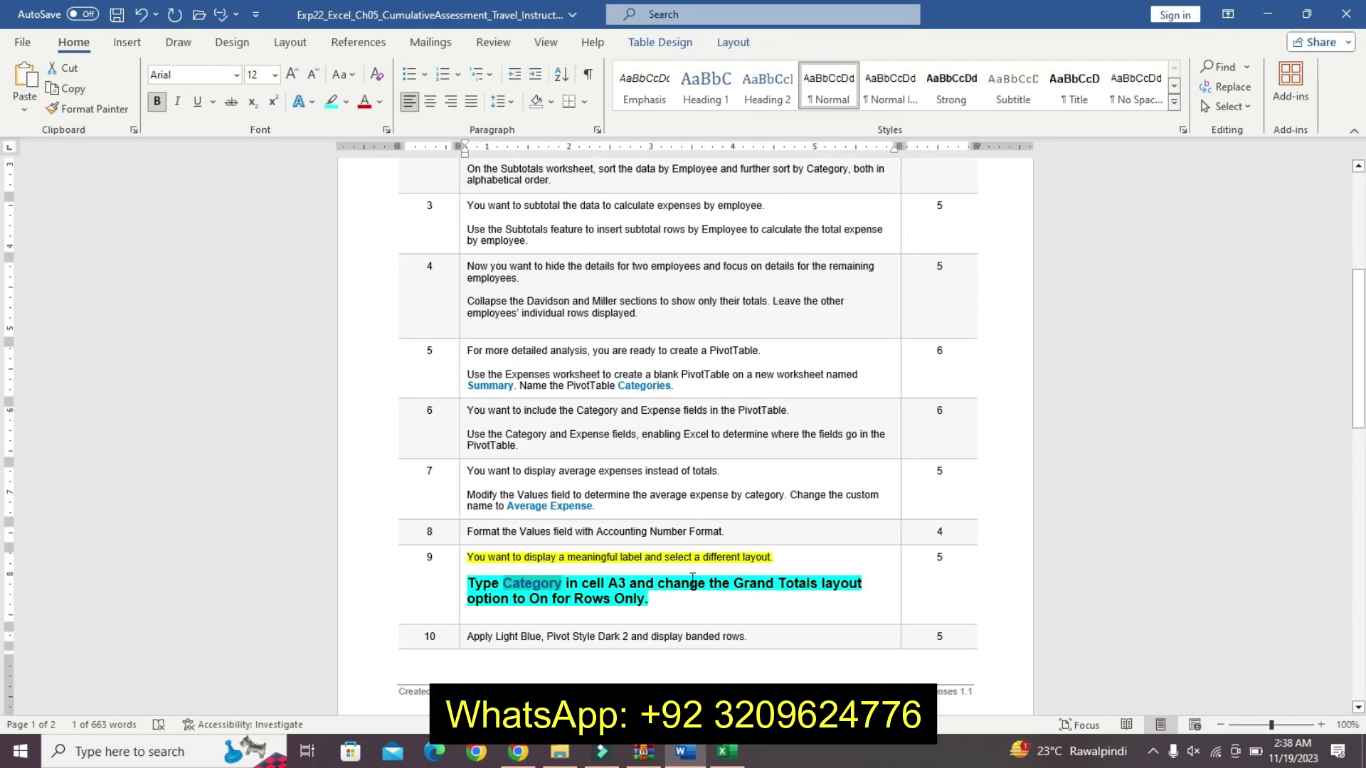
drag(657, 583, 700, 609)
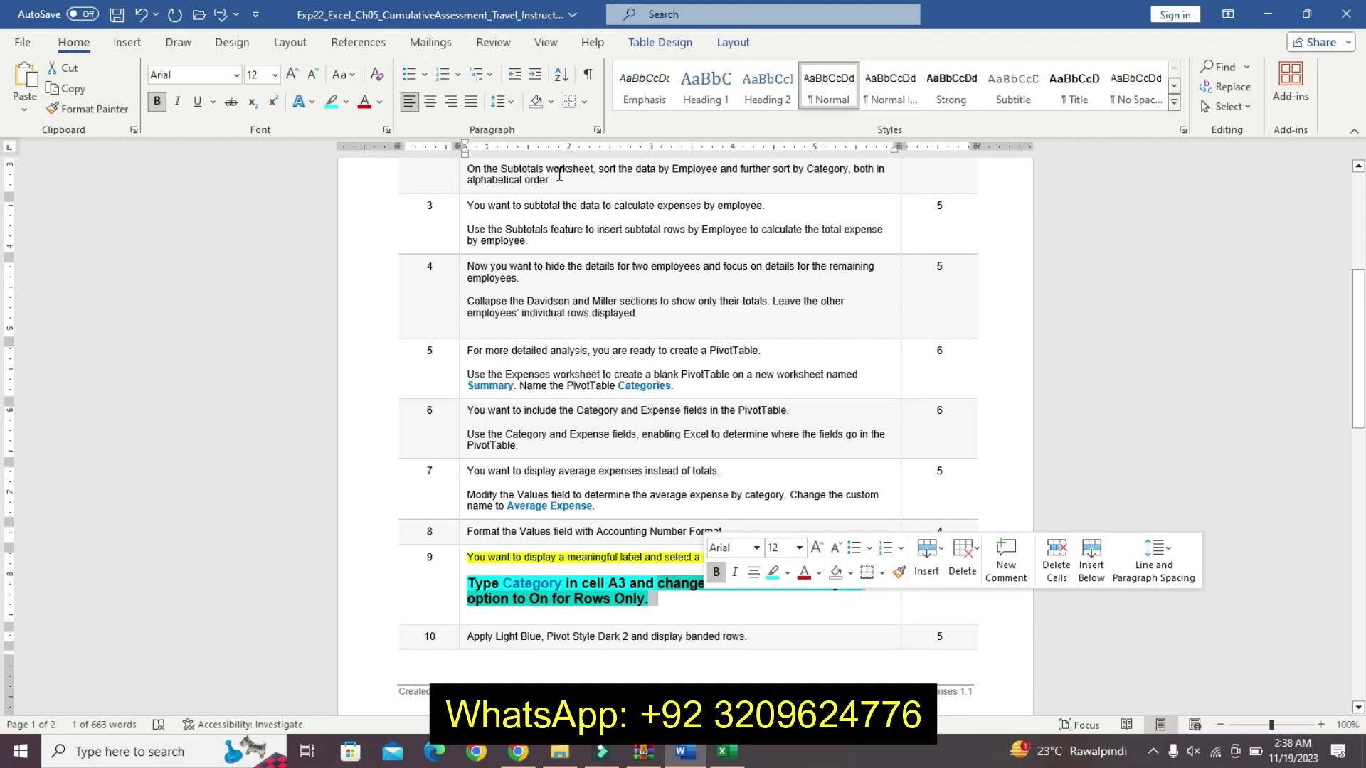
click(727, 761)
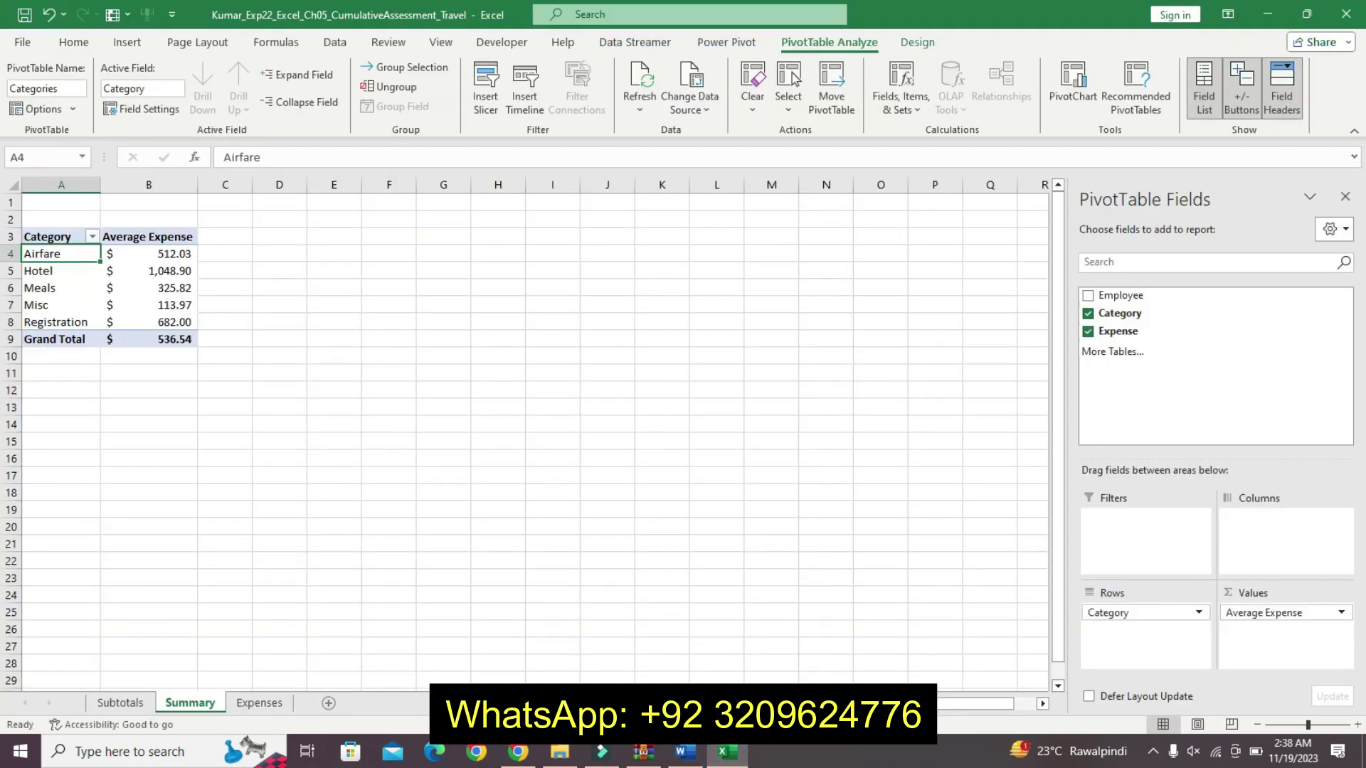
click(678, 758)
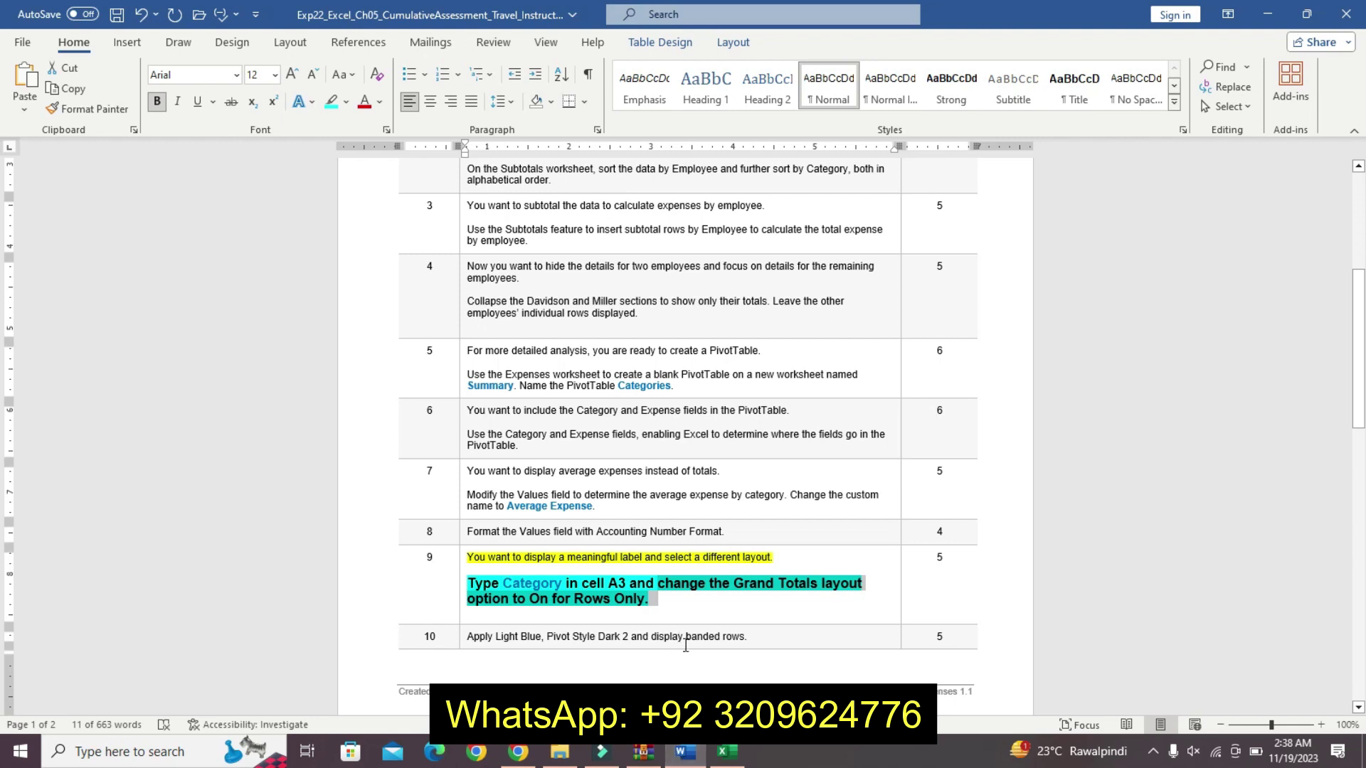
click(686, 587)
drag(629, 583, 683, 602)
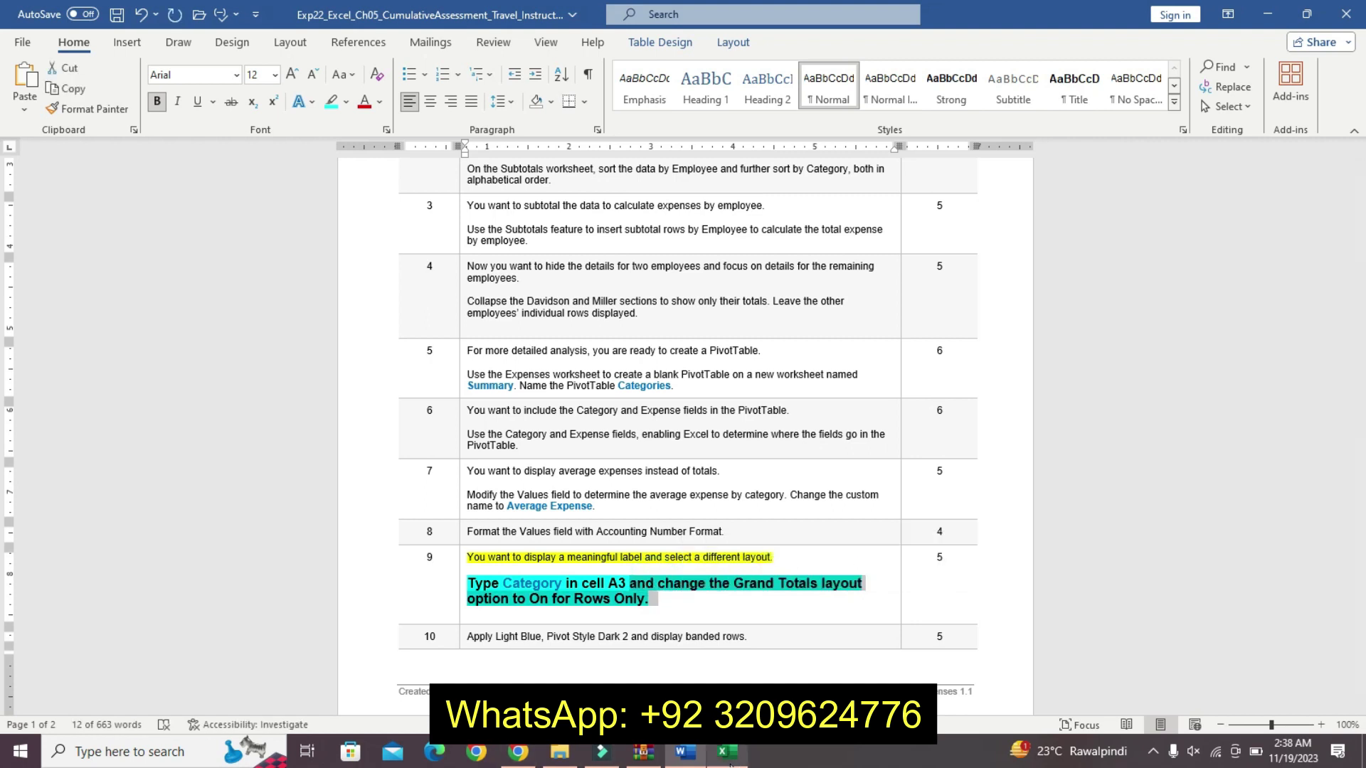
- In Excel, try showing the Average Expense field's values as % of Row Total in Value Field Settings
click(726, 752)
click(1254, 613)
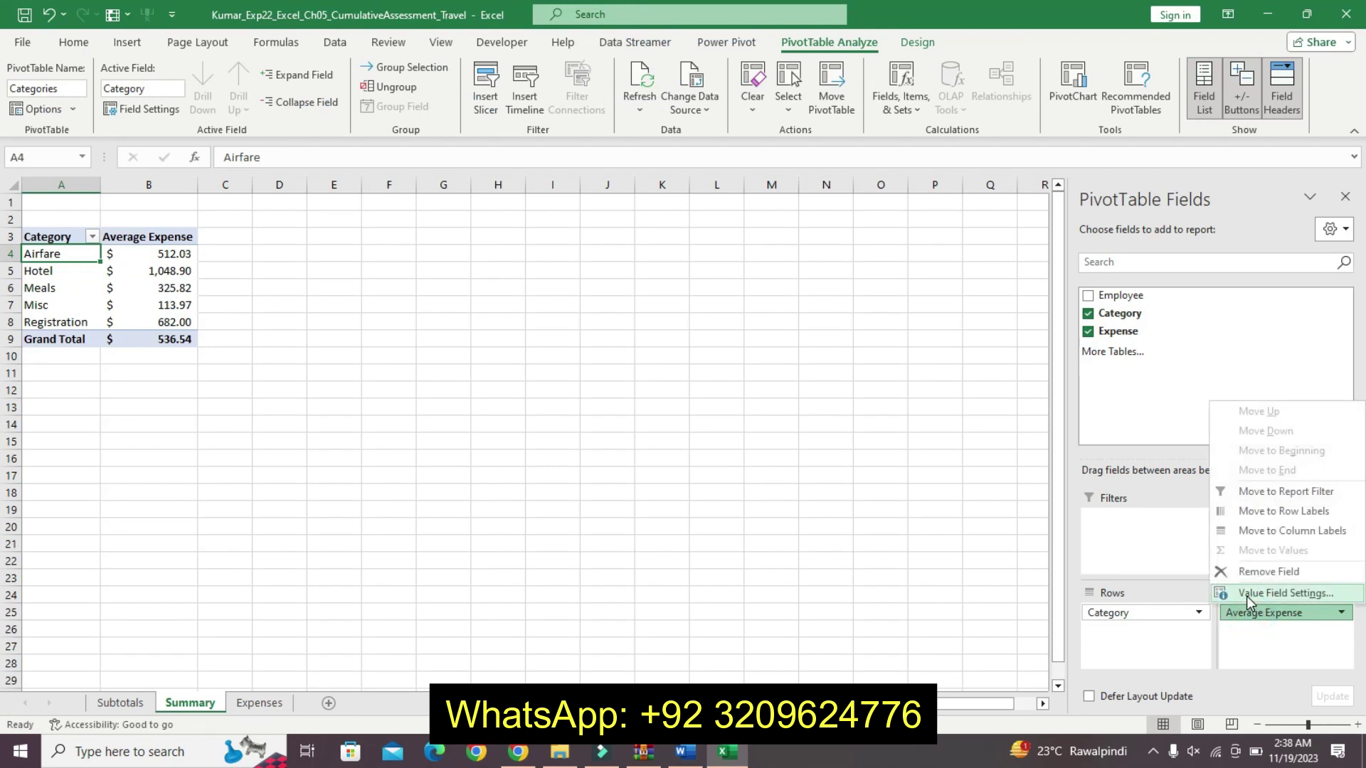
click(1254, 599)
click(726, 413)
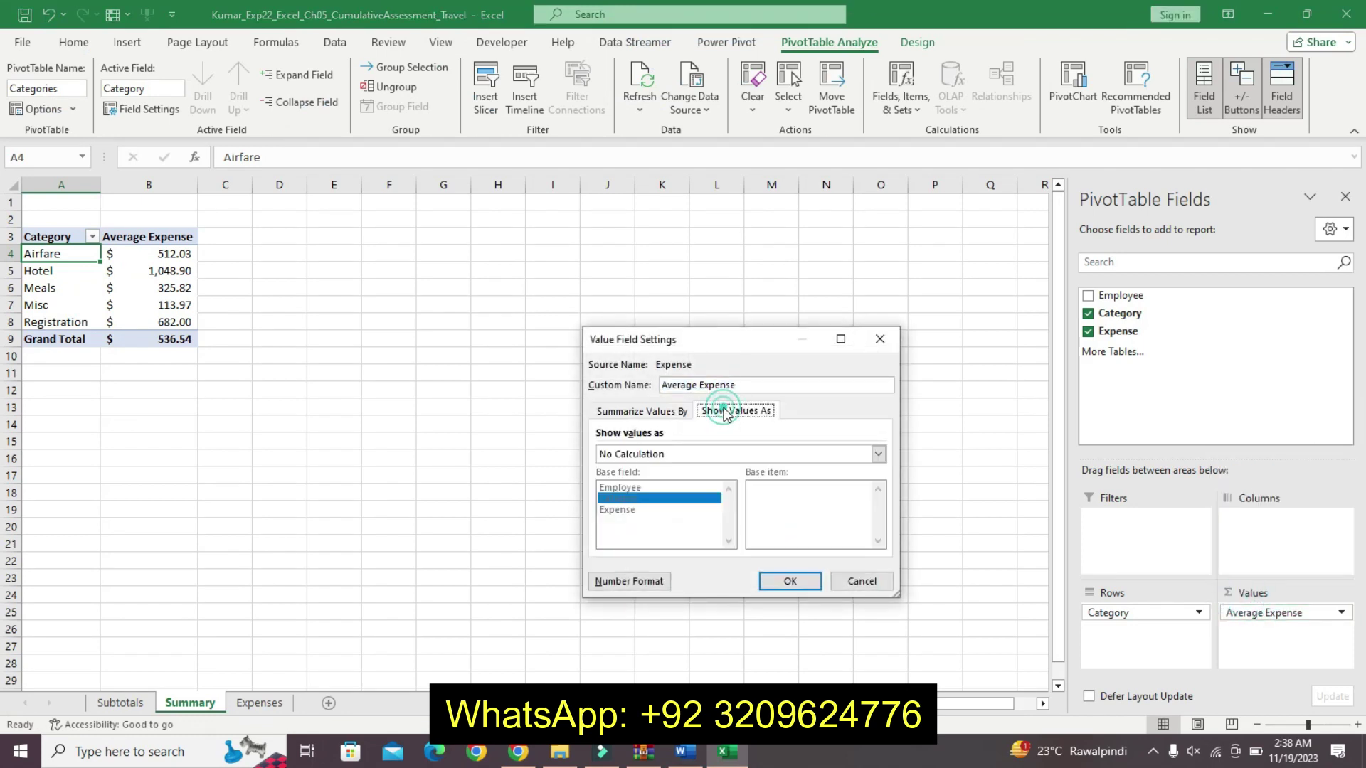
click(789, 454)
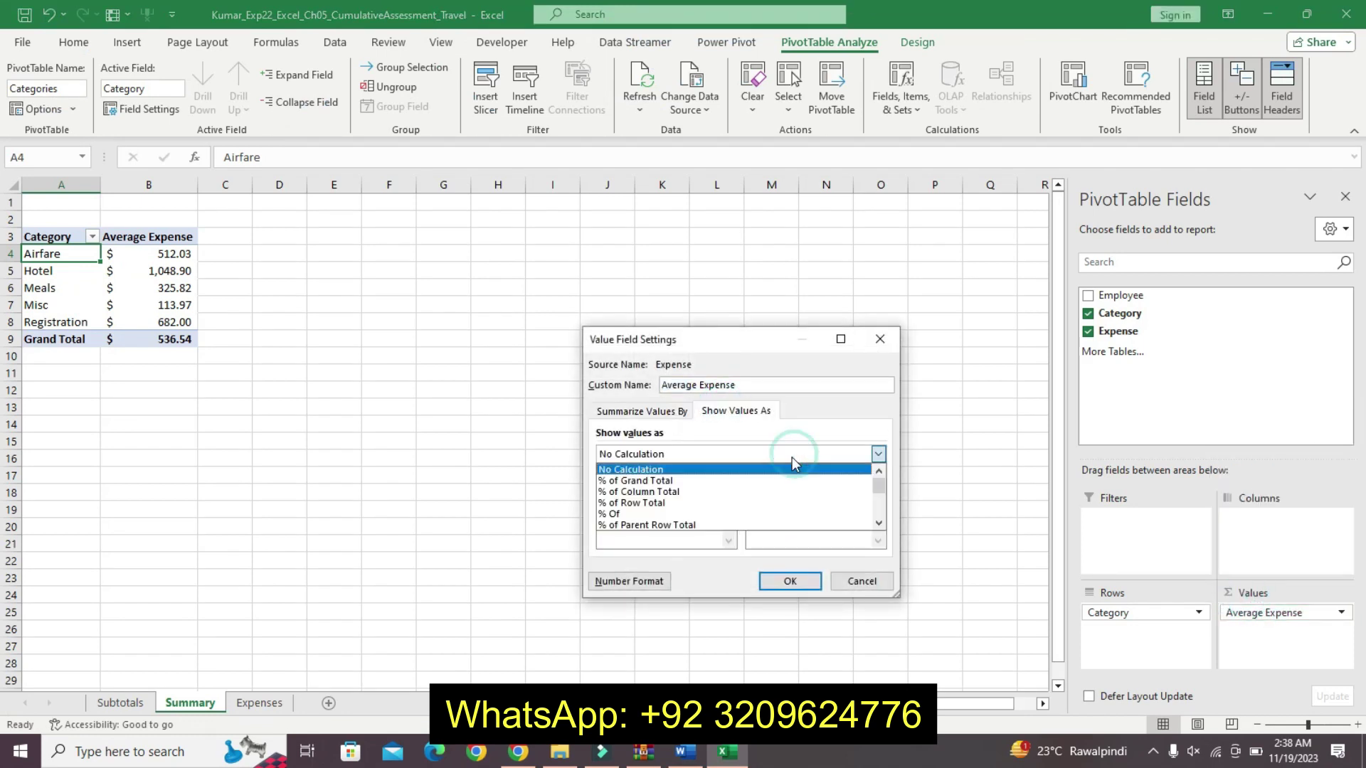
click(754, 482)
click(694, 759)
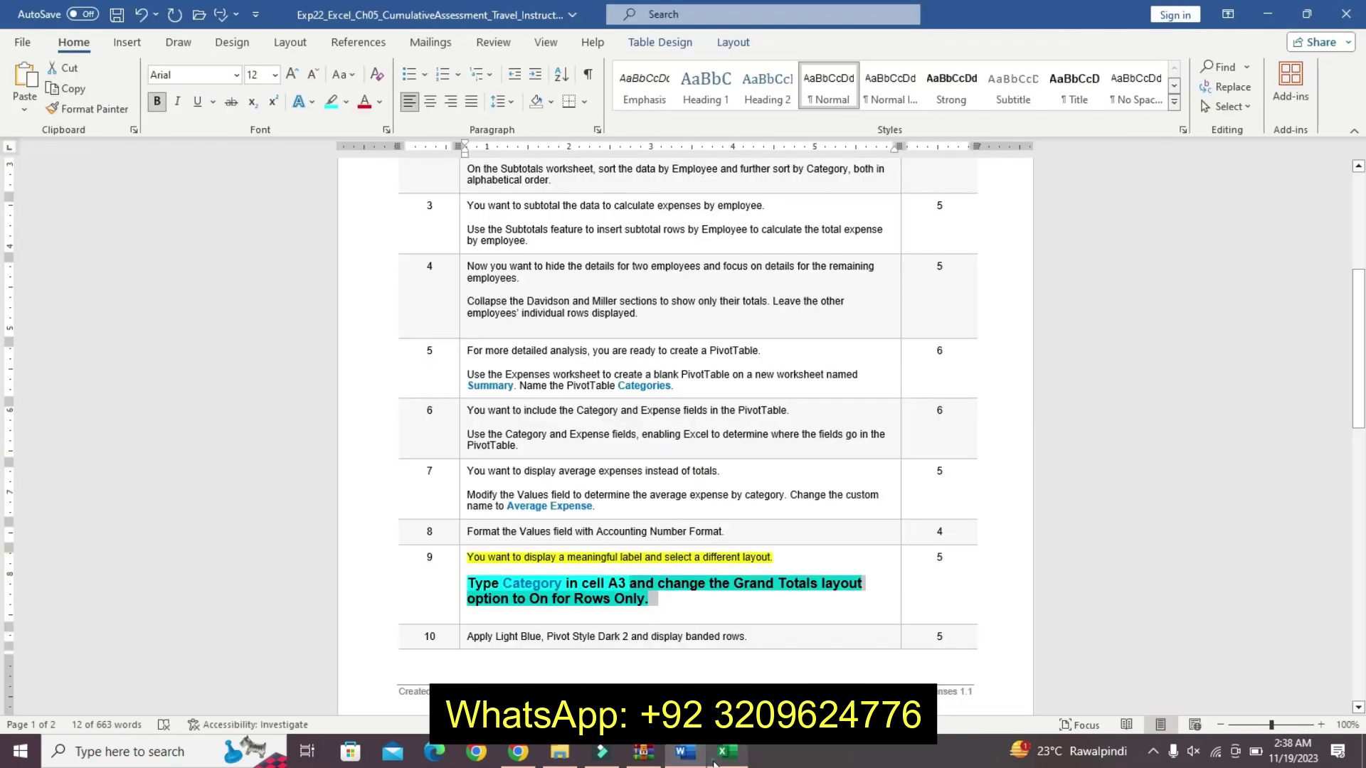
click(724, 753)
click(827, 456)
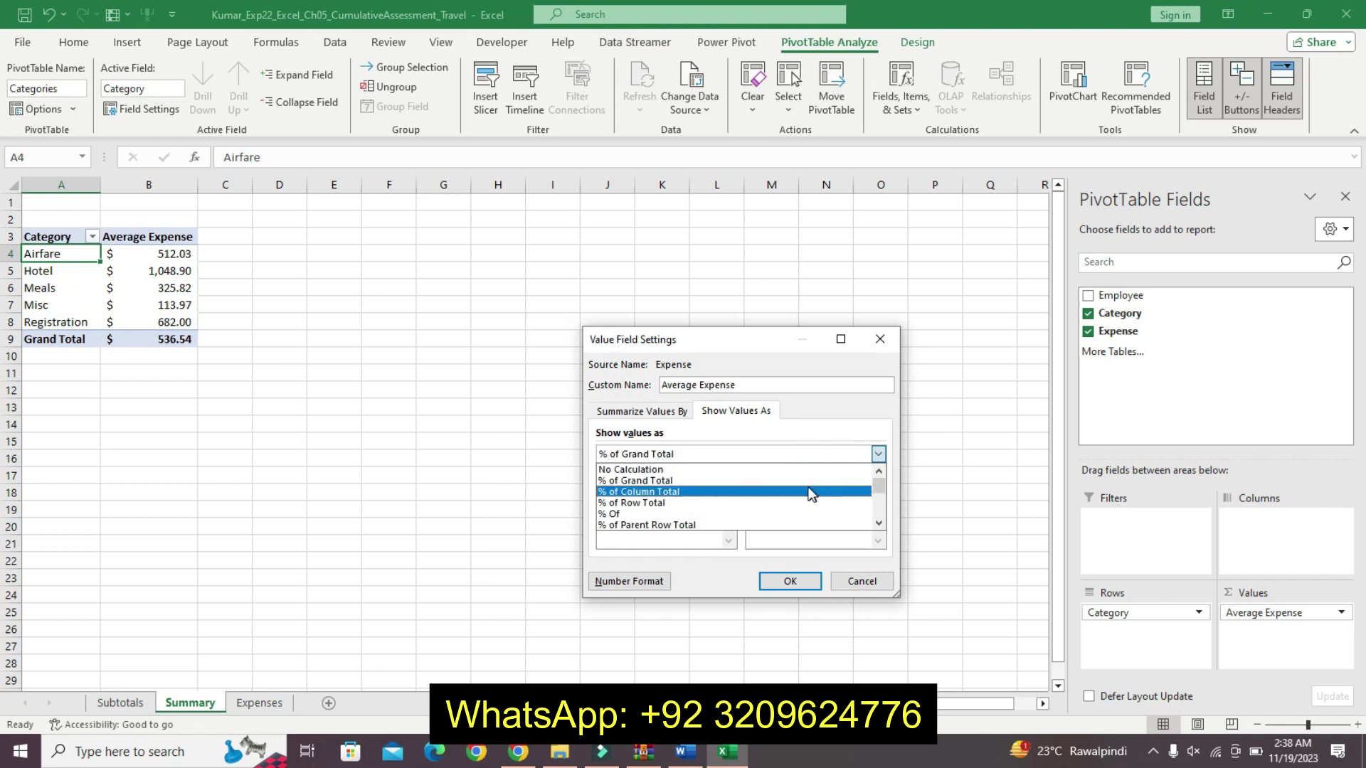
click(799, 498)
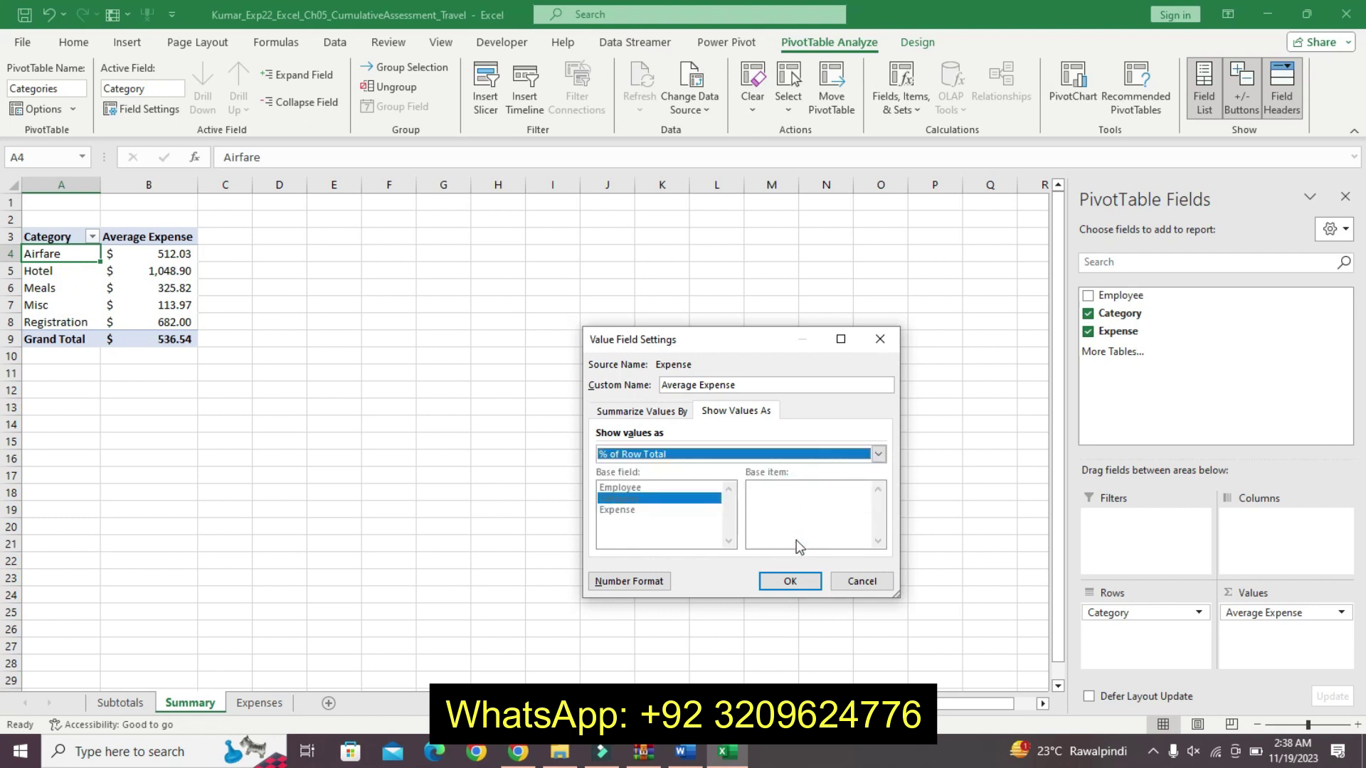
click(790, 582)
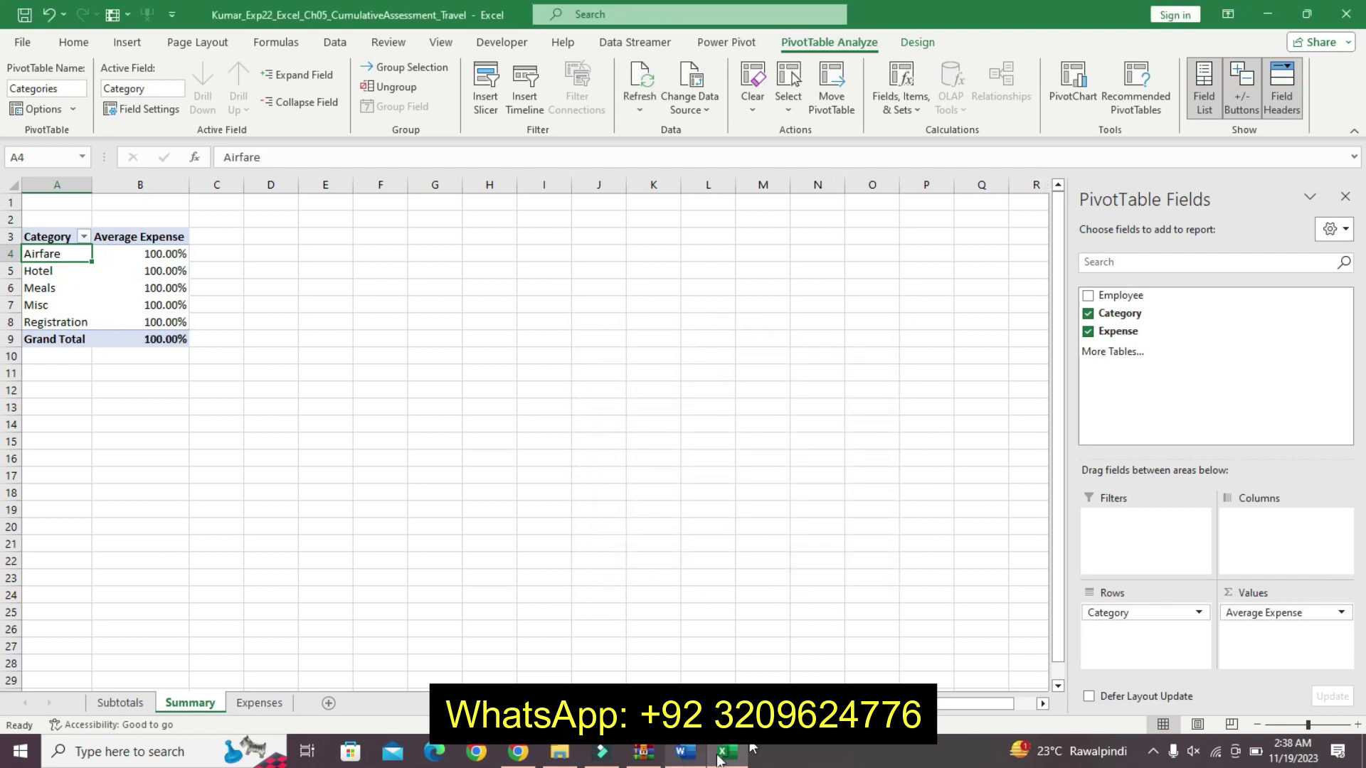
- Recheck the step 9 instruction, close Value Field Settings without changes and undo the % of Row Total calculation
click(1225, 612)
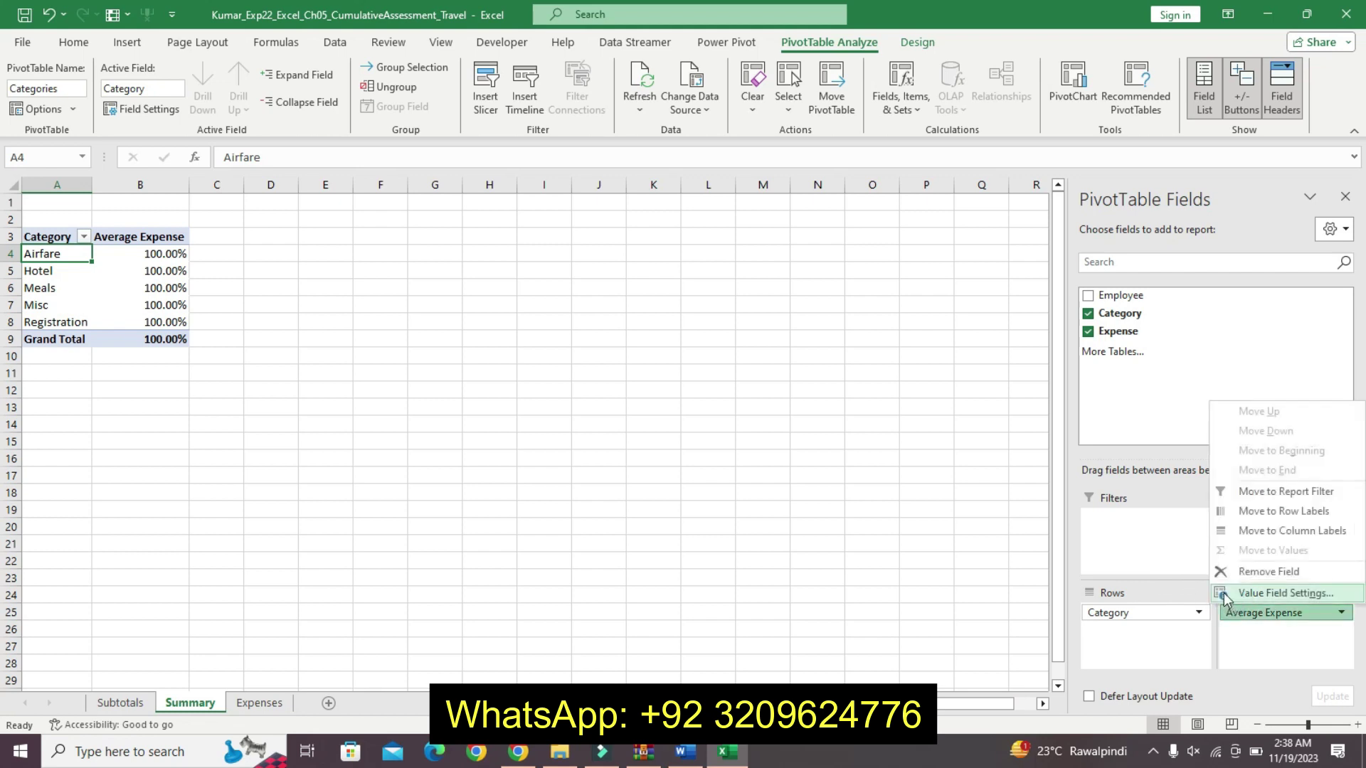
click(1274, 593)
click(685, 752)
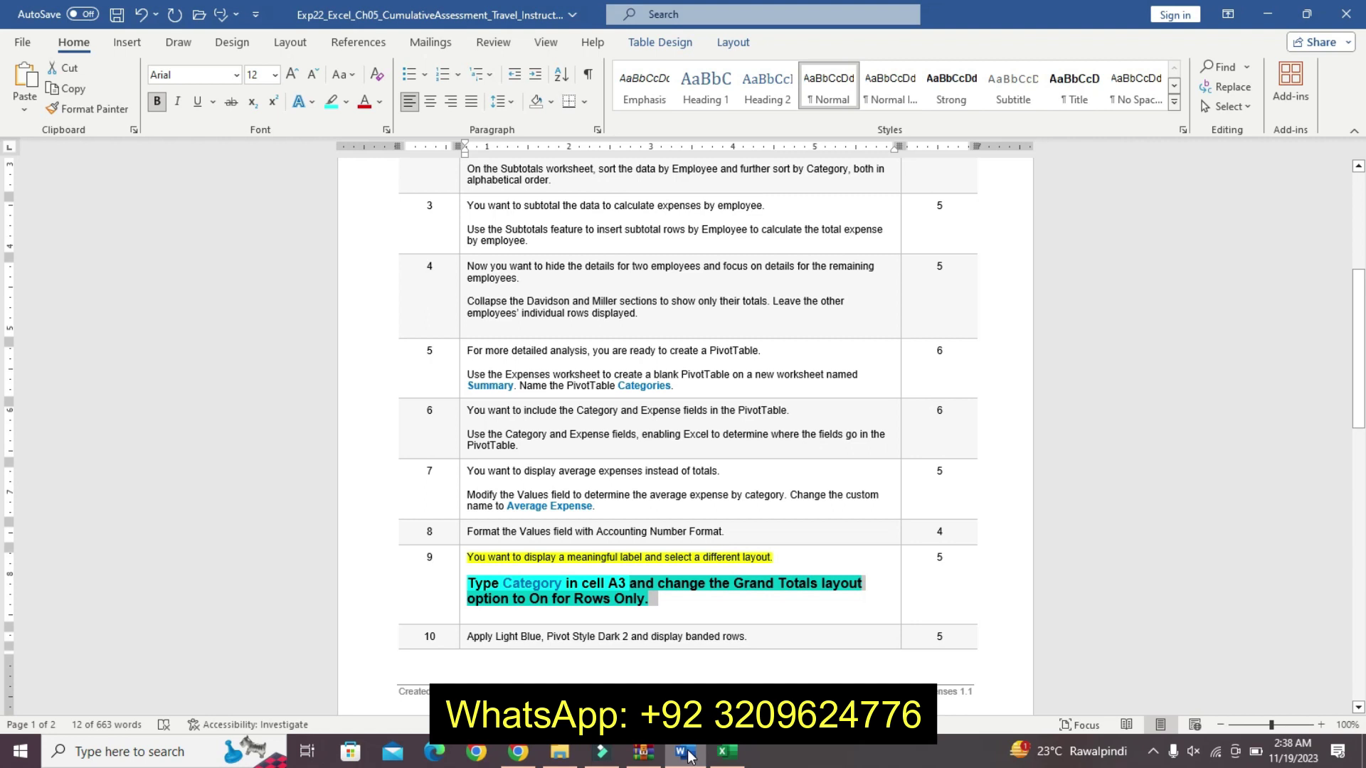
click(727, 752)
click(878, 346)
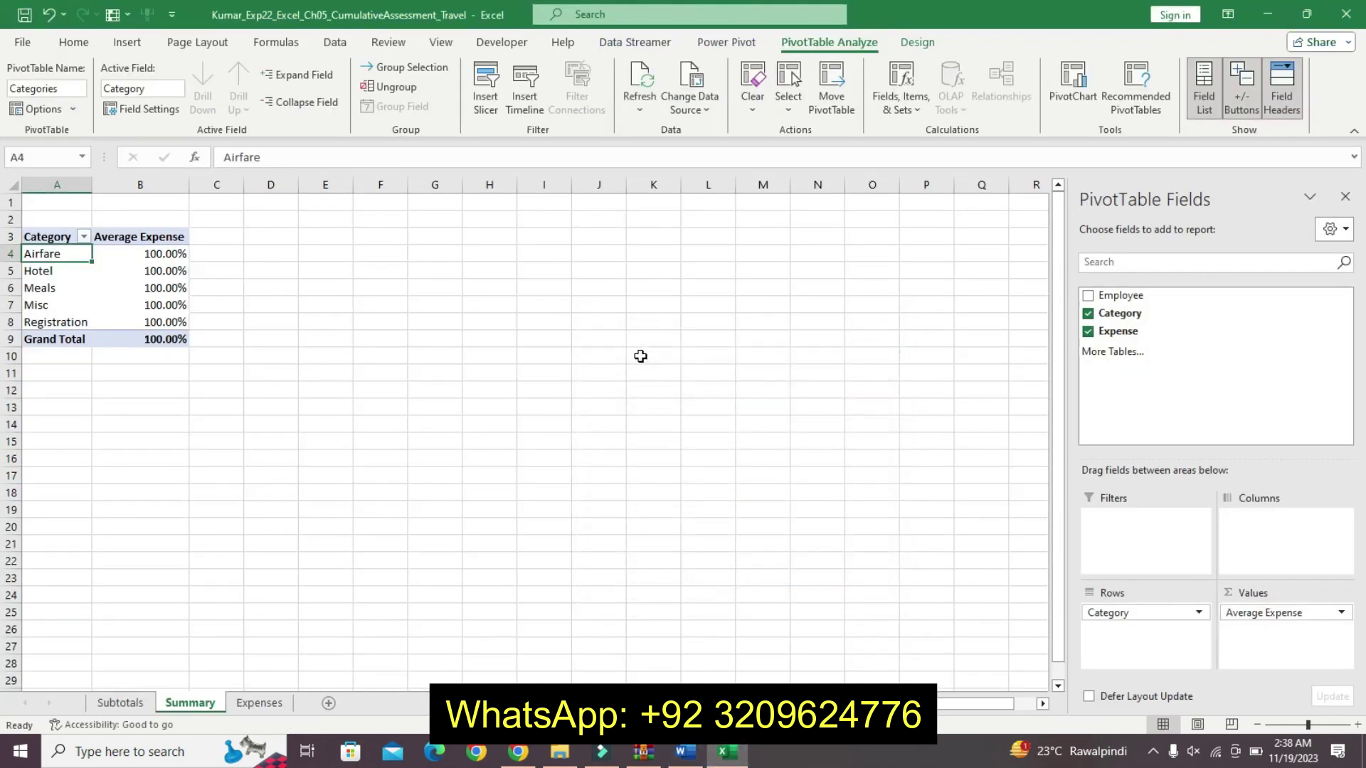
key(ctrl+z)
- Set the PivotTable's Grand Totals layout option to On for Rows Only
click(175, 335)
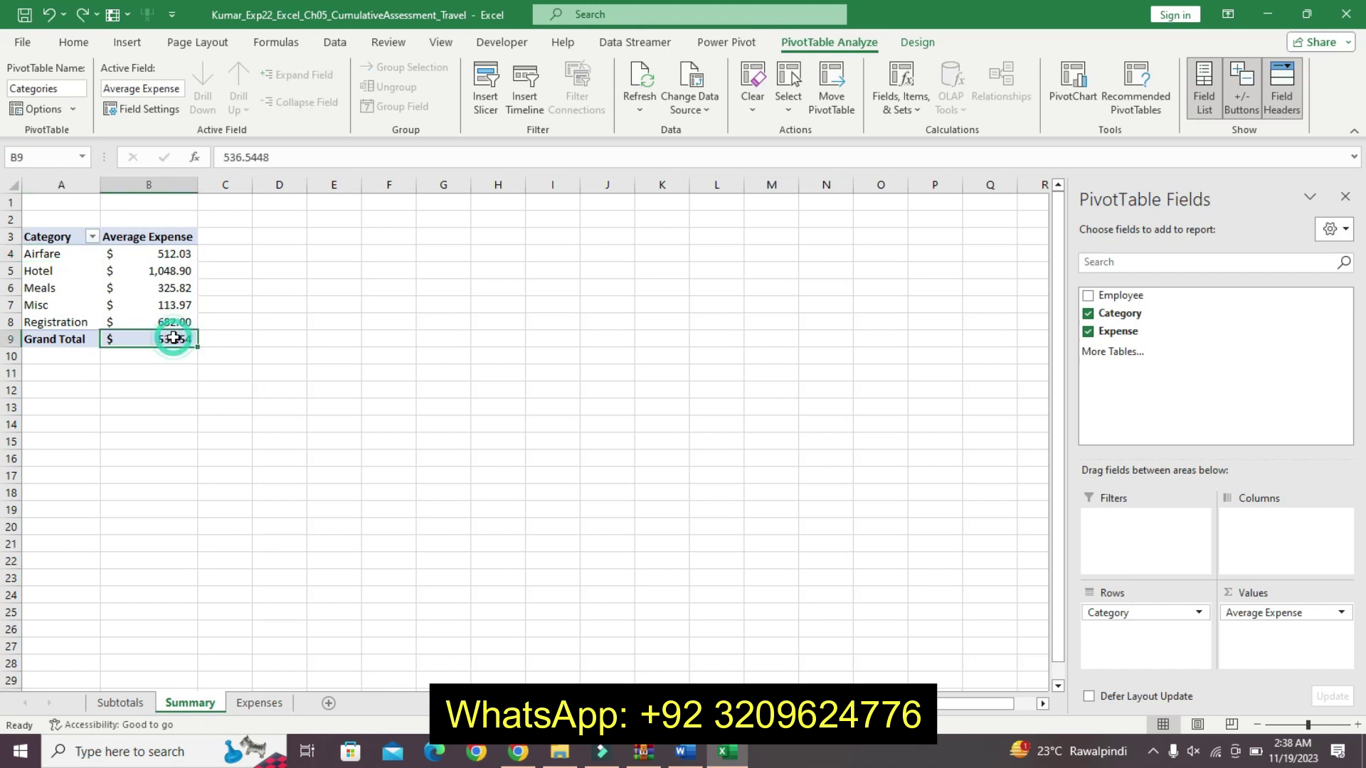
click(917, 42)
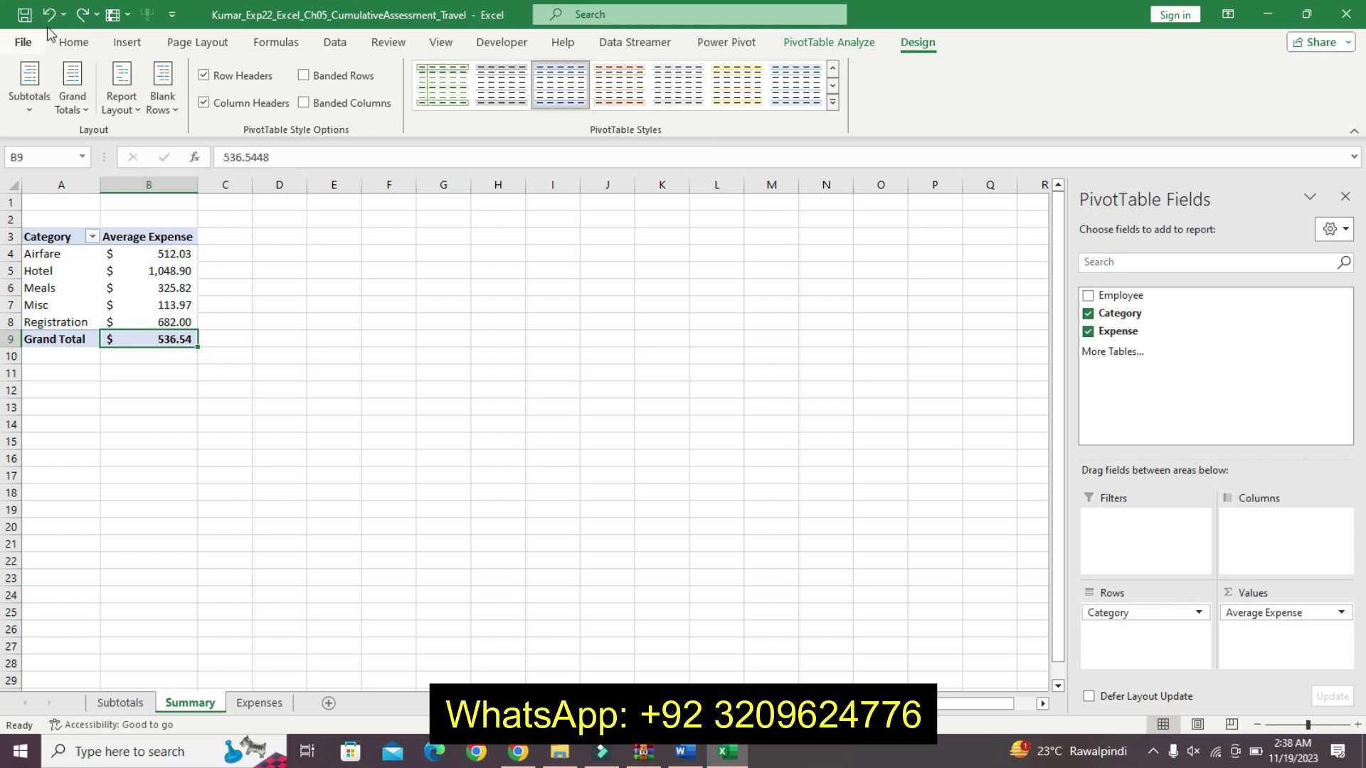
click(78, 105)
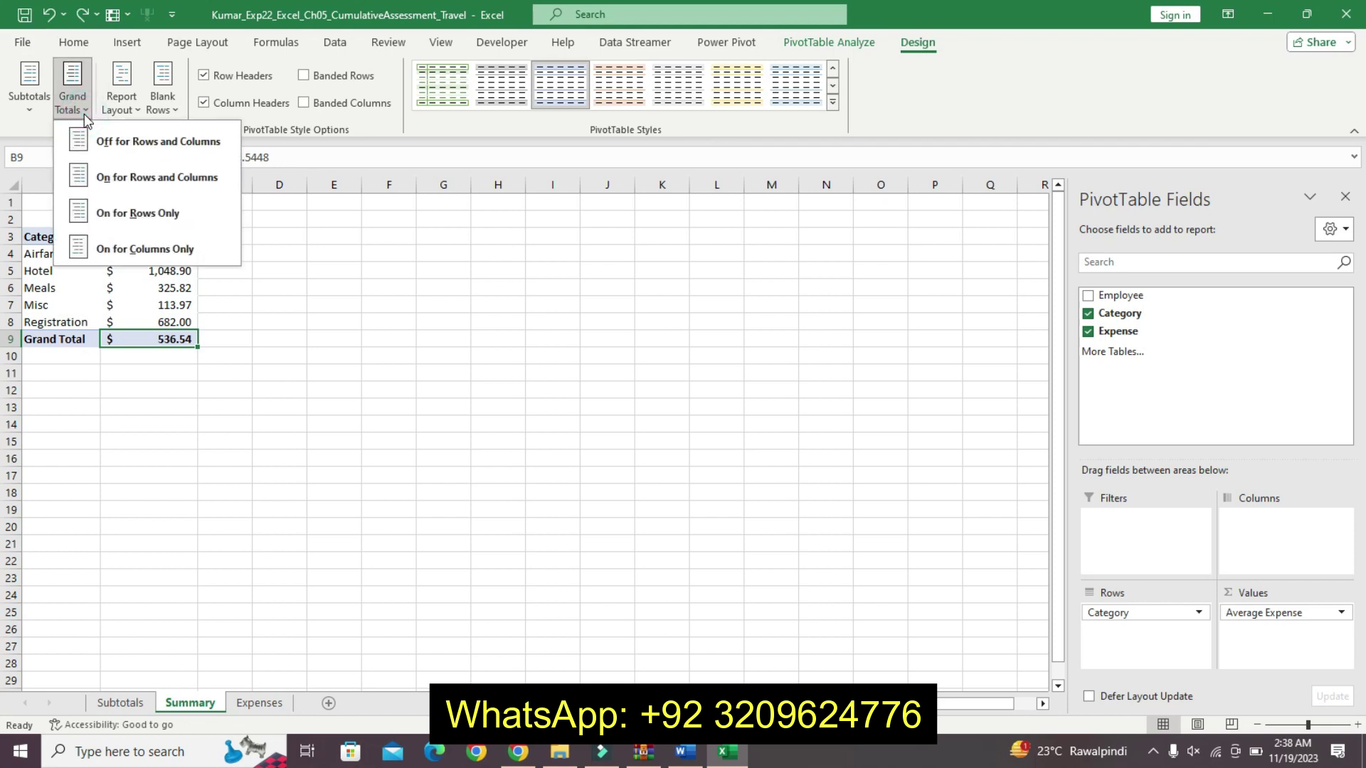
click(148, 219)
- Switch to Word and undo the highlighting and font formatting in the step 9 instructions
click(694, 762)
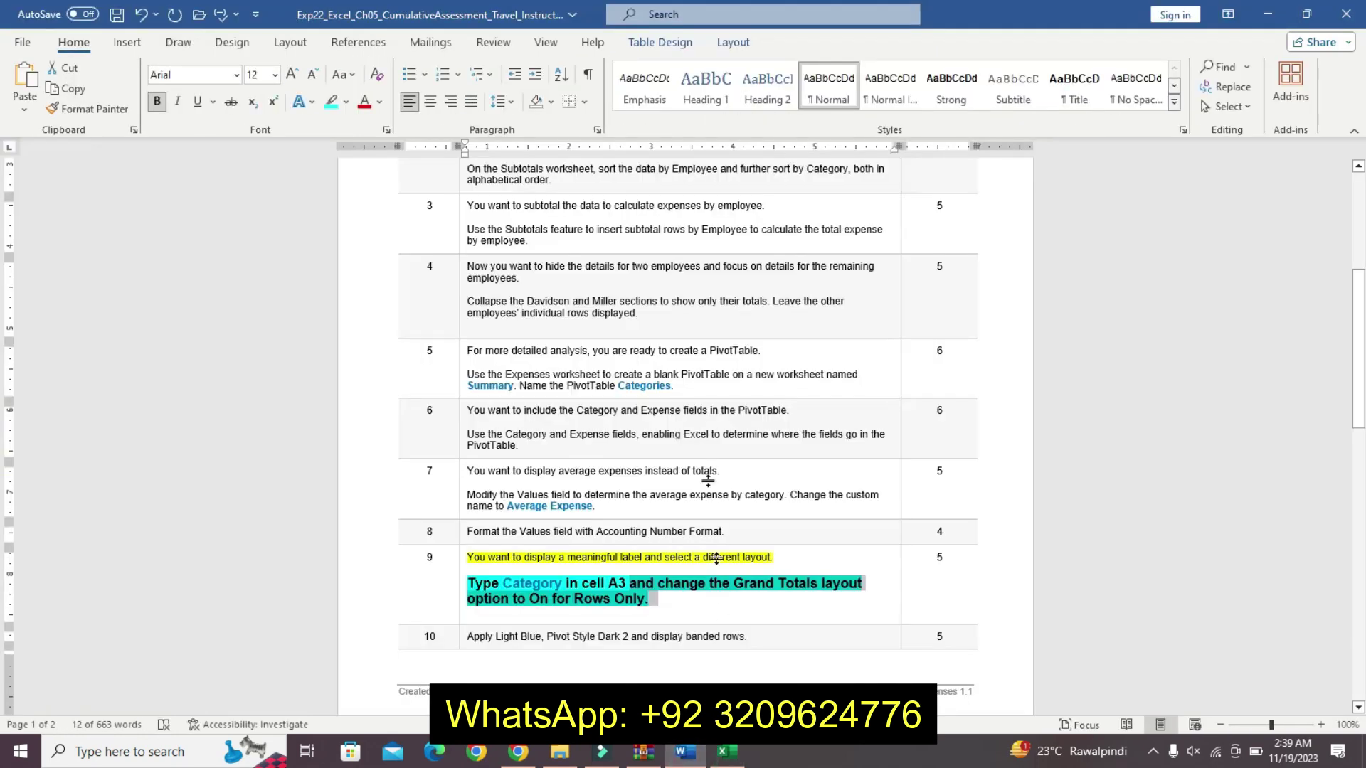
key(ctrl+z)
key(ctrl+z)
key(ctrl+z)
key(ctrl+z)
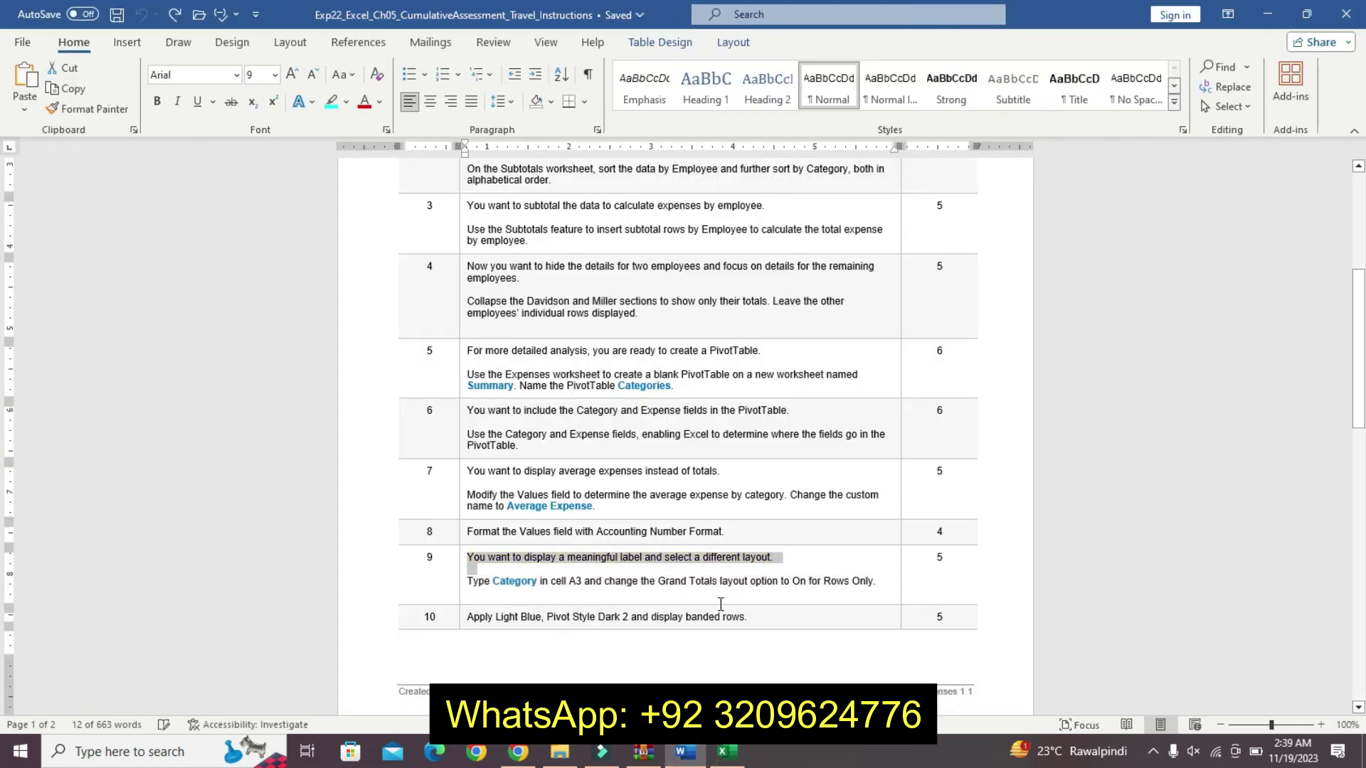
- Format the step 10 instruction as 14 pt bold with turquoise highlighting
drag(1362, 405, 1361, 421)
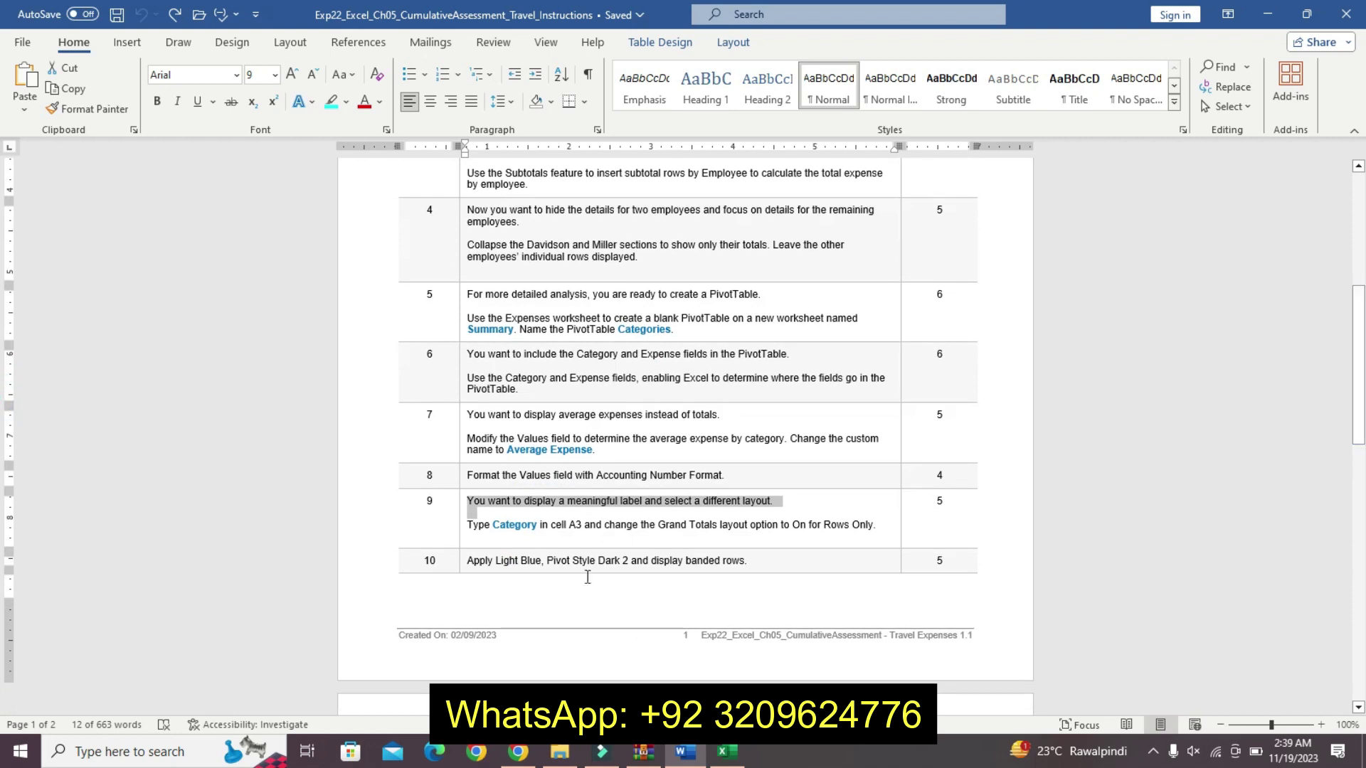
click(463, 561)
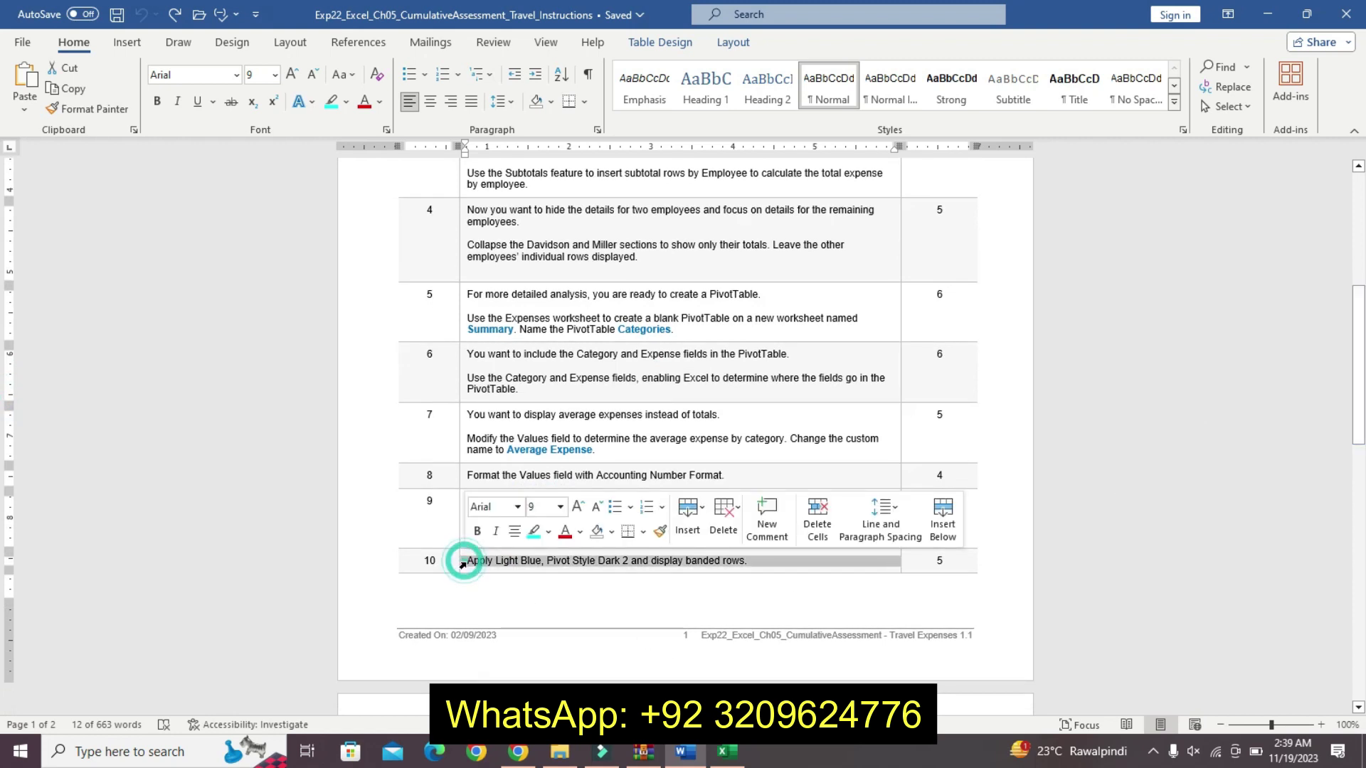
click(575, 506)
click(575, 506)
click(575, 507)
click(575, 506)
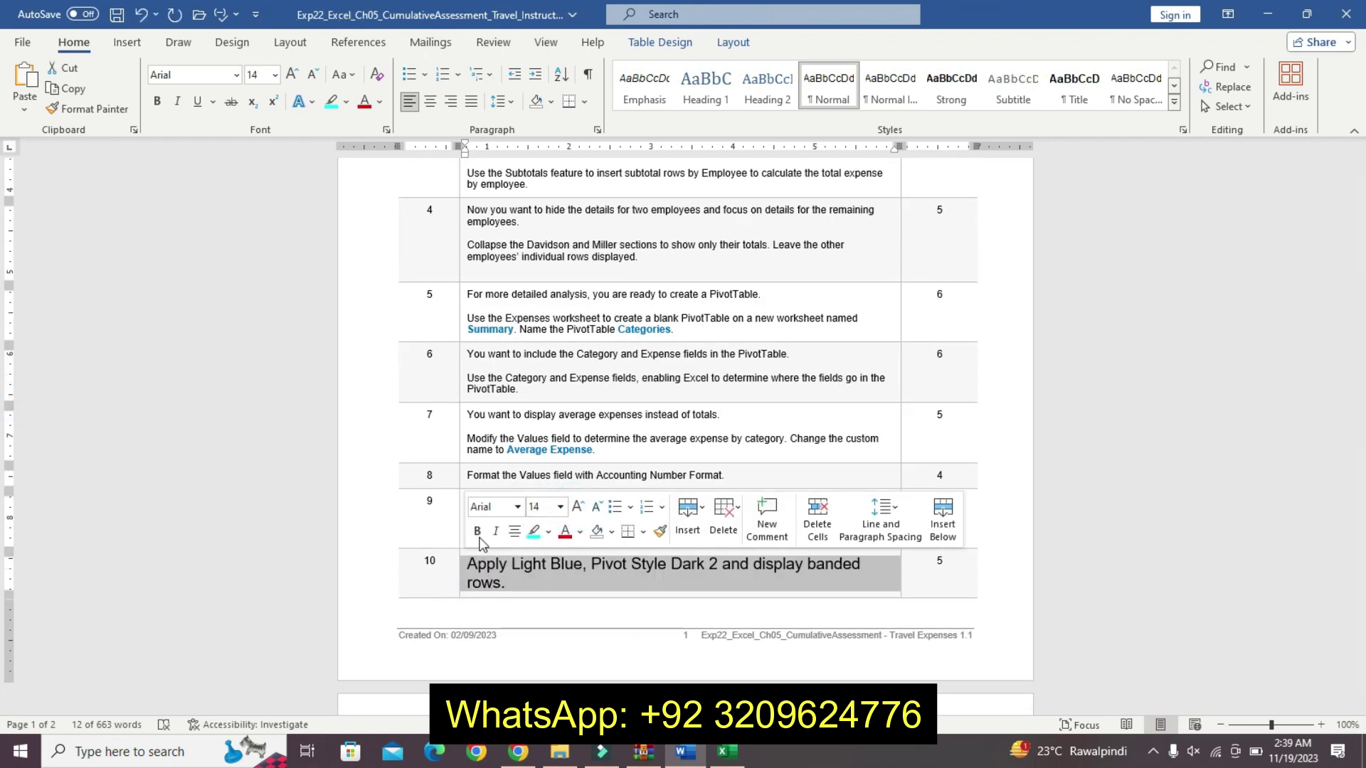
click(478, 531)
click(535, 533)
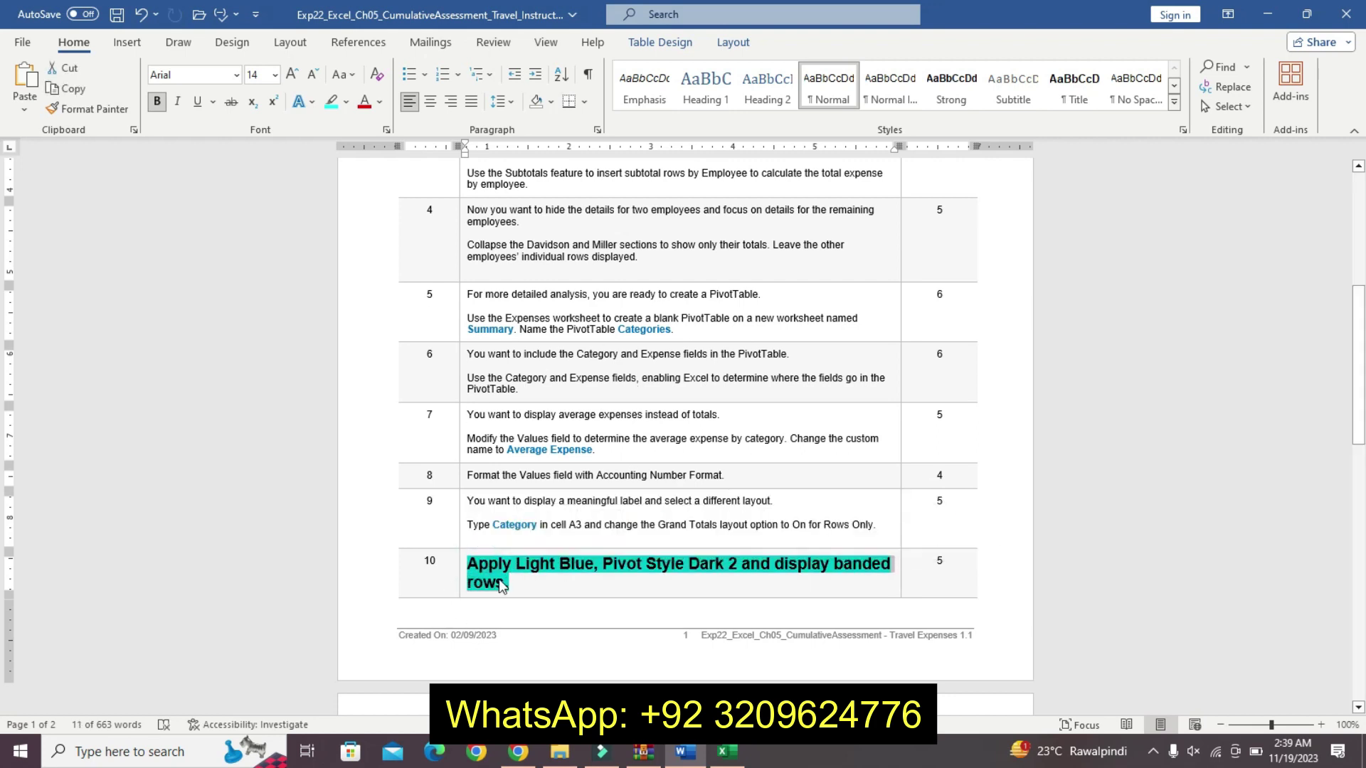
- Switch to Excel and apply the Light Blue, Pivot Style Dark 2 style to the Summary sheet's PivotTable
mouse_move(710, 763)
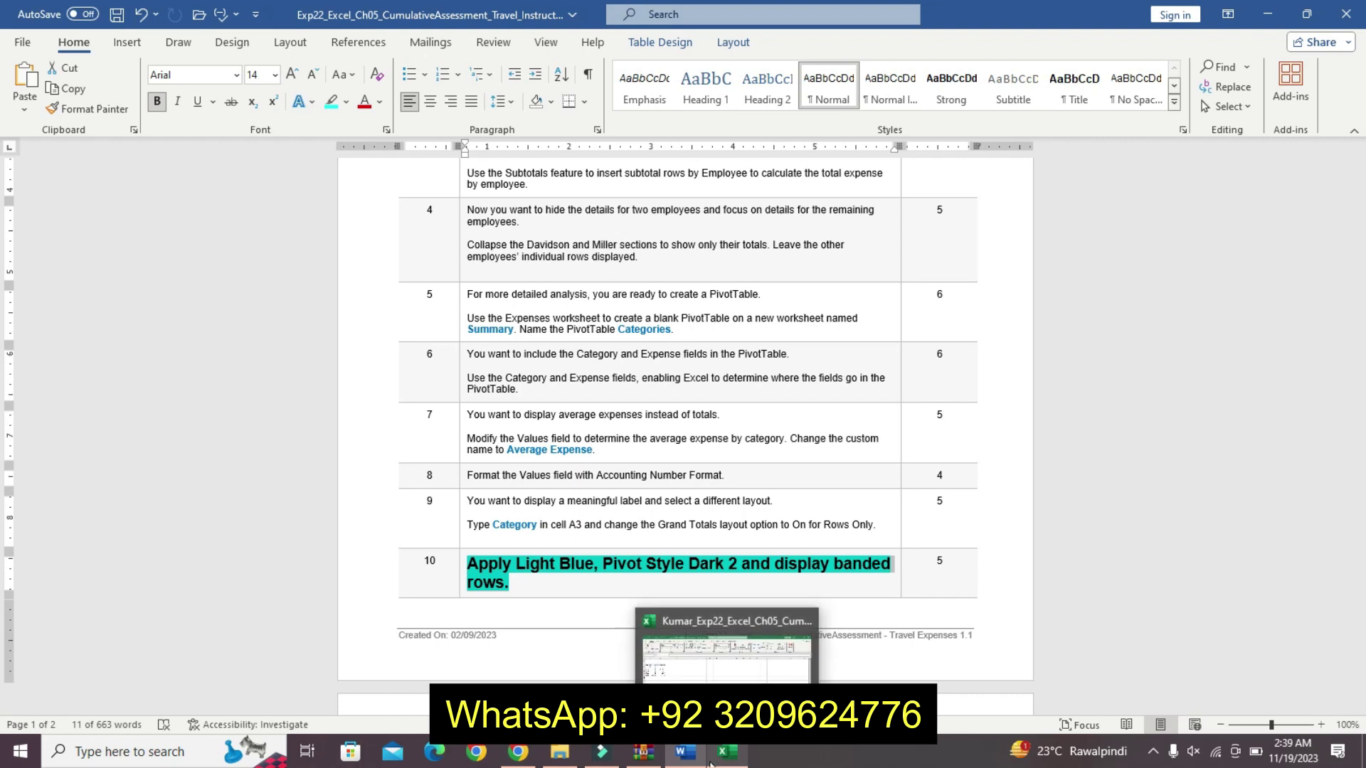
click(470, 557)
shift+click(562, 592)
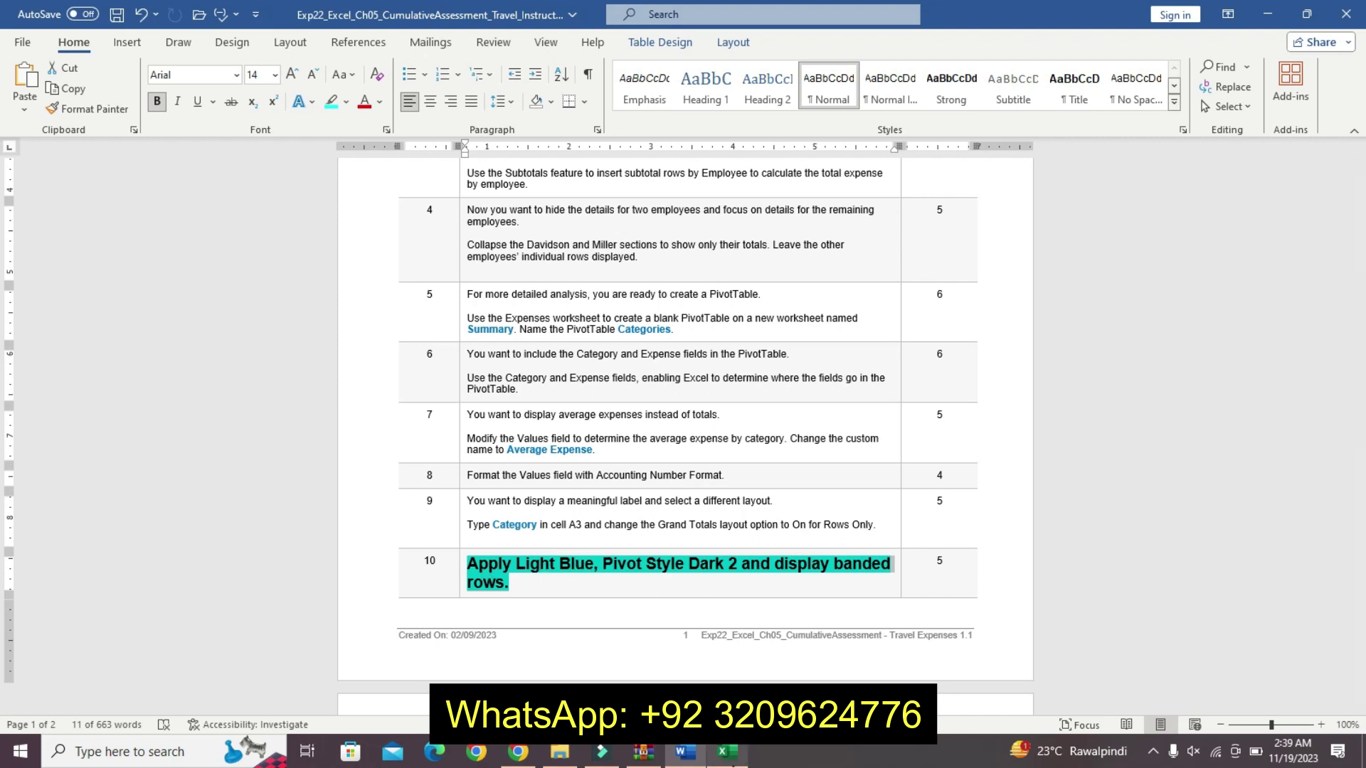
mouse_move(726, 752)
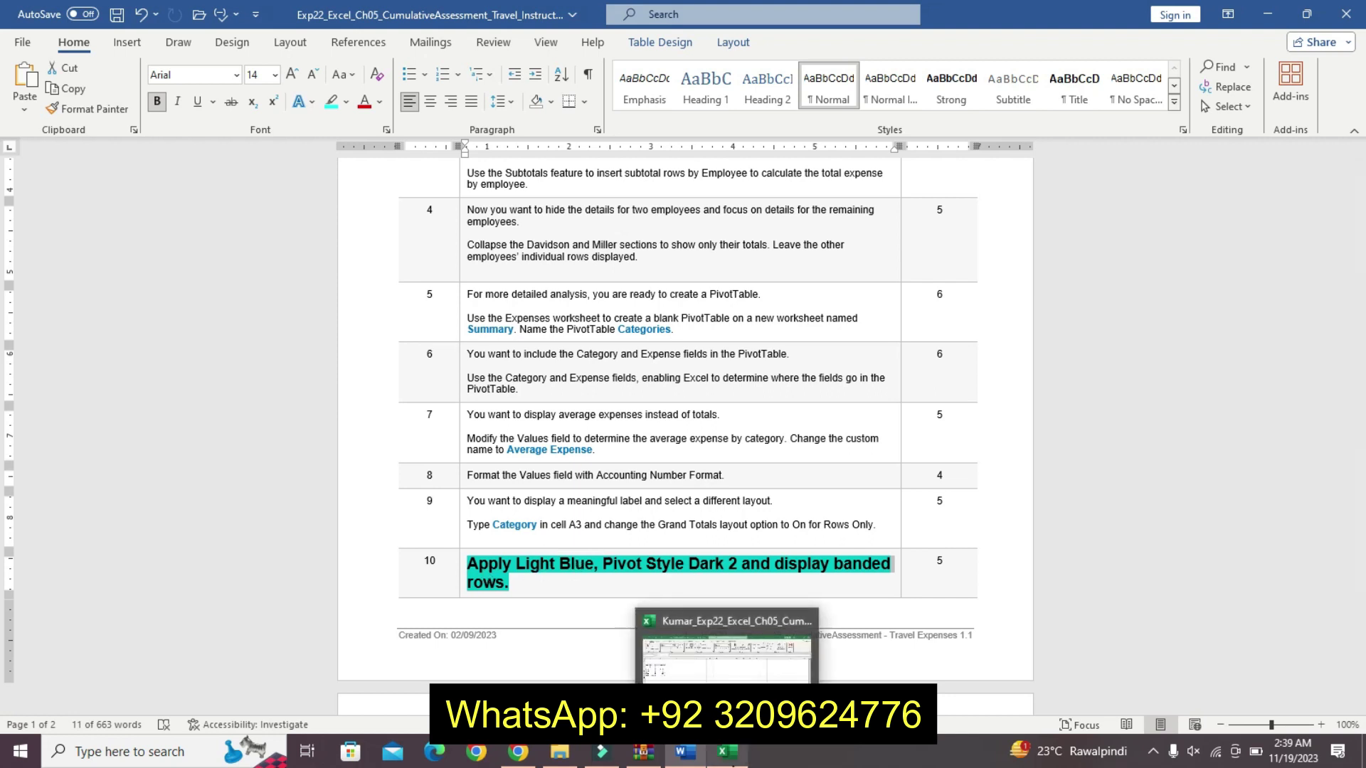
click(730, 758)
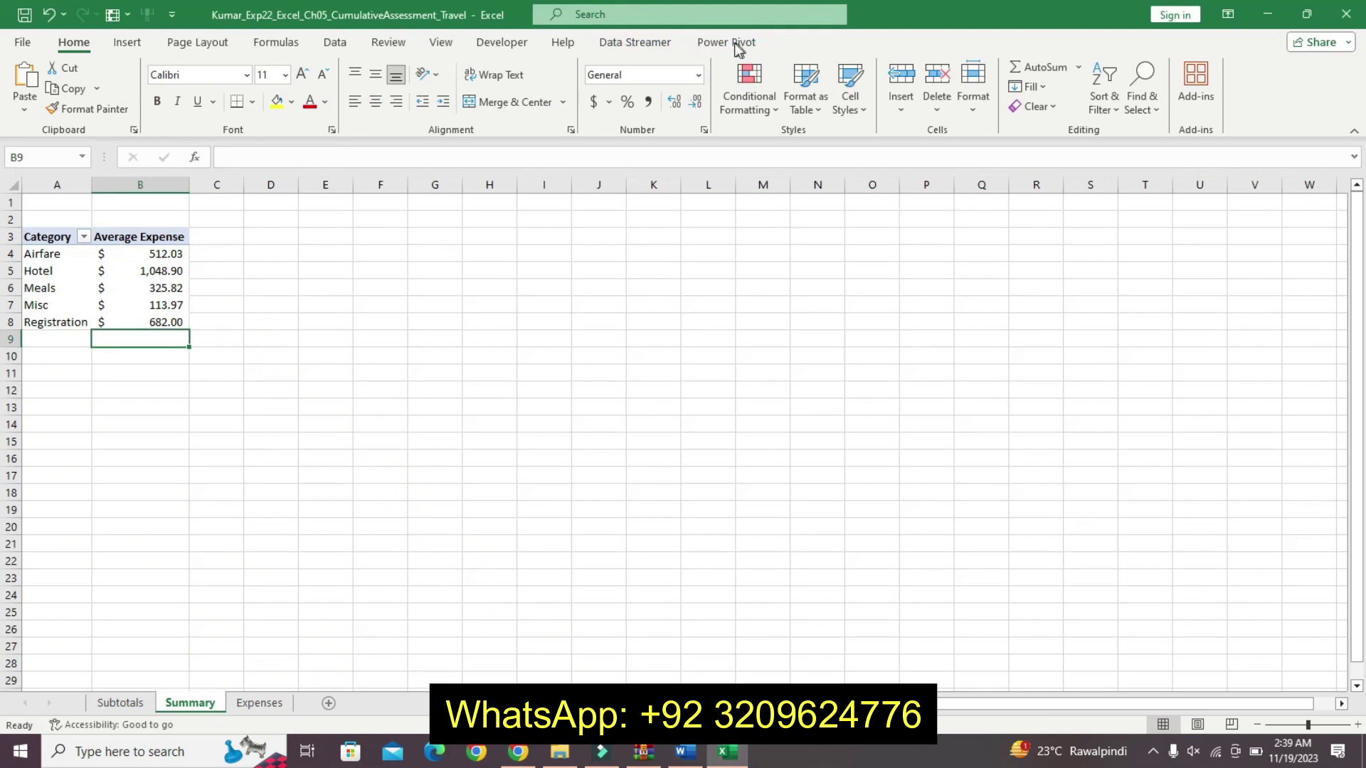
click(107, 236)
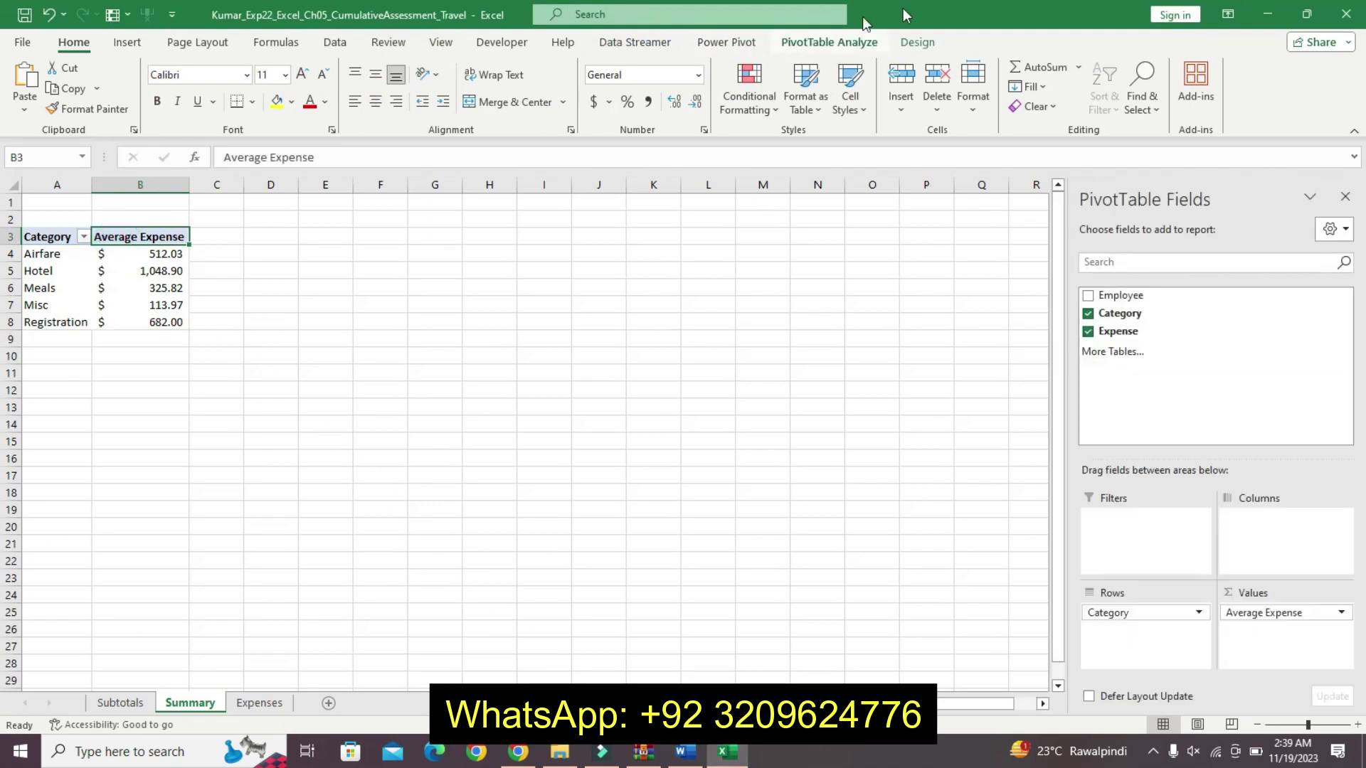
click(916, 40)
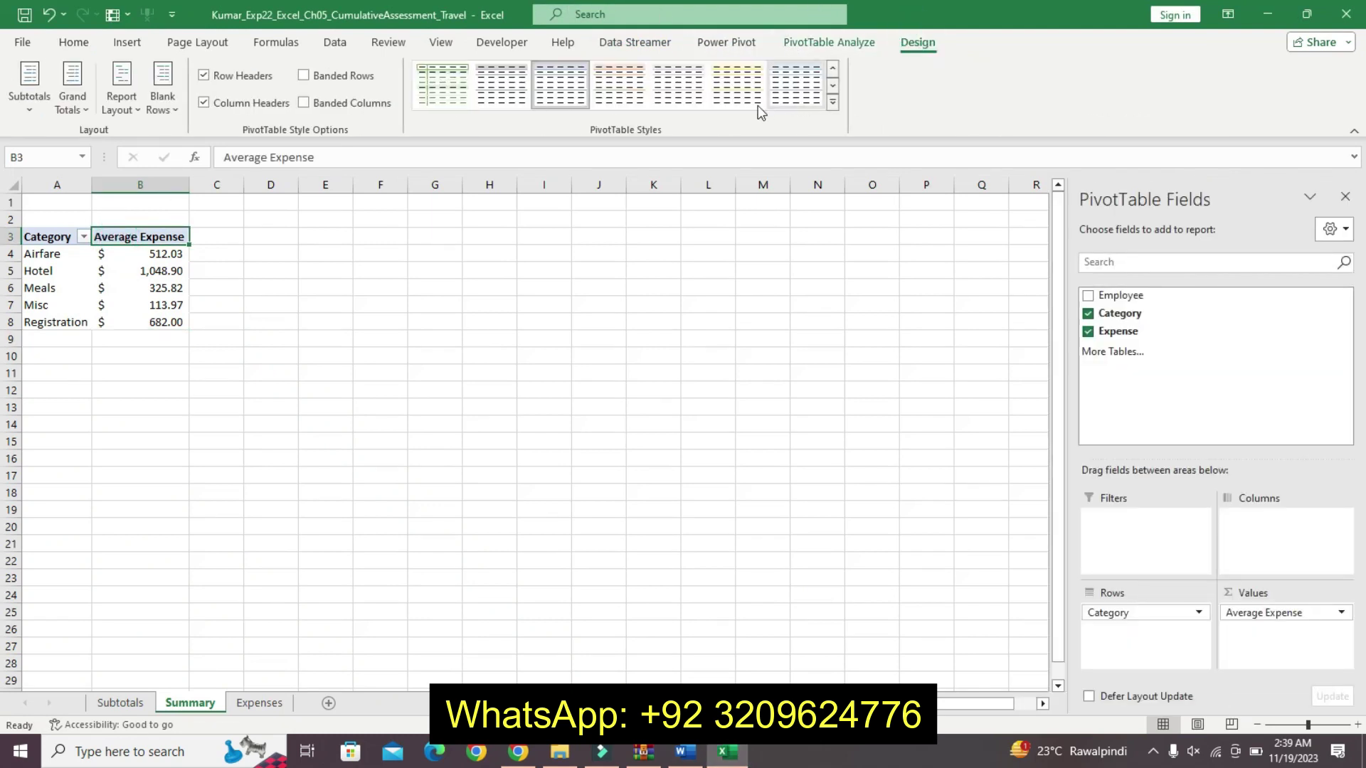
click(831, 101)
click(834, 366)
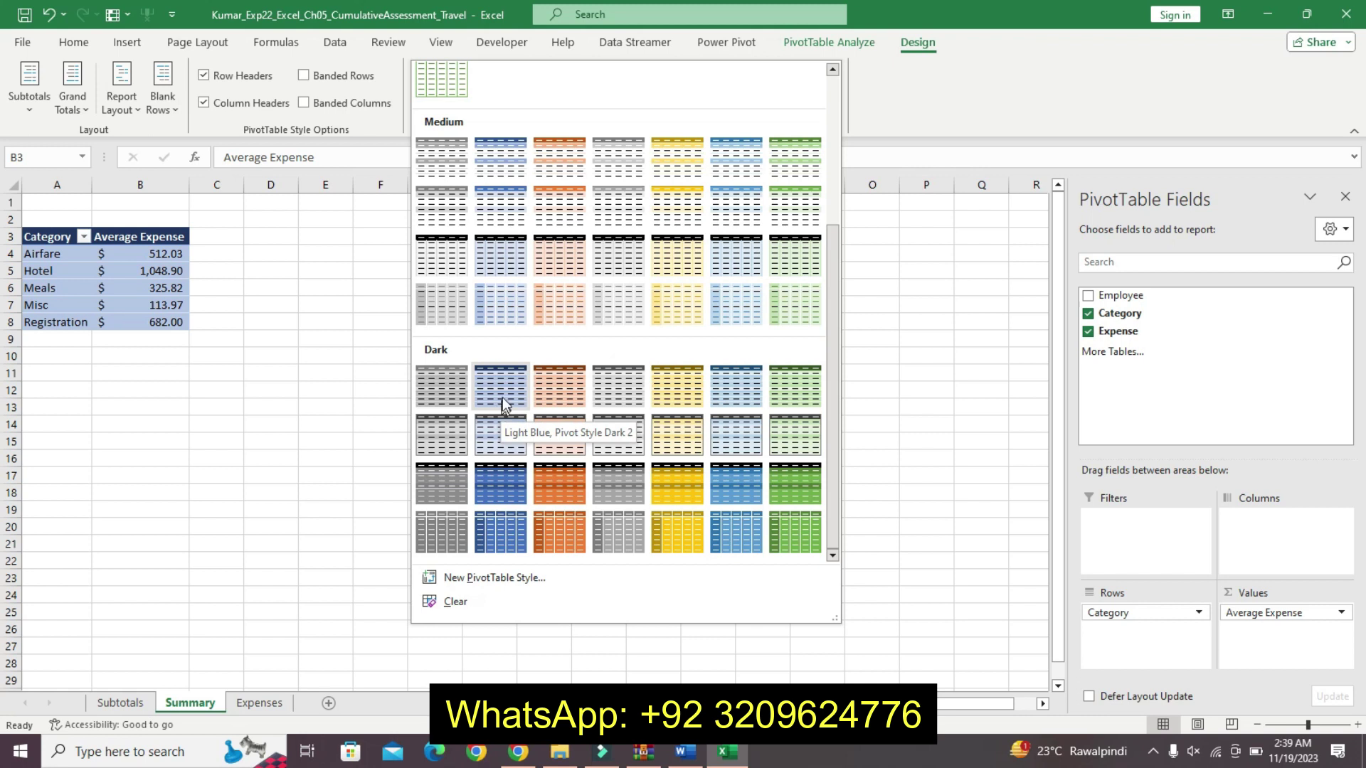
click(502, 395)
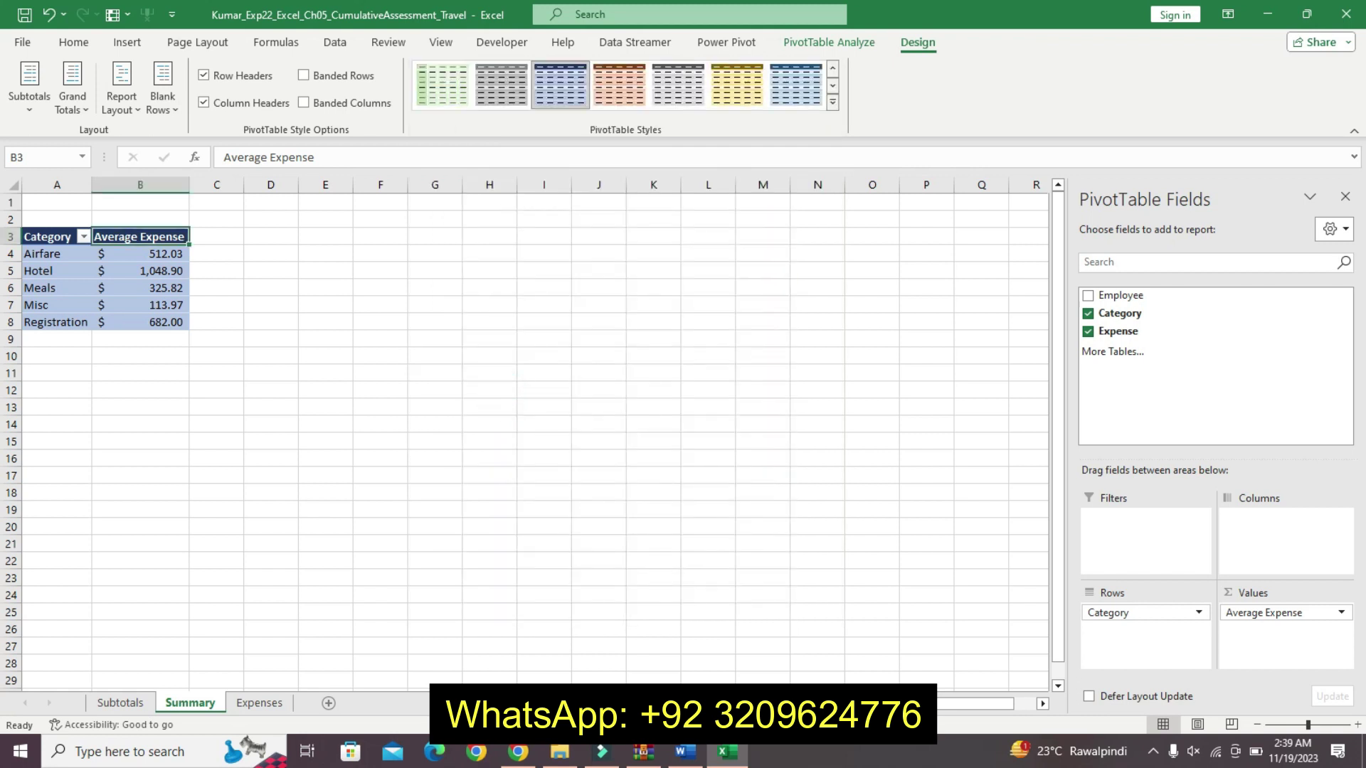
- Recheck the step 10 instruction and display banded rows in the PivotTable
key(alt+Tab)
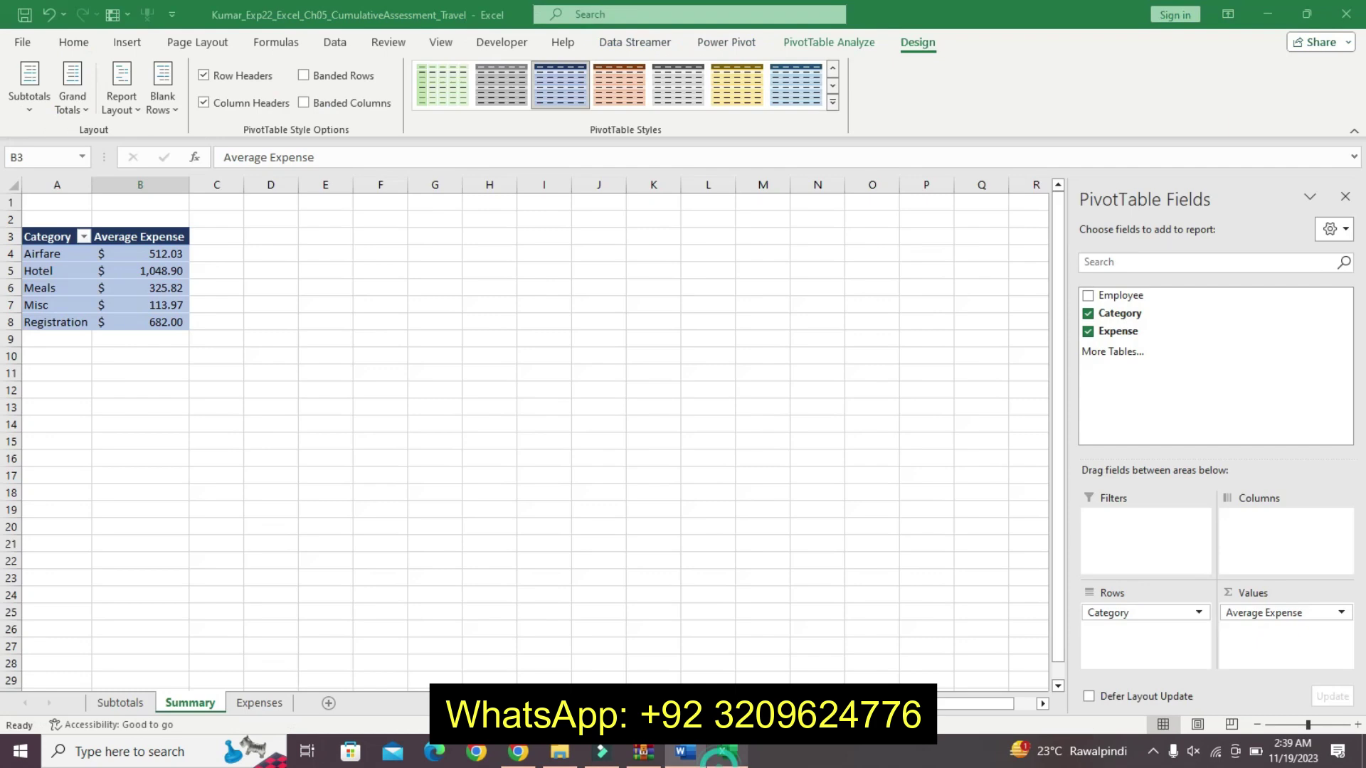
key(alt+Tab)
click(317, 76)
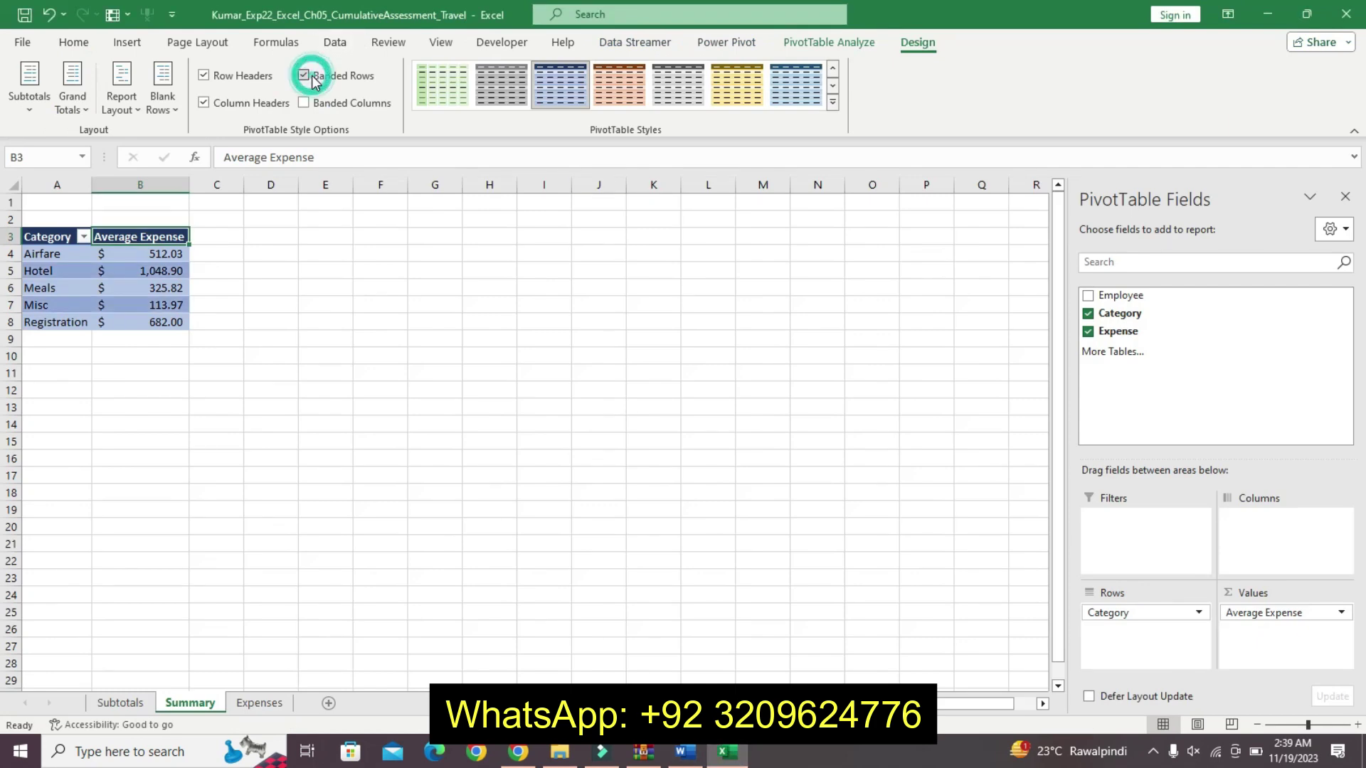
- Switch to Word and undo the highlighting, bold and font size changes on the step 10 instruction
click(684, 753)
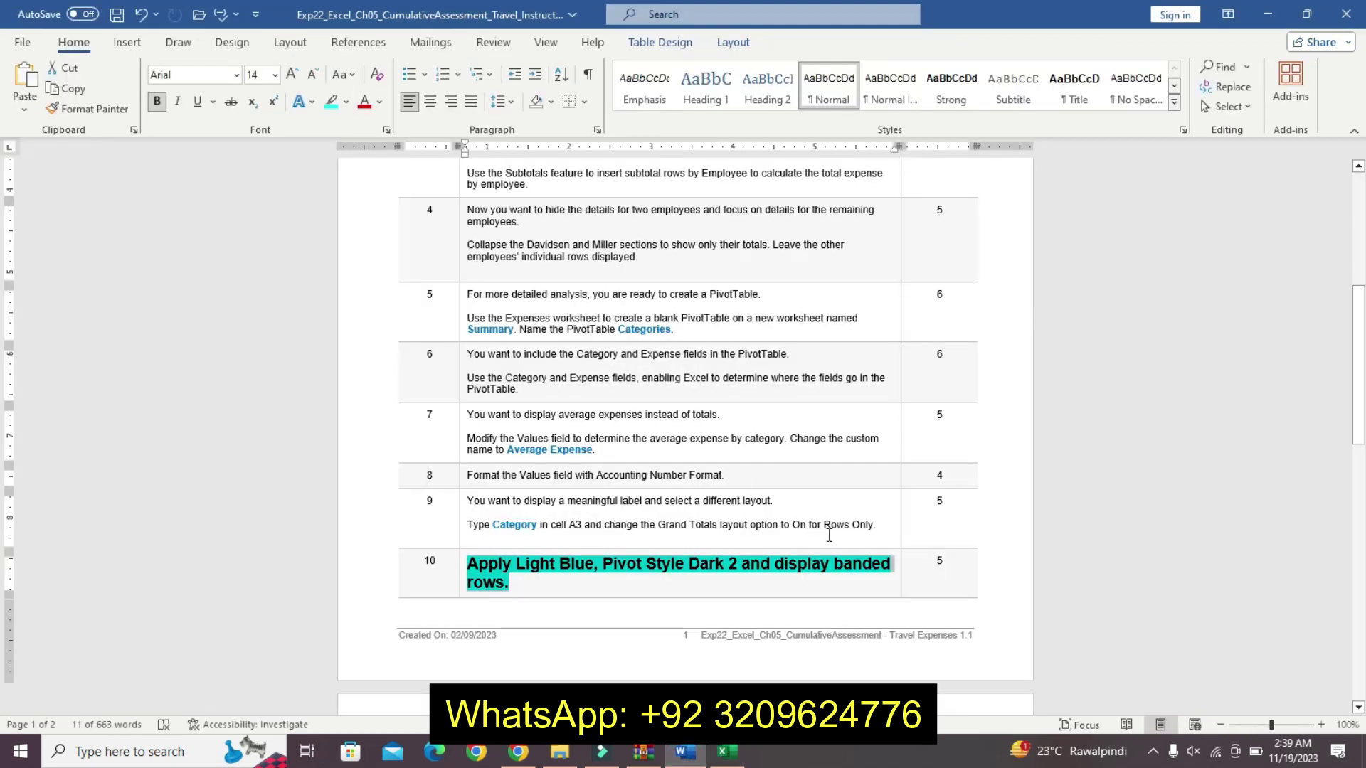
key(ctrl+z)
key(ctrl+z)
key(ctrl+z)
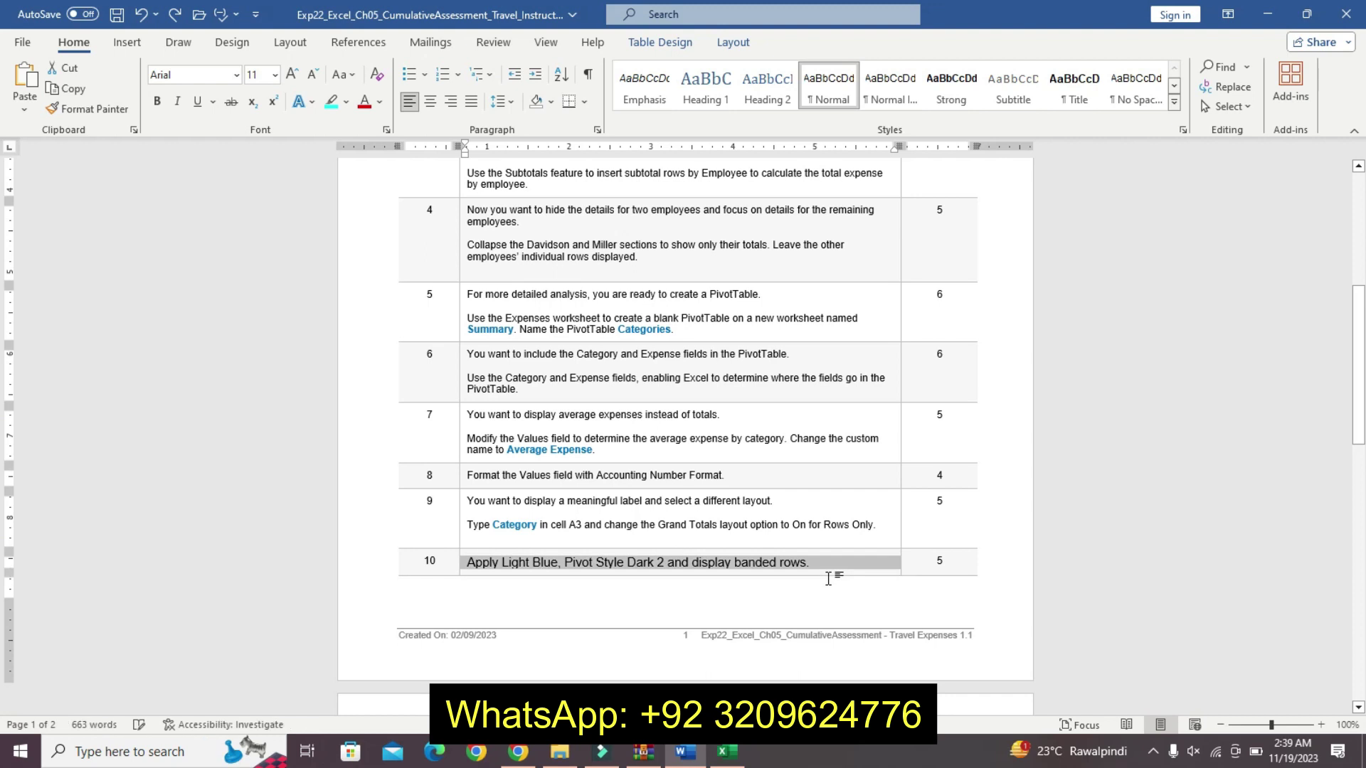
key(ctrl+z)
- Highlight the introductory sentence of step 11 about inserting and formatting a slicer in yellow
drag(1359, 313, 1362, 496)
mouse_move(1360, 497)
mouse_down()
mouse_move(1359, 410)
mouse_move(1359, 479)
mouse_up()
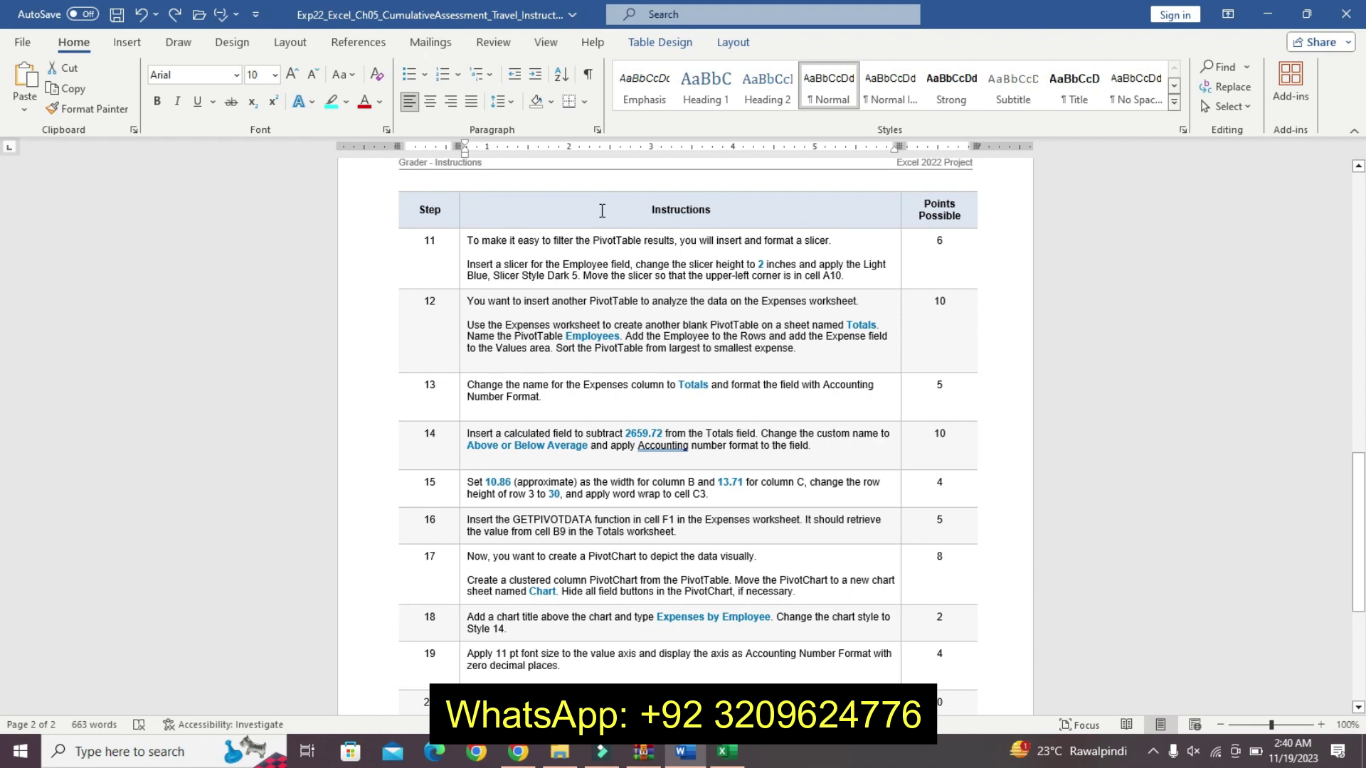
triple_click(470, 239)
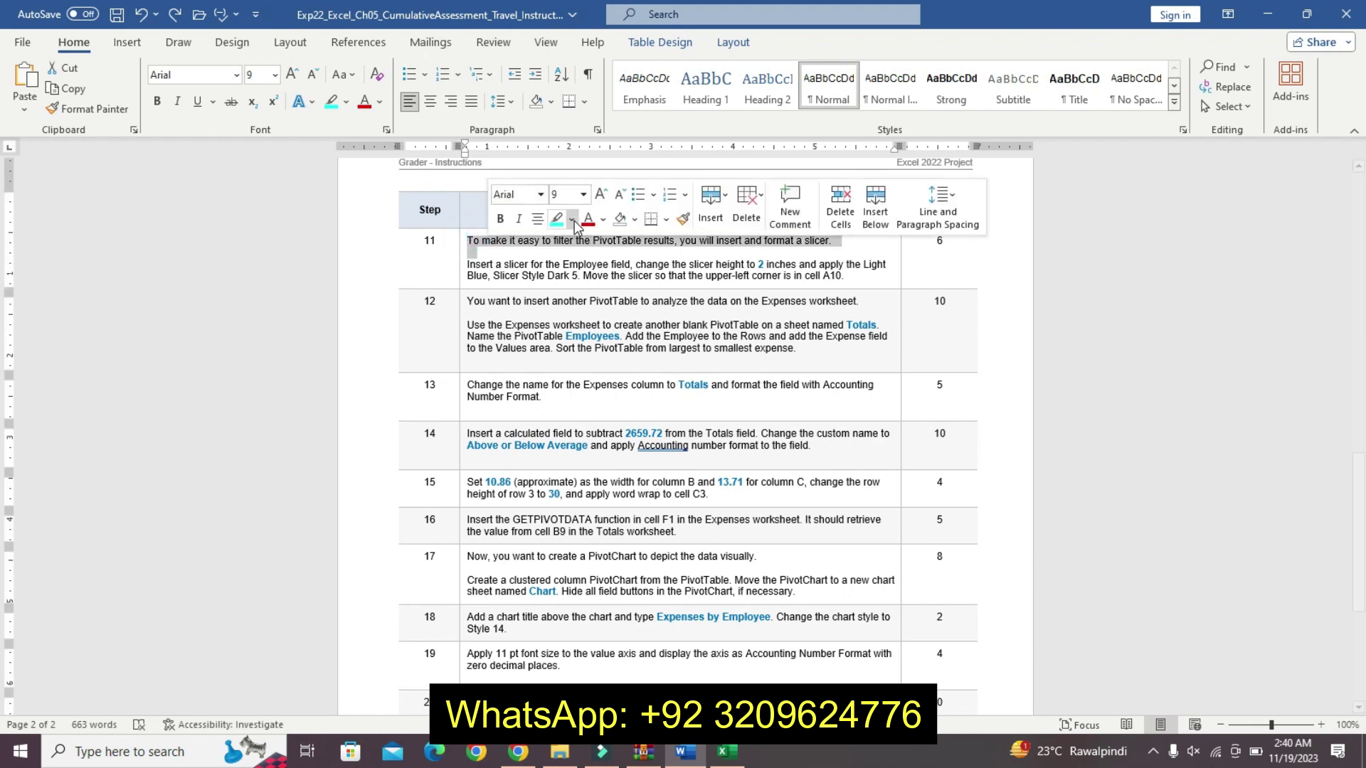
click(571, 219)
click(562, 244)
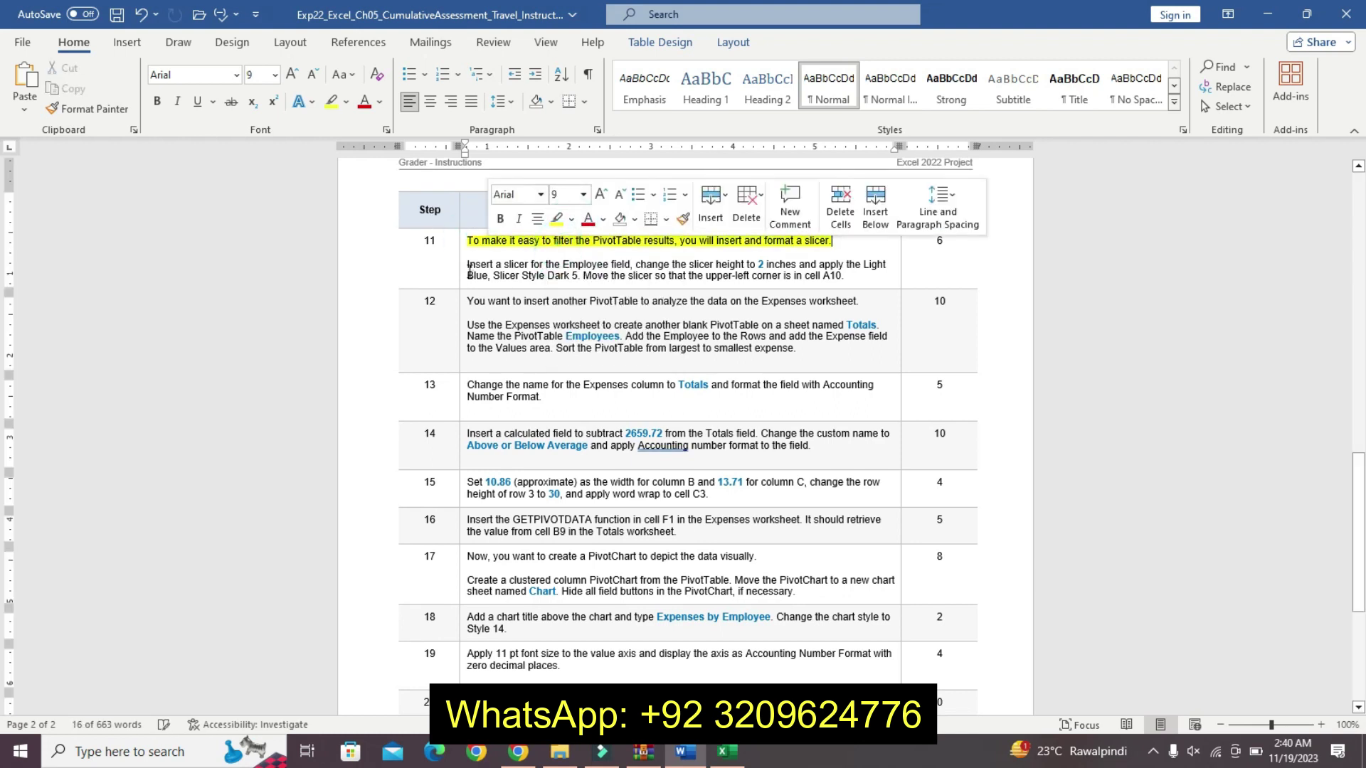
- Format step 11's slicer instruction paragraph as 12 pt bold with turquoise highlighting
click(472, 262)
triple_click(470, 263)
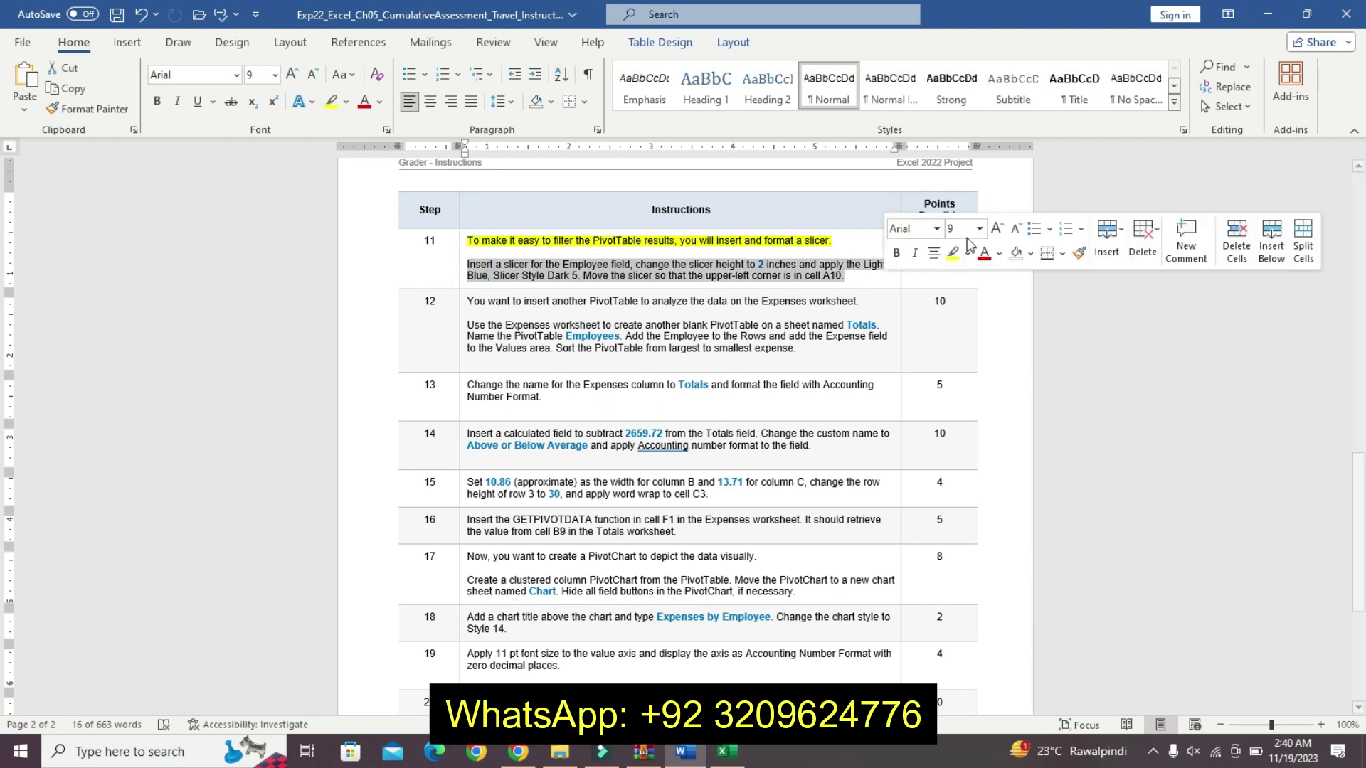
click(996, 229)
click(997, 229)
click(997, 230)
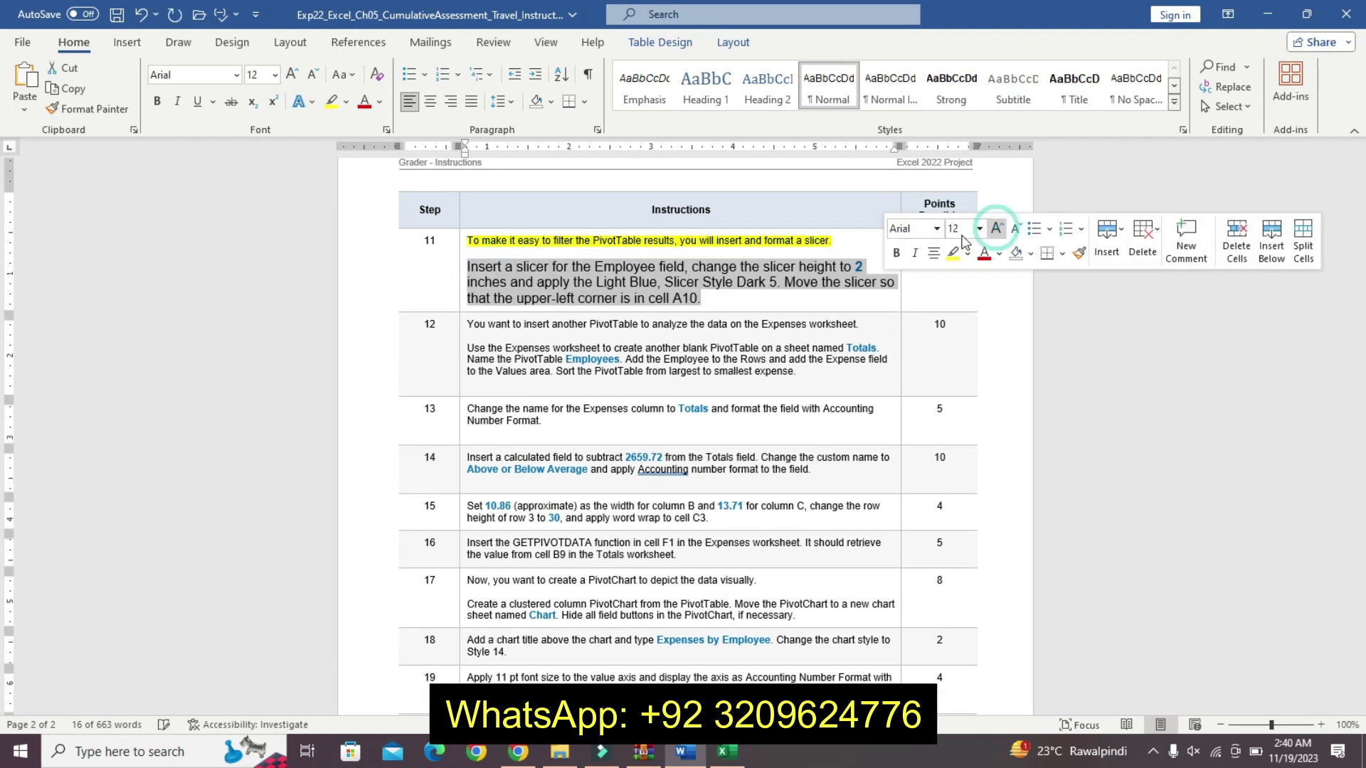
click(896, 252)
click(968, 254)
click(1016, 281)
click(744, 301)
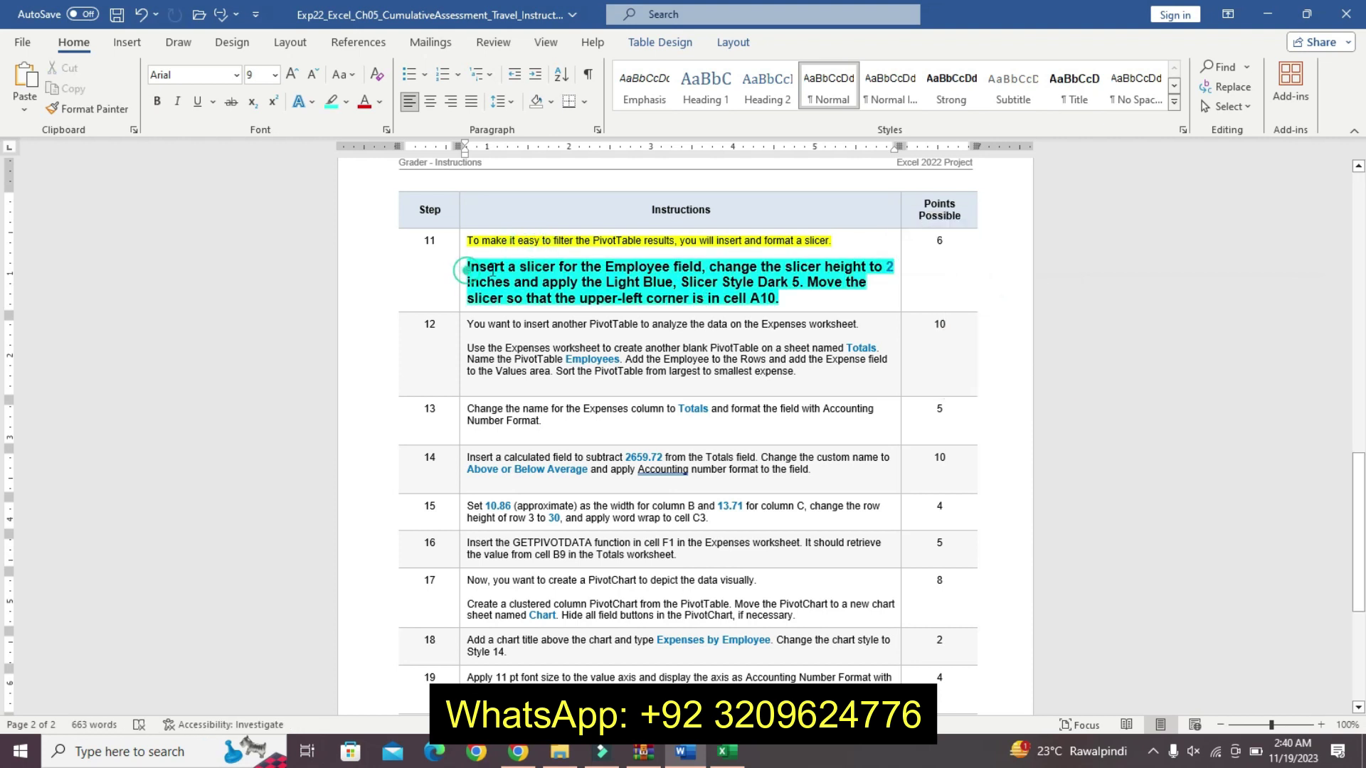
drag(744, 301, 800, 306)
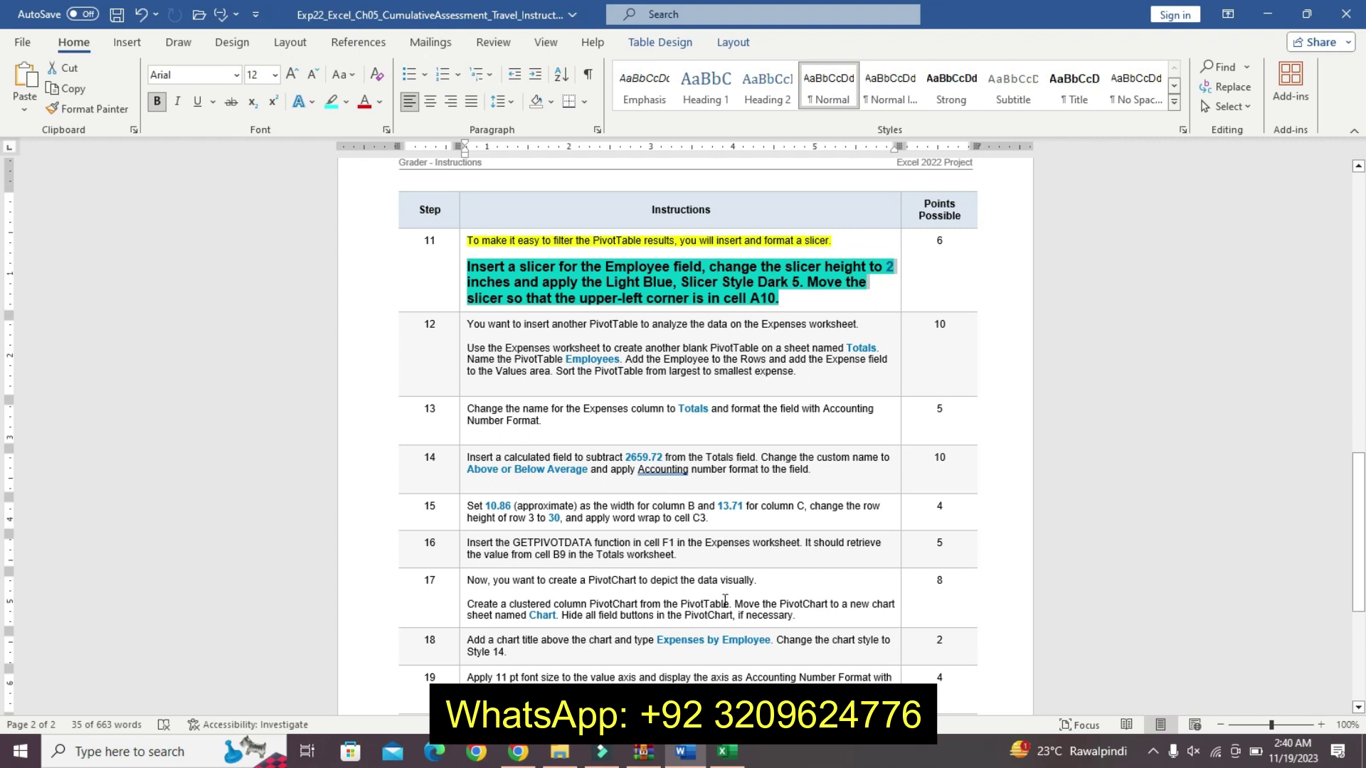
- Switch to Excel and insert a slicer for the Employee field of the Summary sheet's PivotTable
click(727, 752)
click(98, 337)
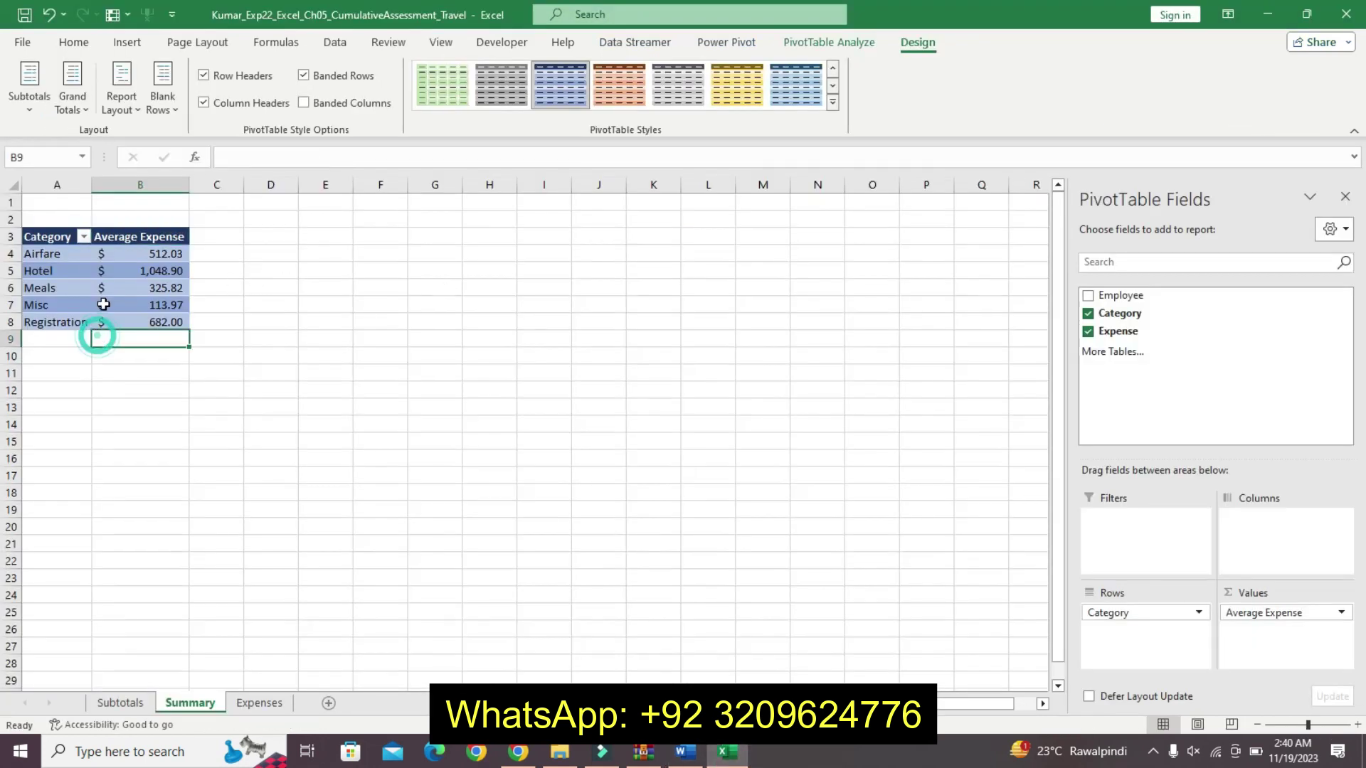
click(137, 288)
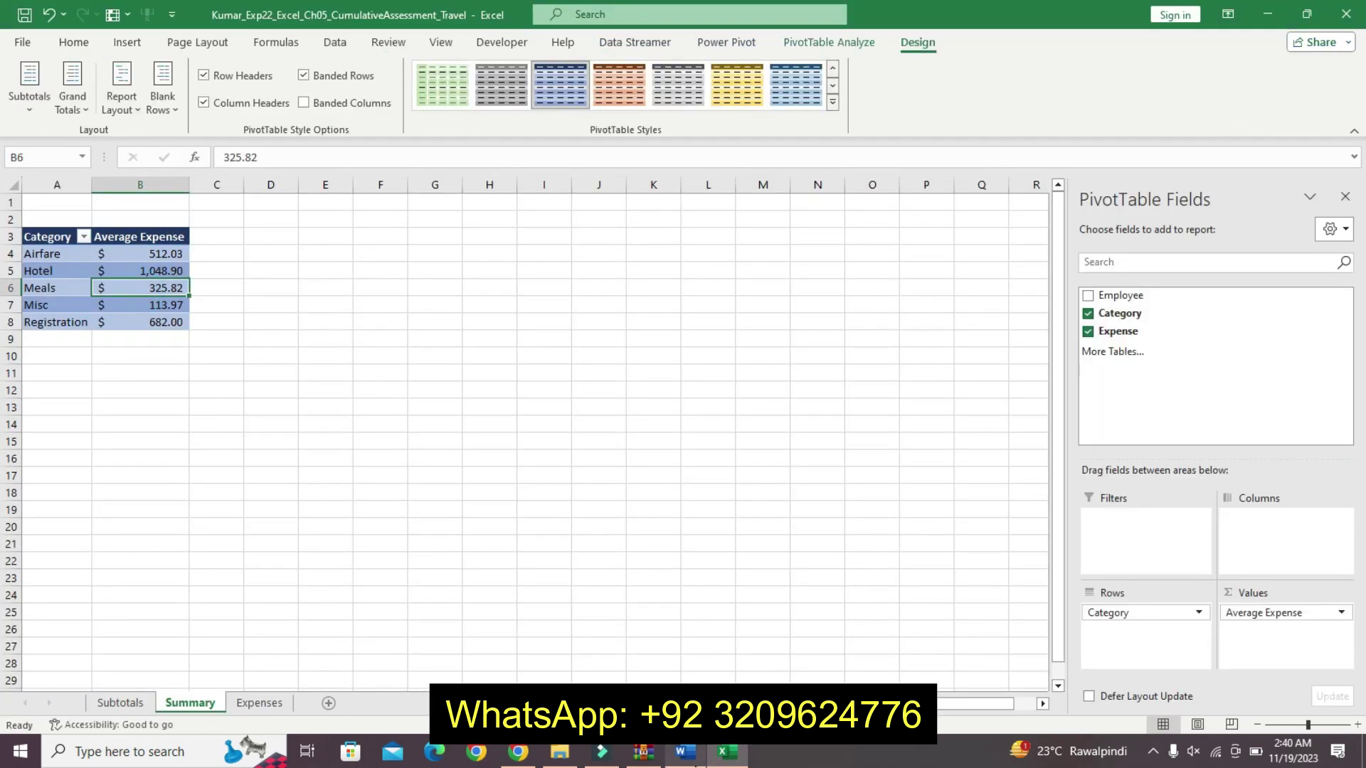
click(695, 761)
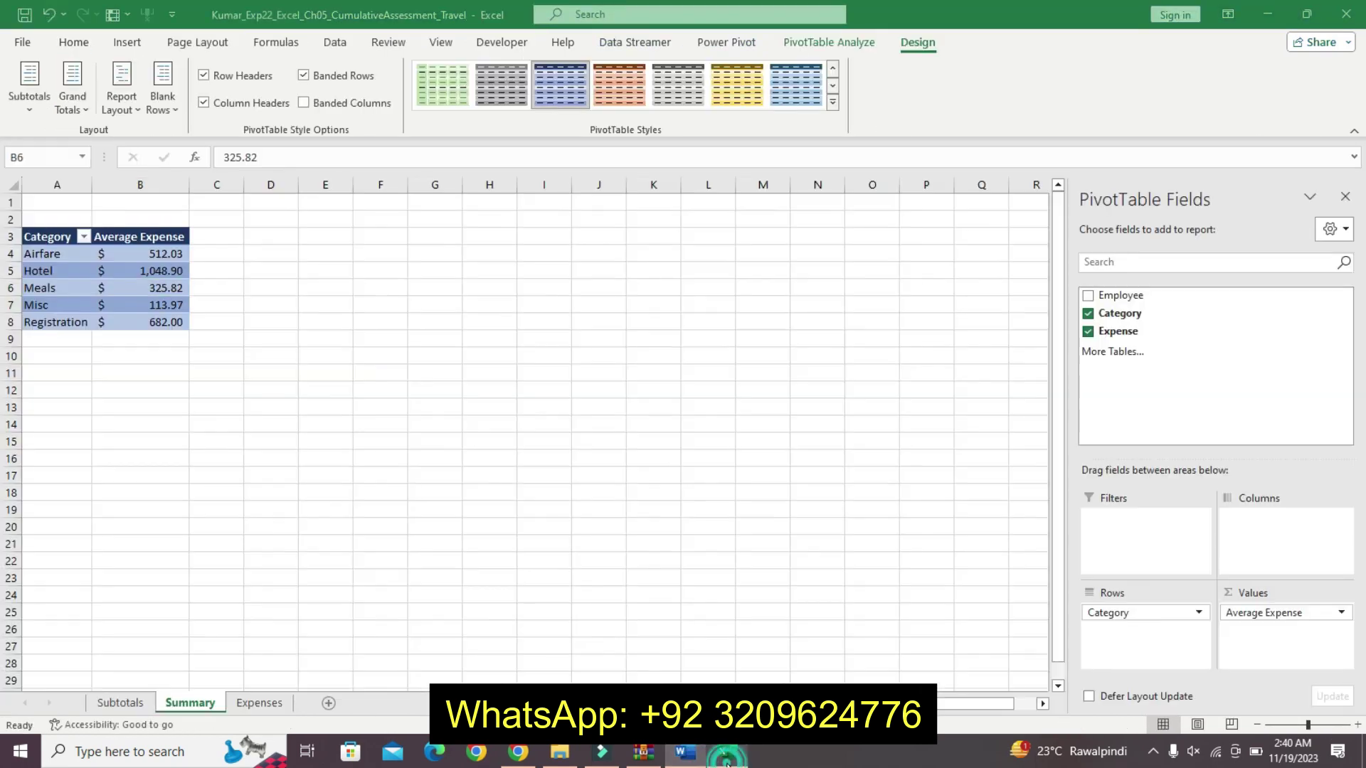
click(727, 752)
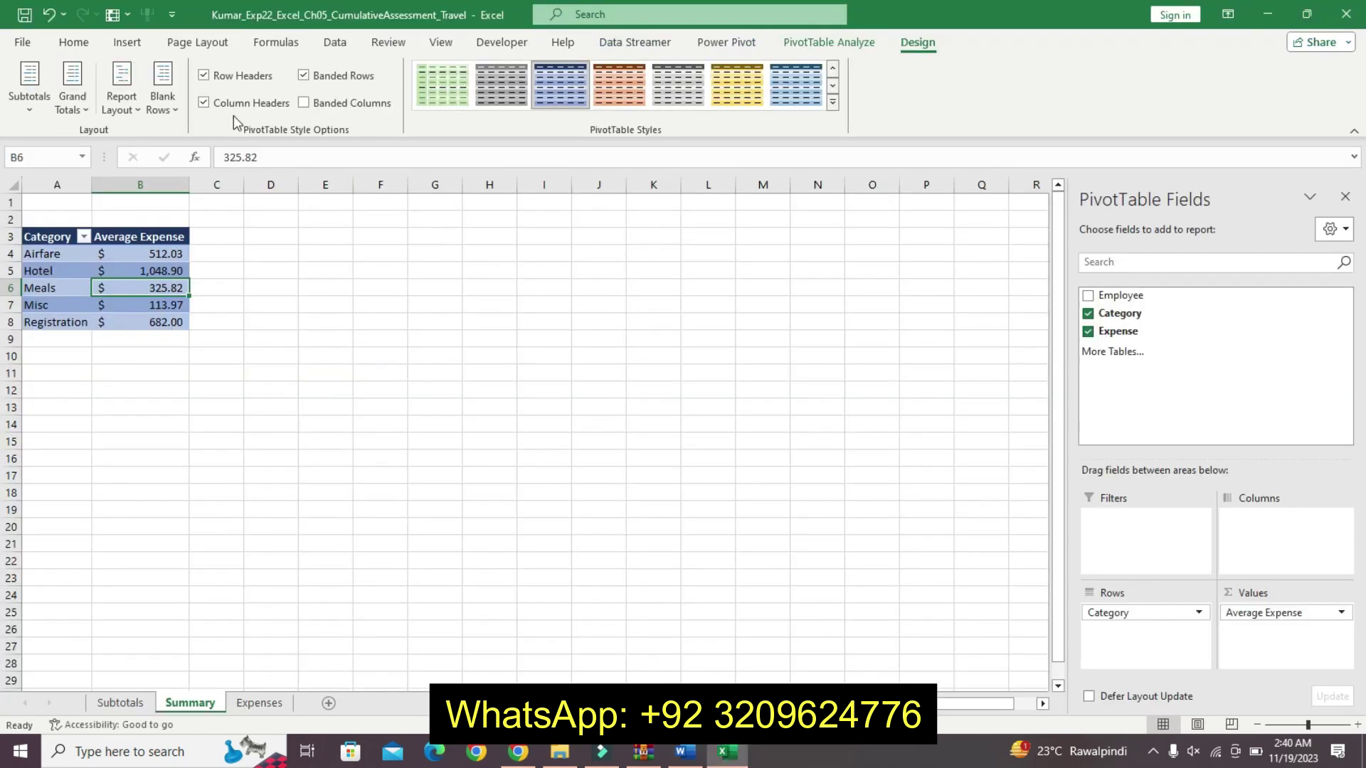
click(127, 42)
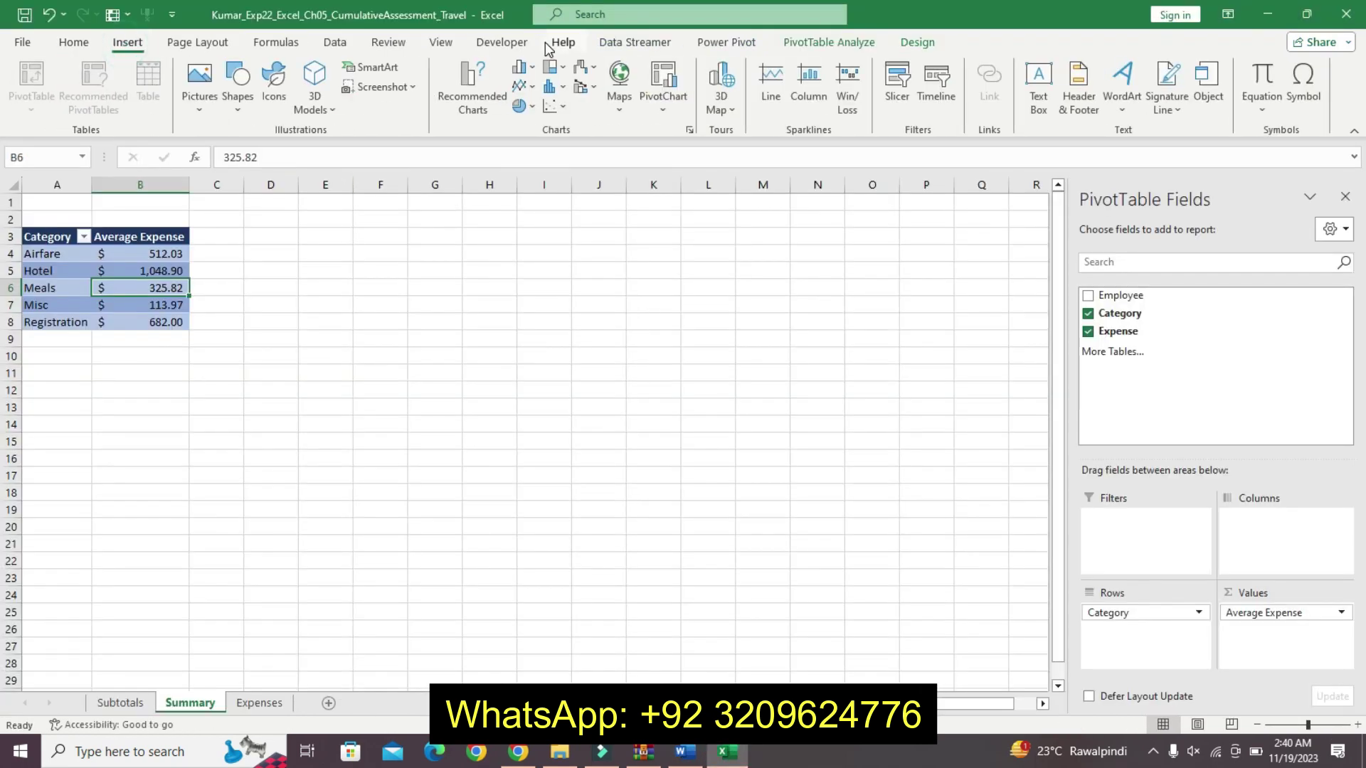
click(898, 86)
click(661, 352)
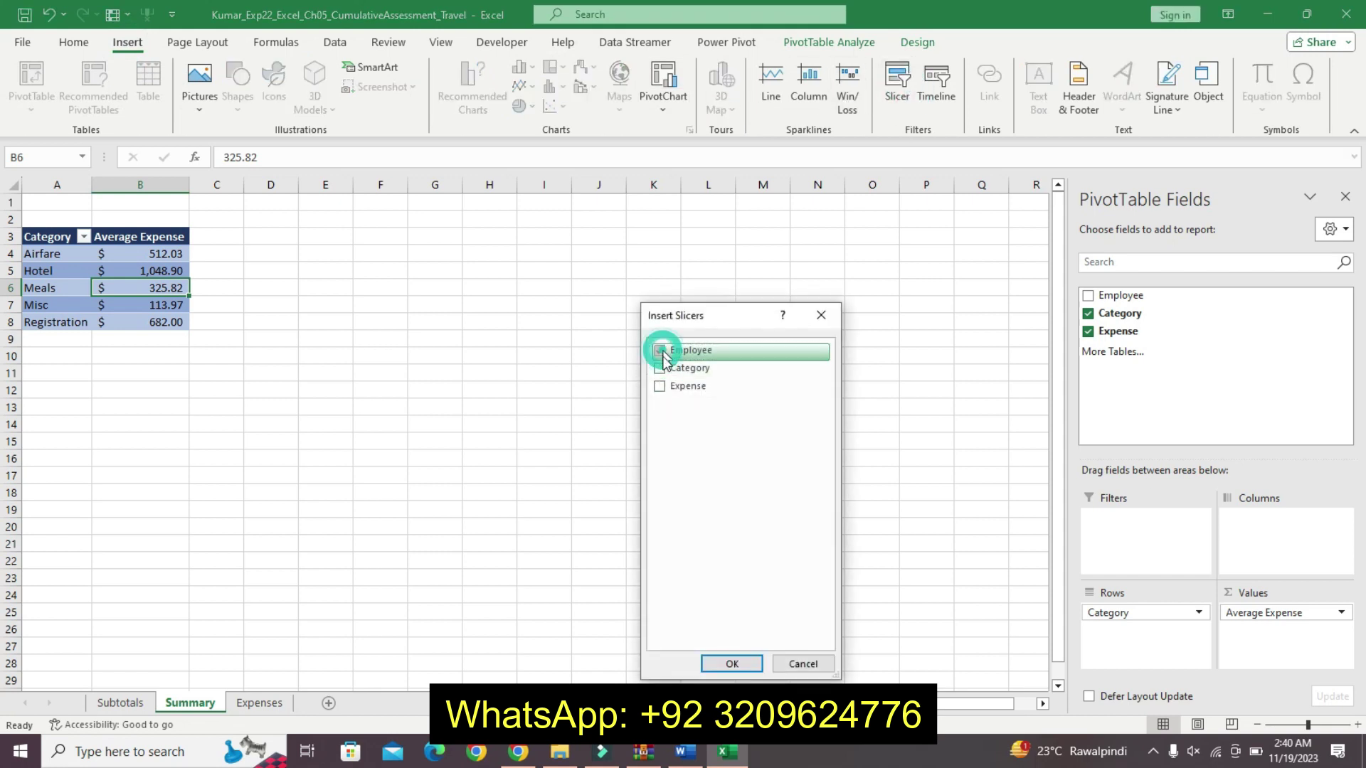
click(718, 663)
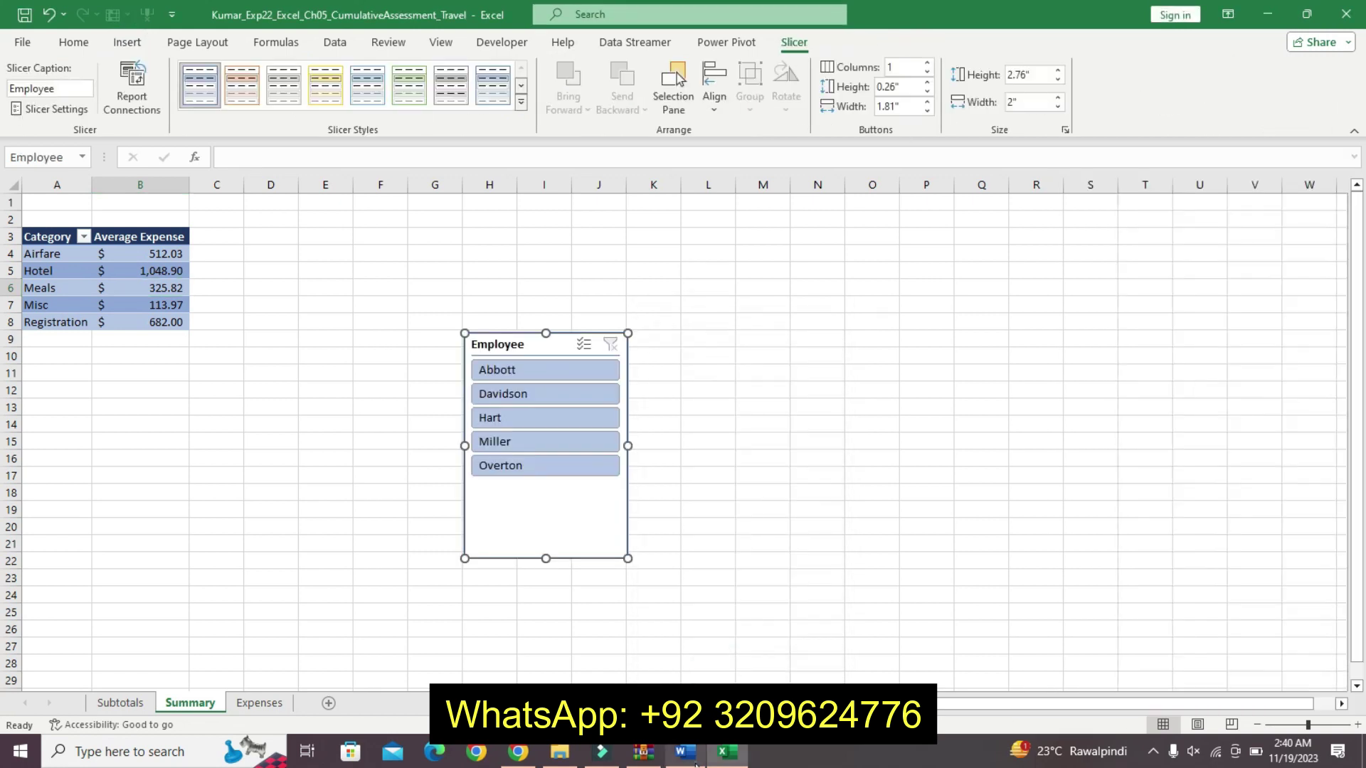
- Check the step 11 instruction in Word and set the Employee slicer's height to 2 inches in Excel
click(696, 764)
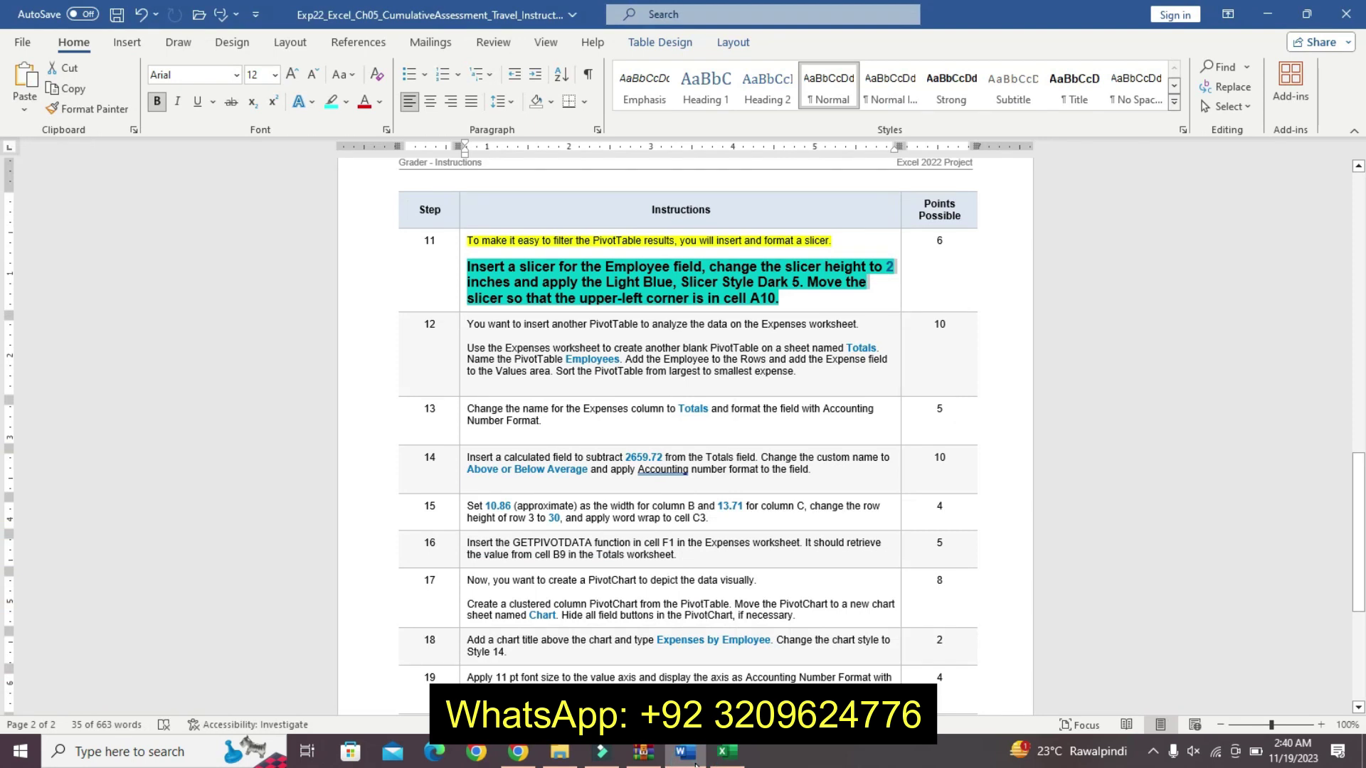
click(726, 752)
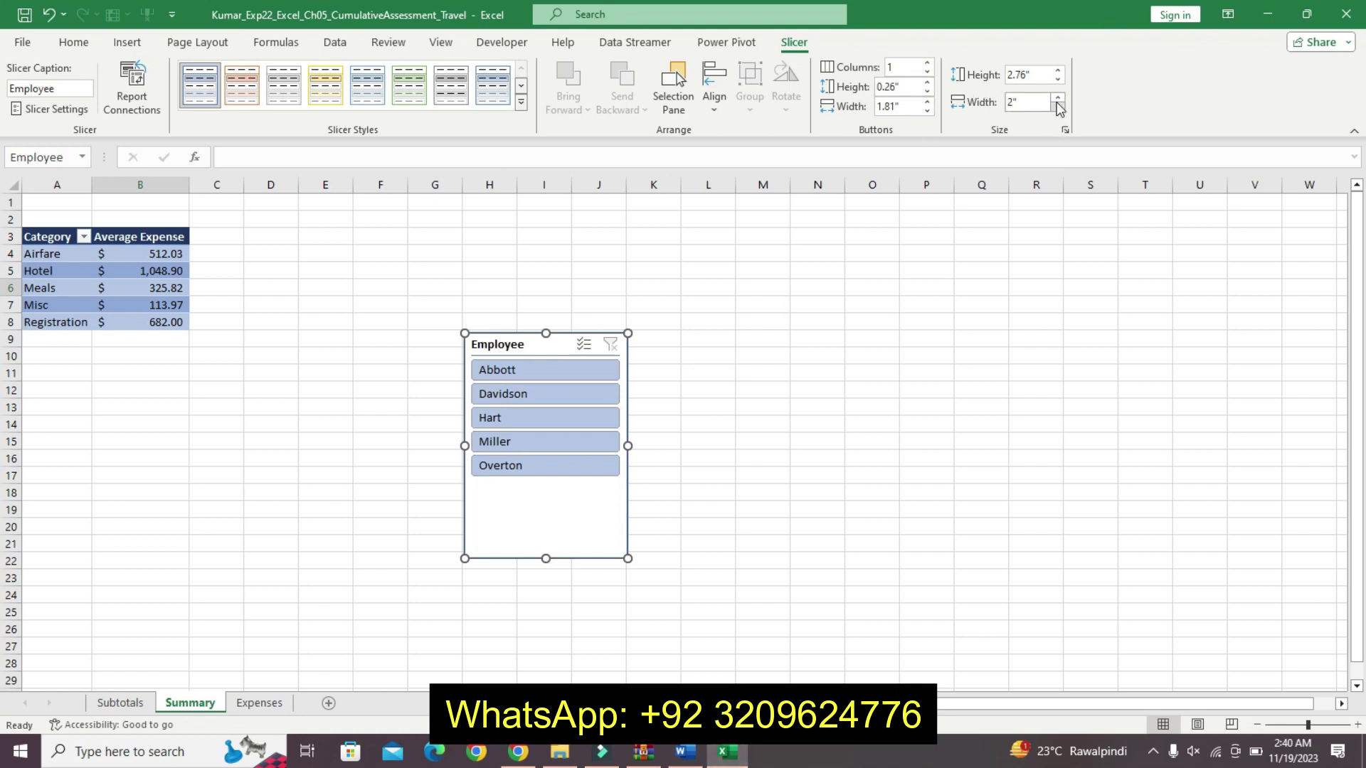
click(685, 752)
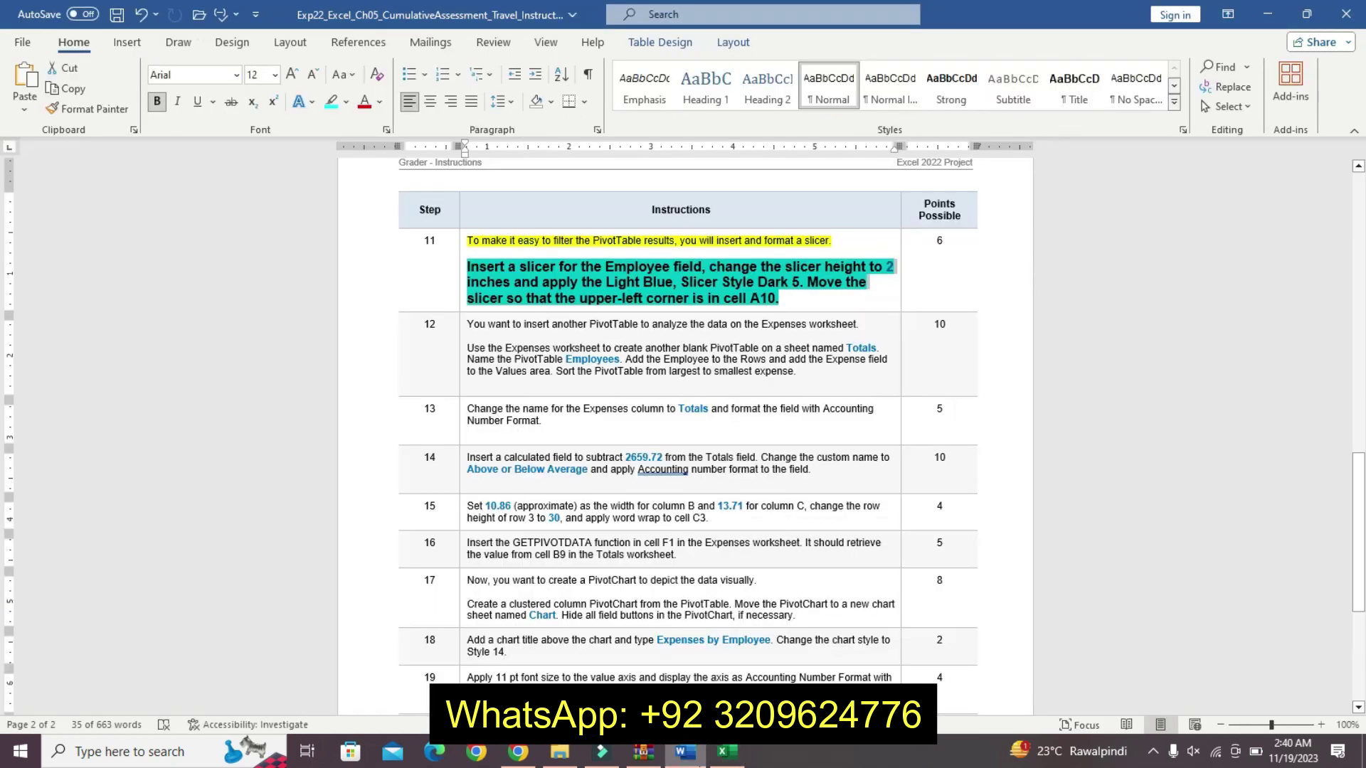
mouse_move(717, 761)
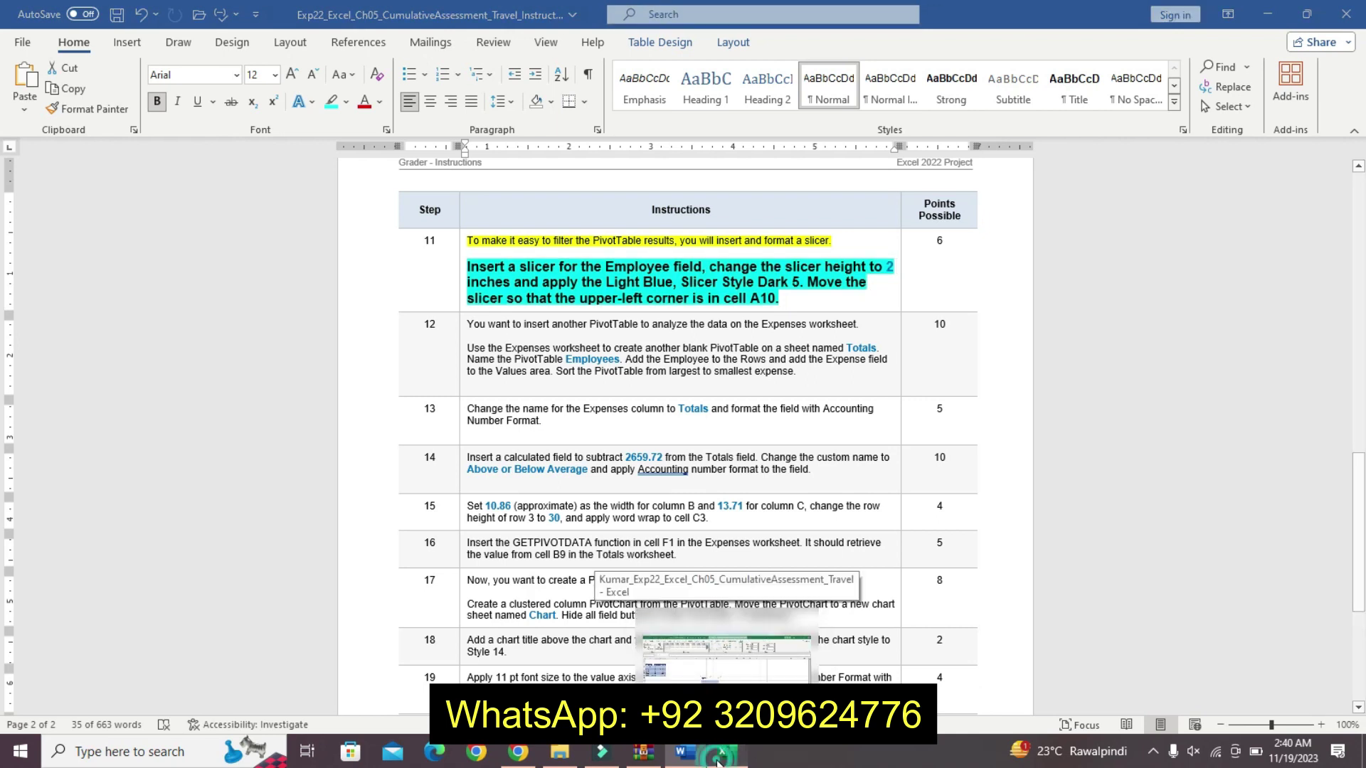
click(725, 658)
drag(1058, 81, 1058, 80)
click(1058, 80)
click(1058, 80)
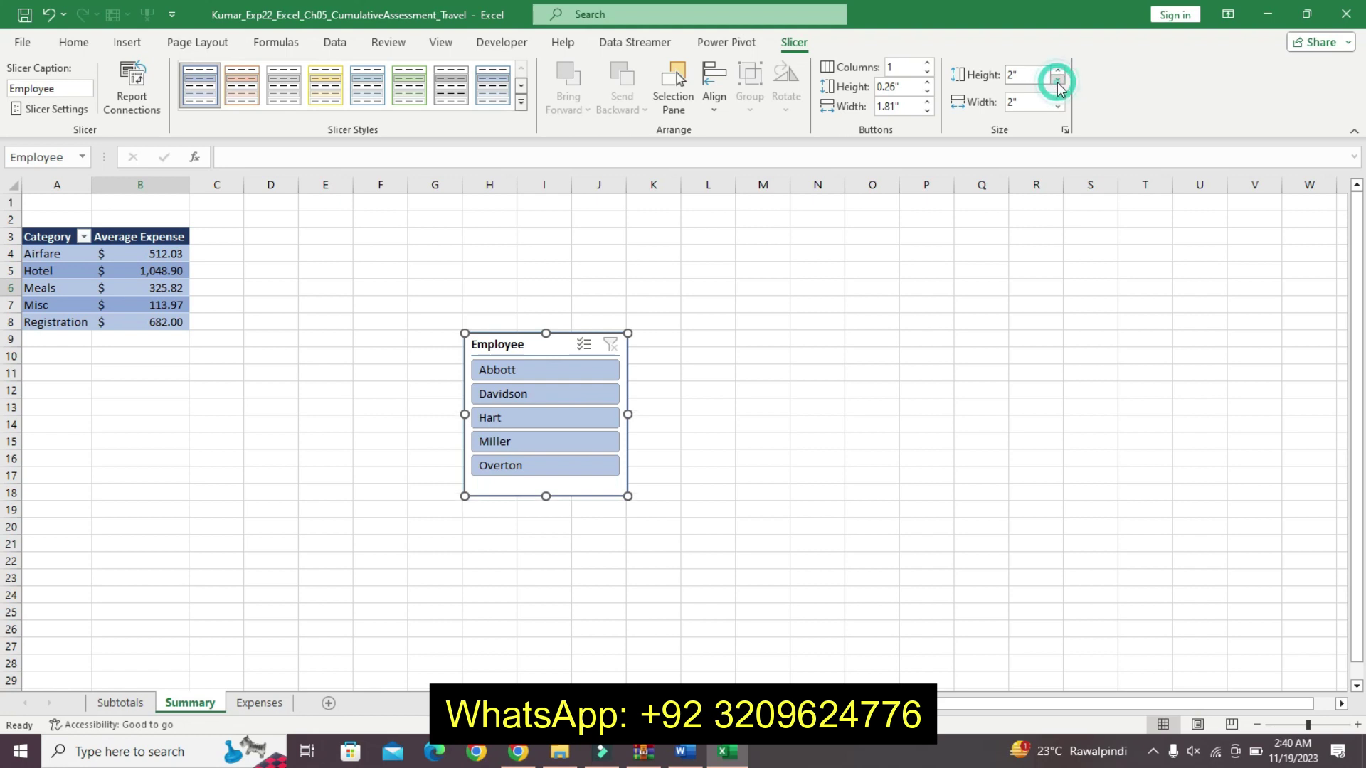
- Recheck the slicer style in the Word instructions and apply Light Blue, Slicer Style Dark 5 to the Employee slicer
click(694, 756)
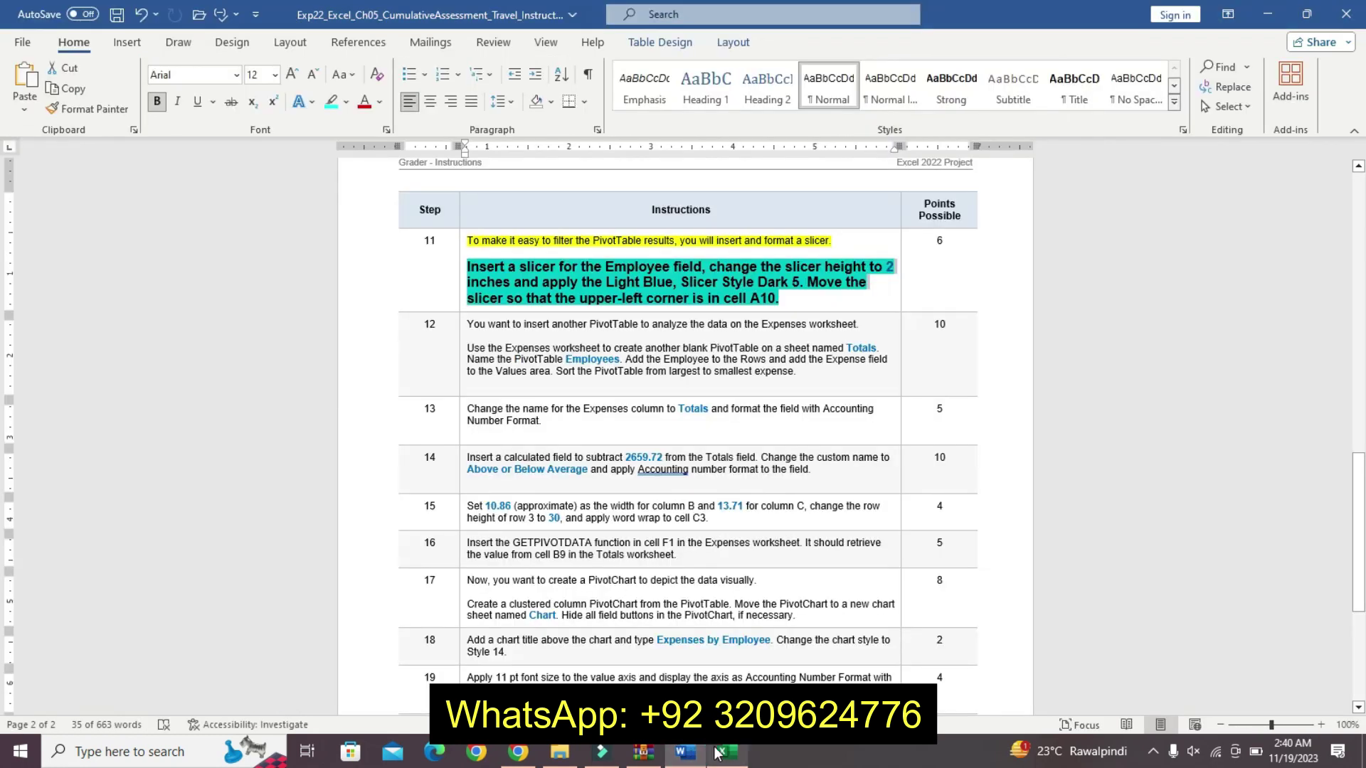
click(721, 756)
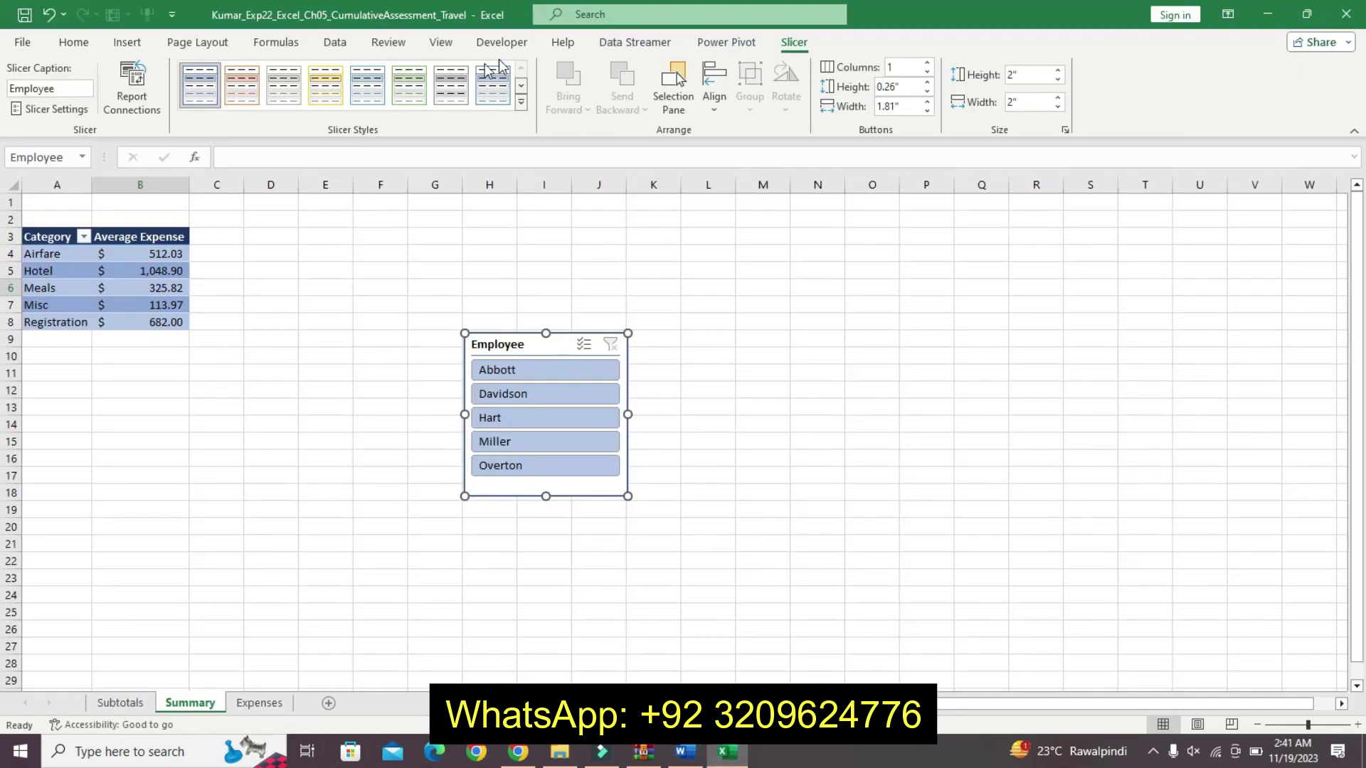
click(529, 103)
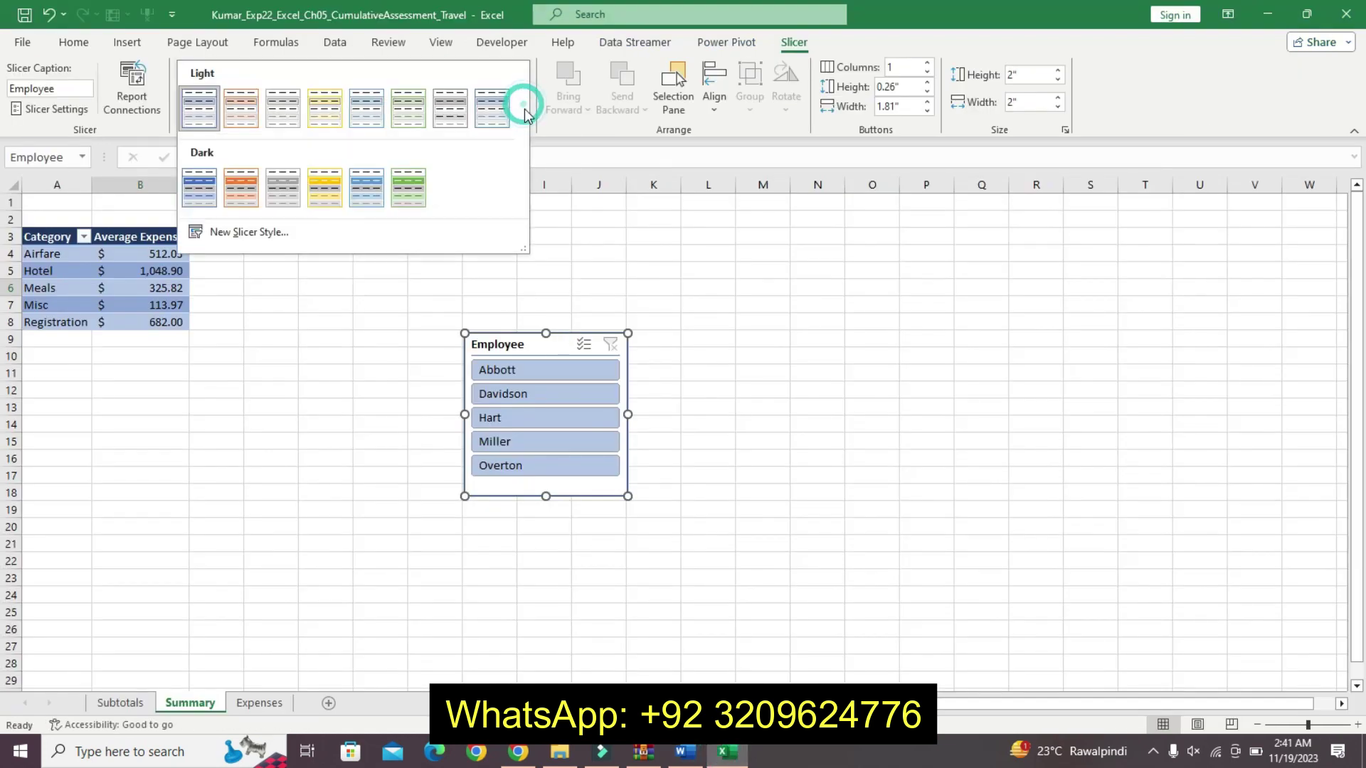
click(362, 196)
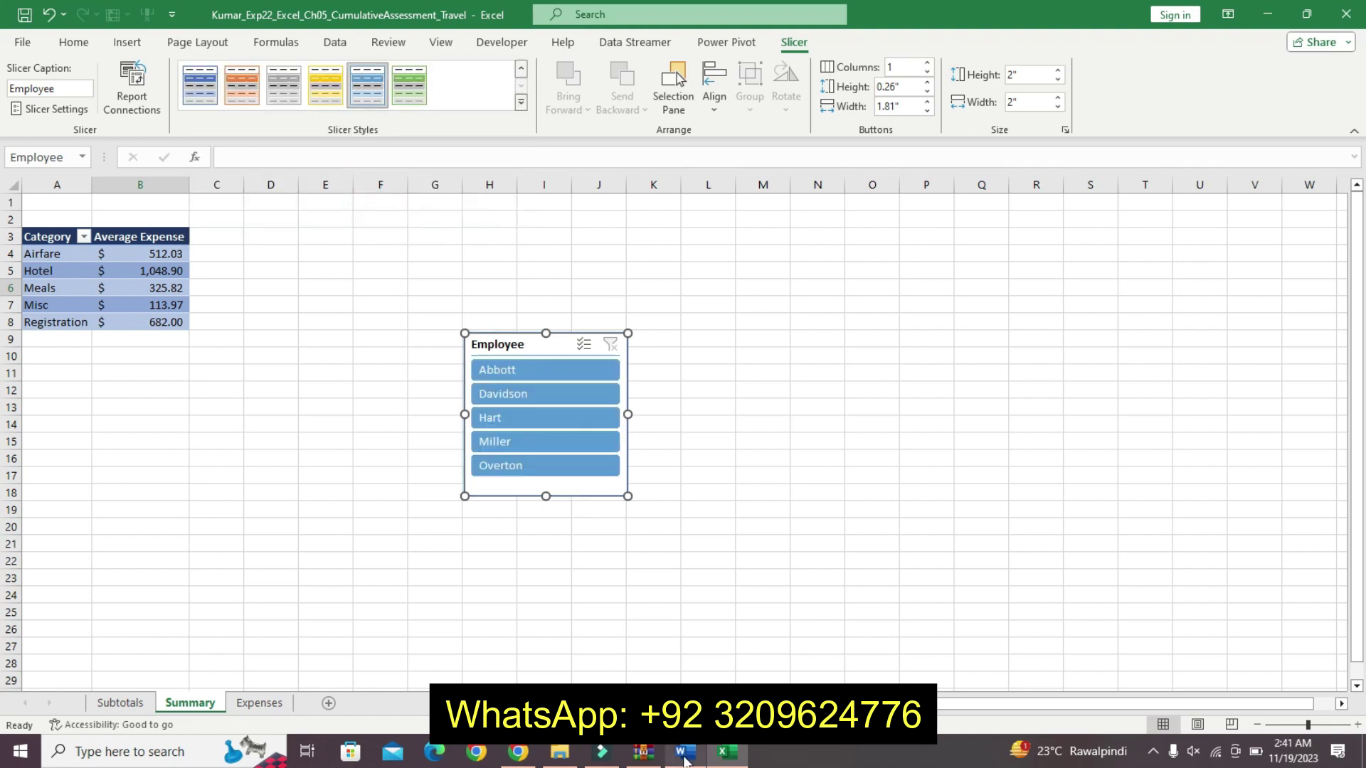
- Check the slicer position in the Word instructions and move the Employee slicer's upper-left corner to cell A10 in Excel
click(683, 756)
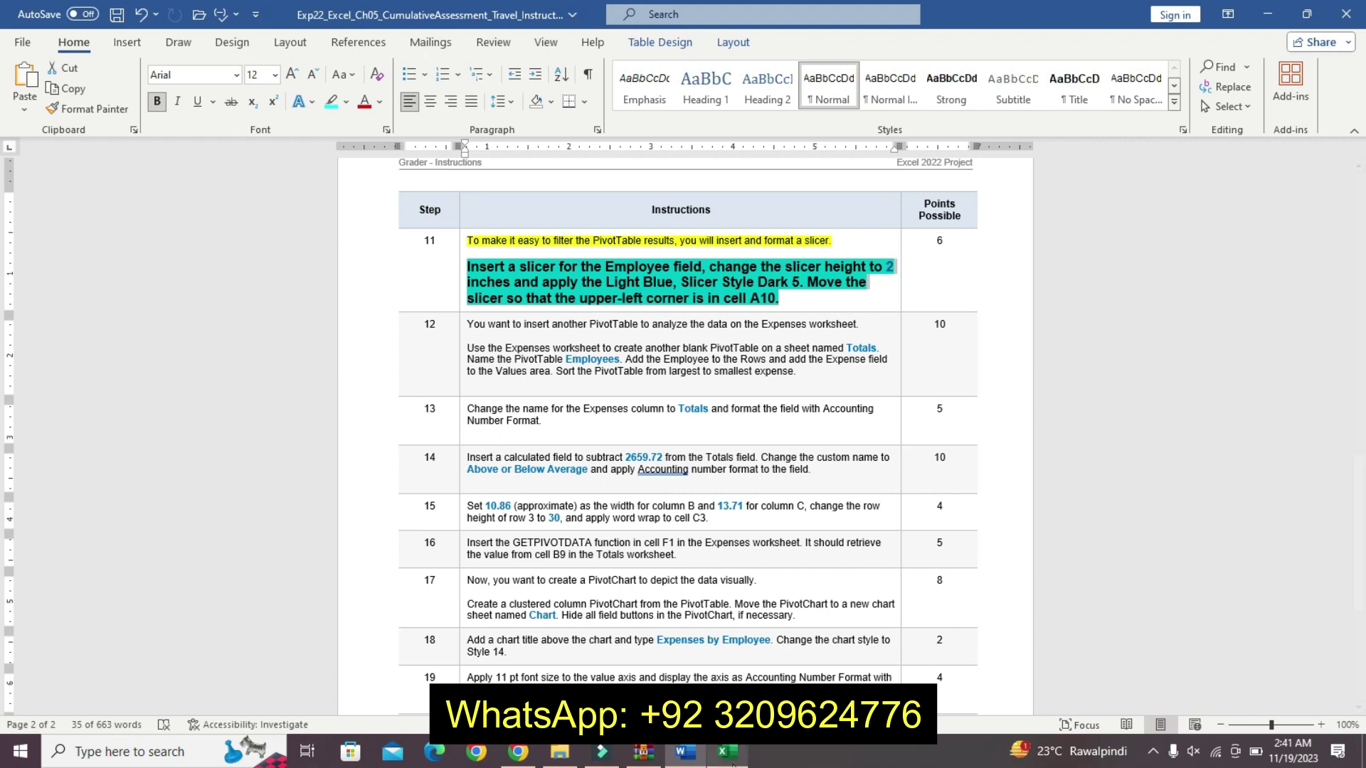
click(727, 752)
drag(553, 345, 43, 364)
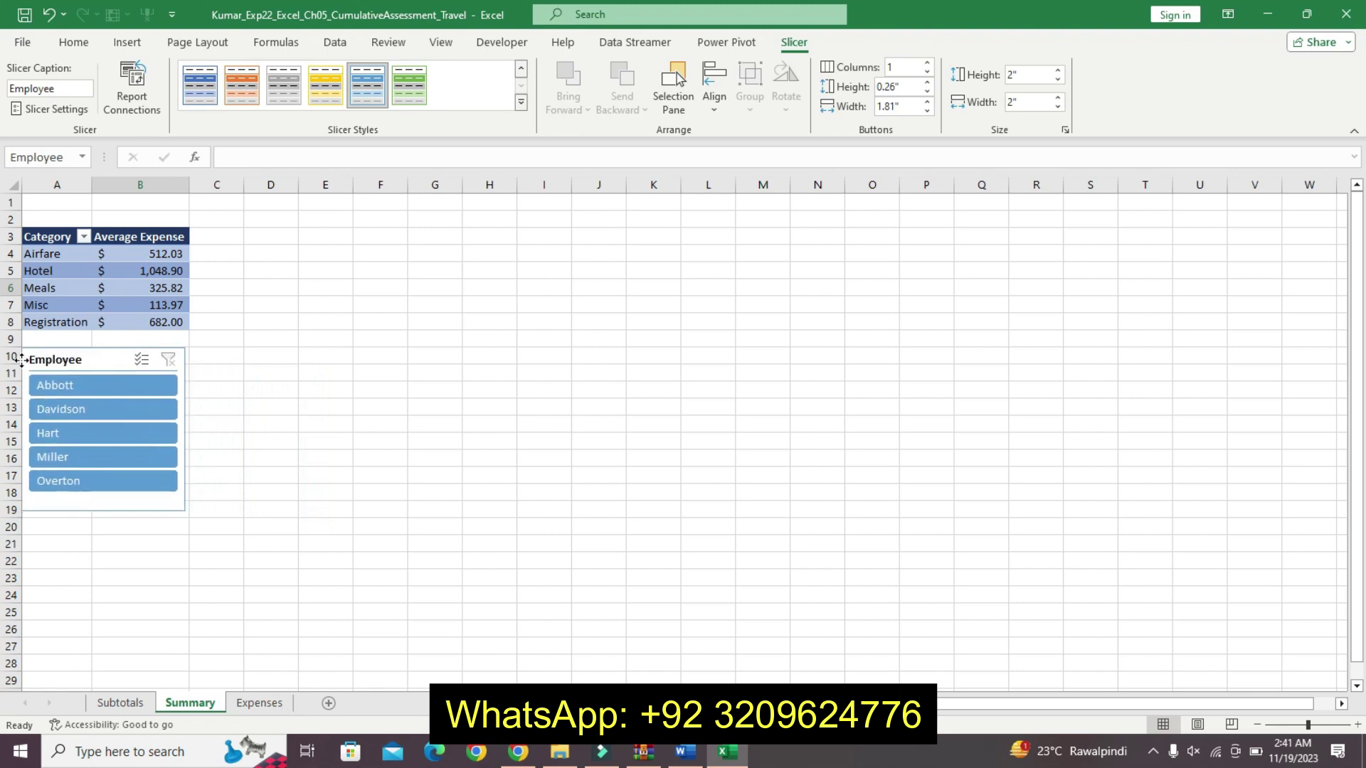
key(ctrl+z)
drag(502, 345, 29, 358)
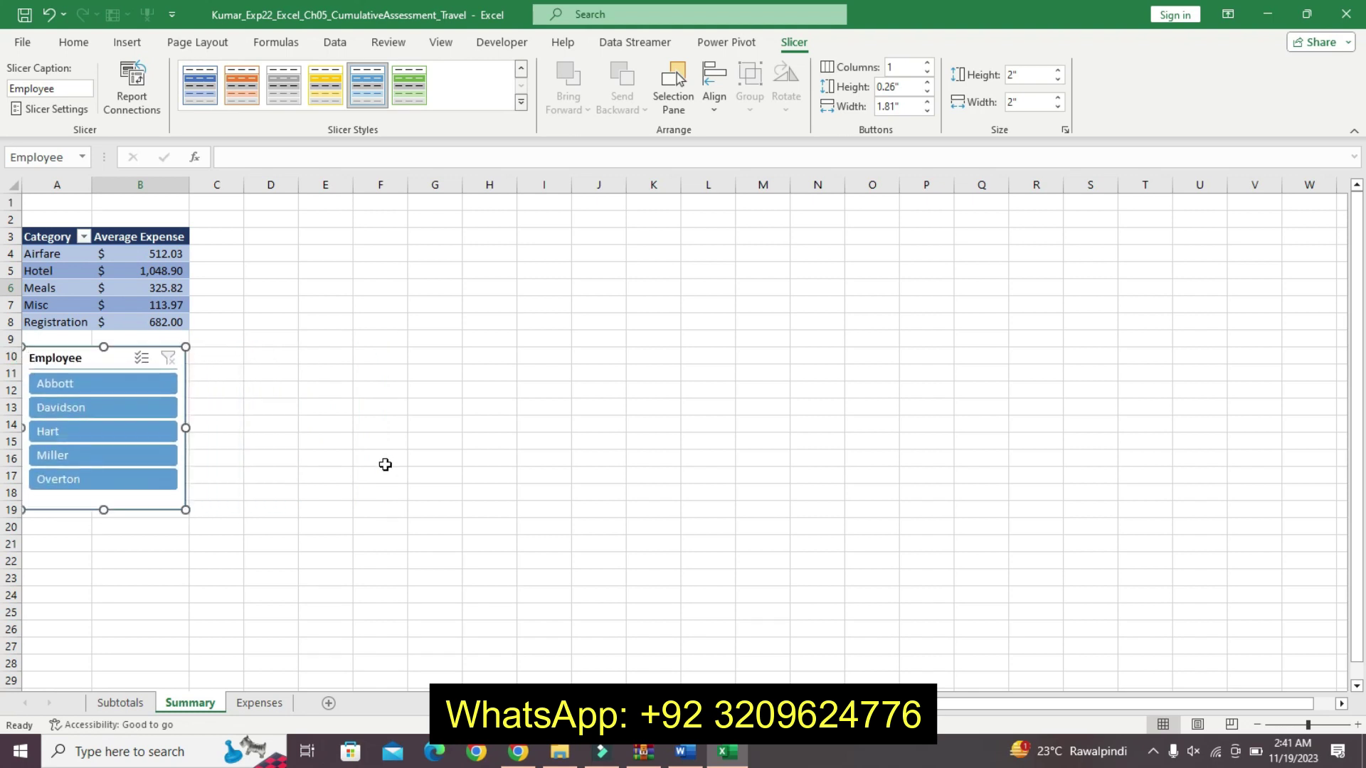
- Switch to Word and undo the highlighting, bold and font size changes applied to the step 11 instructions
click(684, 753)
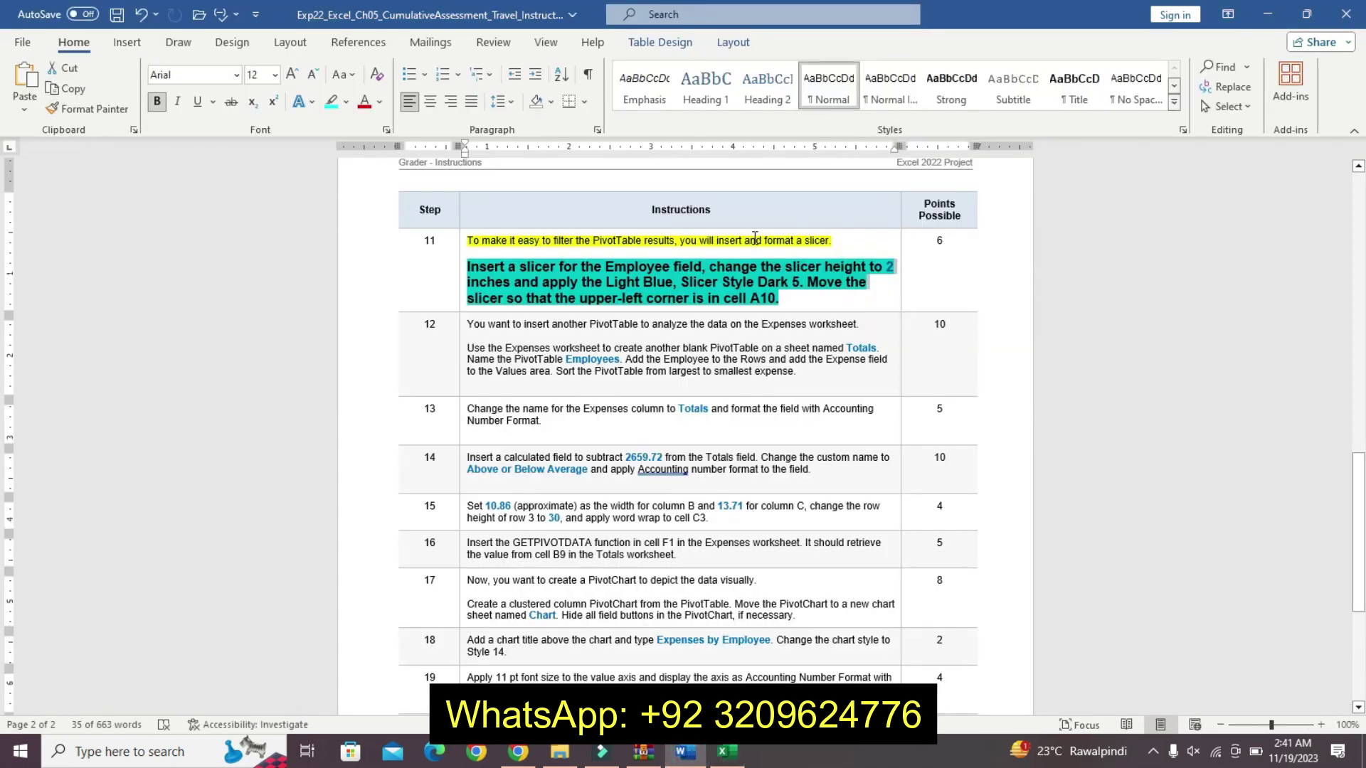
key(ctrl+z)
key(ctrl+z)
key(ctrl+z)
key(ctrl+z)
key(ctrl+z)
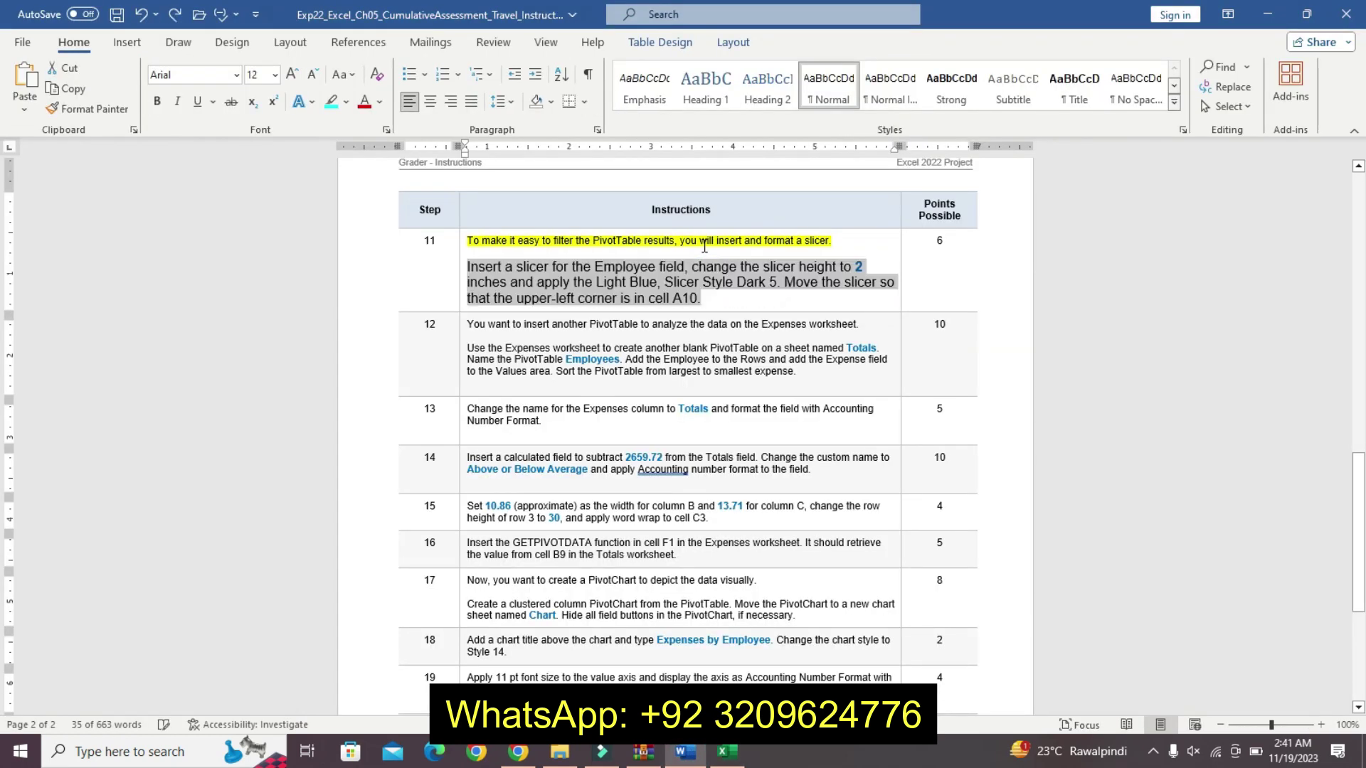
key(ctrl+z)
key(ctrl+z)
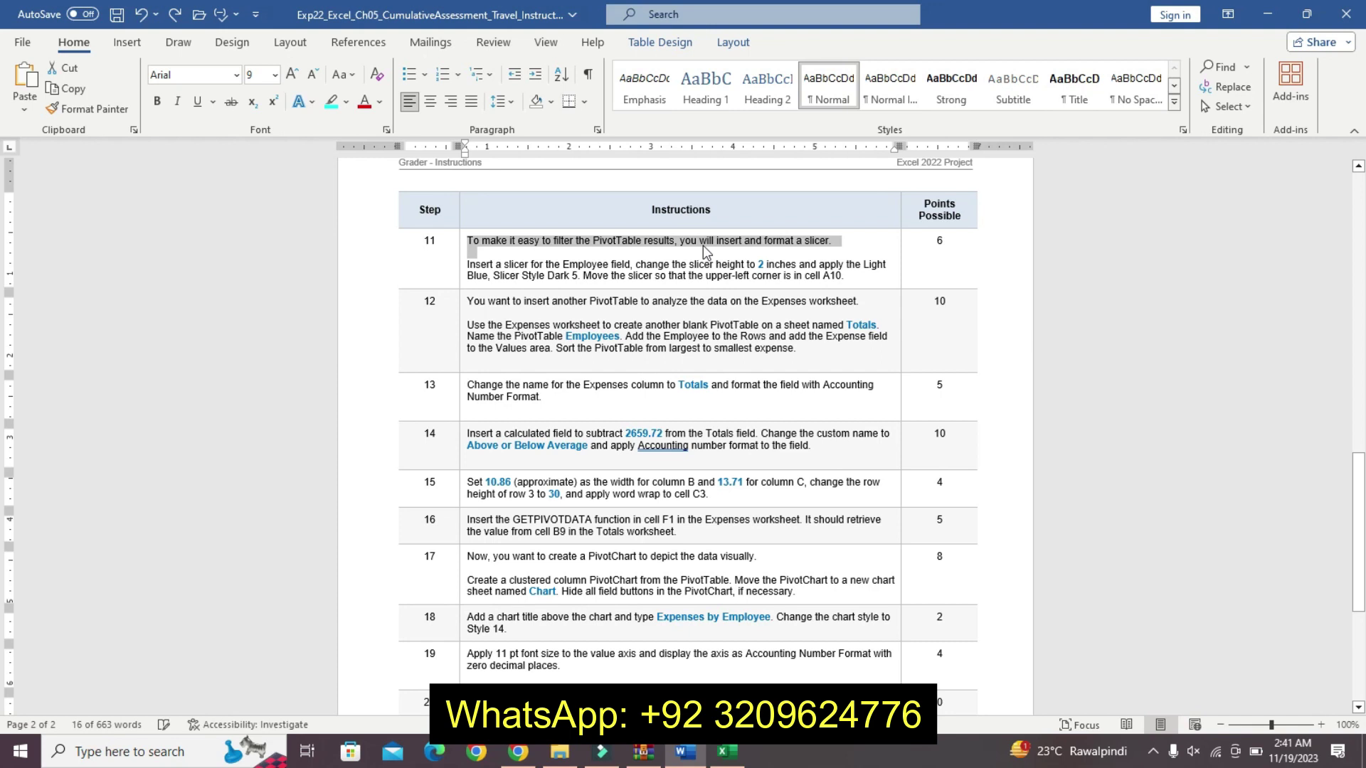
- Highlight the introductory sentence of step 12 in yellow
click(703, 326)
drag(1359, 525, 1362, 540)
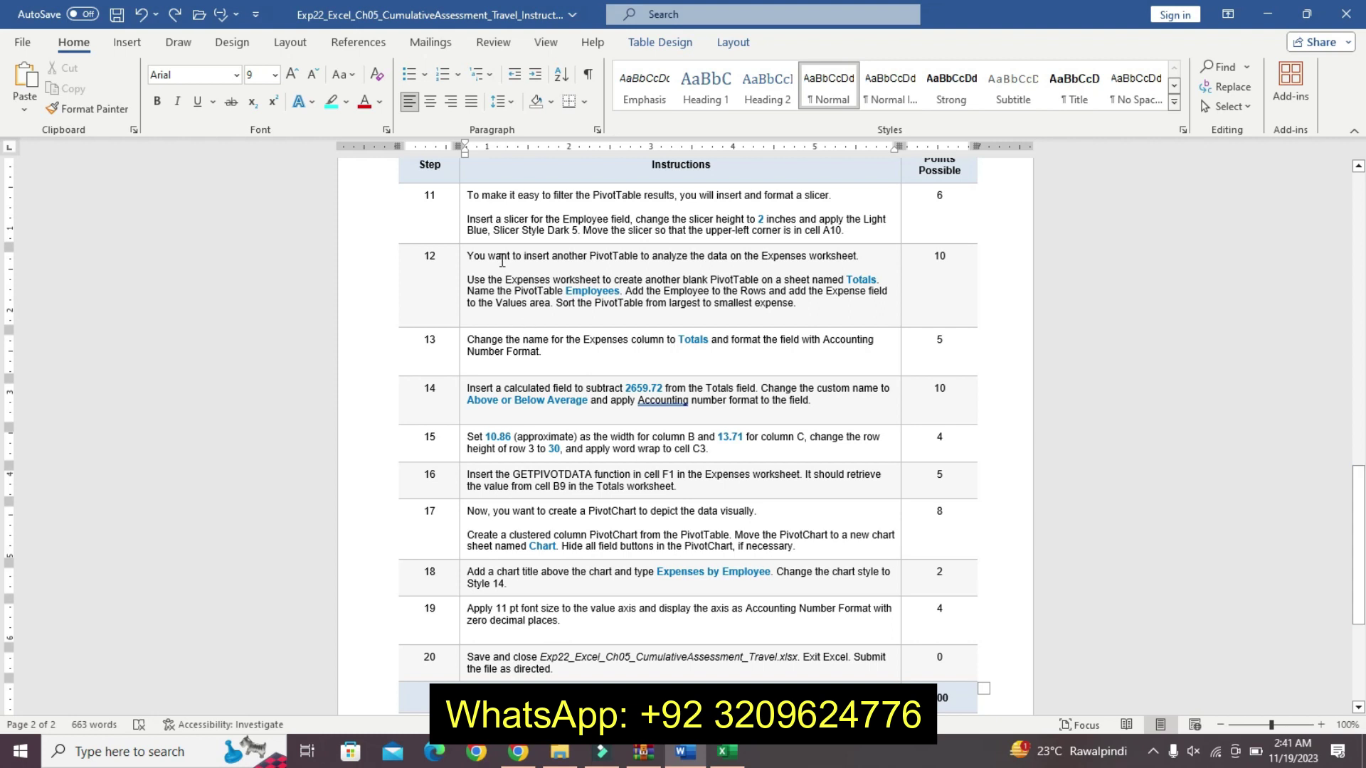
mouse_move(470, 258)
mouse_down()
mouse_move(520, 257)
mouse_move(471, 268)
mouse_up()
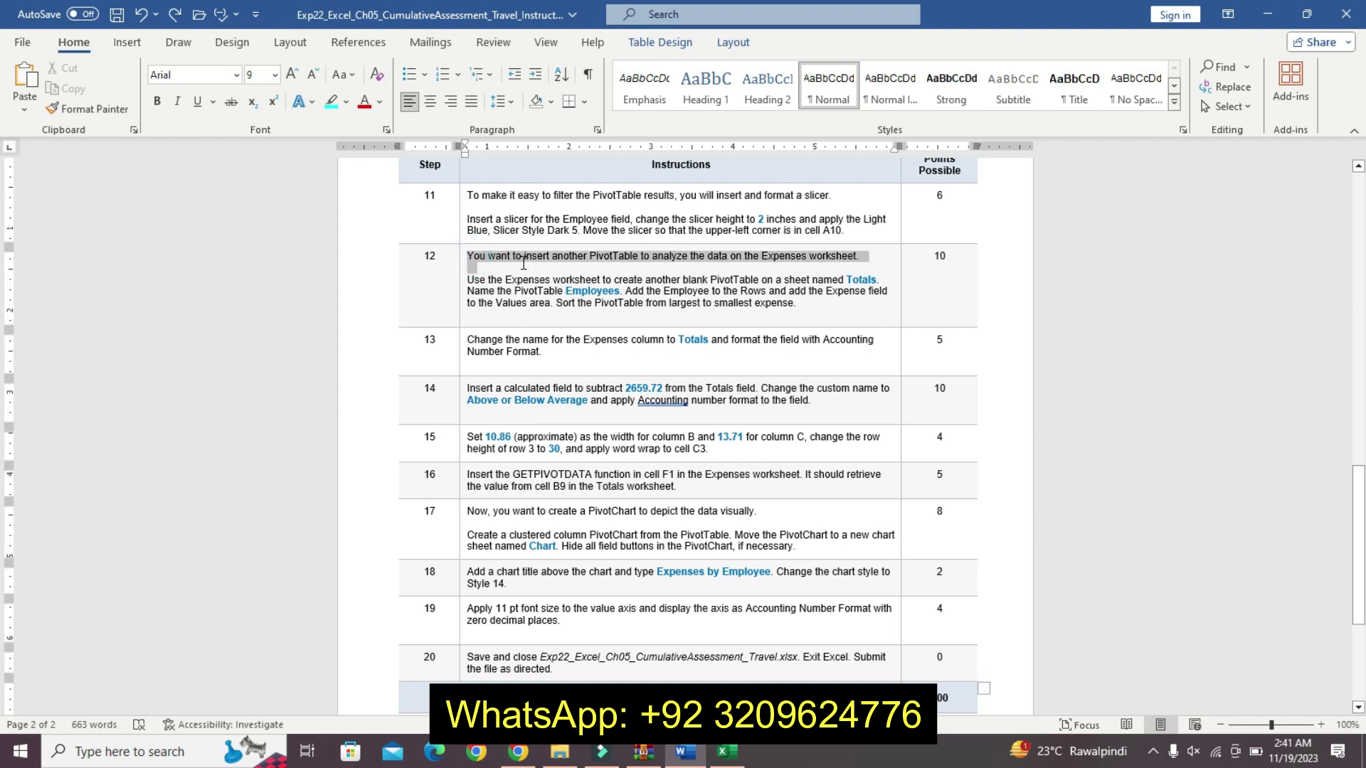
click(606, 234)
click(600, 257)
- Format step 12's PivotTable instruction paragraph as 11 pt bold with turquoise highlighting
click(470, 279)
drag(470, 280, 882, 299)
click(908, 248)
click(908, 249)
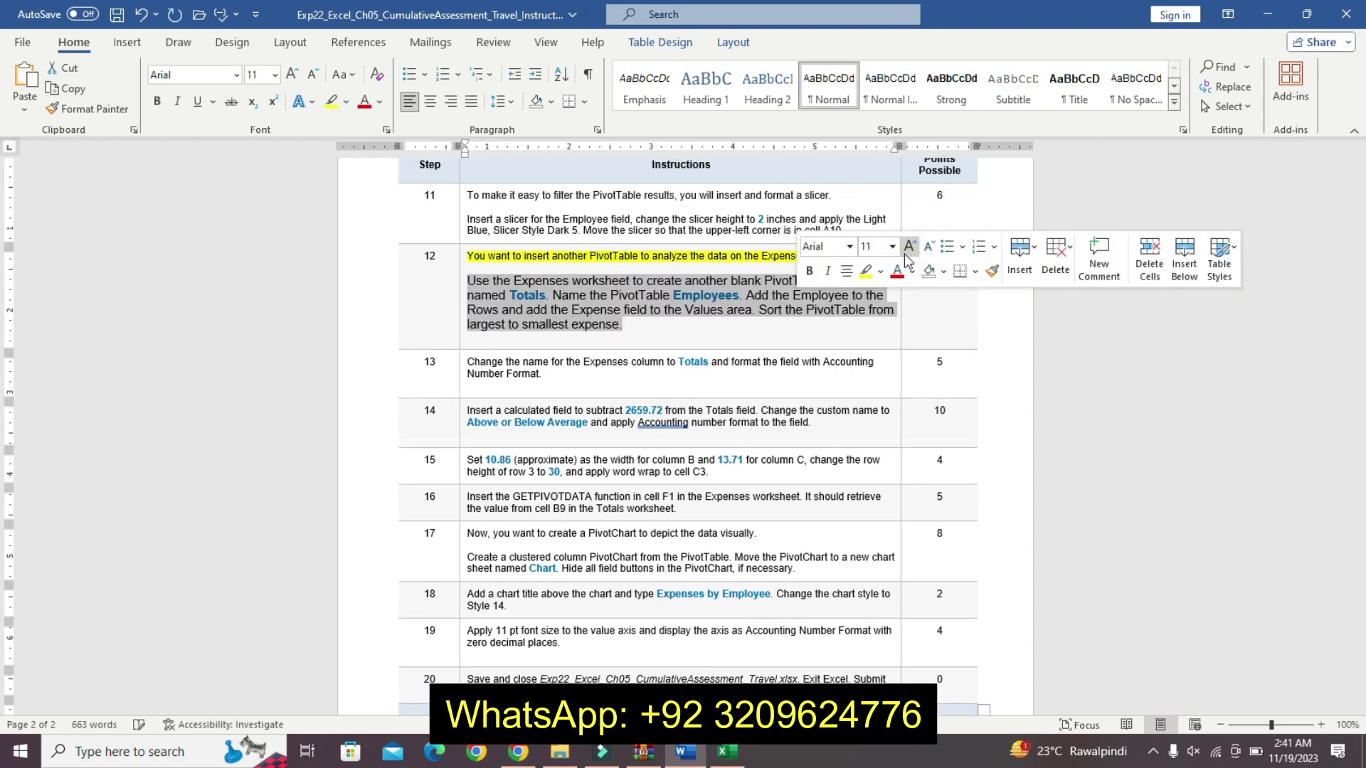
click(809, 271)
click(881, 271)
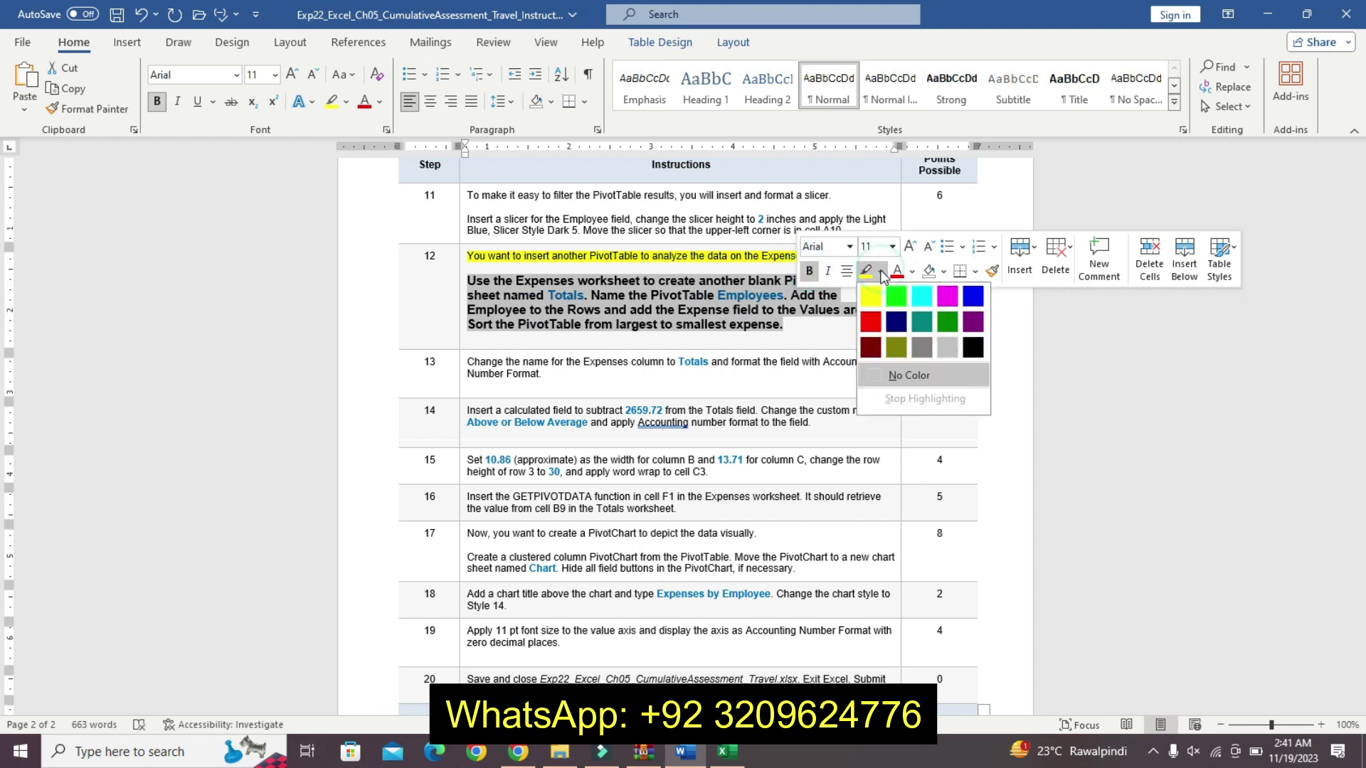
click(922, 295)
mouse_move(475, 273)
mouse_down()
mouse_move(783, 299)
mouse_move(761, 321)
mouse_move(793, 335)
mouse_up()
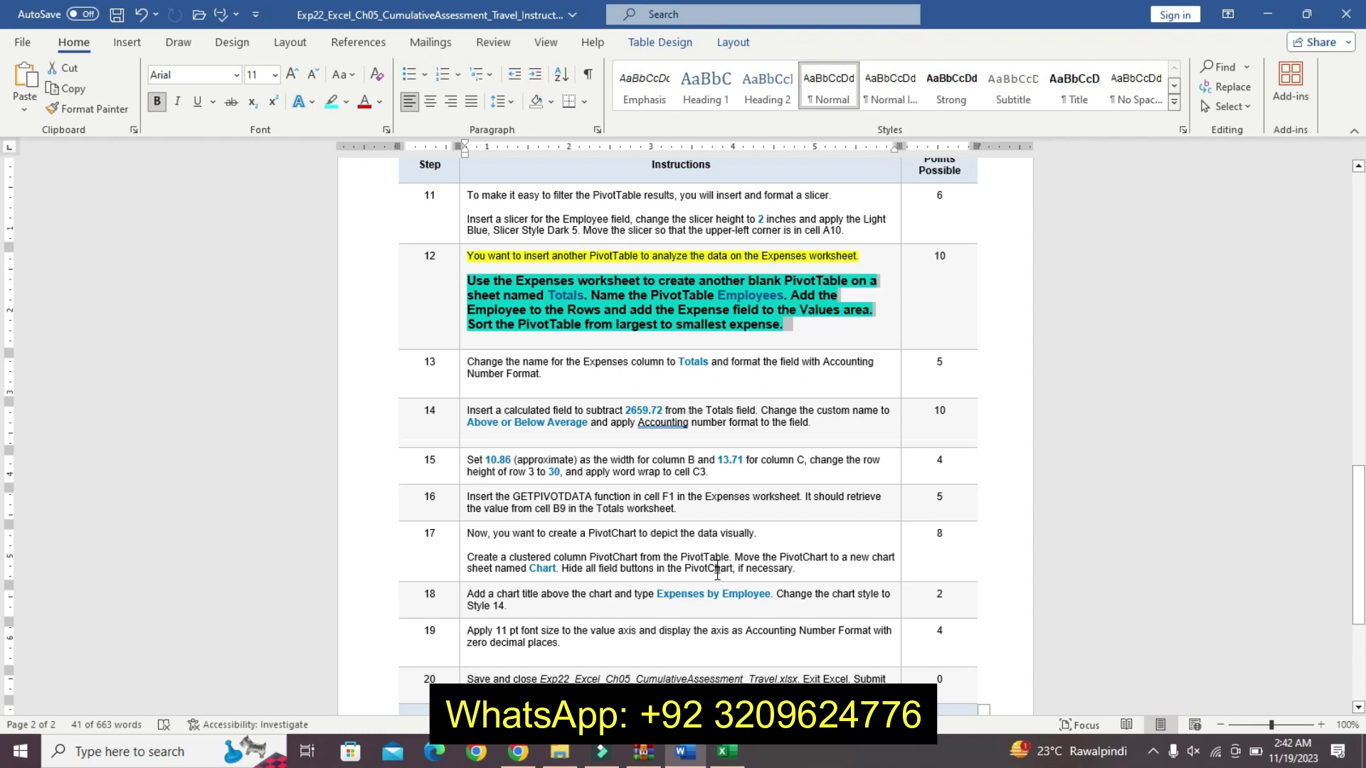
- Check the sheet name in step 12, then create a blank PivotTable on a new worksheet from the Expenses data in Excel
mouse_move(727, 751)
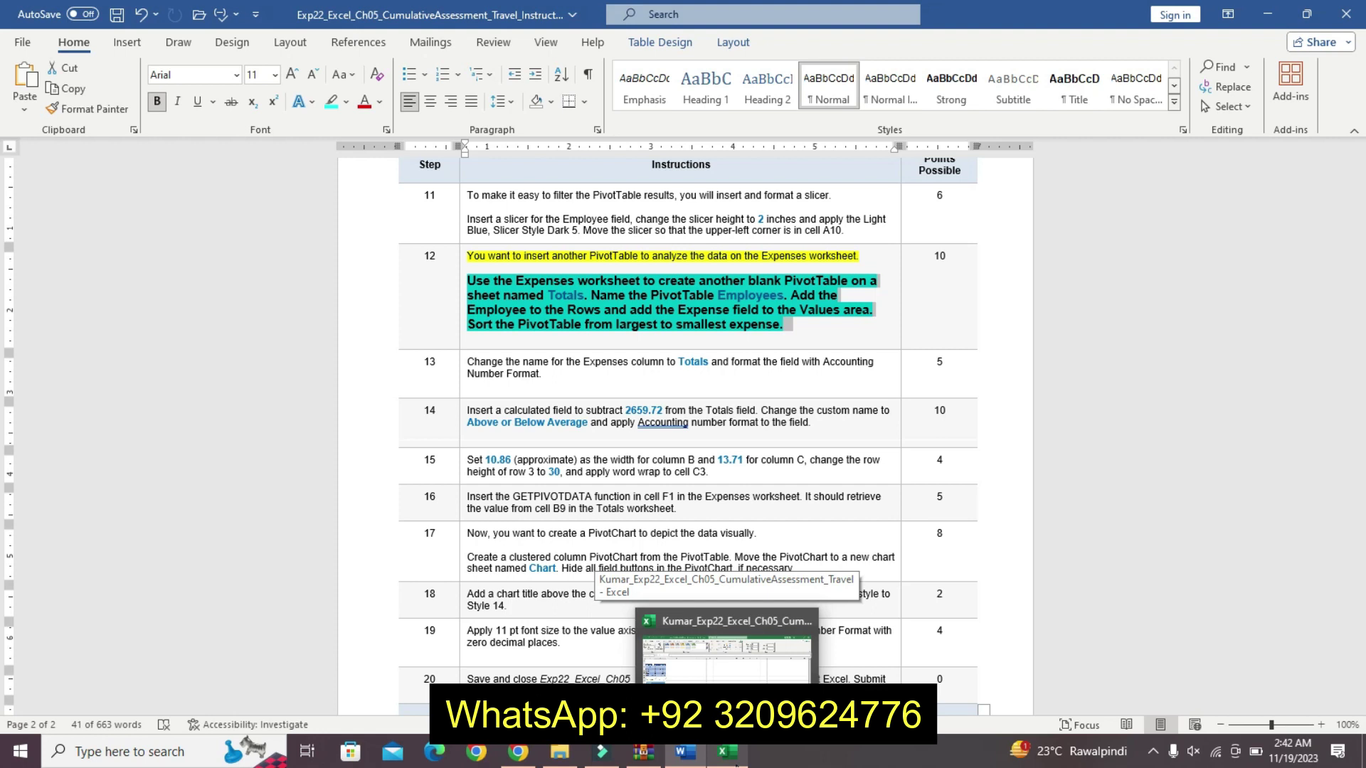
click(541, 296)
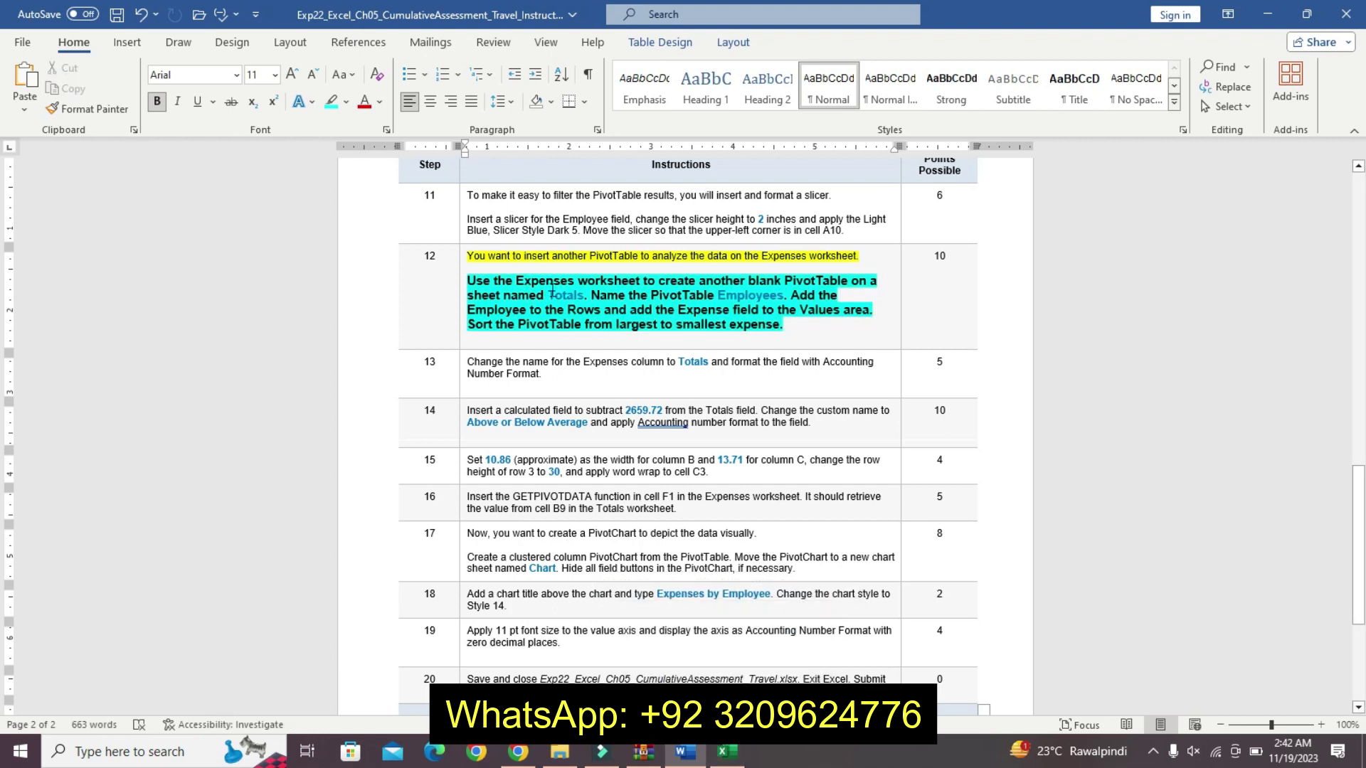
drag(545, 294, 585, 293)
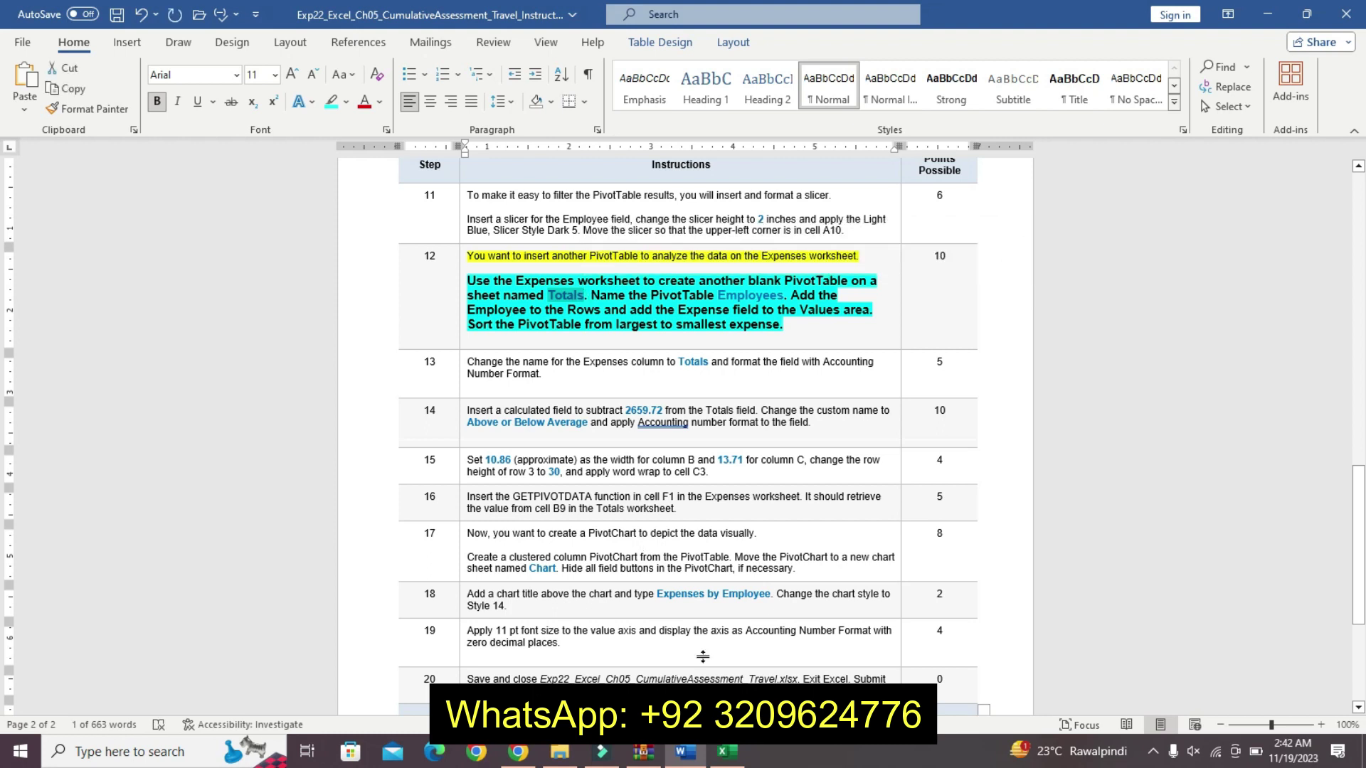
click(727, 751)
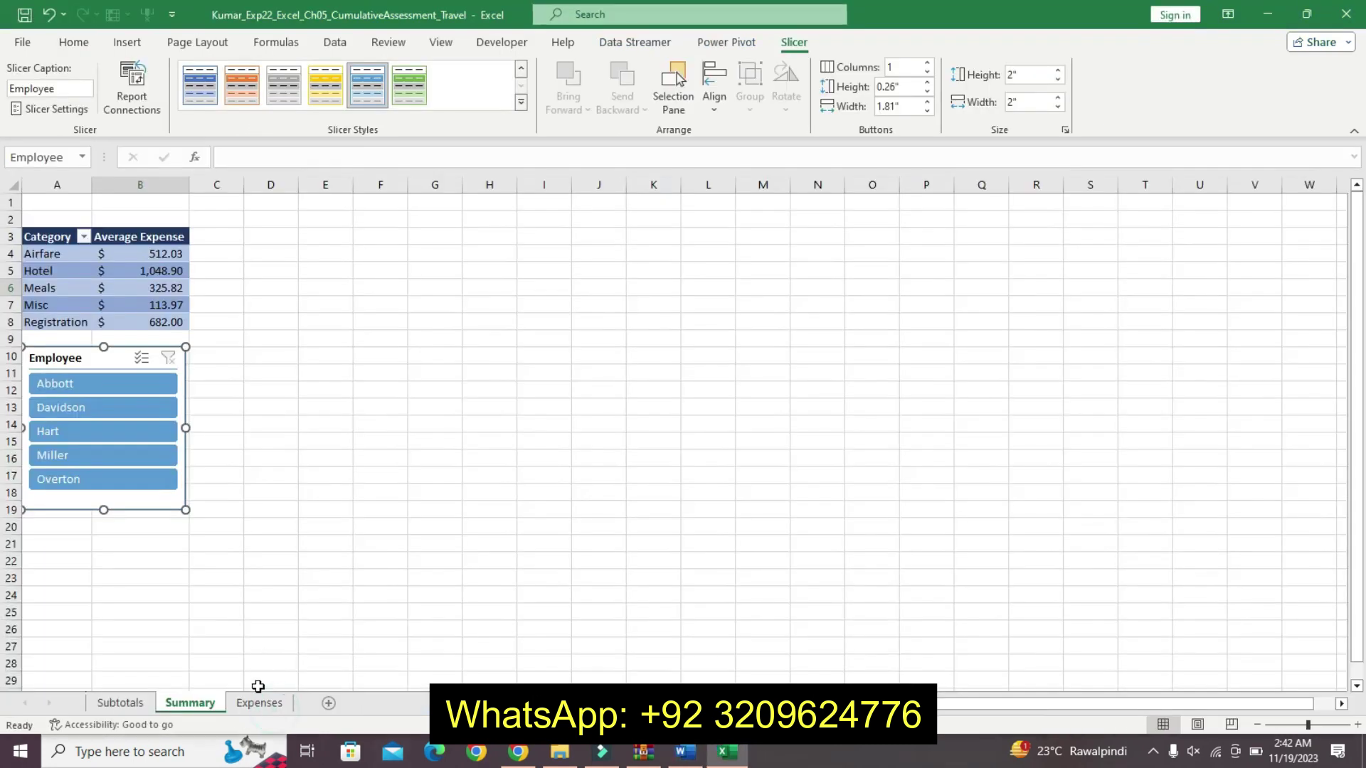
click(260, 704)
click(153, 323)
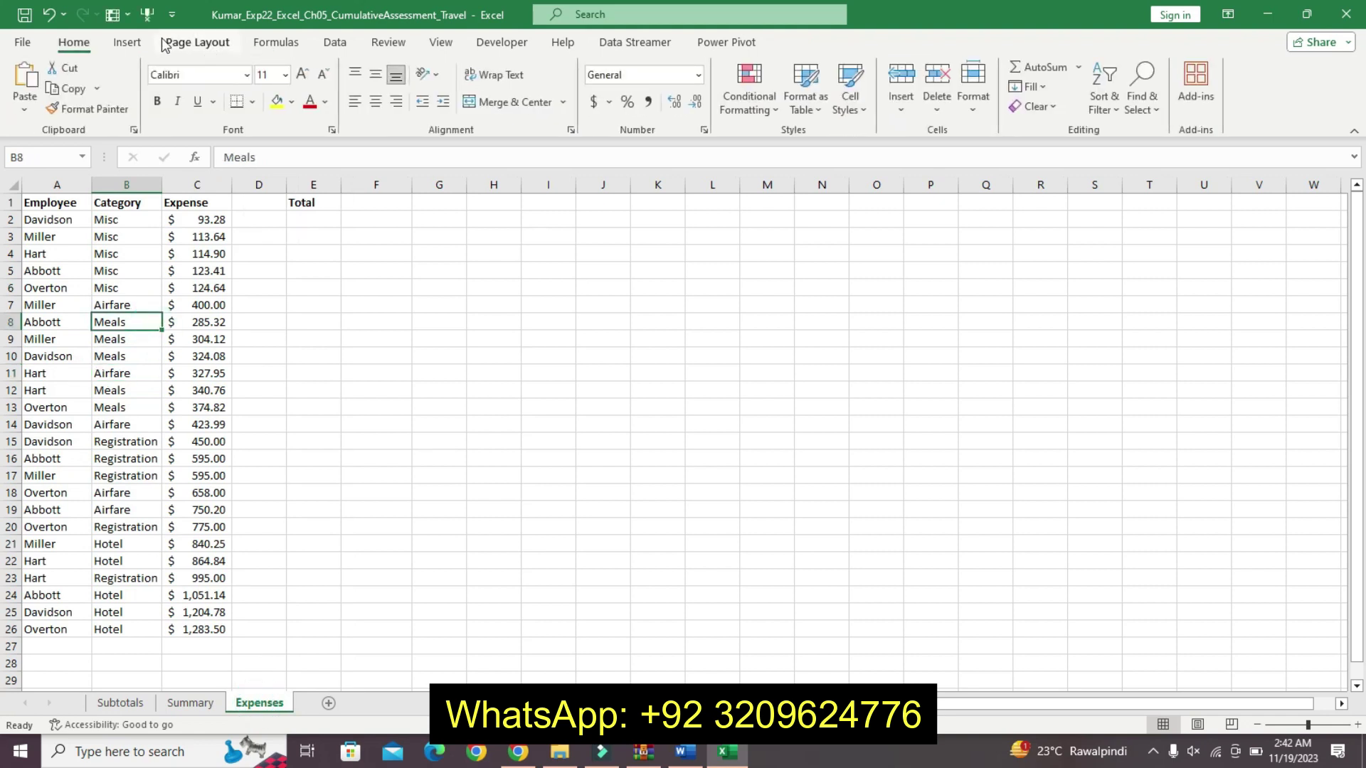
click(127, 43)
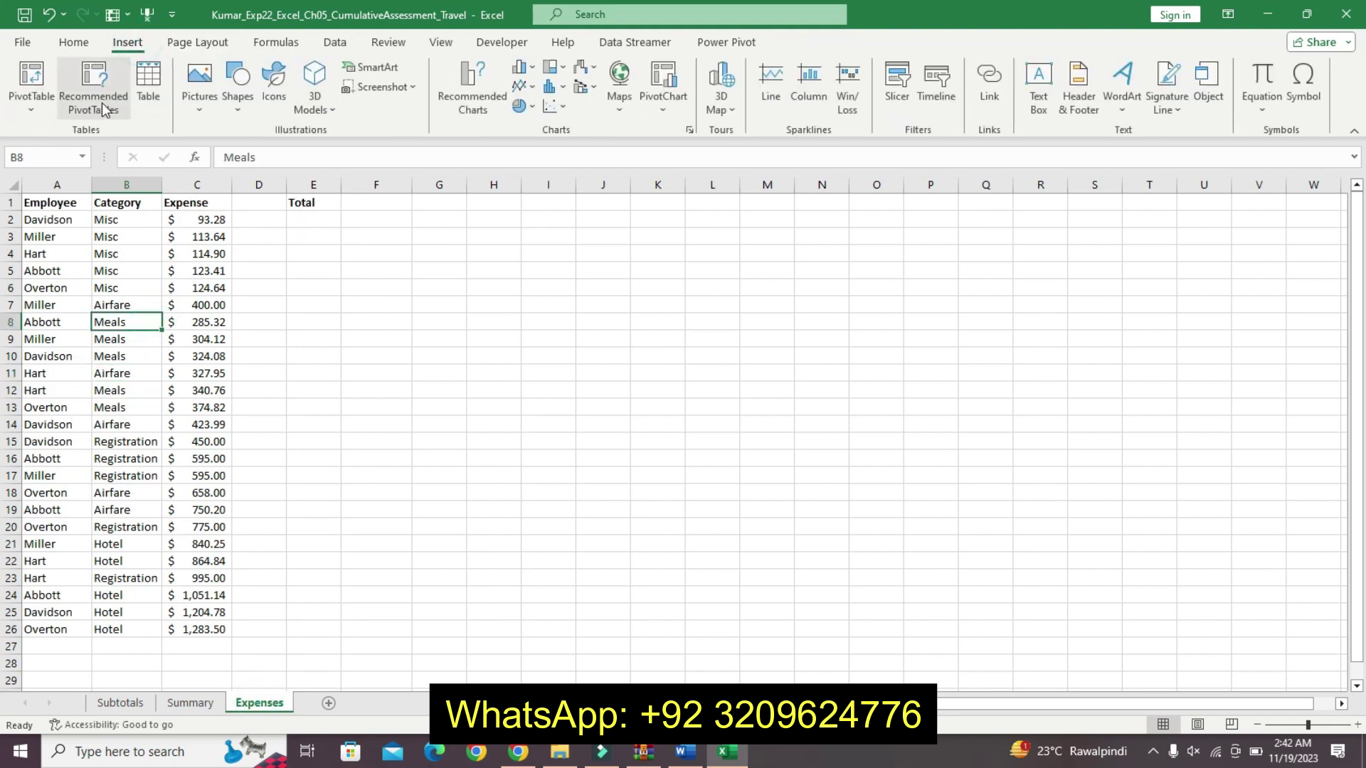
click(31, 77)
click(790, 583)
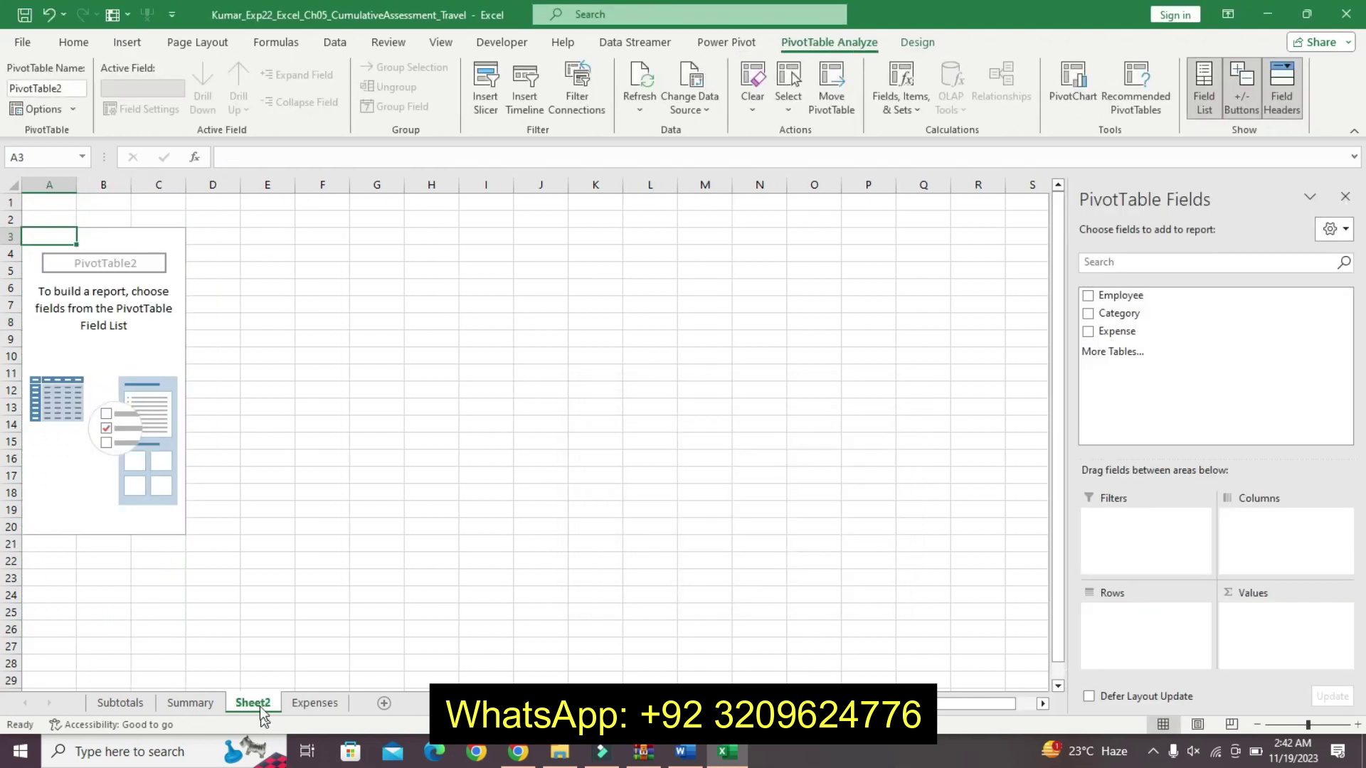
- Rename the new PivotTable worksheet as Totals
right_click(263, 709)
click(306, 542)
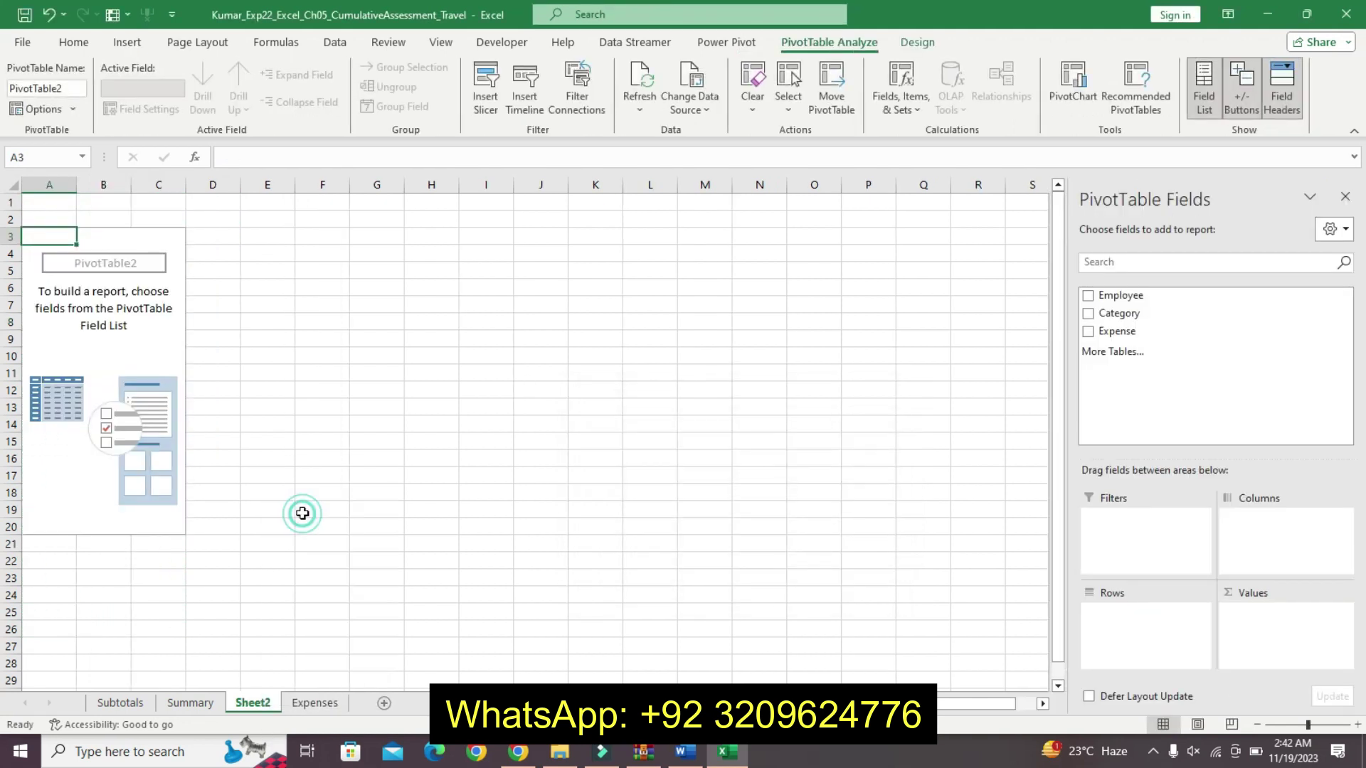
text(Totals)
key(Return)
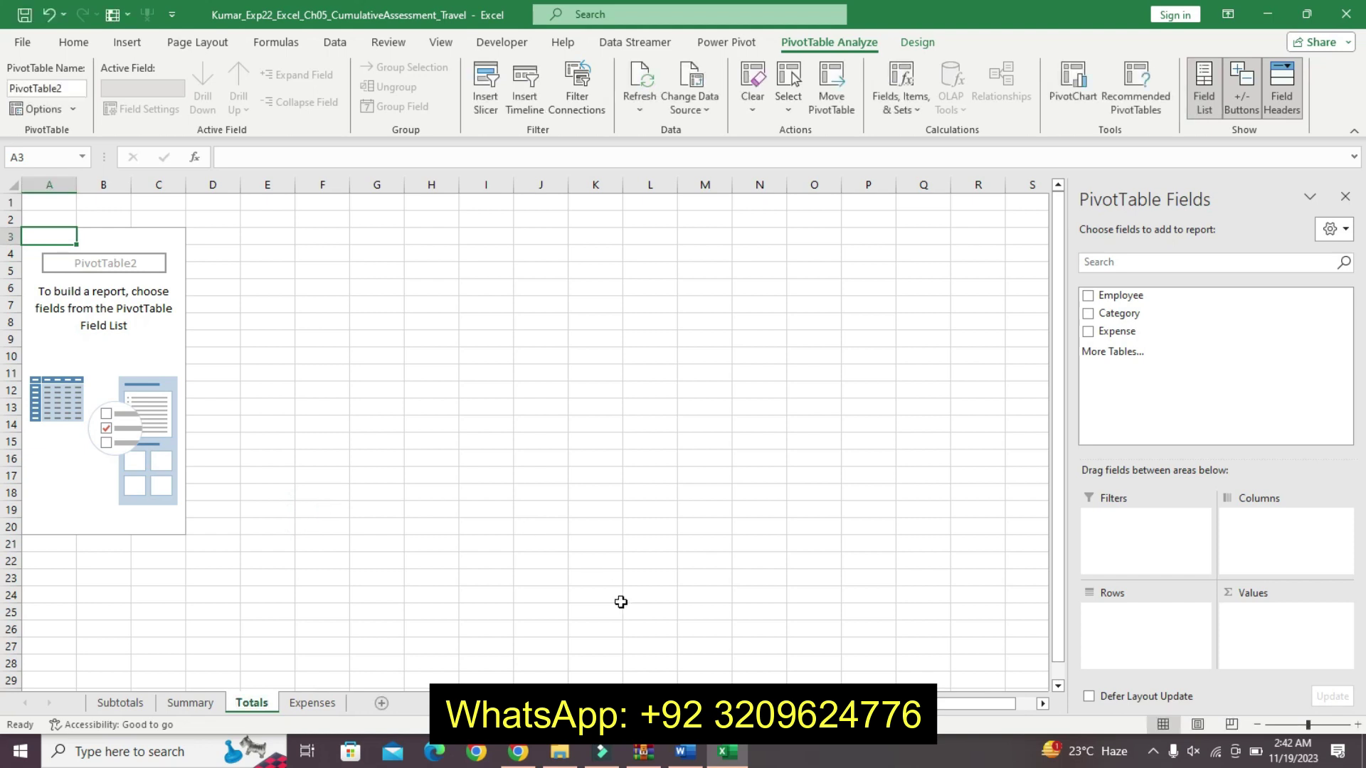
- Copy the PivotTable name from step 12 in Word and name the Totals sheet's PivotTable Employees in Excel
click(685, 758)
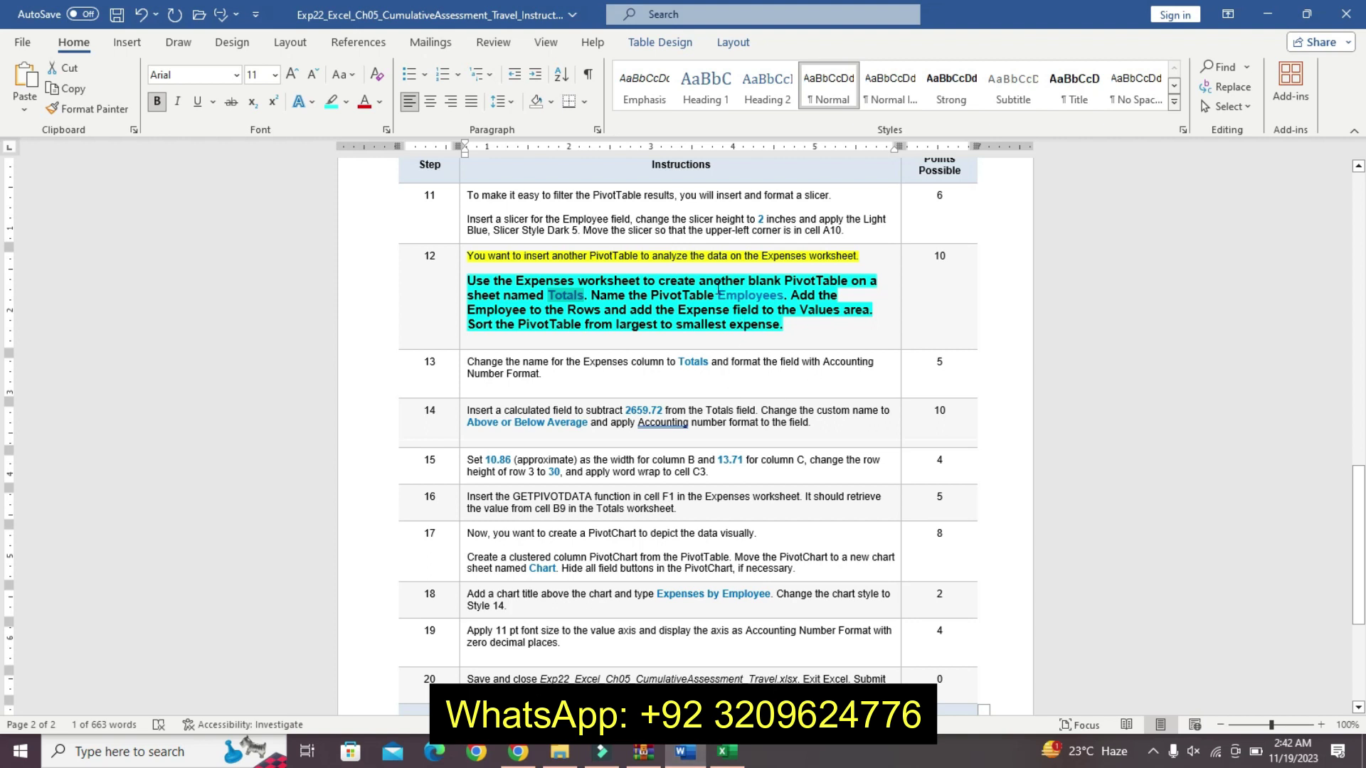
drag(720, 295, 782, 298)
key(ctrl+c)
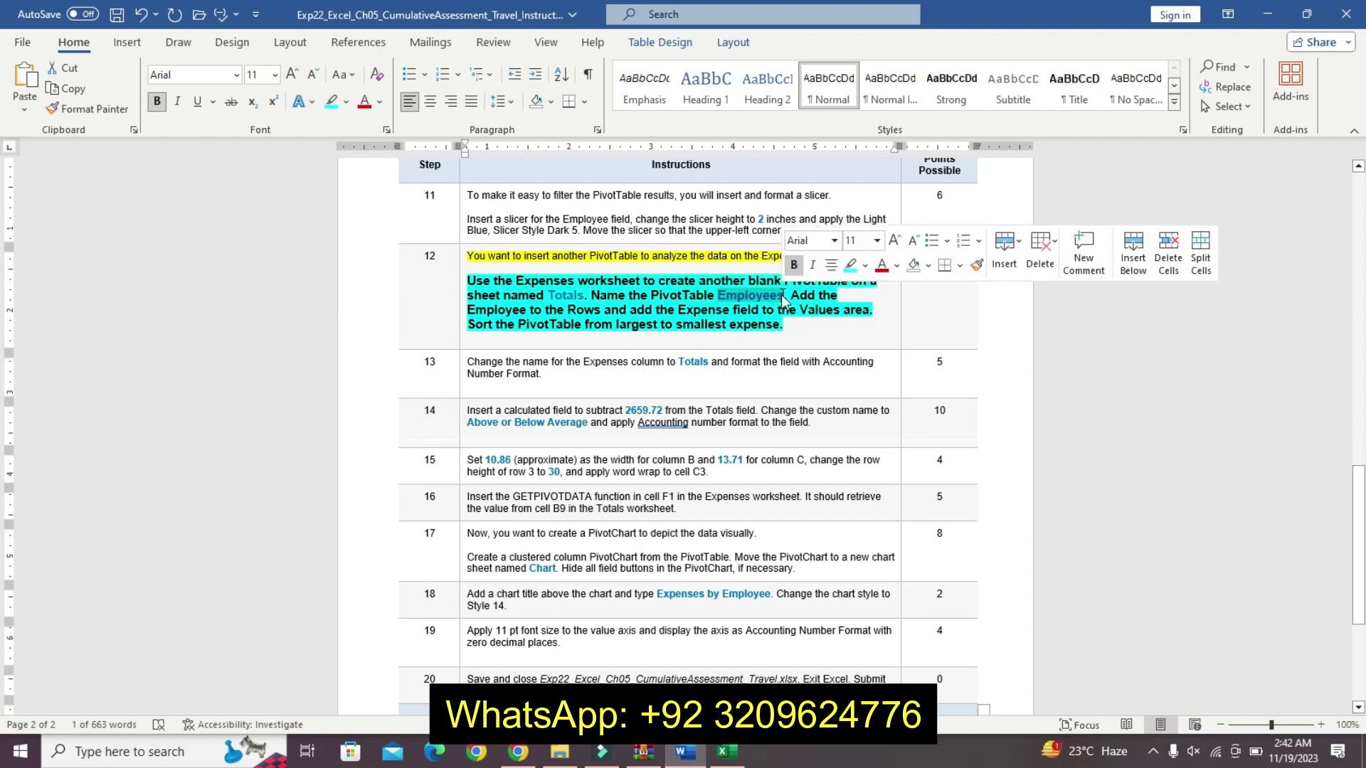
click(726, 752)
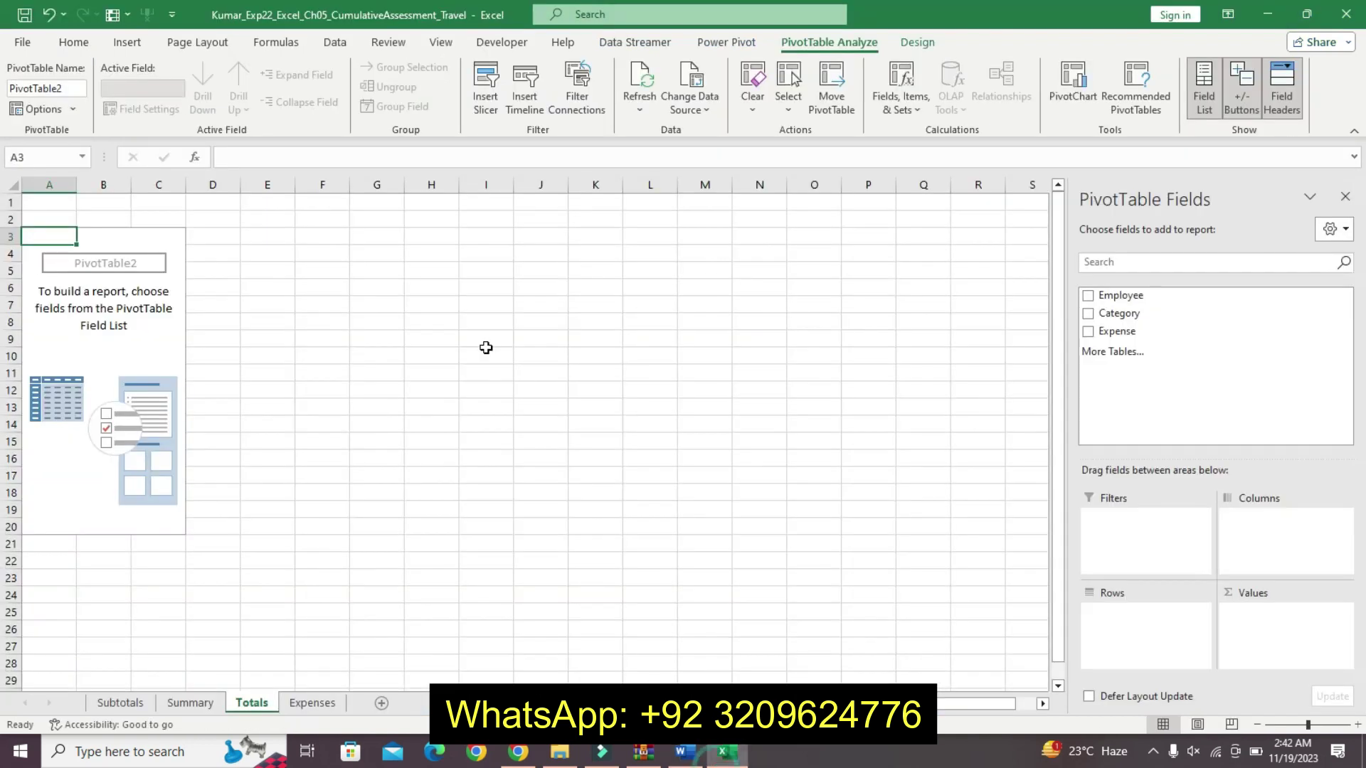
click(66, 88)
key(ctrl+v)
key(Return)
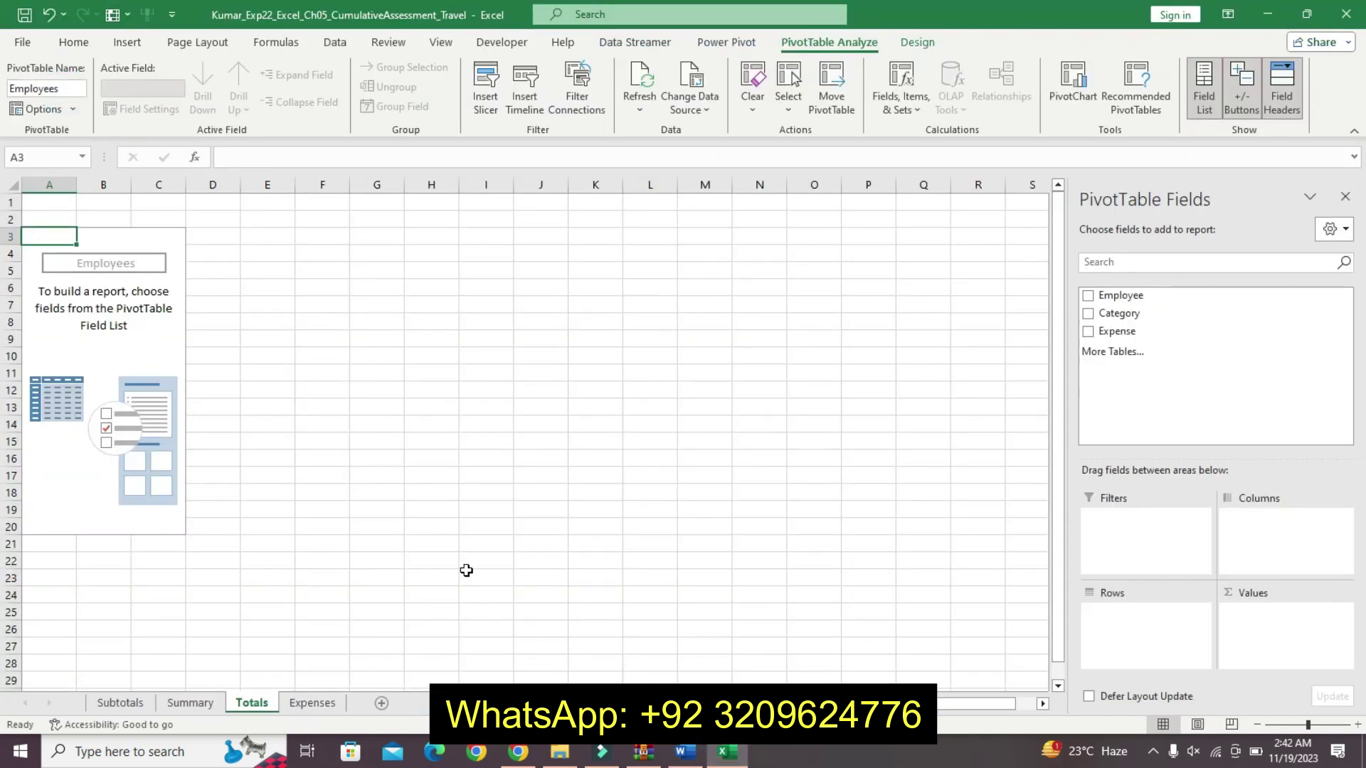
- Follow step 12 in Word to add Employee to the Rows and Expense to the Values of the Employees PivotTable
click(683, 755)
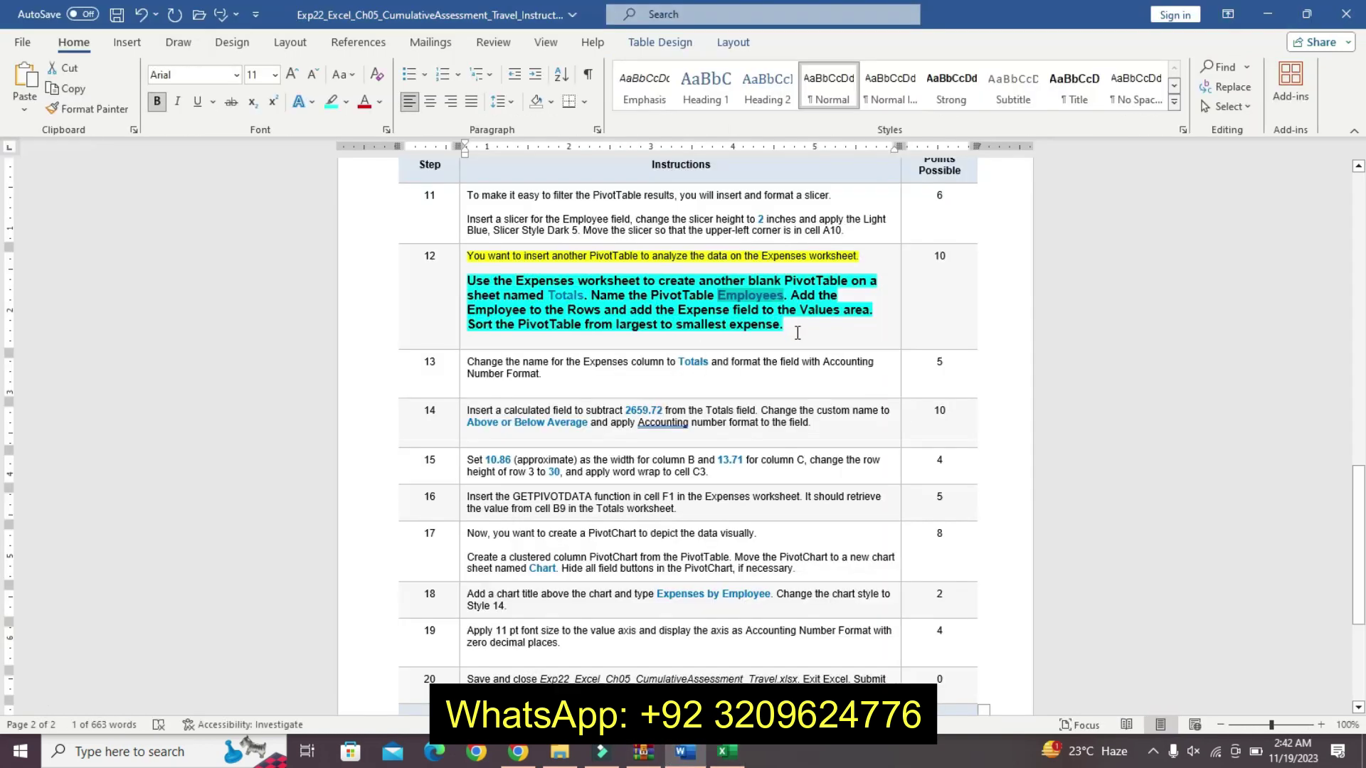
drag(791, 294, 875, 305)
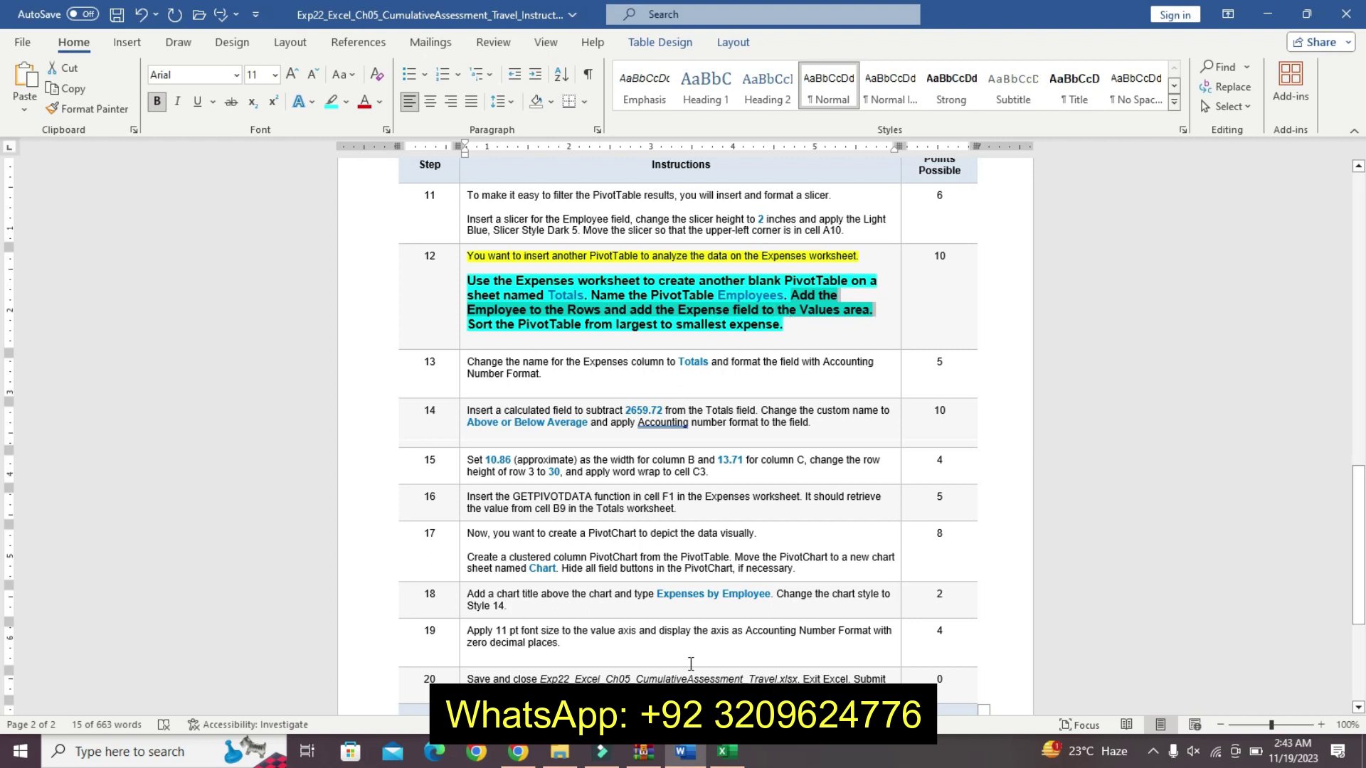
click(732, 760)
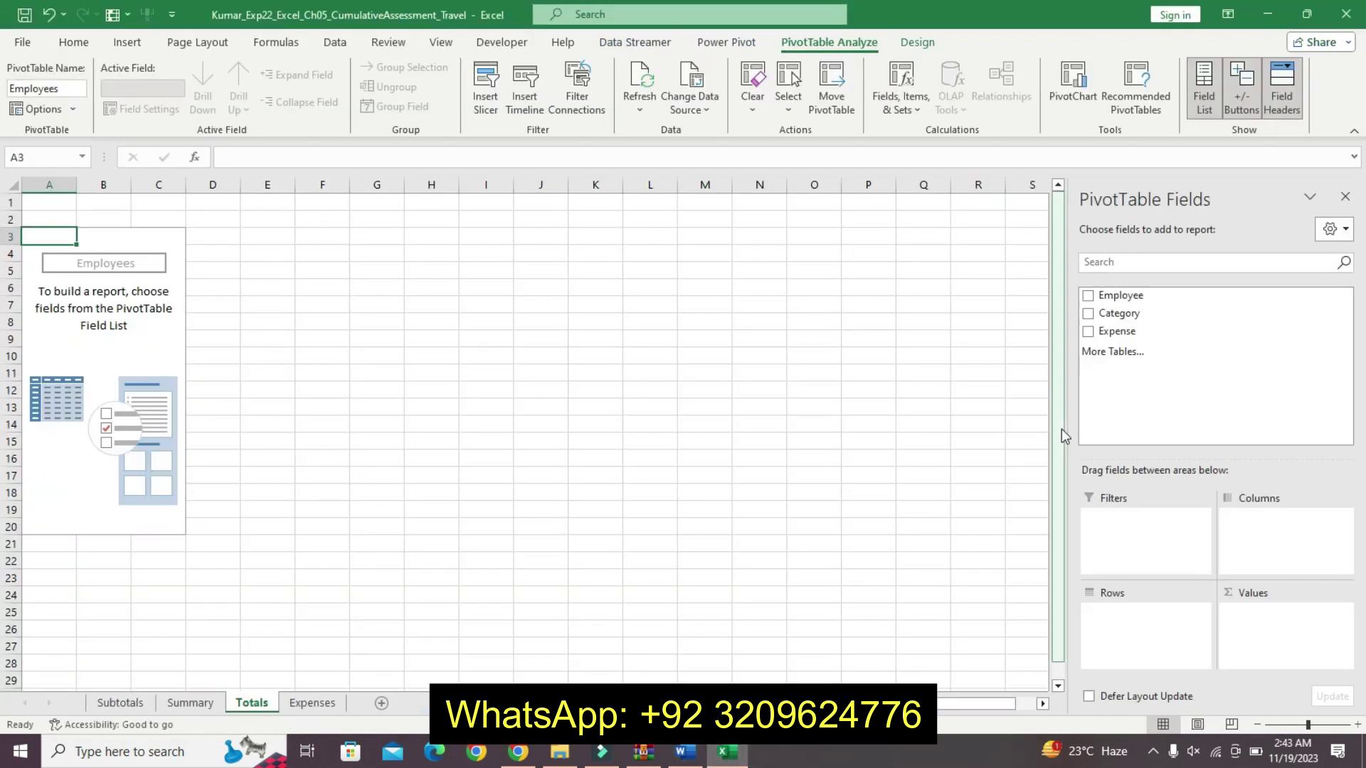
click(1089, 296)
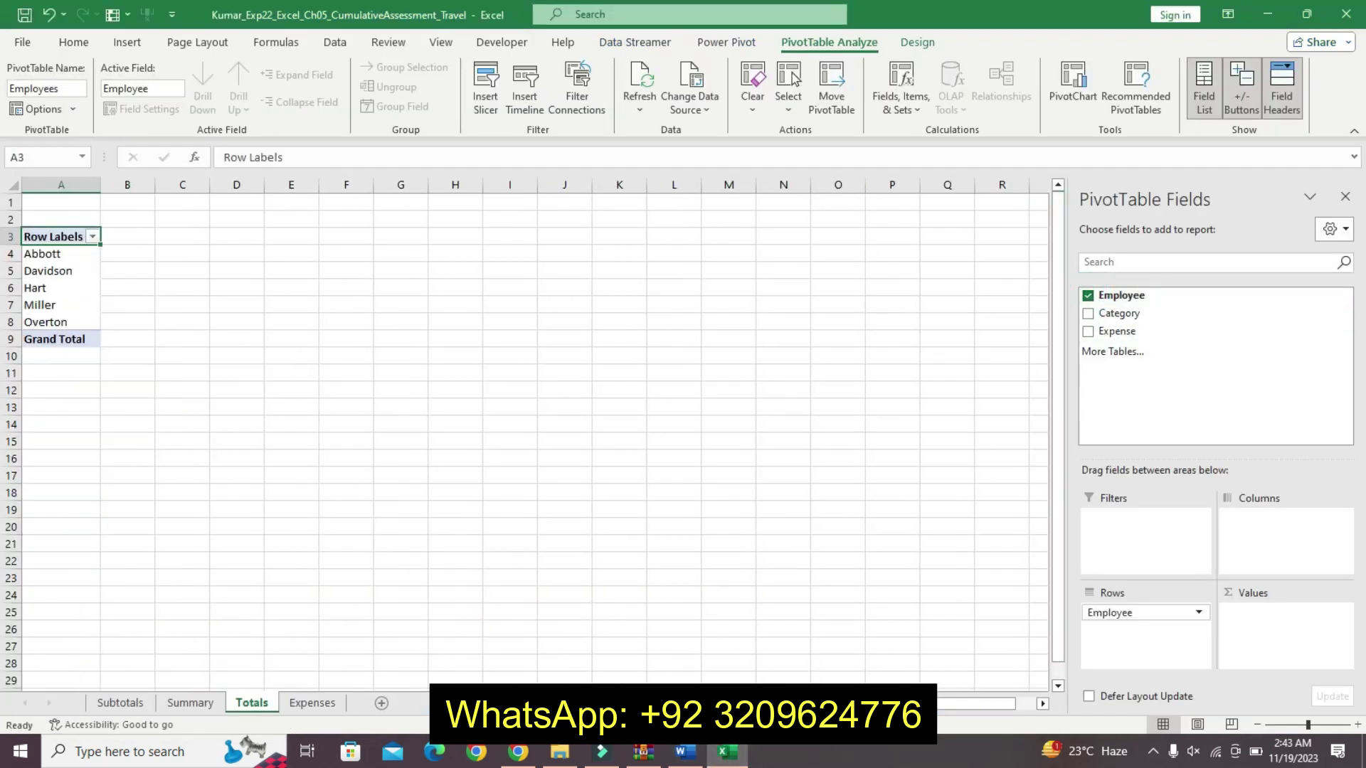
click(681, 755)
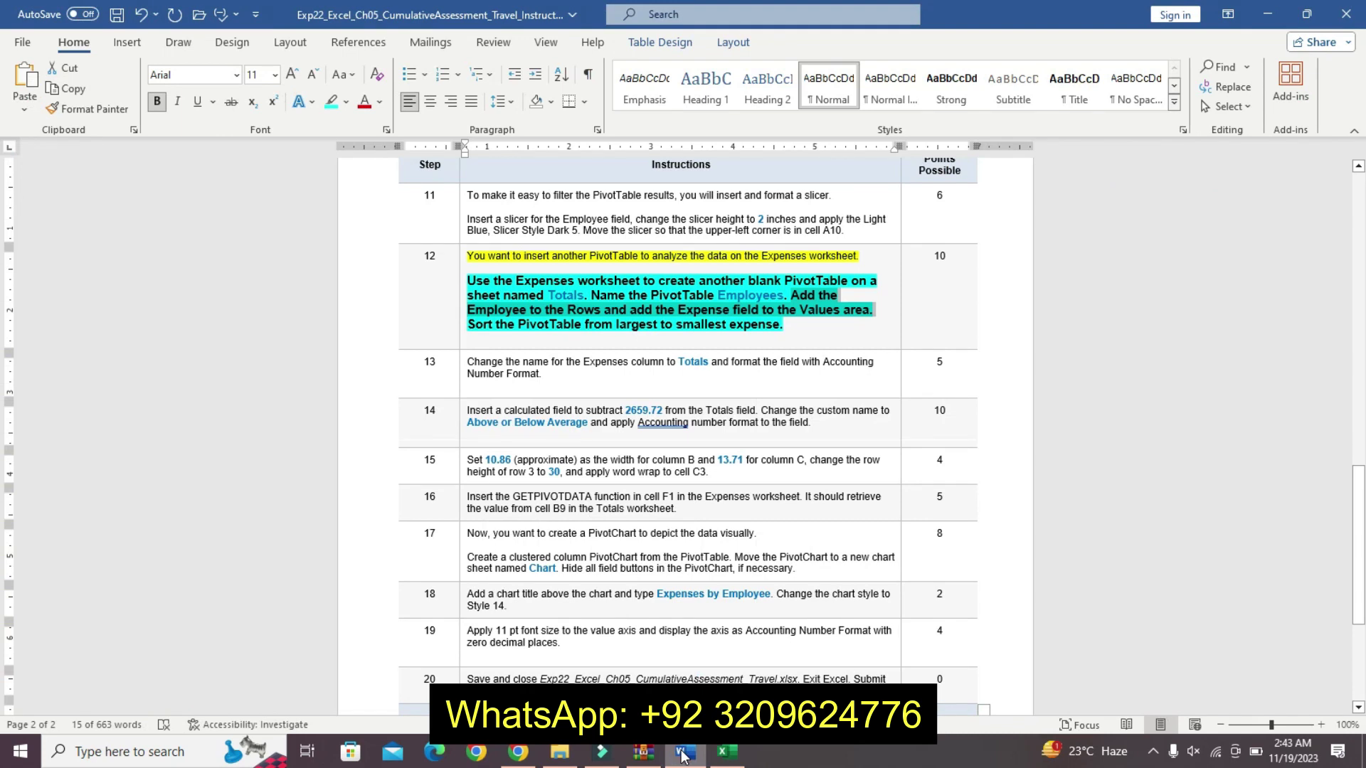
click(724, 753)
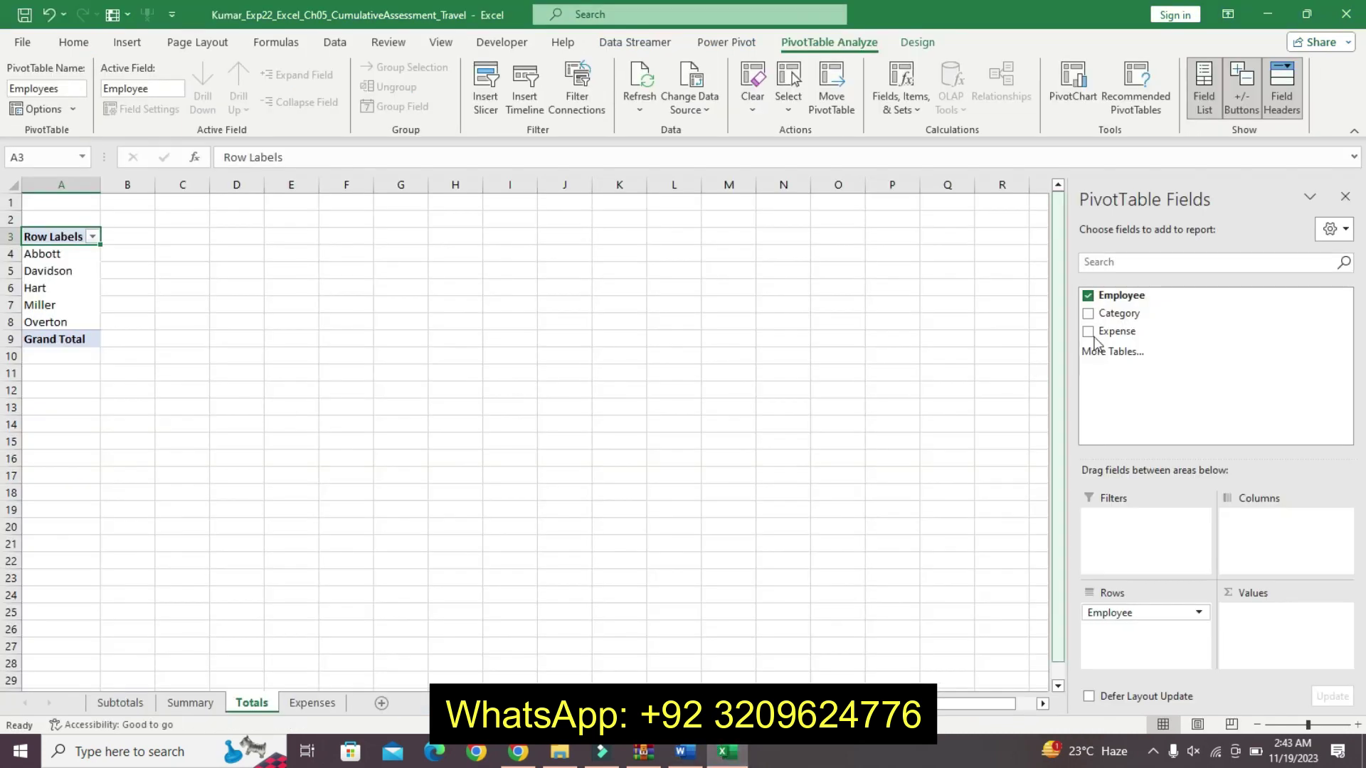
click(1089, 333)
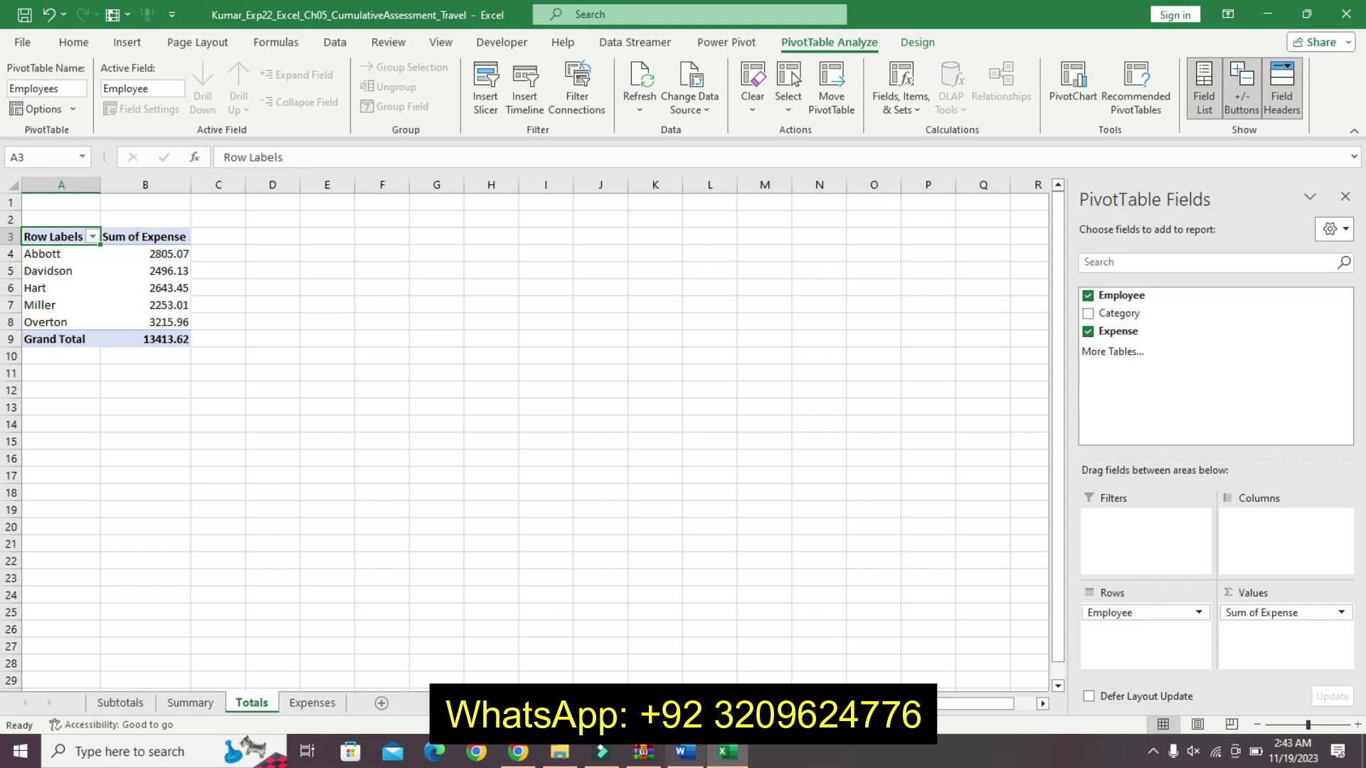
- Look at the Summary sheet's PivotTable and review the instructions for steps 4 to 12 in Word
click(190, 703)
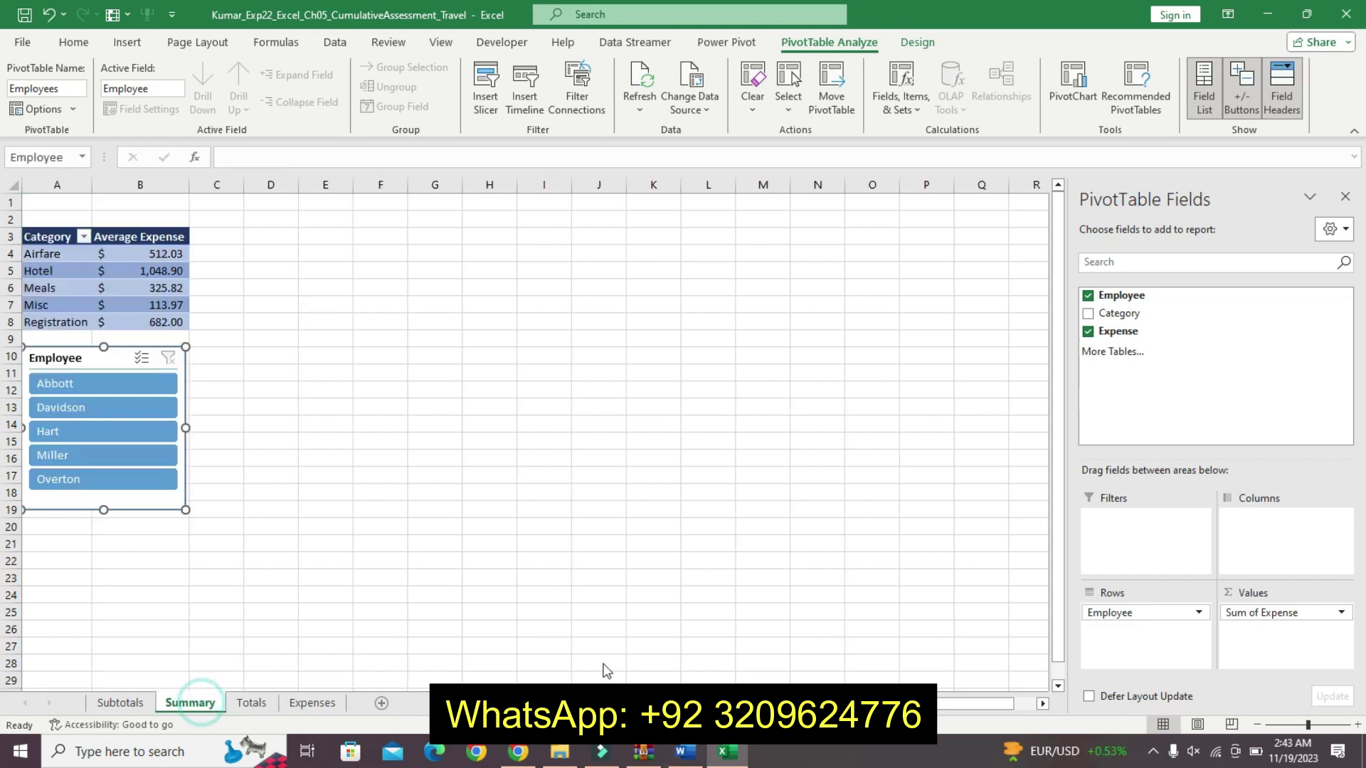
click(685, 752)
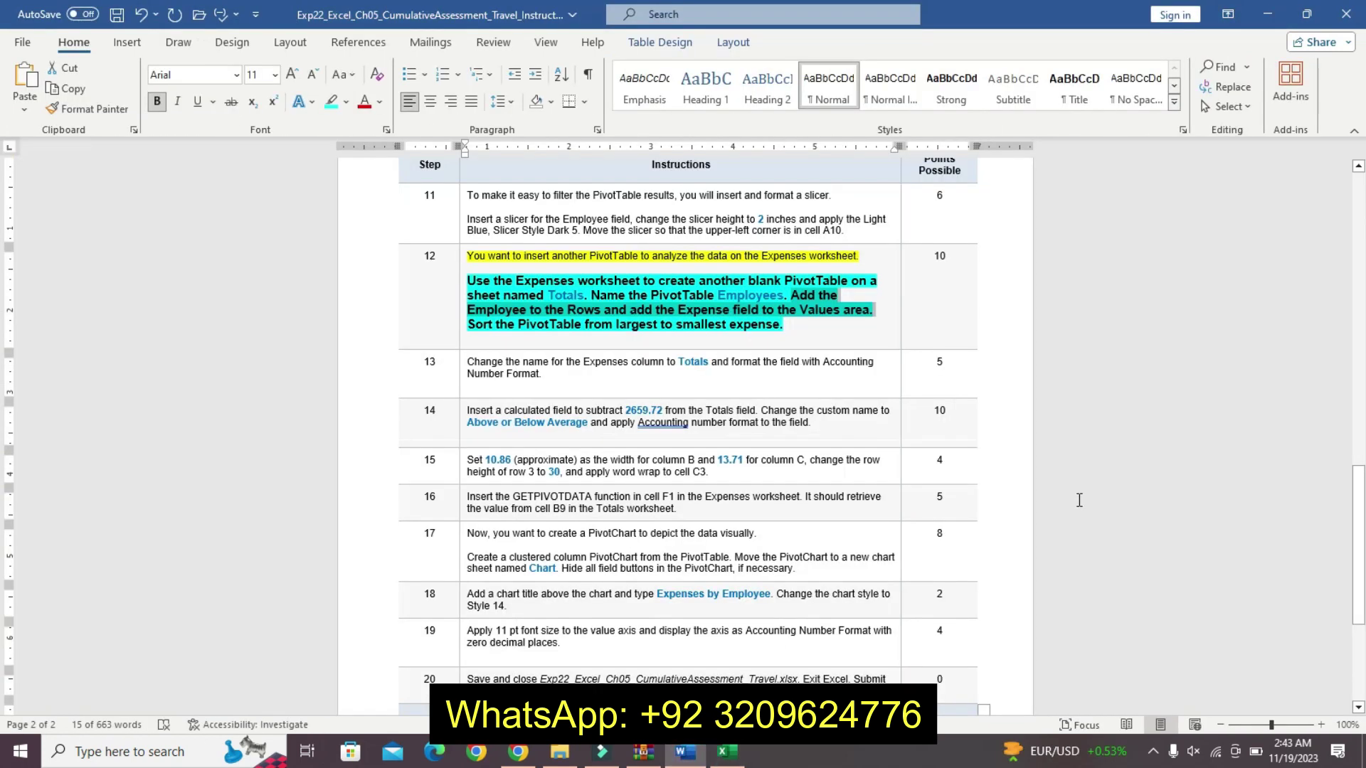
drag(1359, 519, 1294, 343)
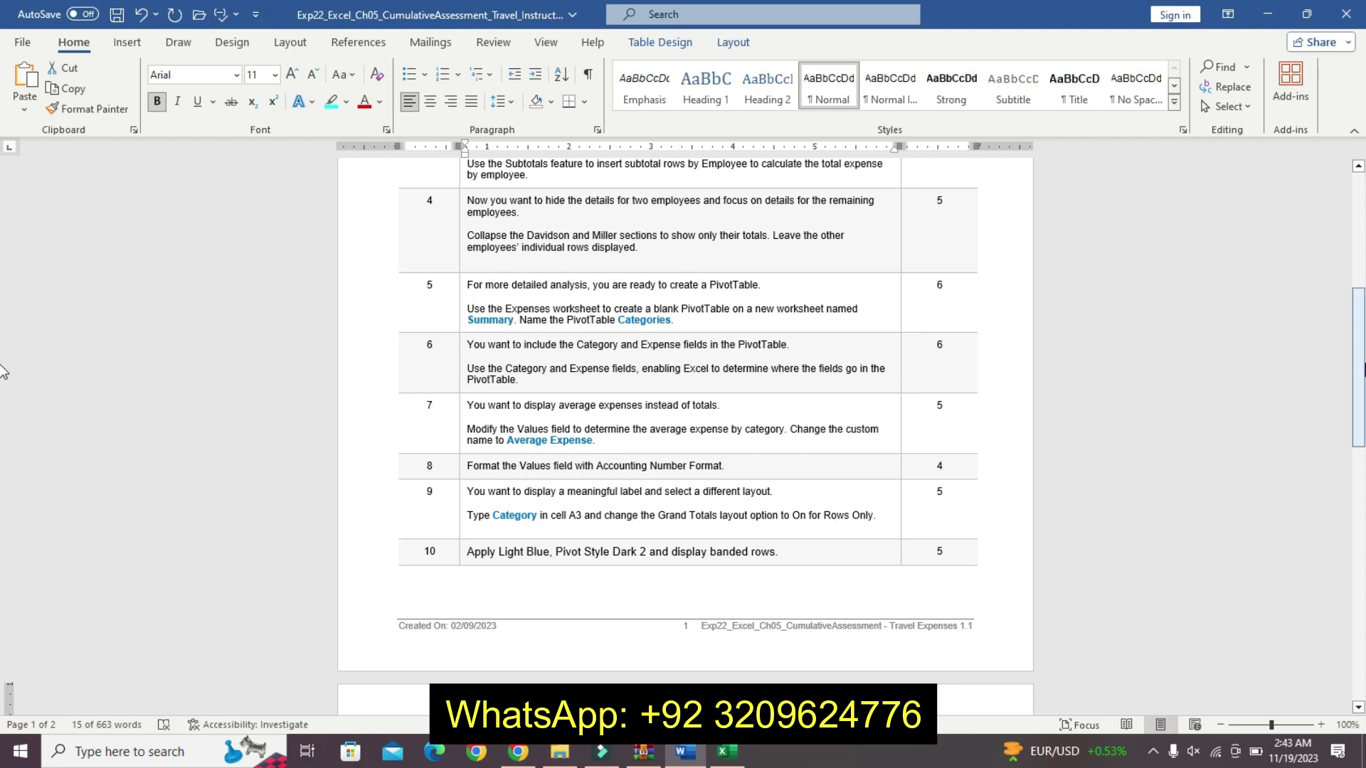
drag(1360, 369, 1340, 506)
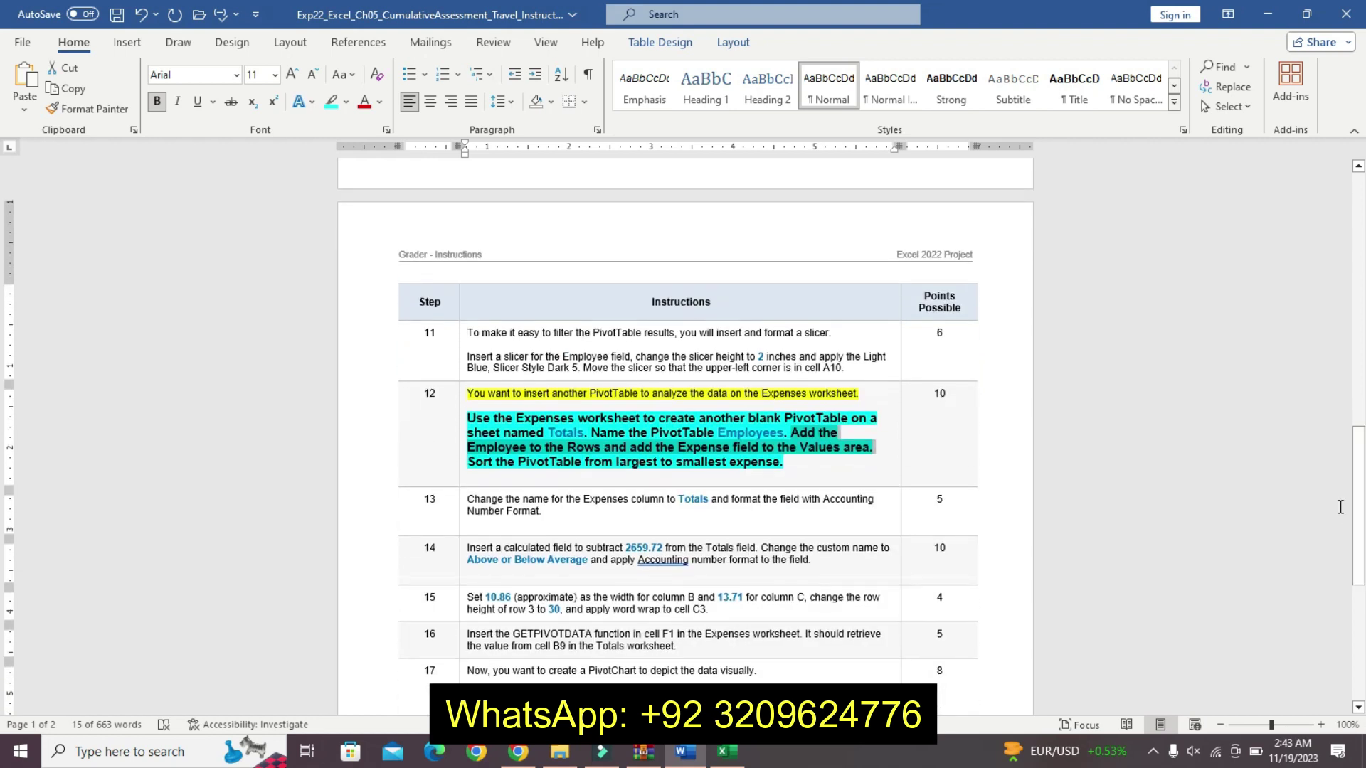
- Switch to Excel and sort the Totals sheet's PivotTable from largest to smallest expense
click(727, 752)
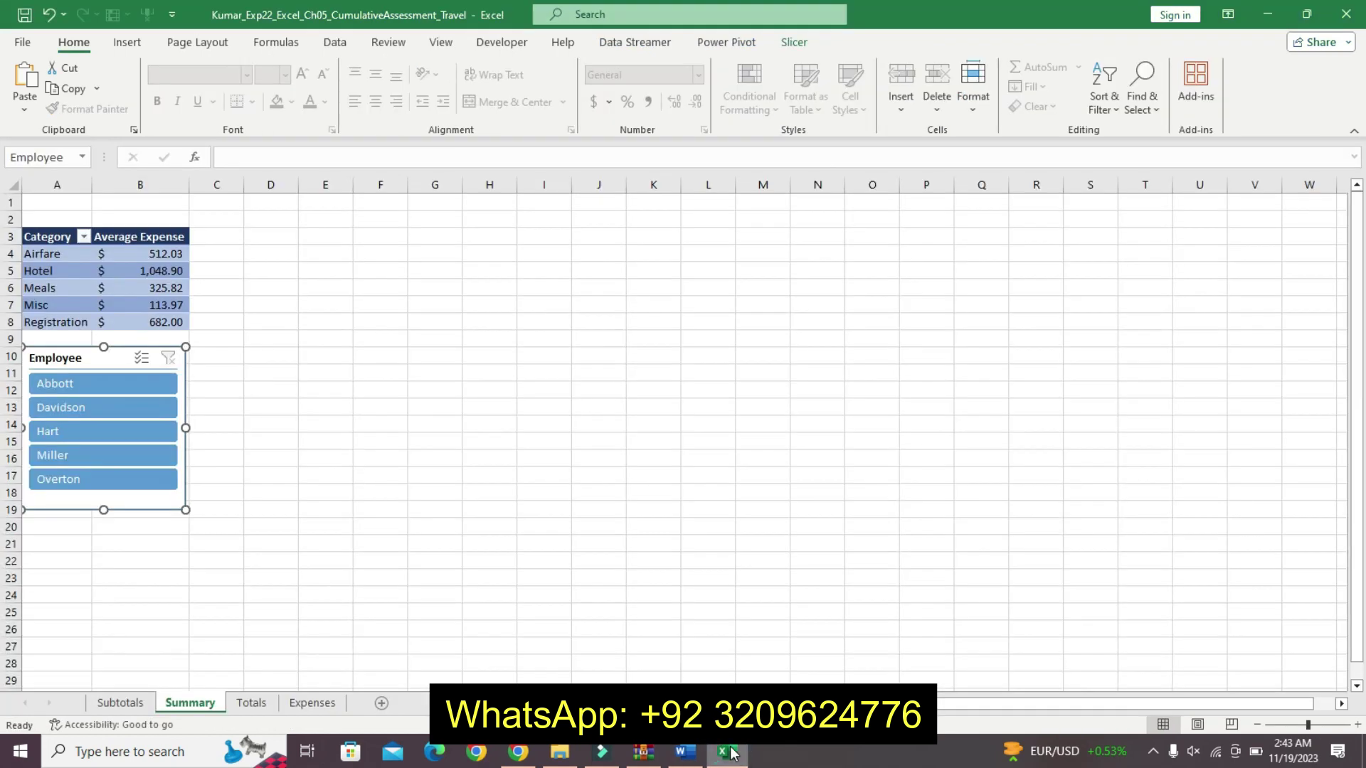
click(71, 293)
click(110, 288)
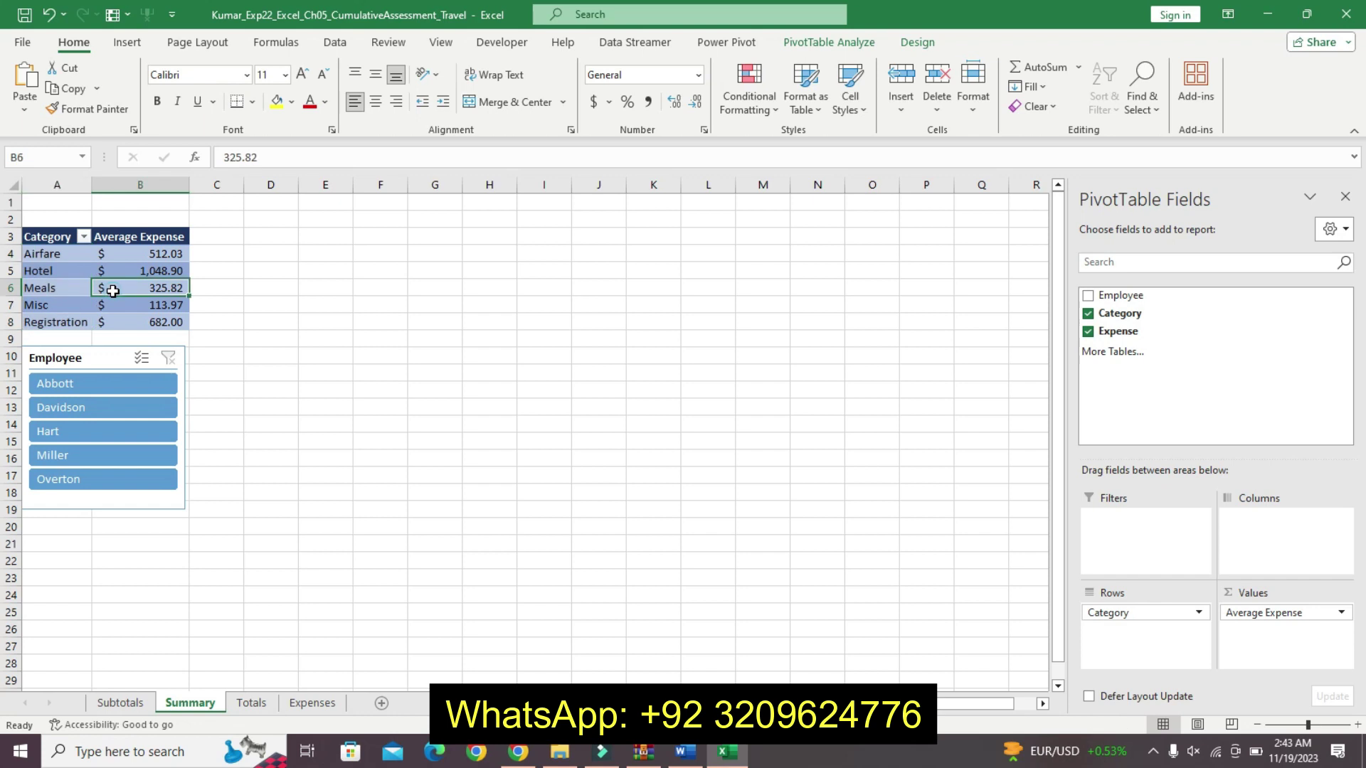
click(250, 703)
click(685, 752)
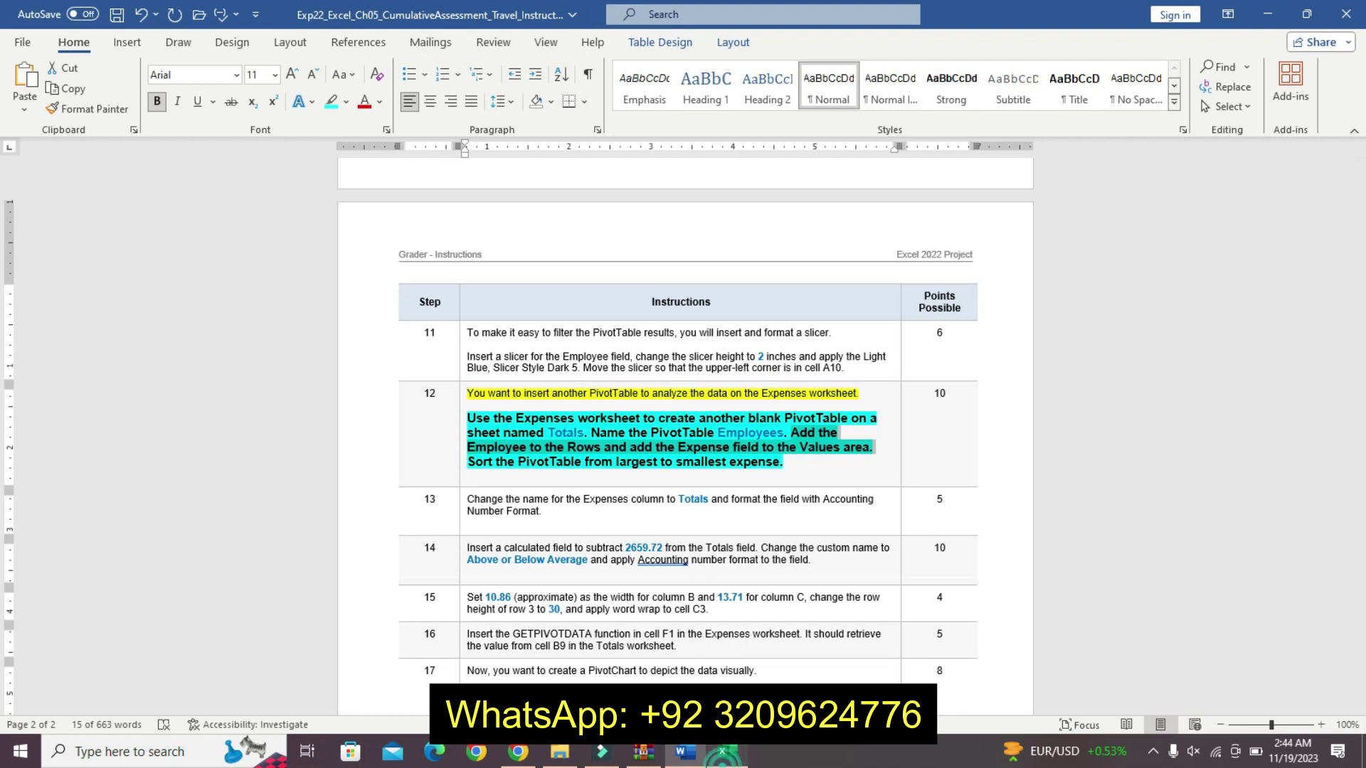
click(727, 752)
click(136, 286)
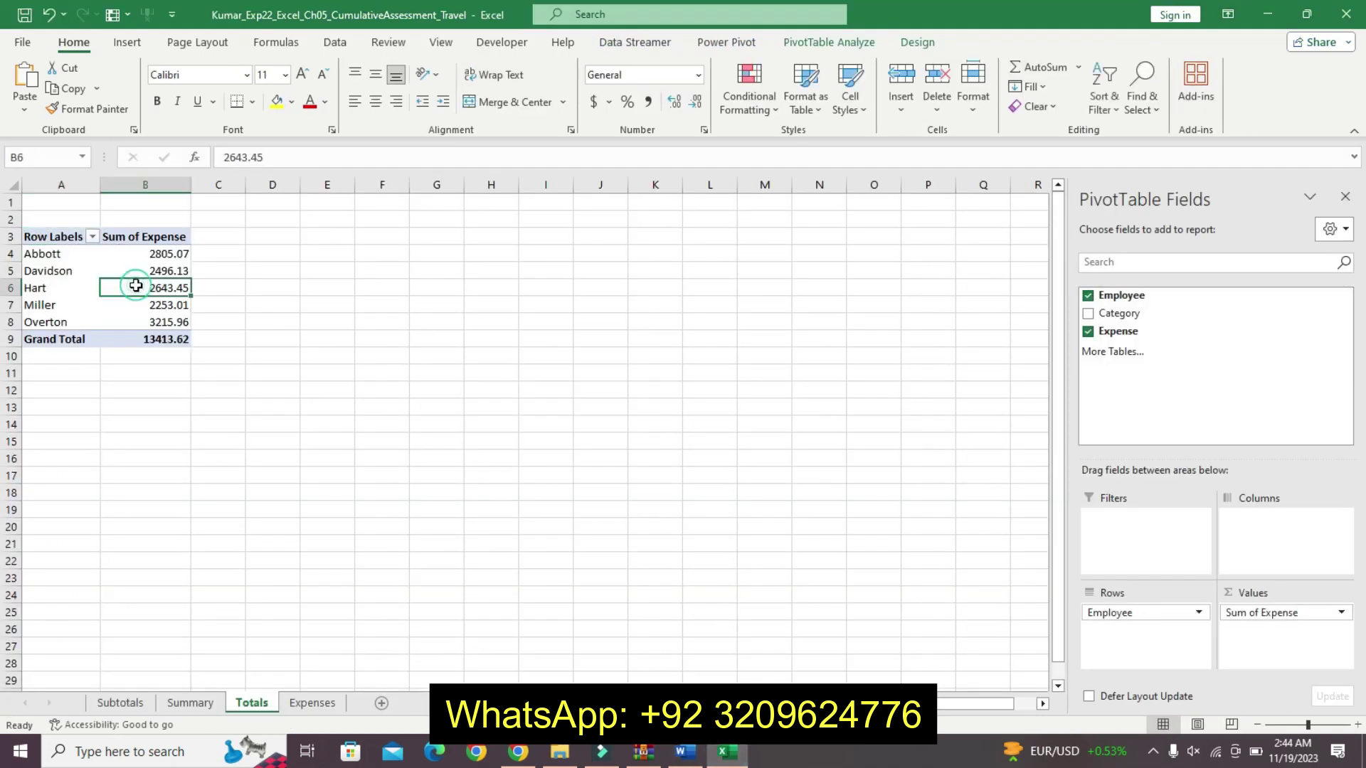
click(1103, 96)
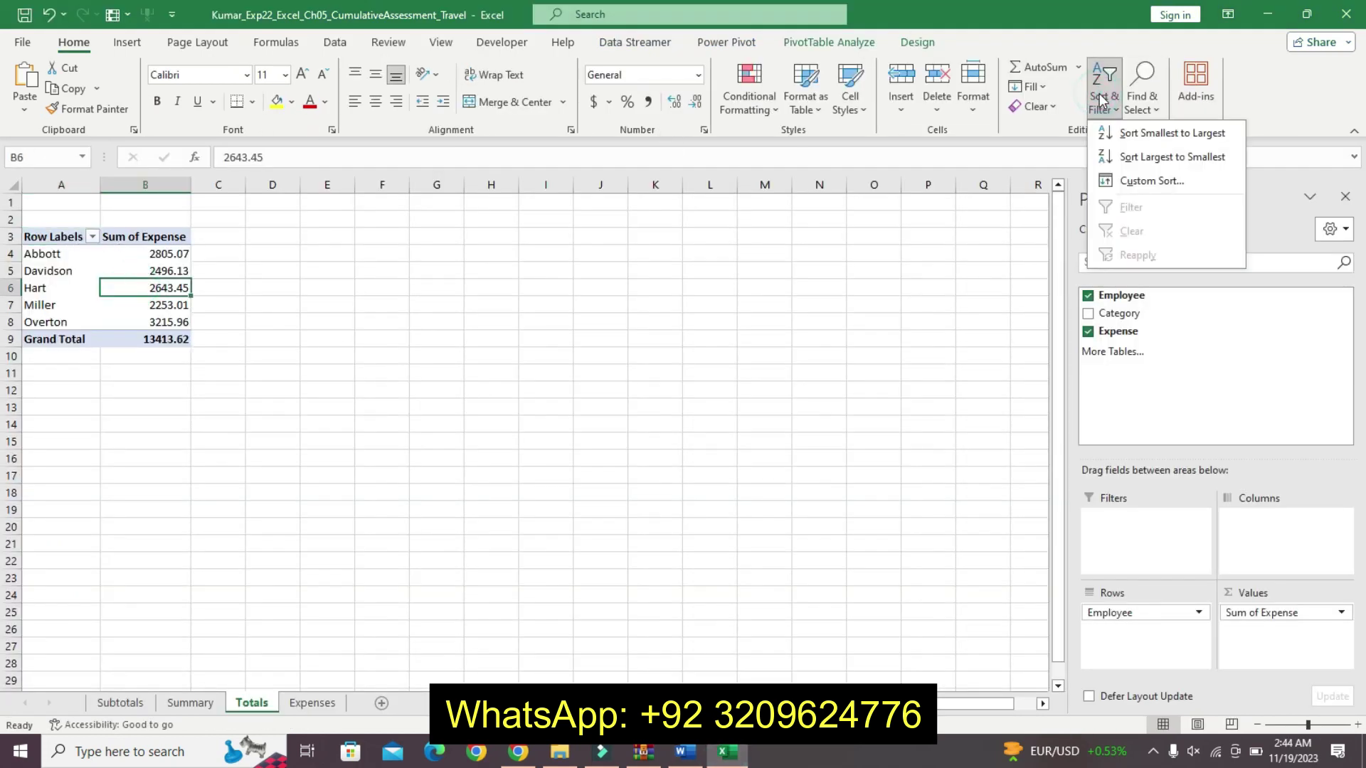
click(1137, 158)
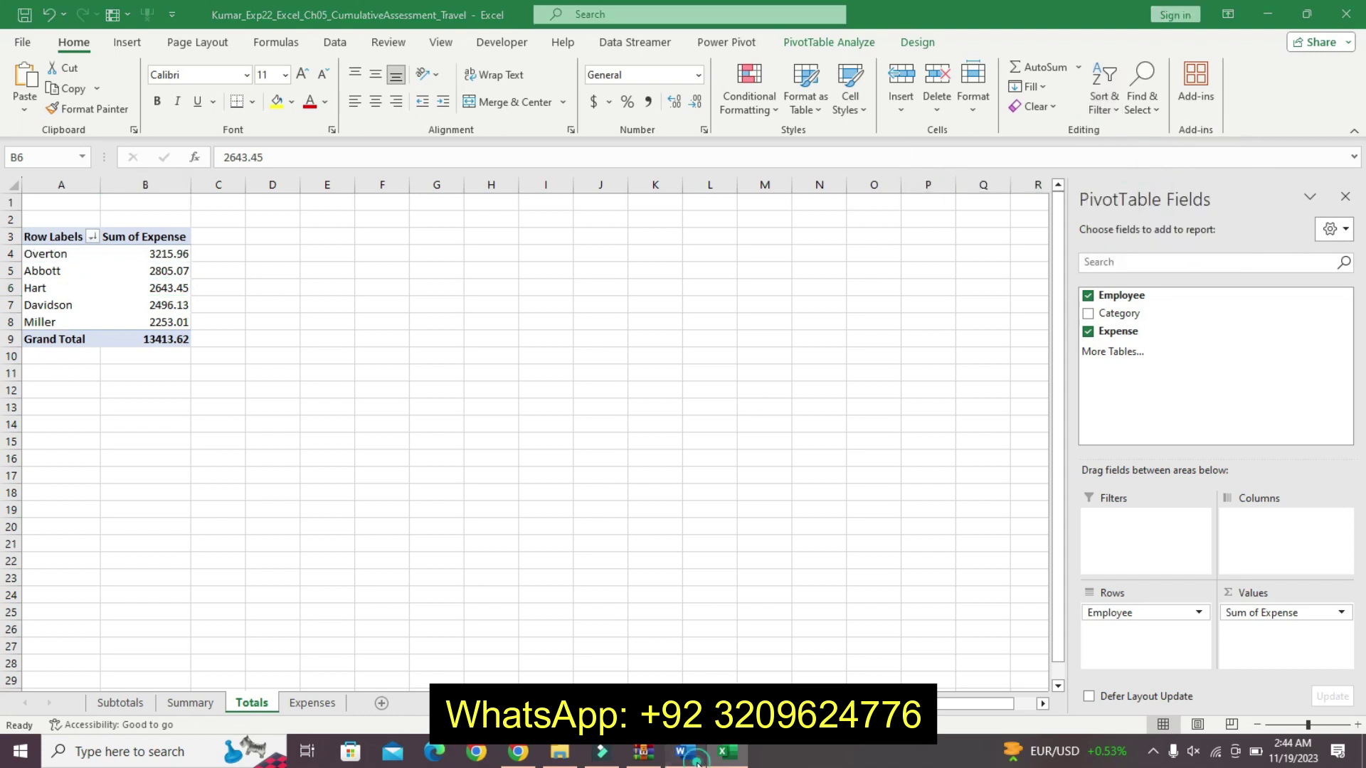
- Switch to Word and undo the highlighting, bold and enlarged font on the step 12 instructions
click(683, 753)
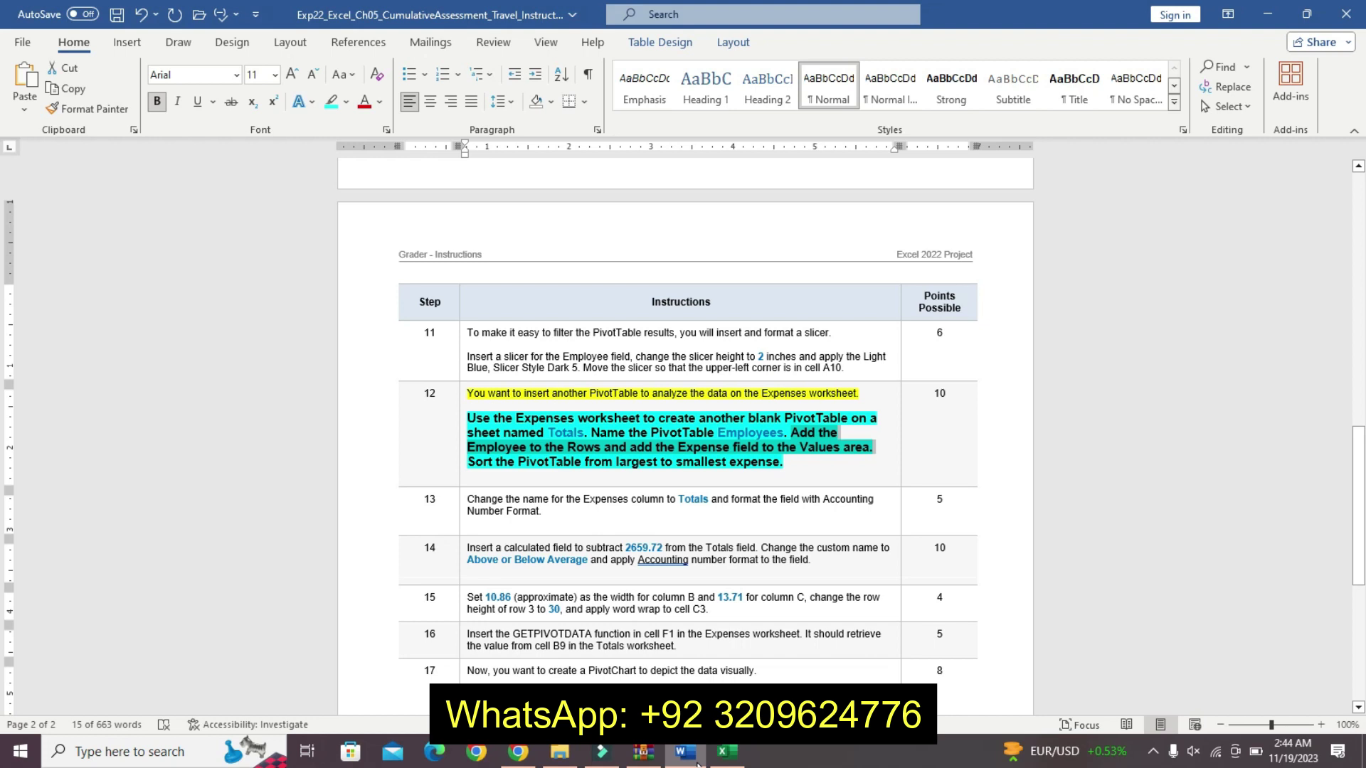
drag(1358, 527, 1358, 564)
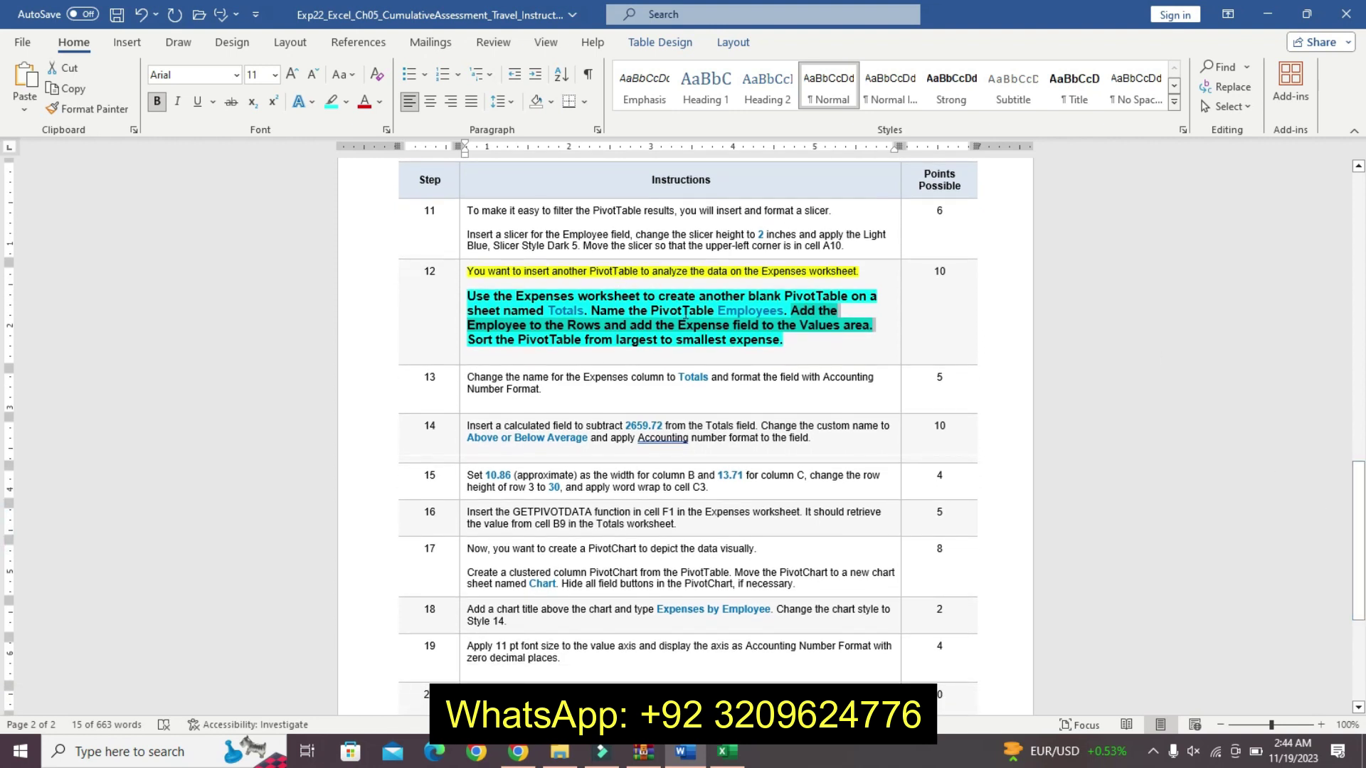
key(ctrl+z)
key(ctrl+z)
key(ctrl+z)
key(ctrl+z)
key(ctrl+z)
key(ctrl+z)
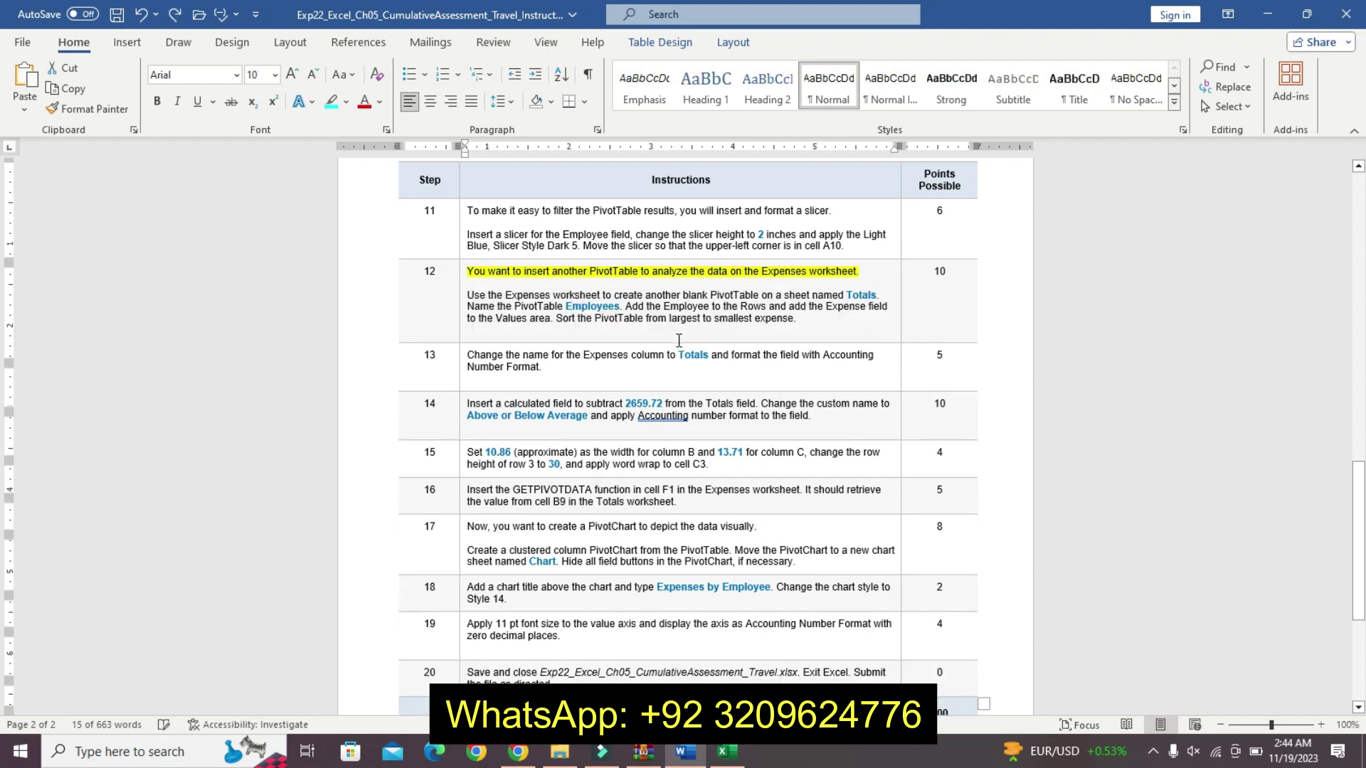
click(667, 444)
drag(1358, 418, 1358, 448)
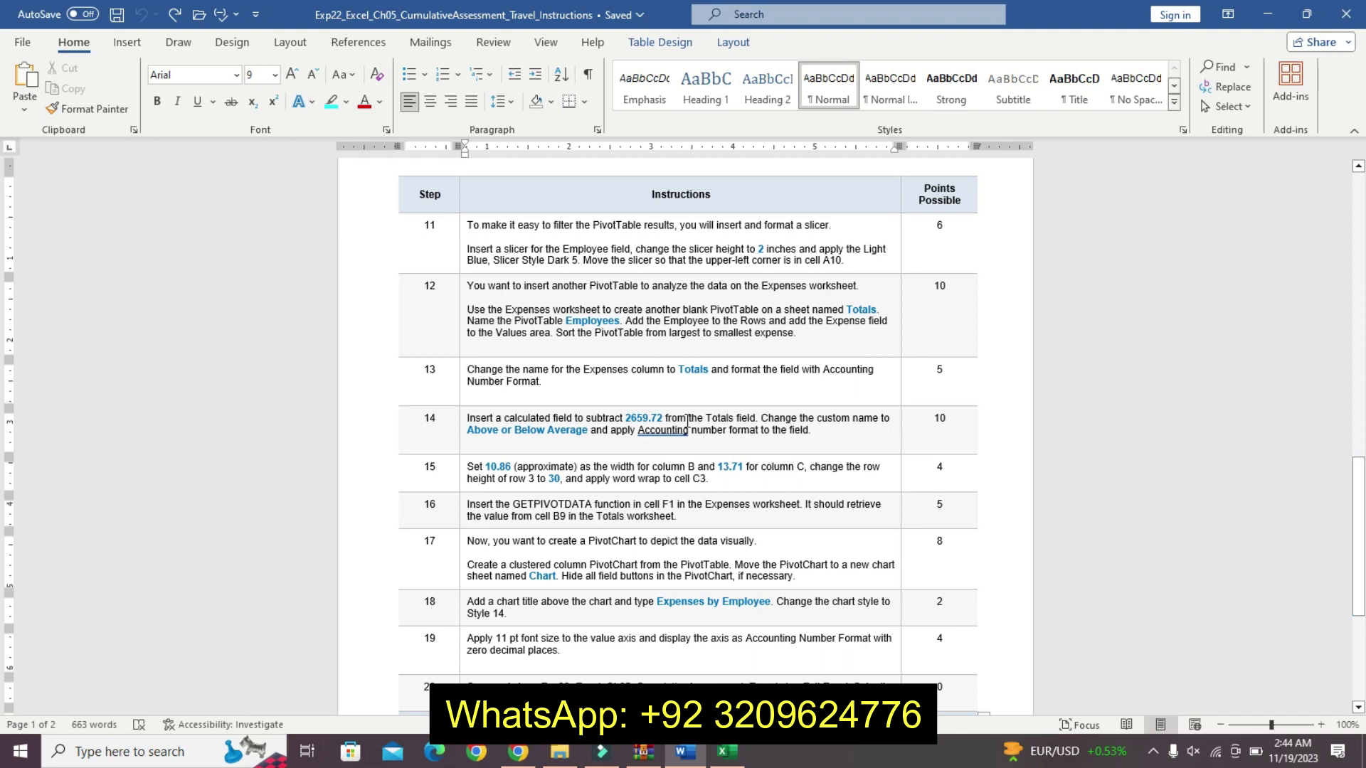
- Format the step 13 instructions as 12 pt bold text with a turquoise highlight
click(461, 372)
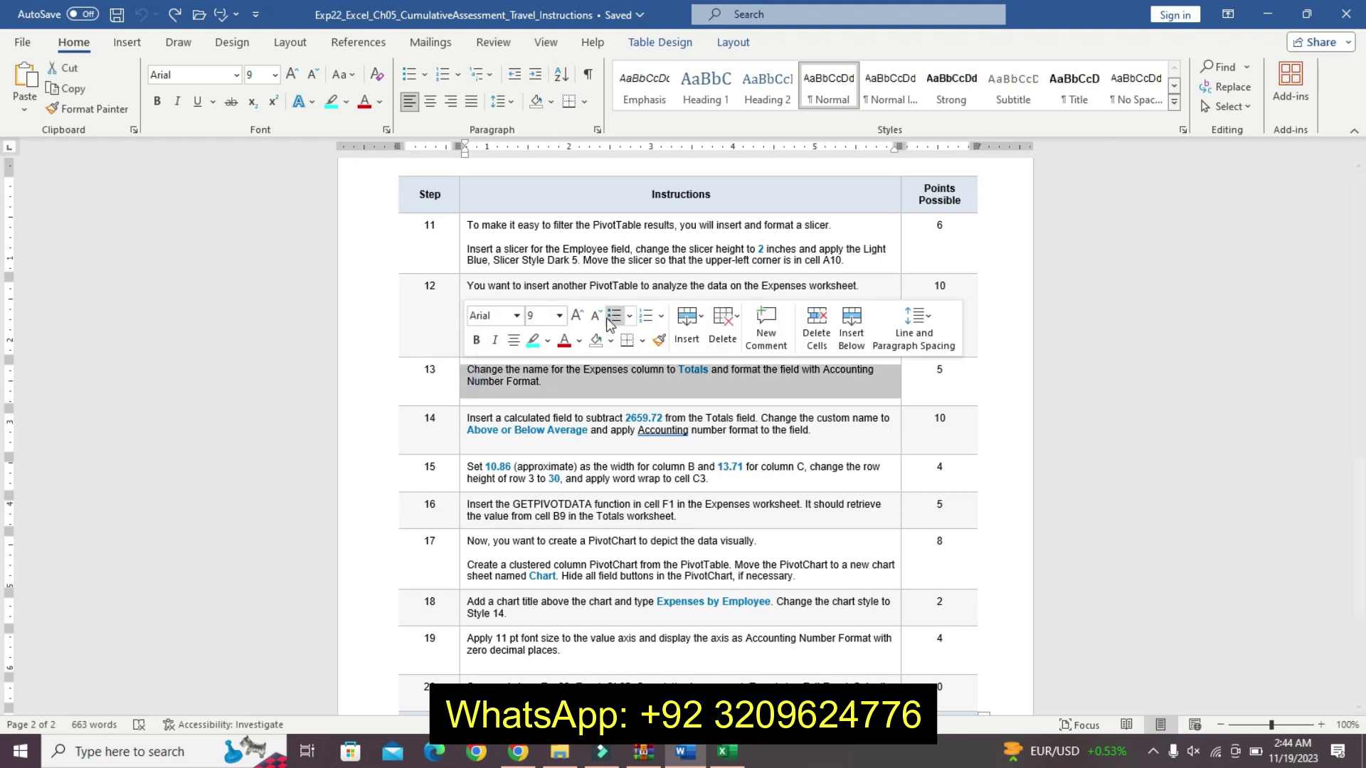
click(577, 315)
click(577, 315)
click(577, 316)
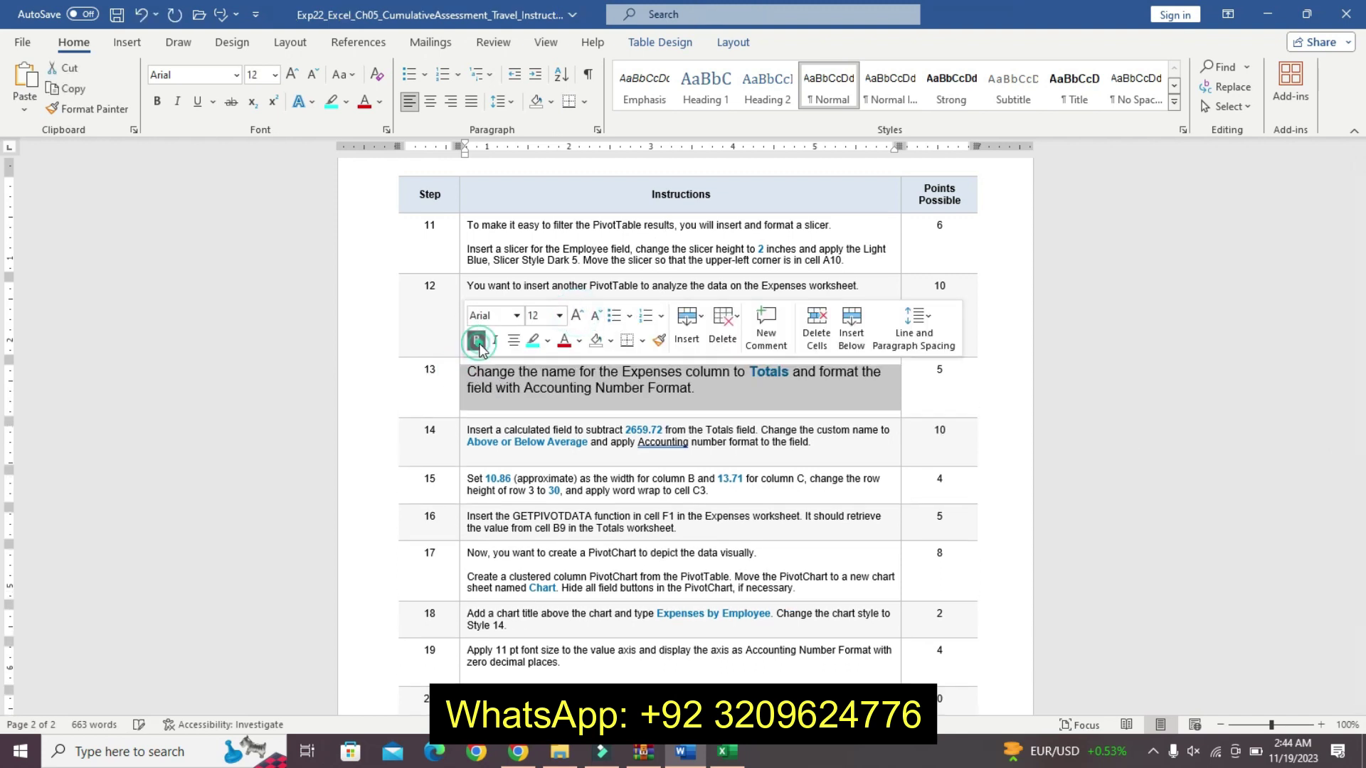
click(476, 340)
click(541, 340)
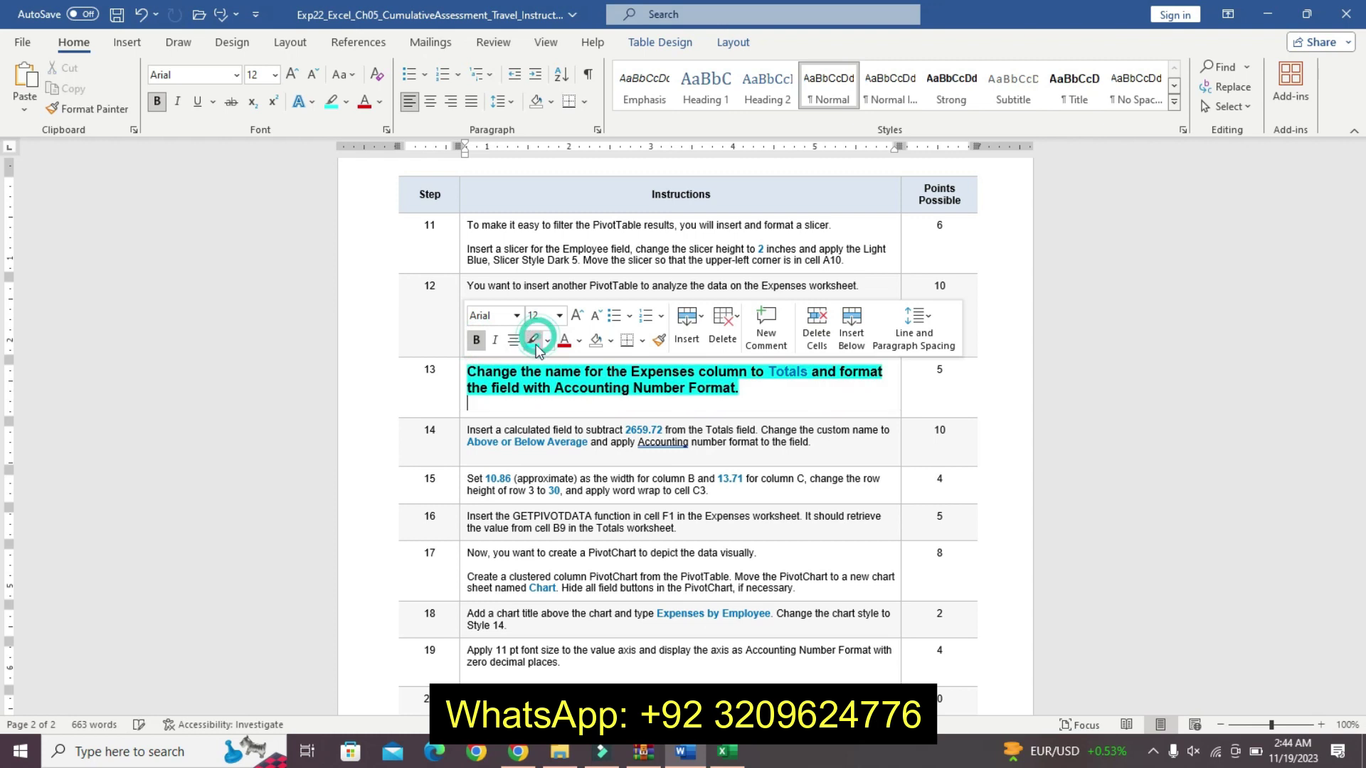
click(740, 407)
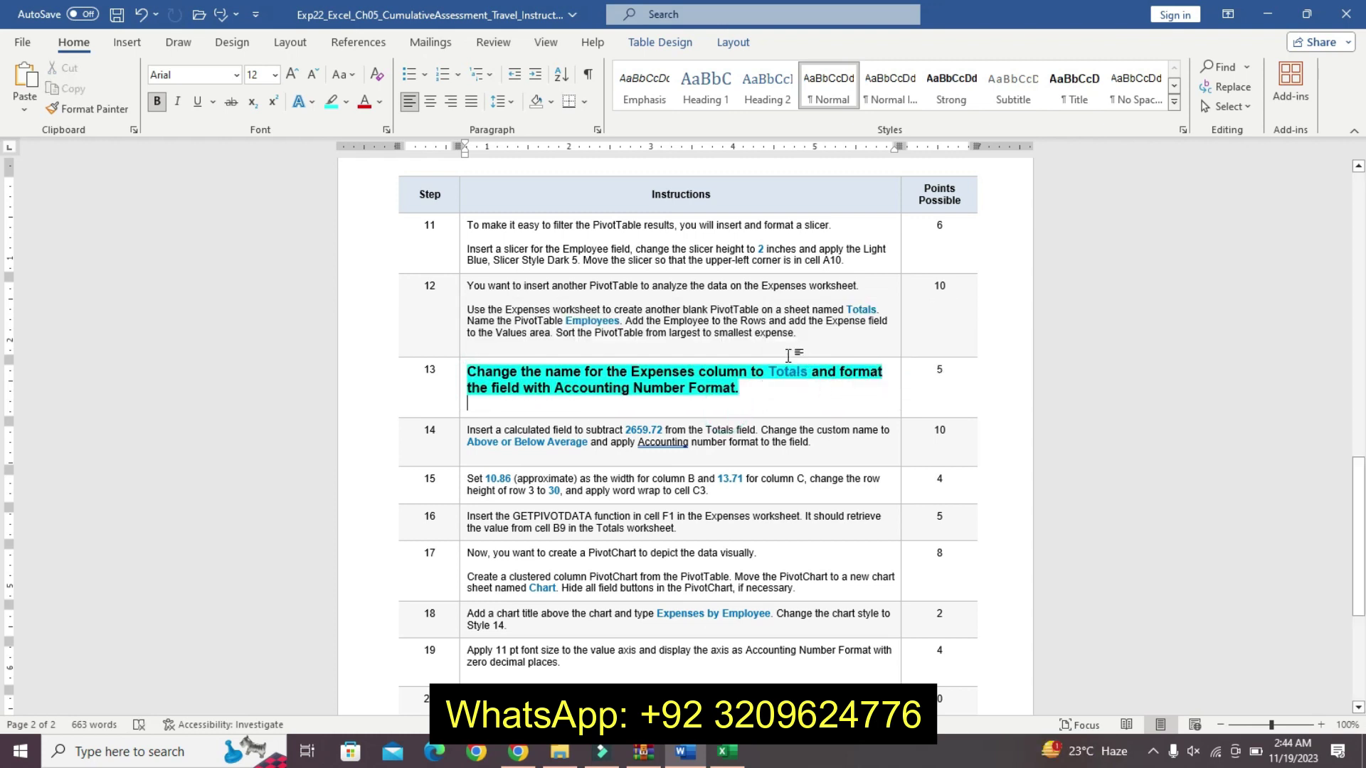
- Copy Totals from step 13 in Word and enter it as the Sum of Expense field's custom name in Excel
drag(769, 371, 808, 377)
key(ctrl+c)
click(733, 751)
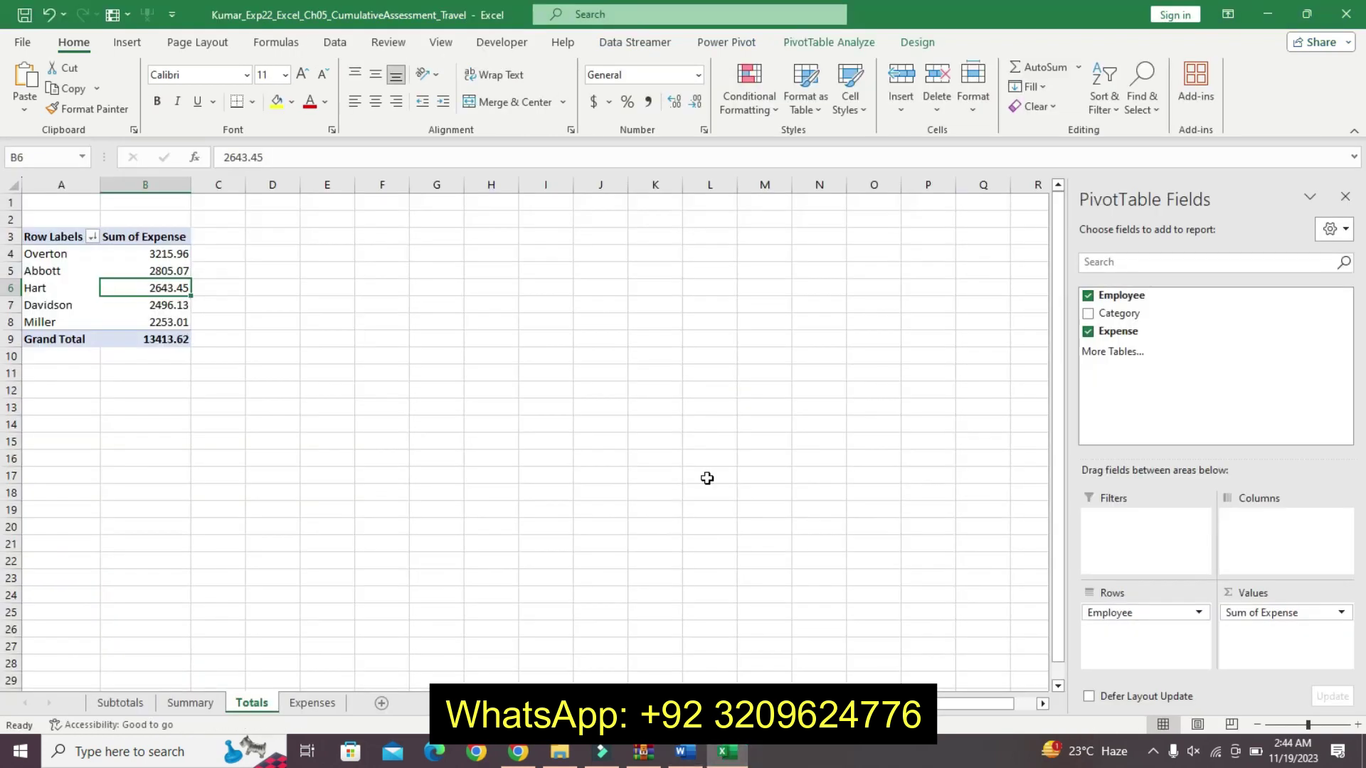
click(1253, 611)
click(1236, 598)
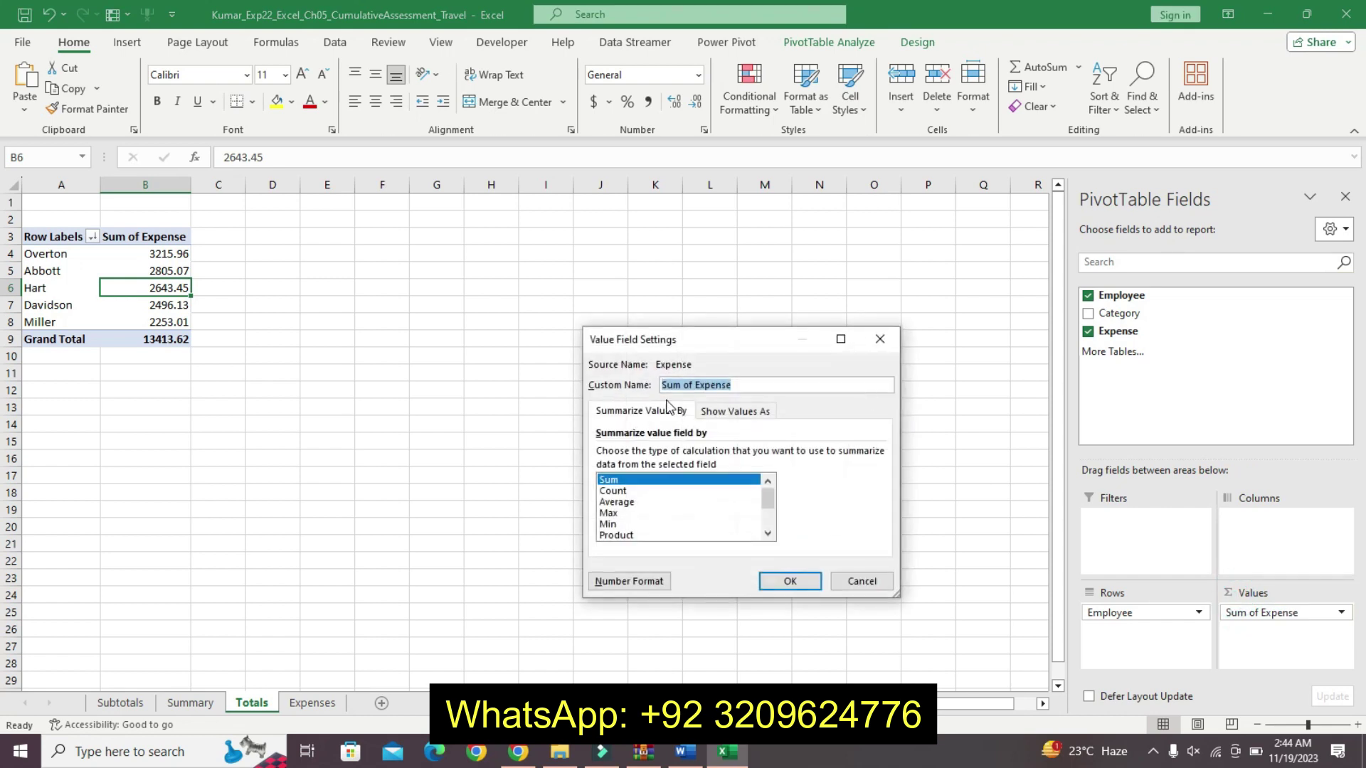
key(ctrl+v)
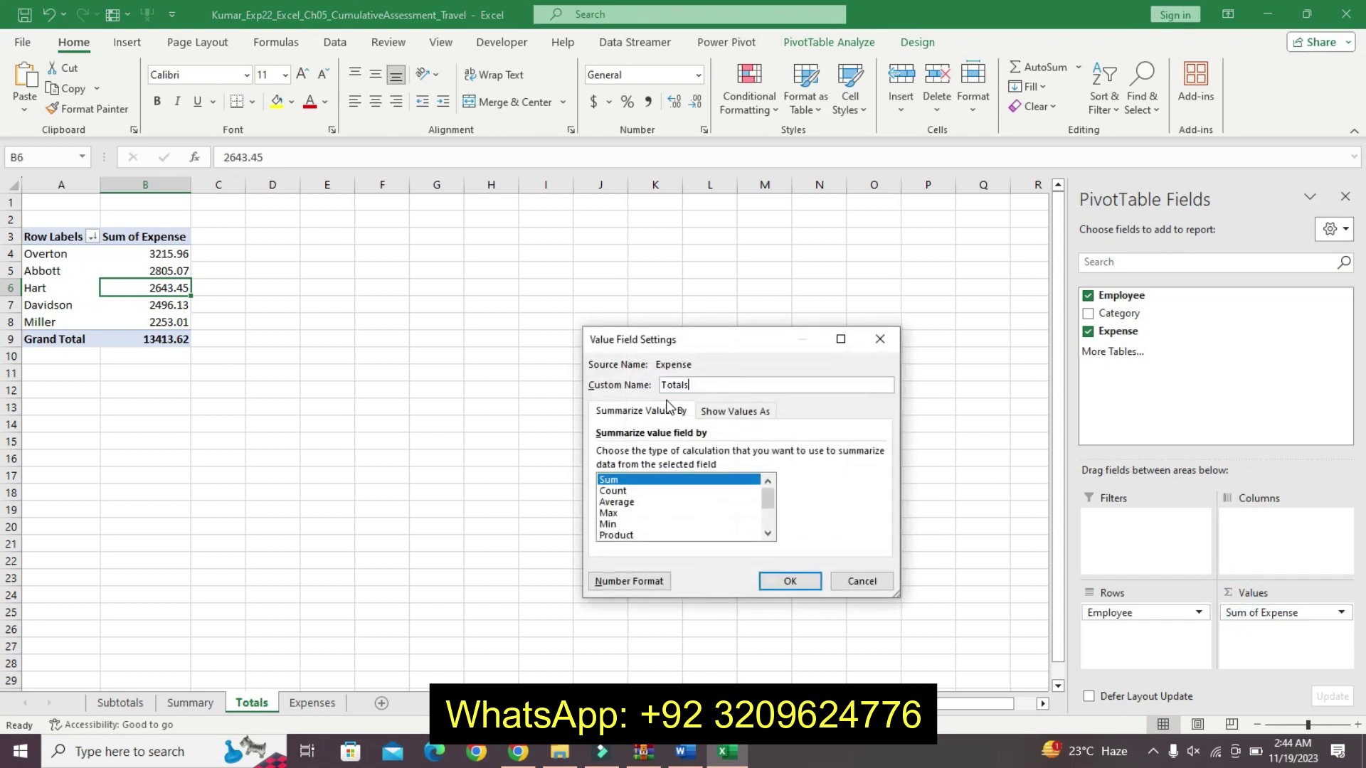
- Give the Expense value field the Accounting number format with the $ symbol and 0 decimal places
click(626, 582)
click(566, 368)
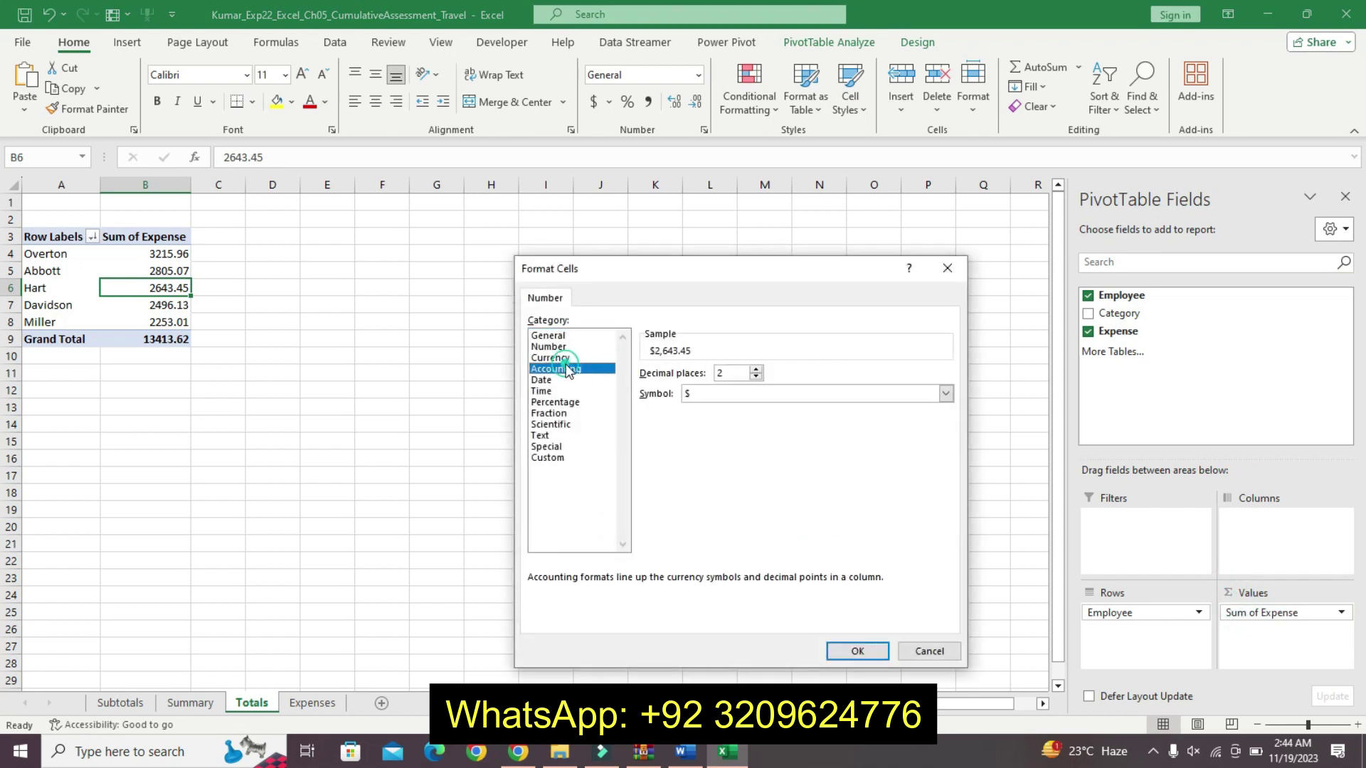
click(696, 756)
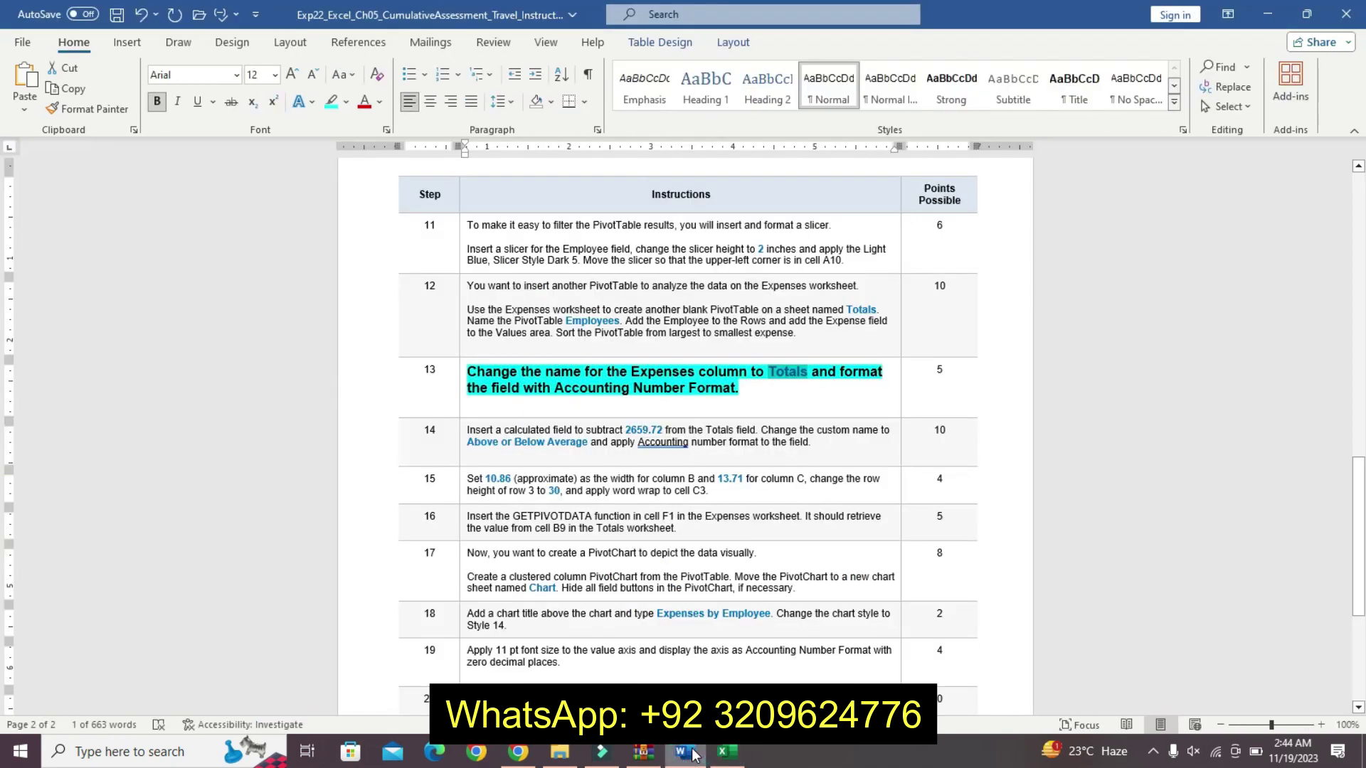
click(726, 753)
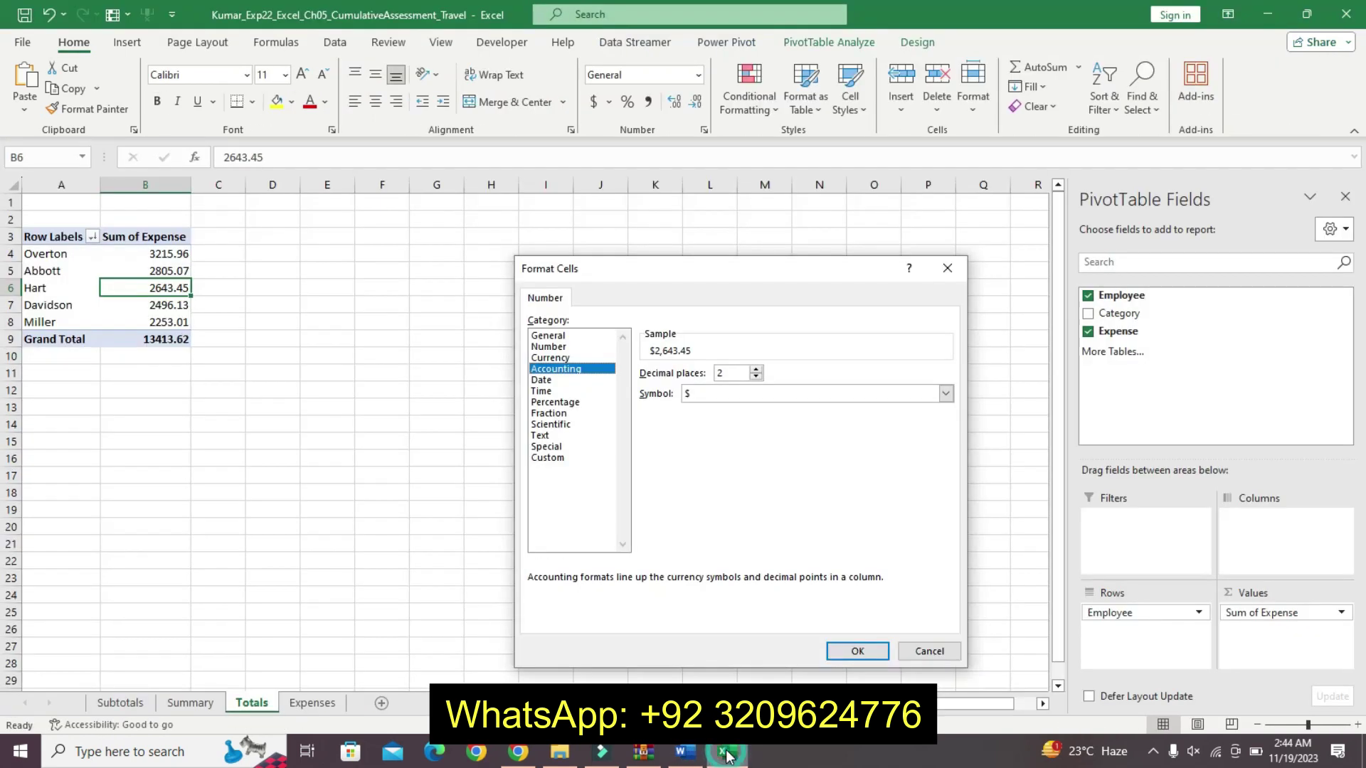
click(756, 376)
click(757, 376)
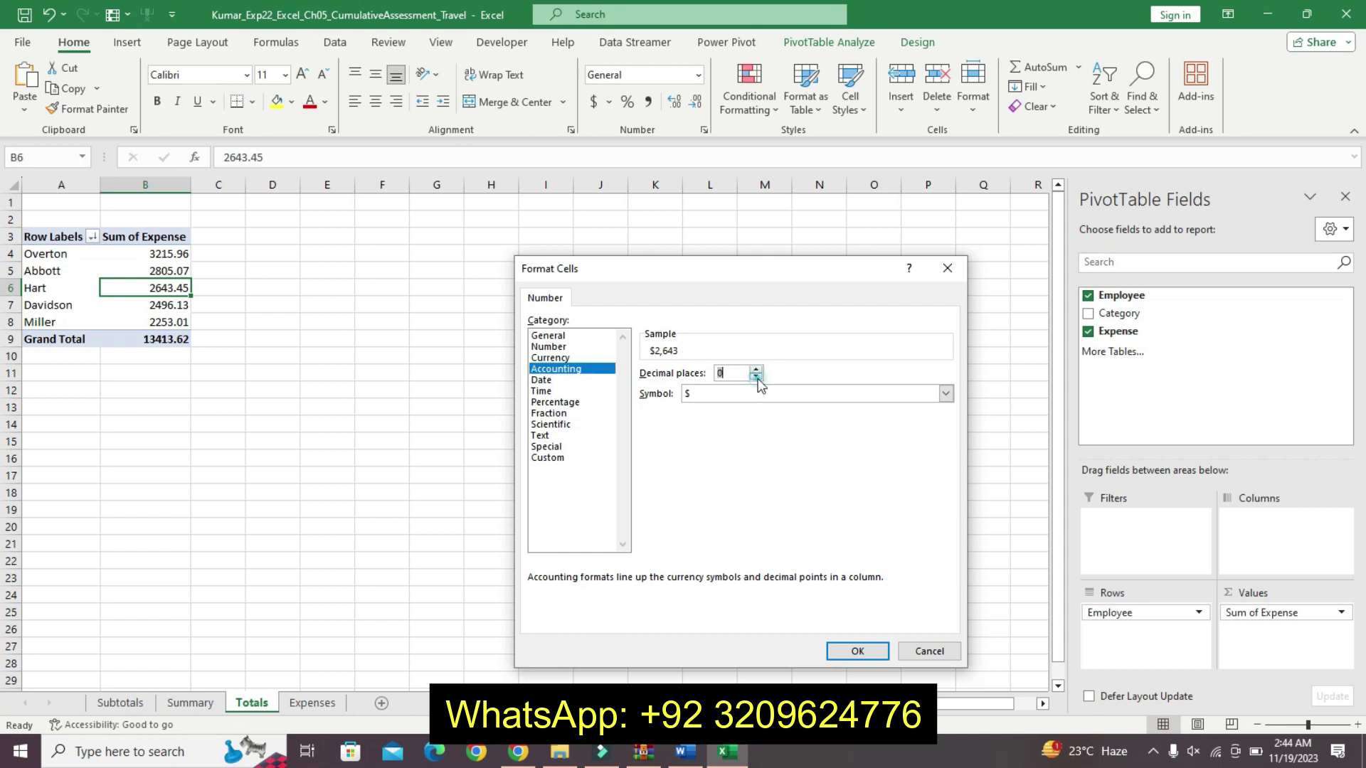
click(859, 652)
click(788, 580)
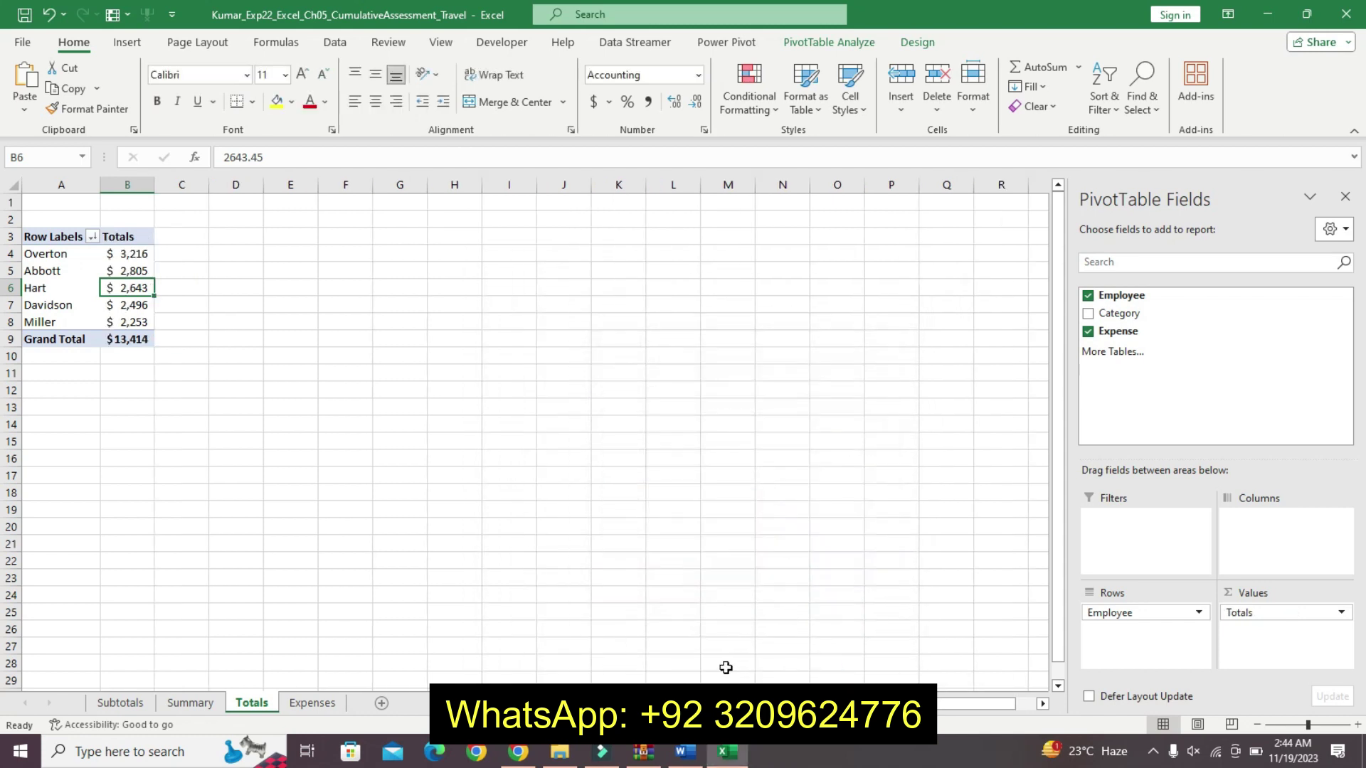
- Recheck step 13 in Word and undo the value field's custom name and number format in Excel
click(687, 755)
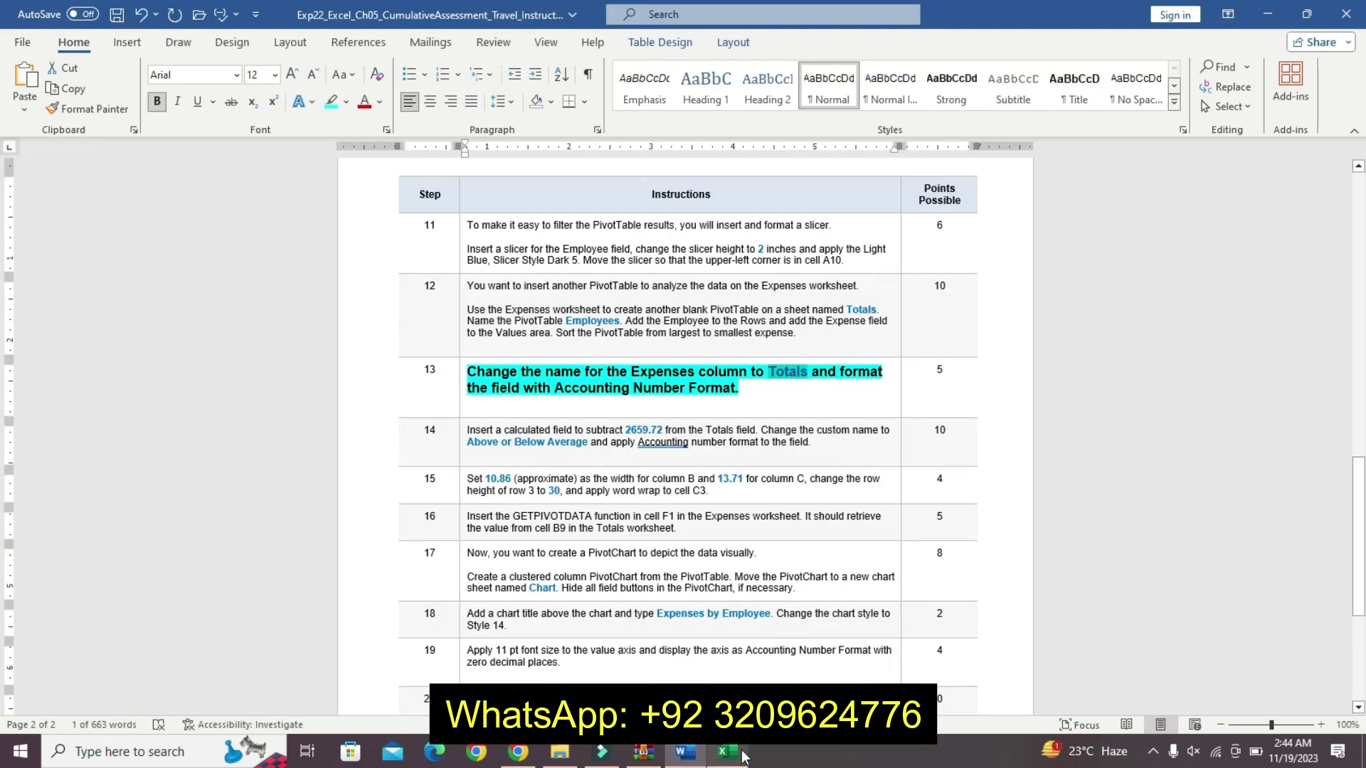
click(719, 753)
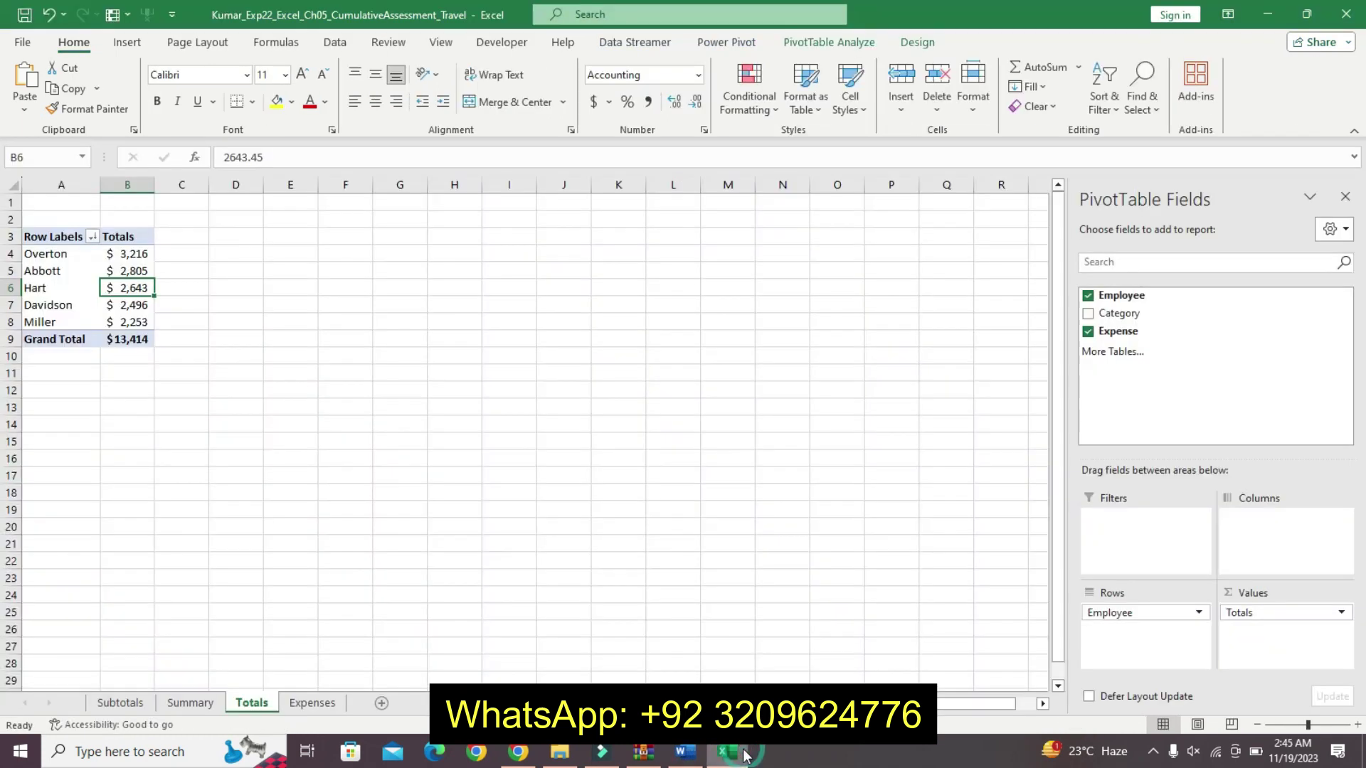
click(682, 755)
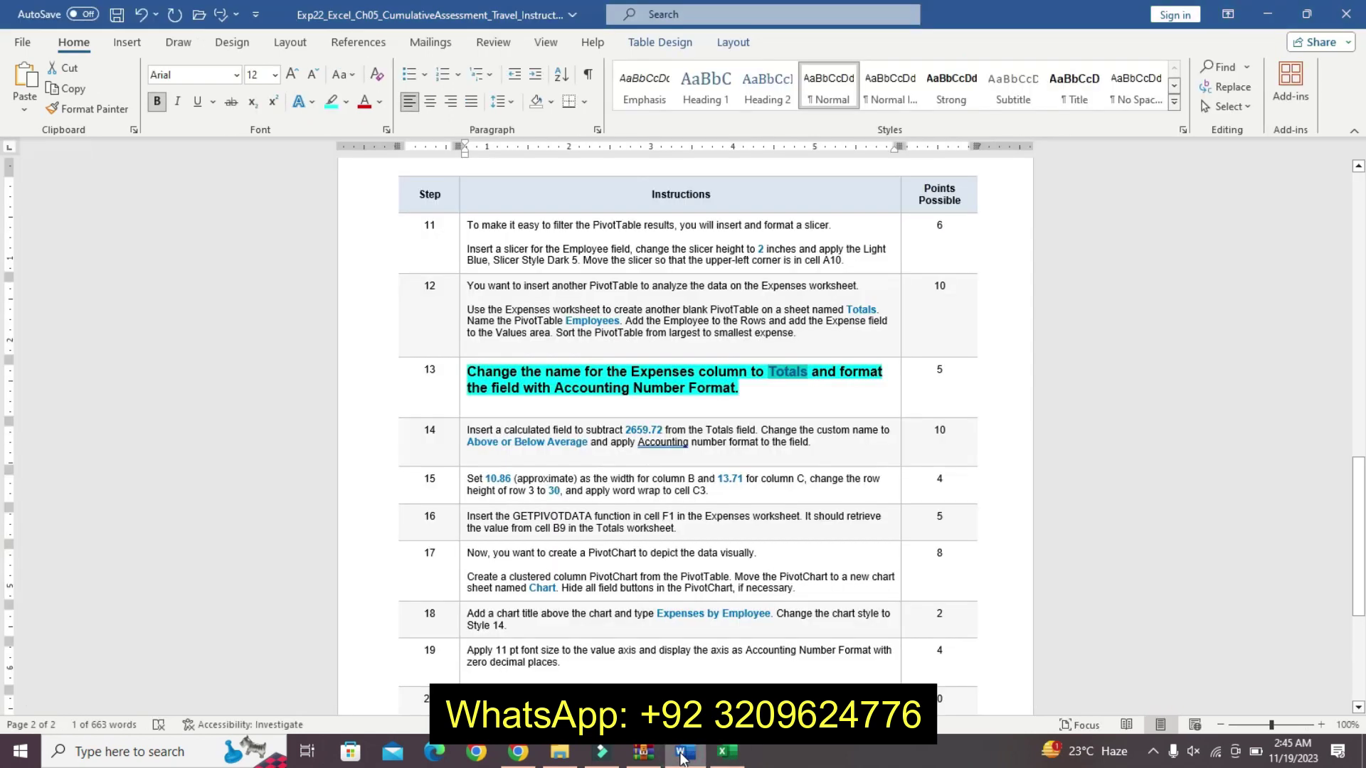
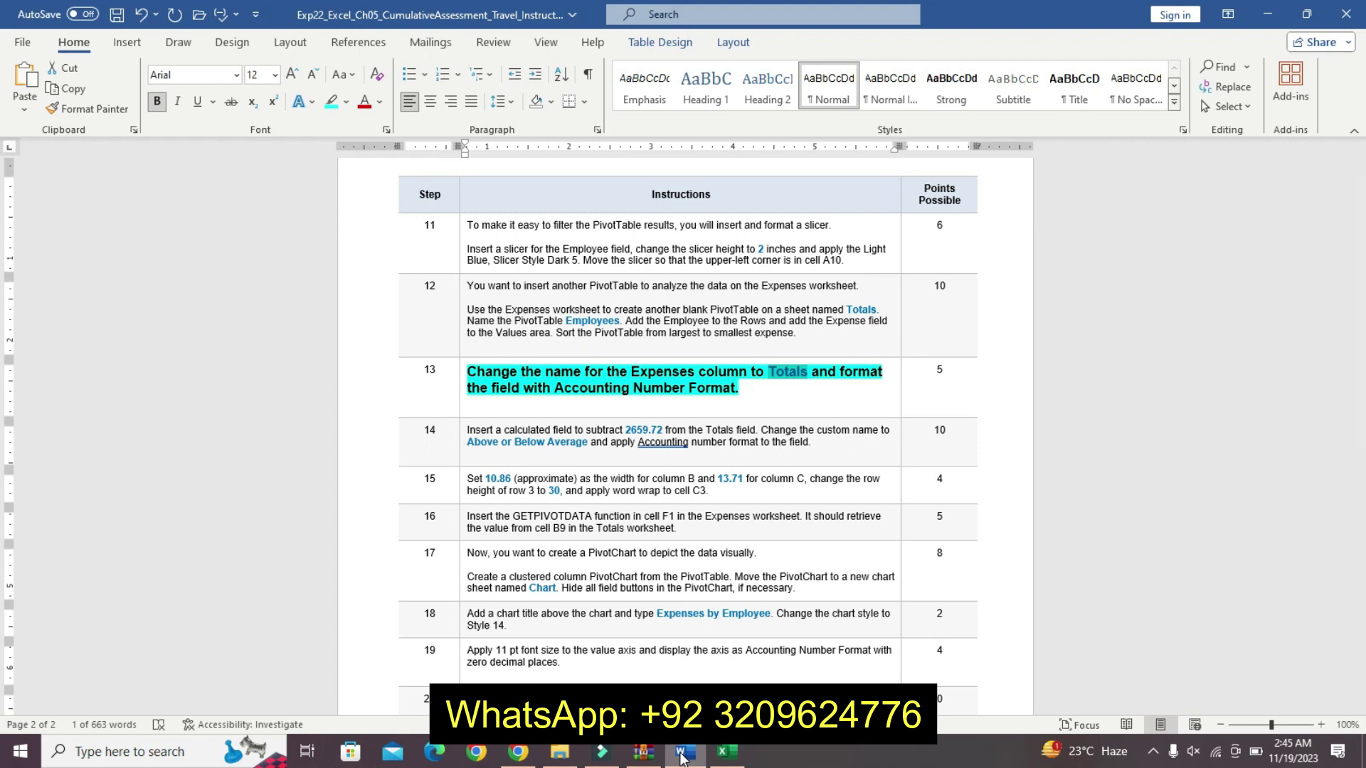
click(721, 753)
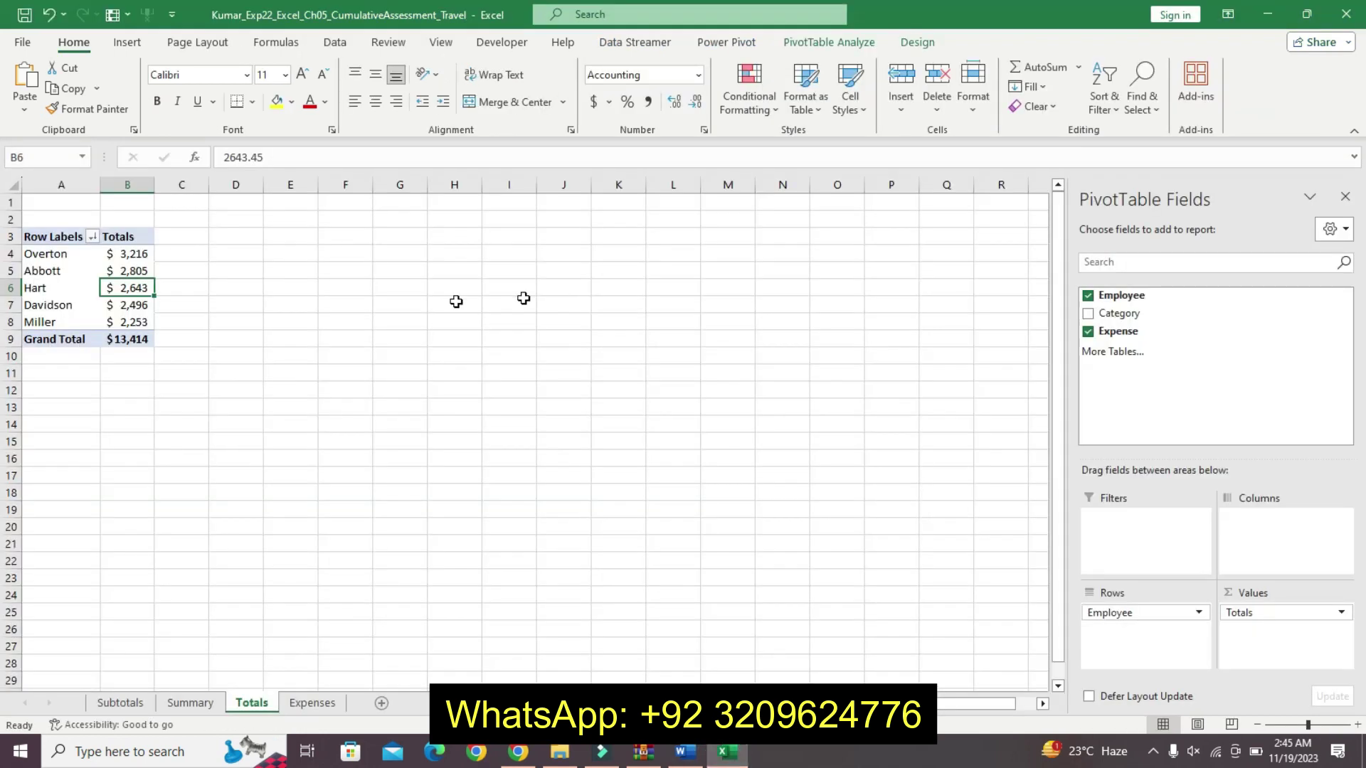
key(ctrl+z)
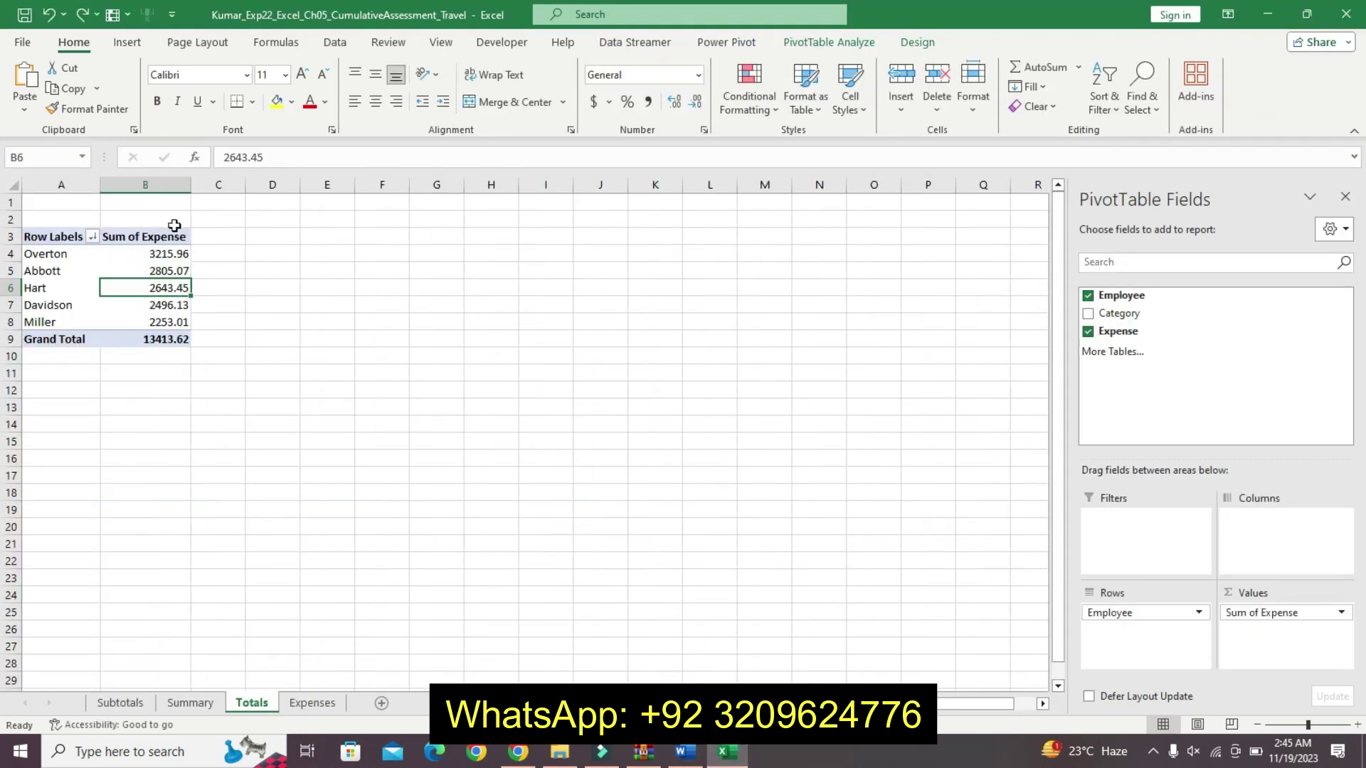
- Rename the Sum of Expense header in B3 as Totals and apply Accounting Number Format to B4:B9
click(162, 253)
click(162, 240)
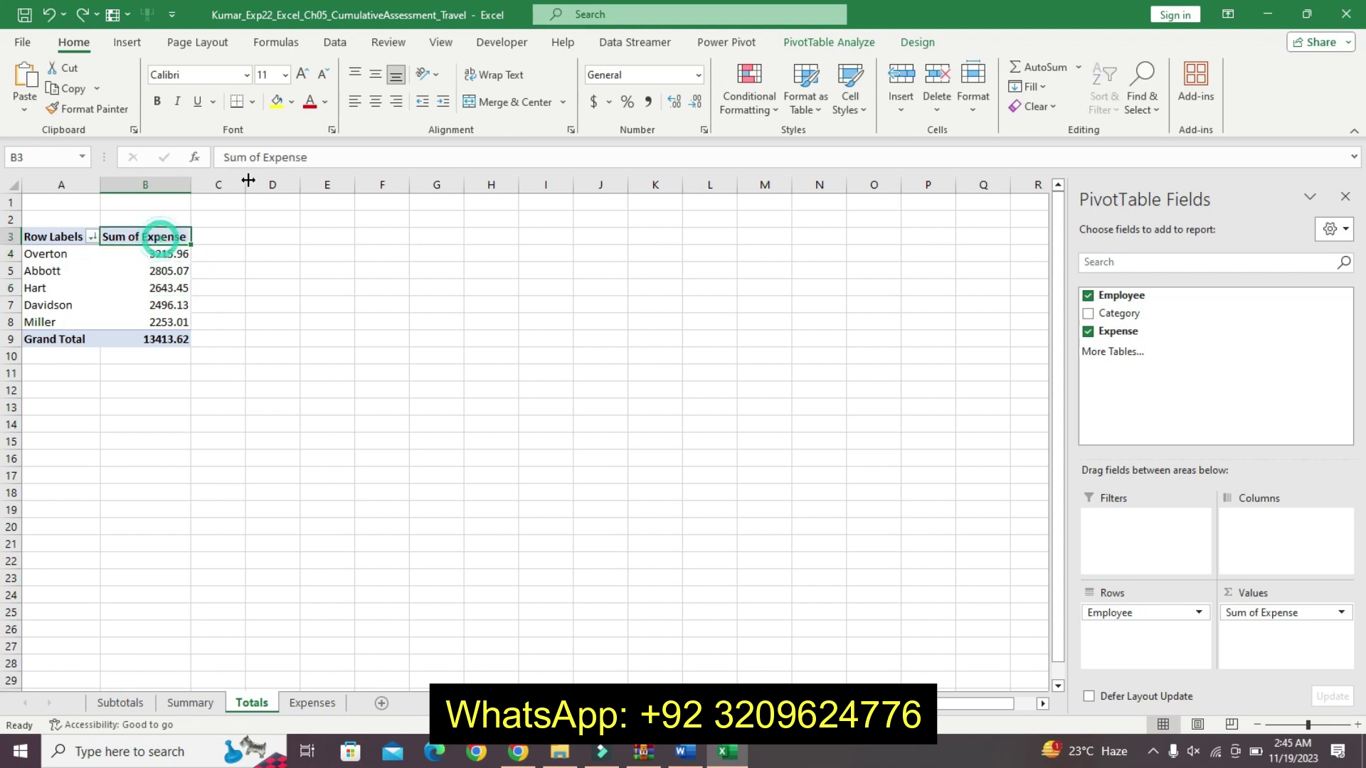
drag(314, 157, 217, 159)
text(Totals)
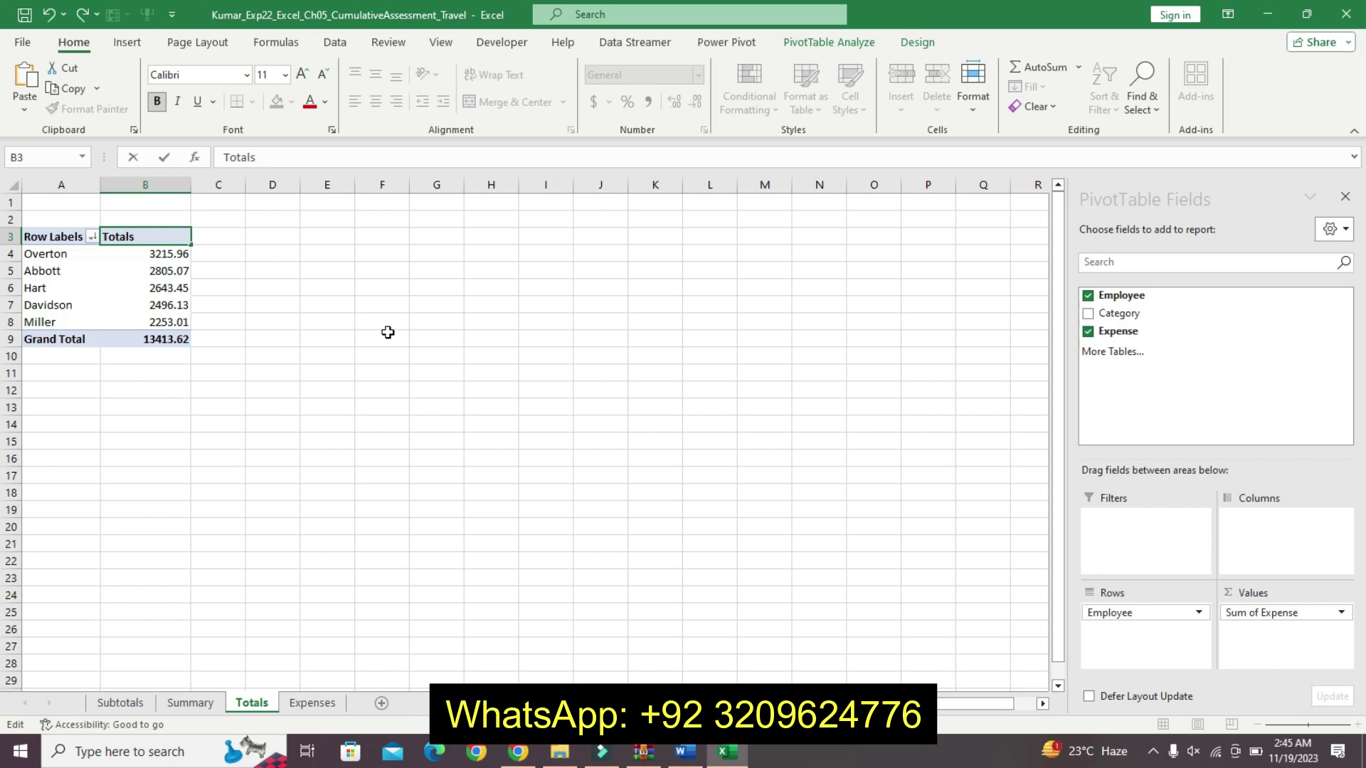
key(Return)
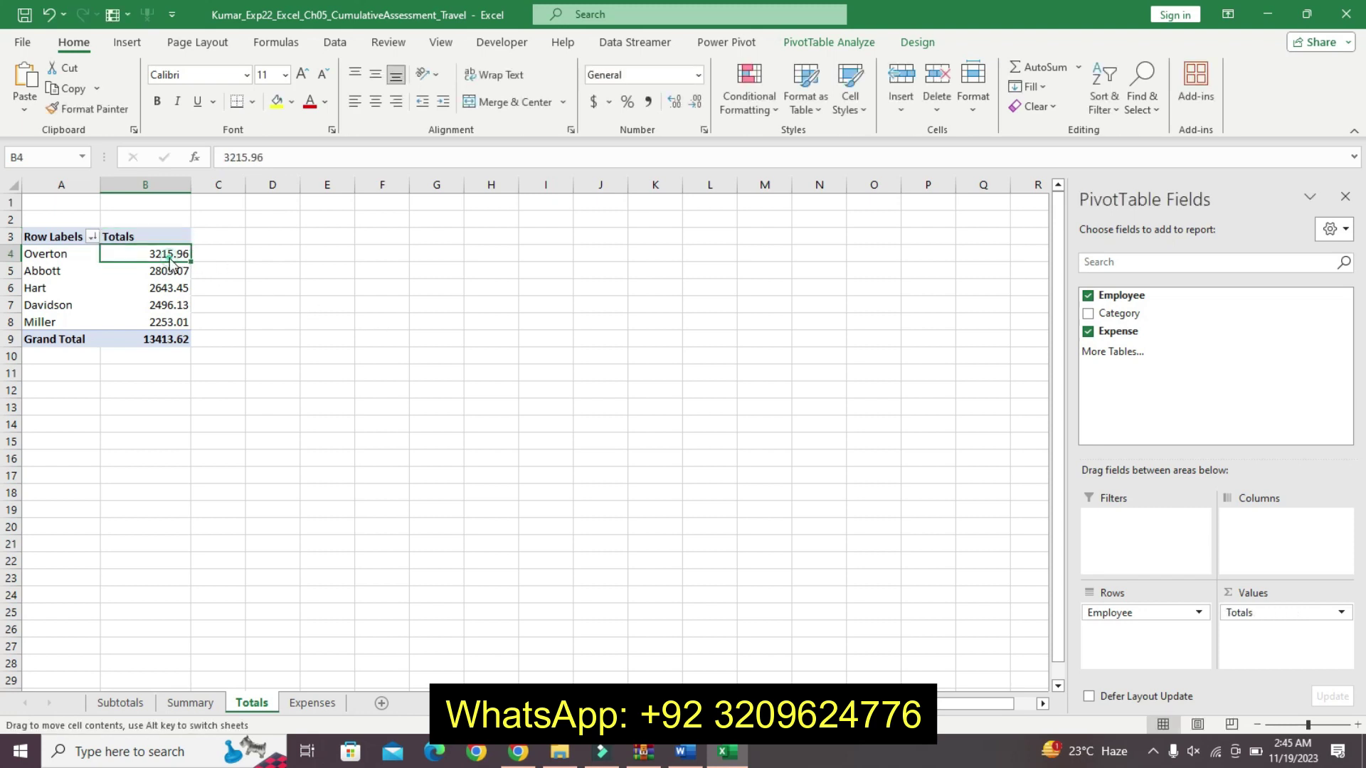
drag(170, 253, 167, 341)
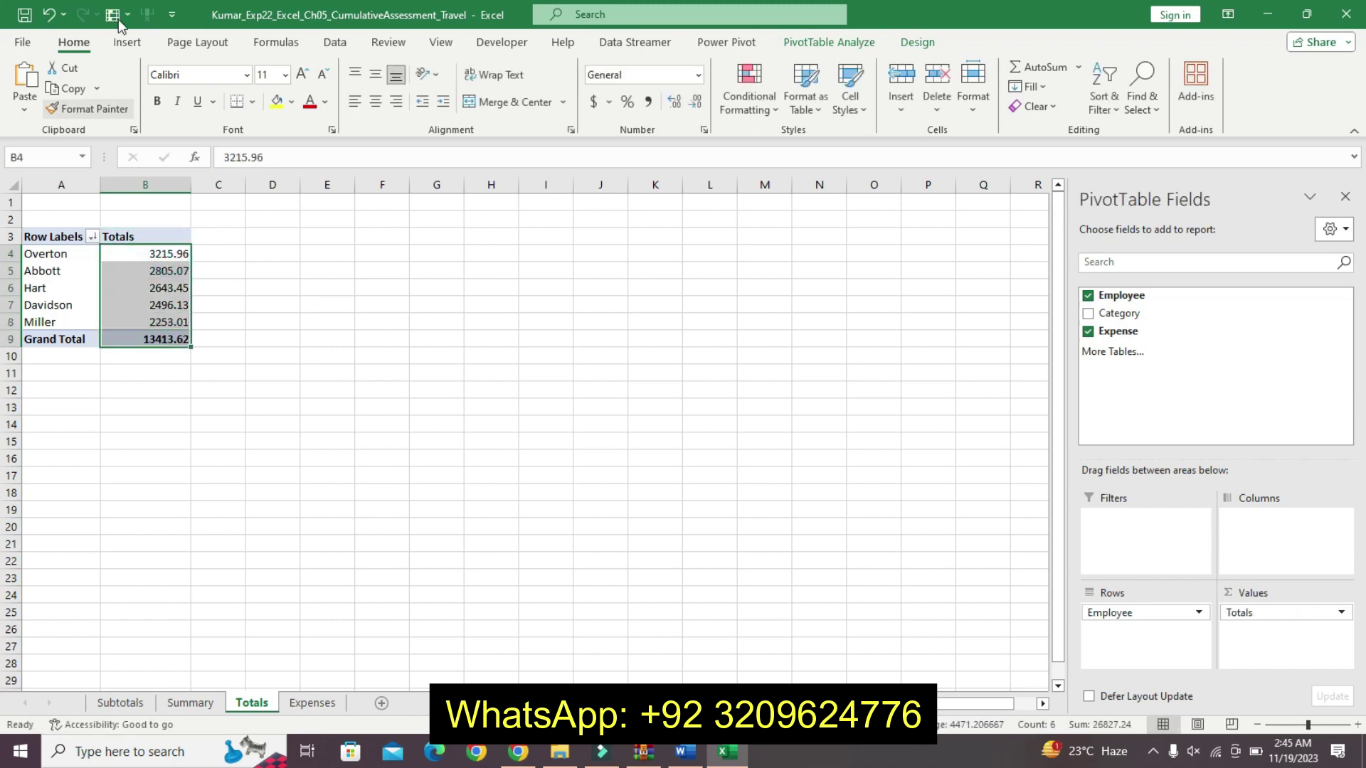
click(594, 102)
- Switch to Word and undo the highlight, bold and enlarged font on the step 13 instructions
click(684, 752)
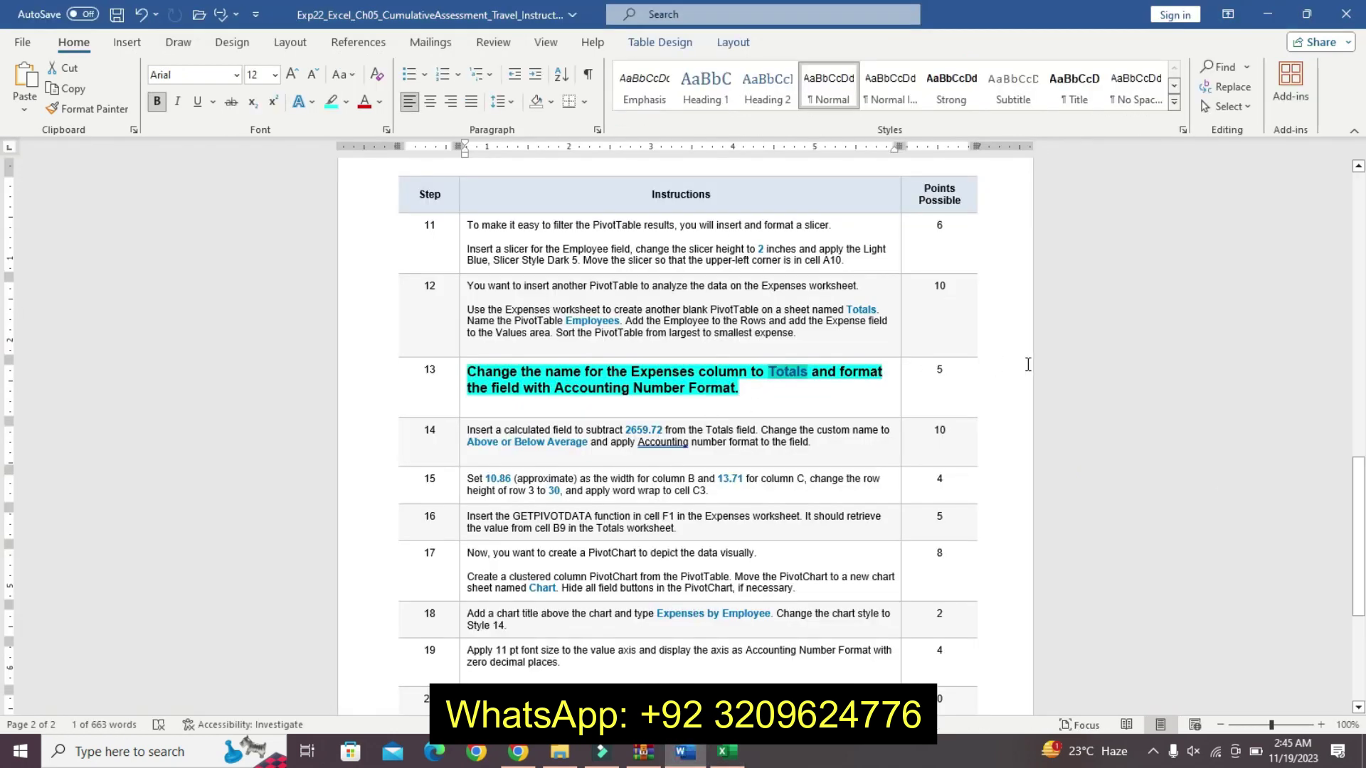
scroll(1359, 548, down, 2)
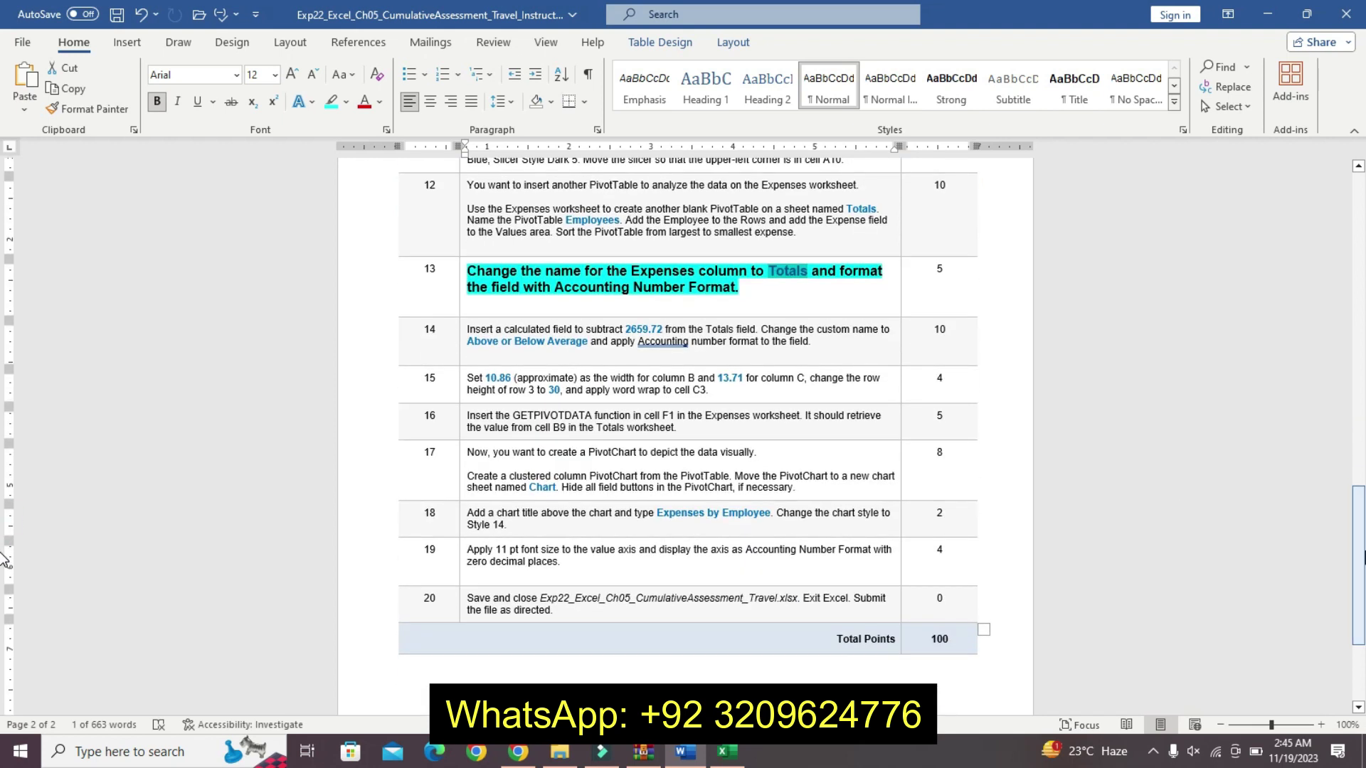
key(ctrl+z)
key(ctrl+z)
key(ctrl+z)
key(ctrl+z)
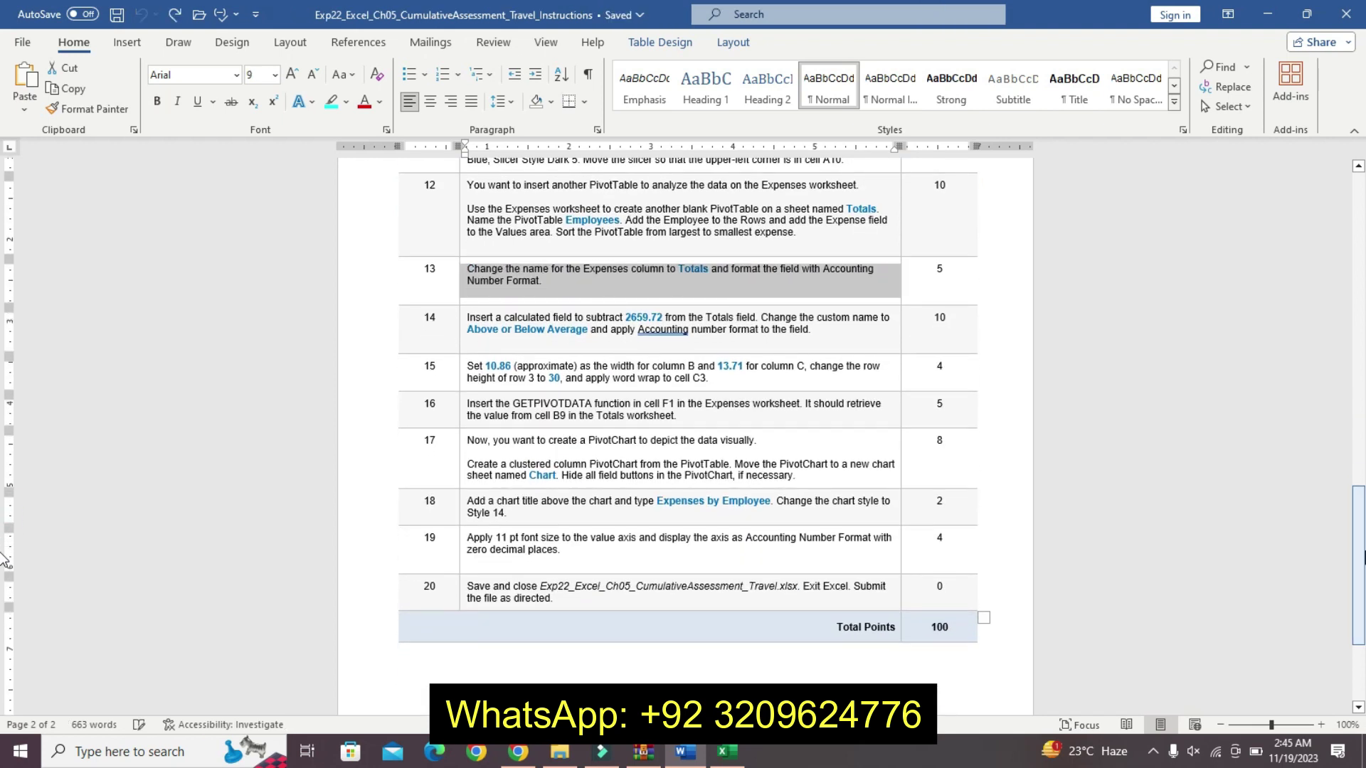
- Enlarge the step 14 instructions to 11 pt, make them bold with a turquoise highlight, and select the value 2659.72
click(1242, 594)
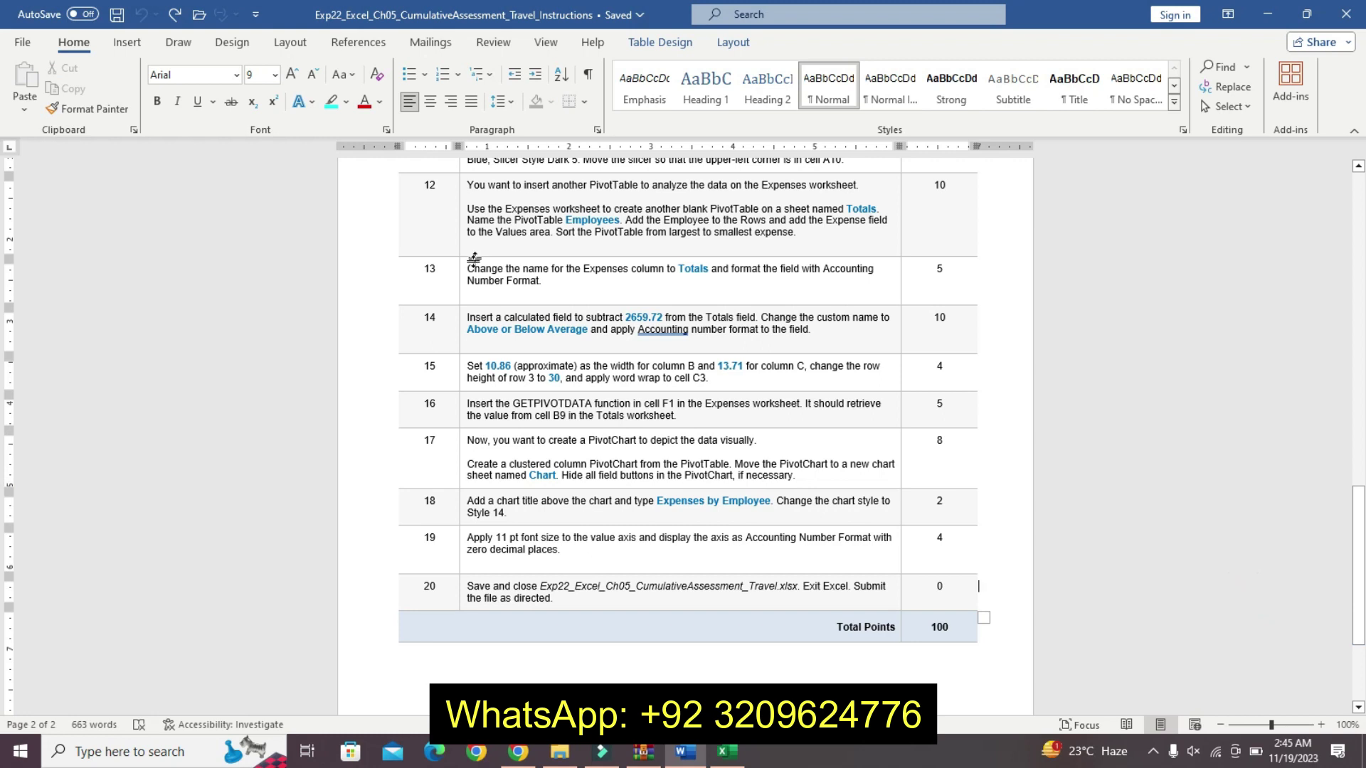
click(463, 329)
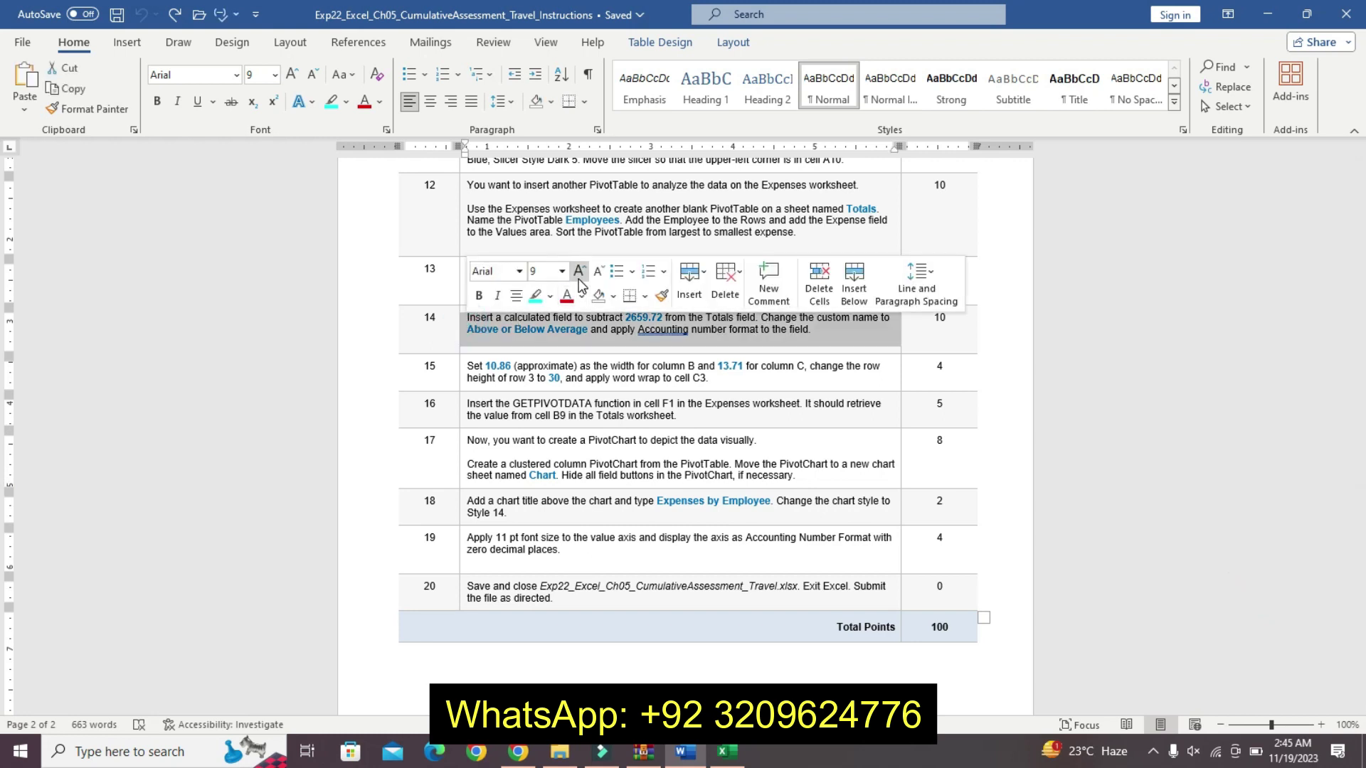
click(580, 271)
click(580, 271)
click(479, 296)
click(550, 296)
click(590, 320)
drag(677, 321, 710, 324)
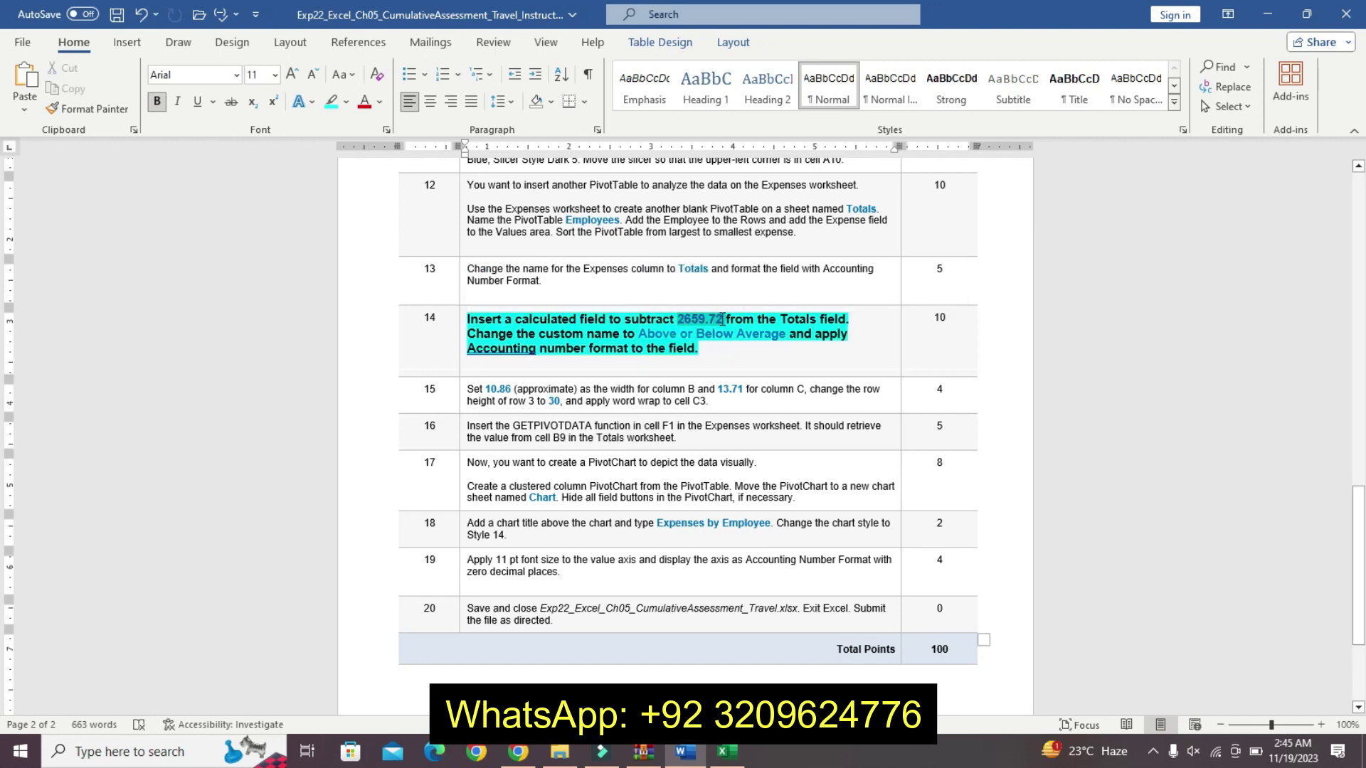
- Switch to Excel and start a calculated field for the Totals sheet's PivotTable with the formula = Expense-2659.72
click(740, 753)
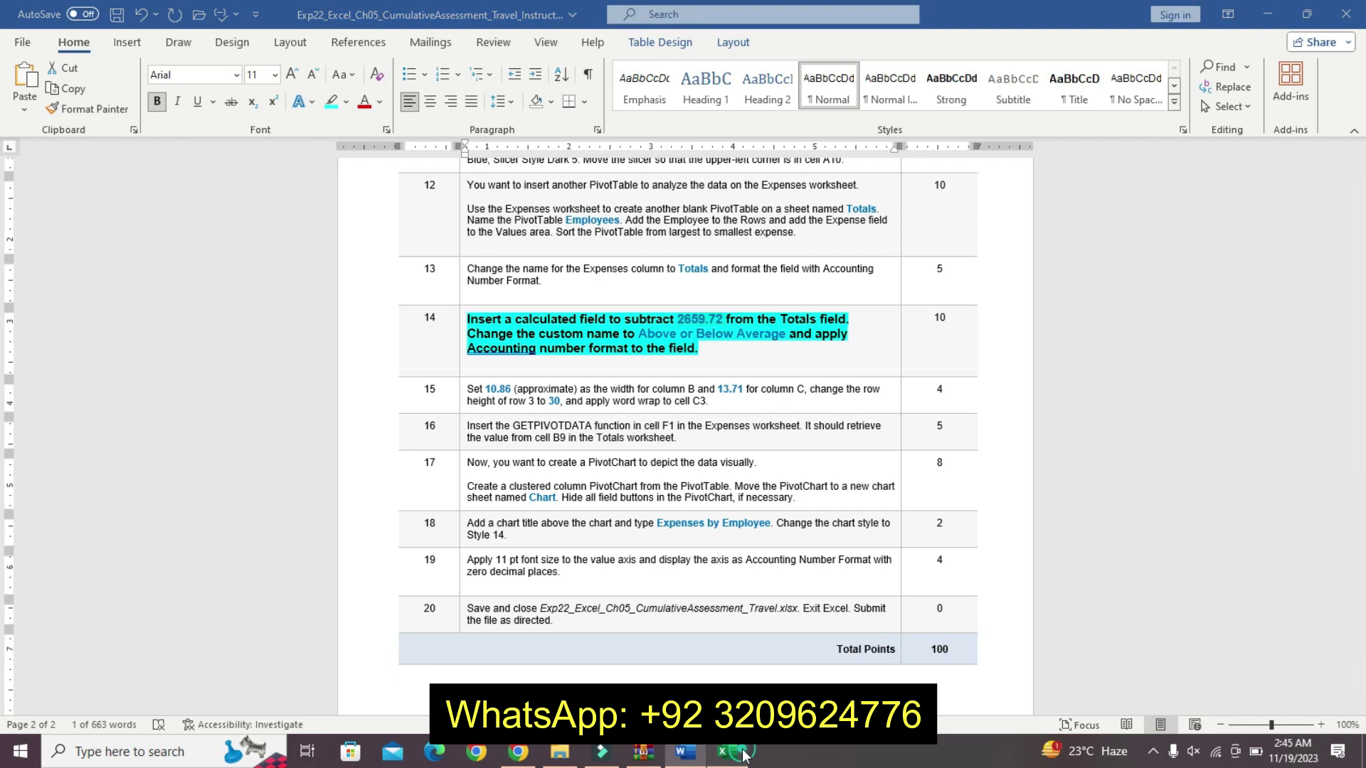
click(175, 304)
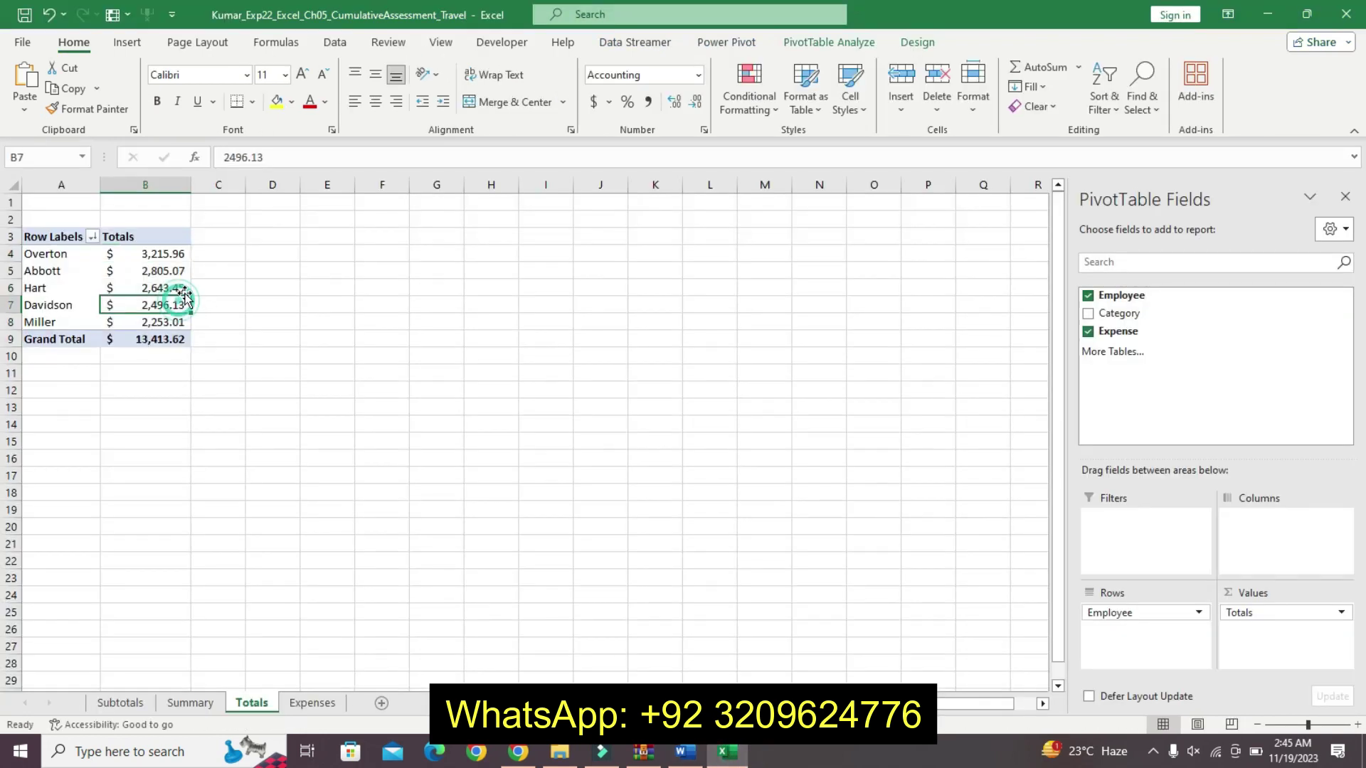
click(815, 44)
click(918, 101)
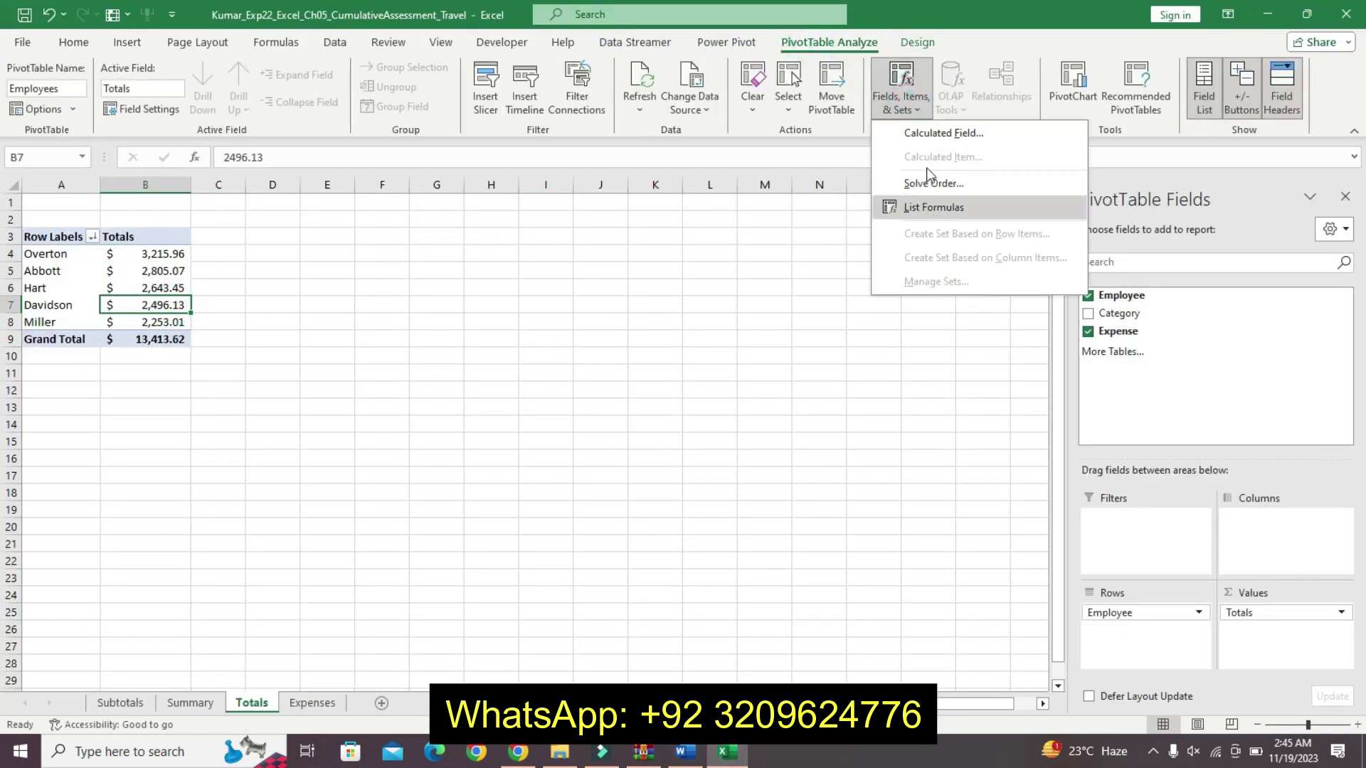
click(921, 132)
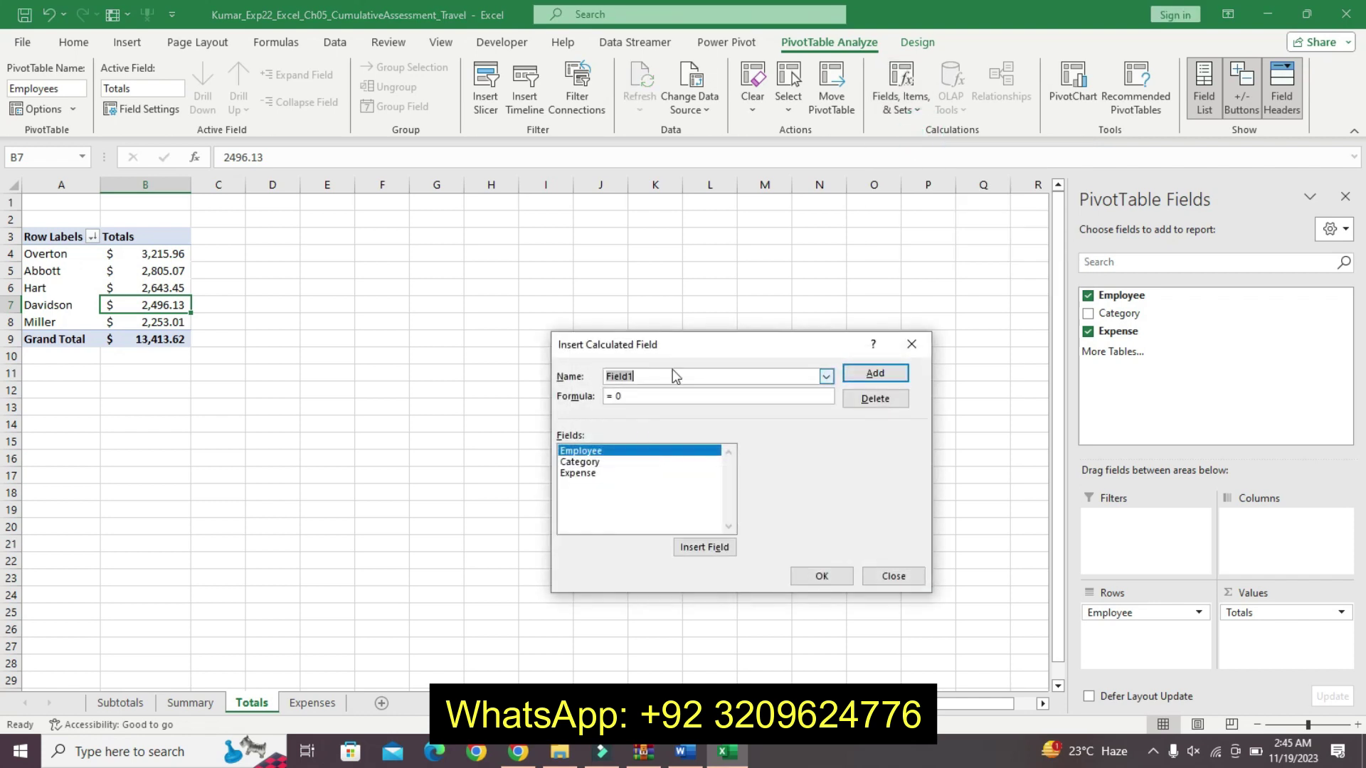
click(639, 396)
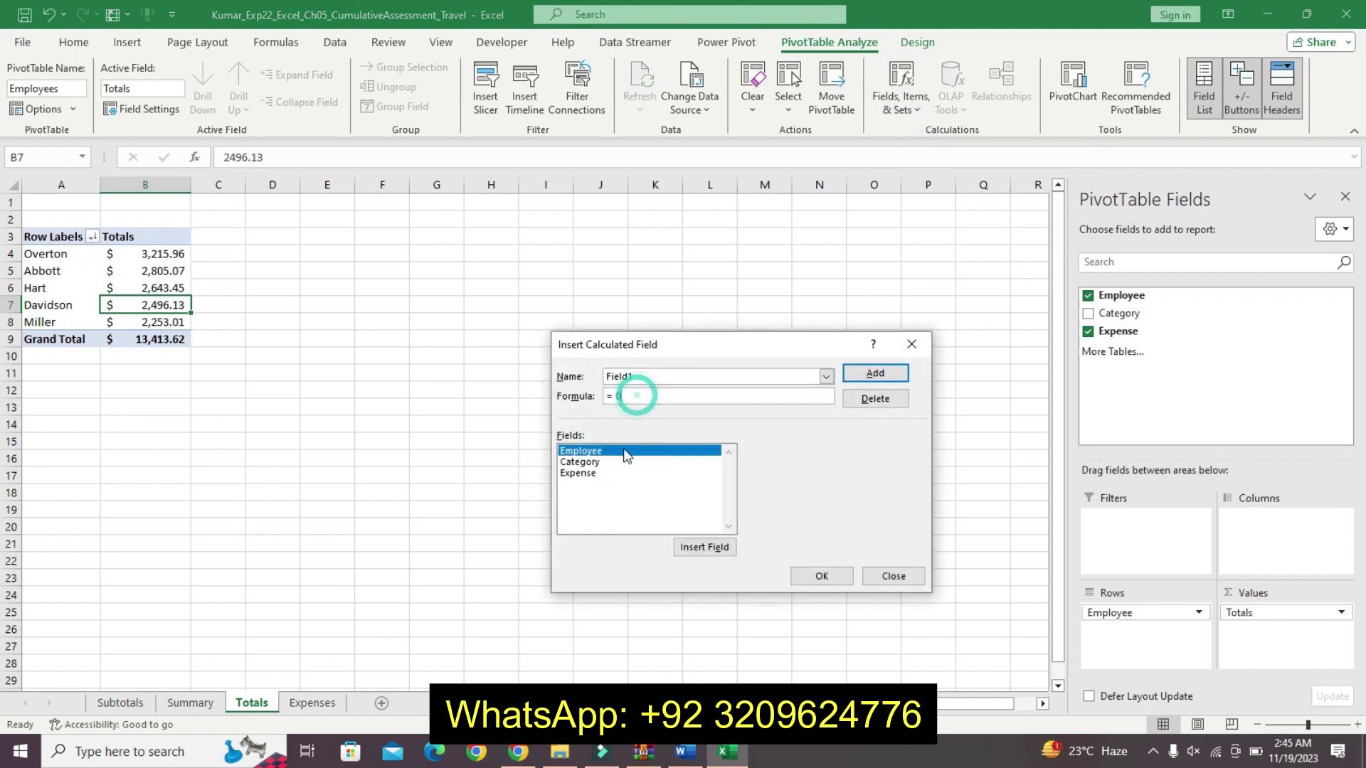
double_click(578, 473)
click(626, 396)
click(625, 396)
drag(669, 398, 618, 397)
key(BackSpace)
double_click(570, 474)
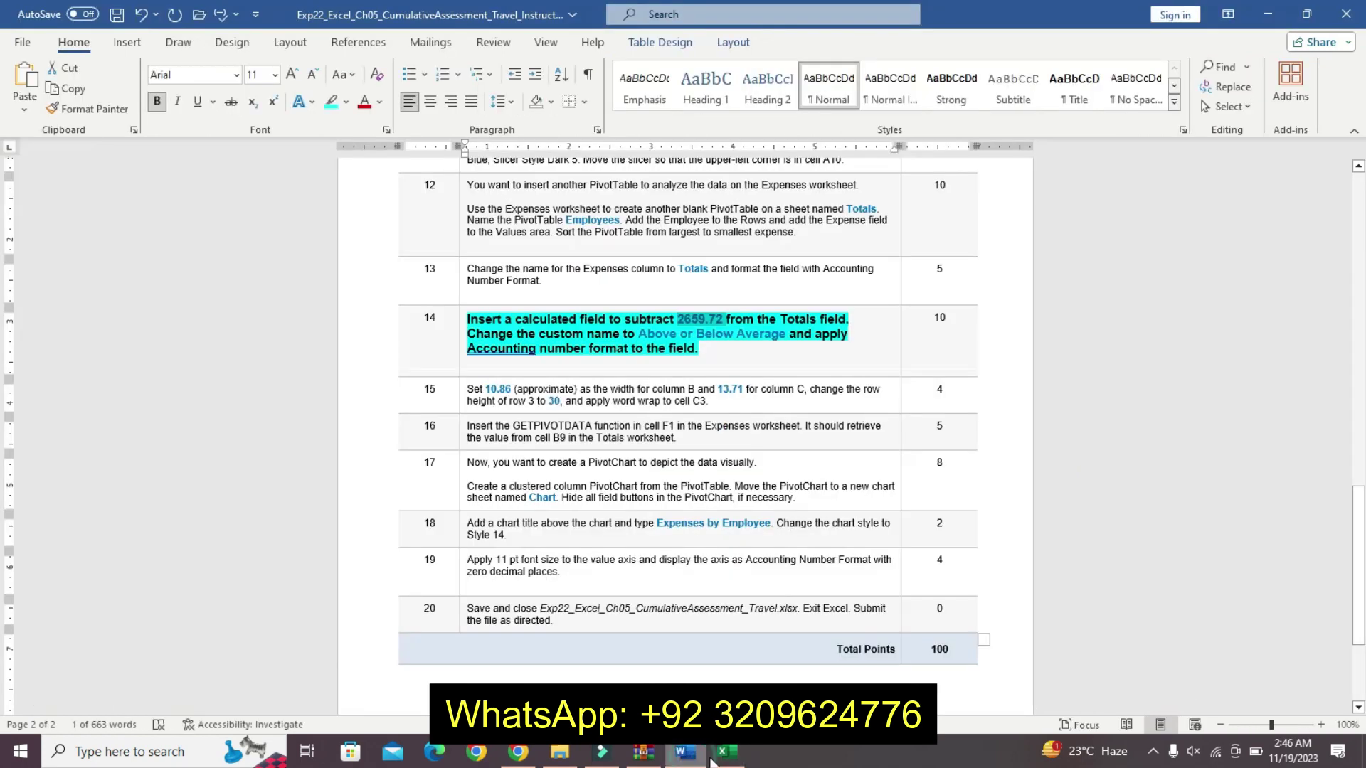
click(685, 753)
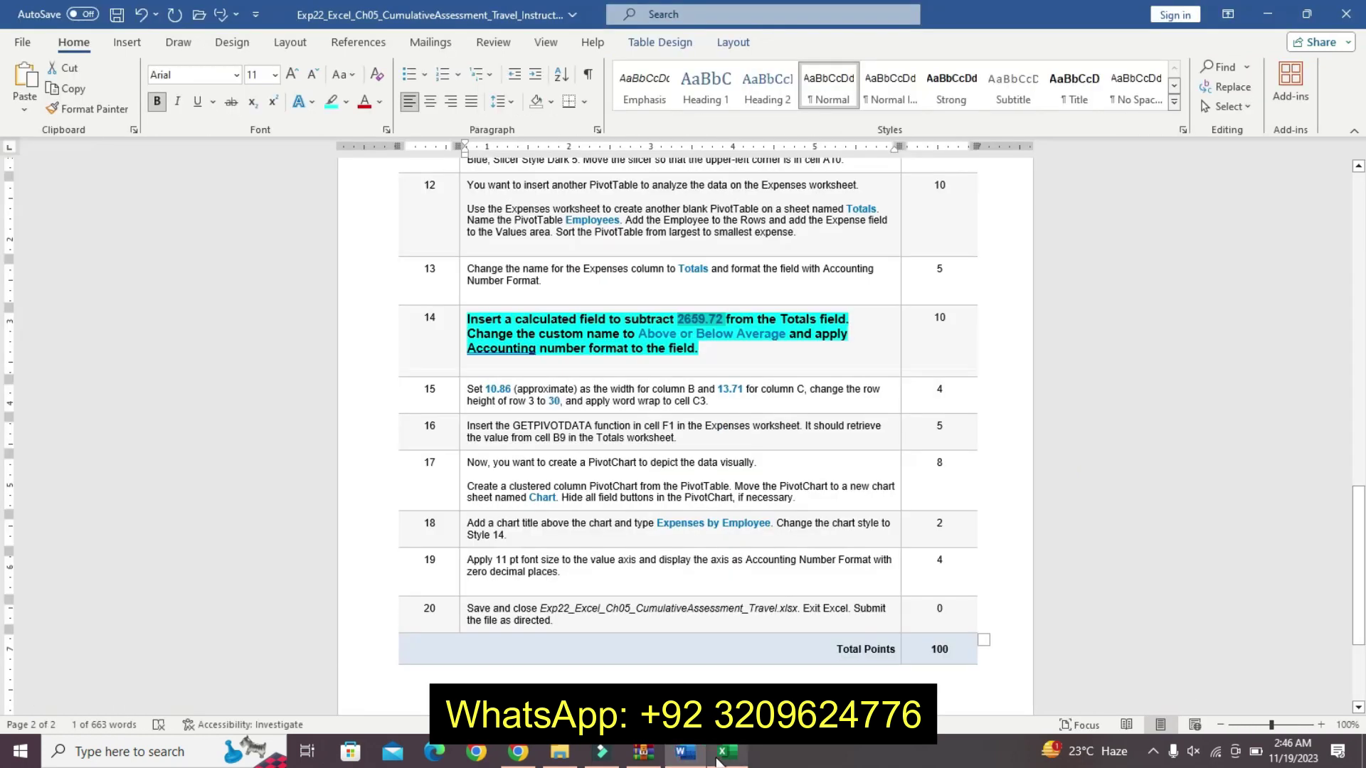
click(715, 761)
text(-2659.72)
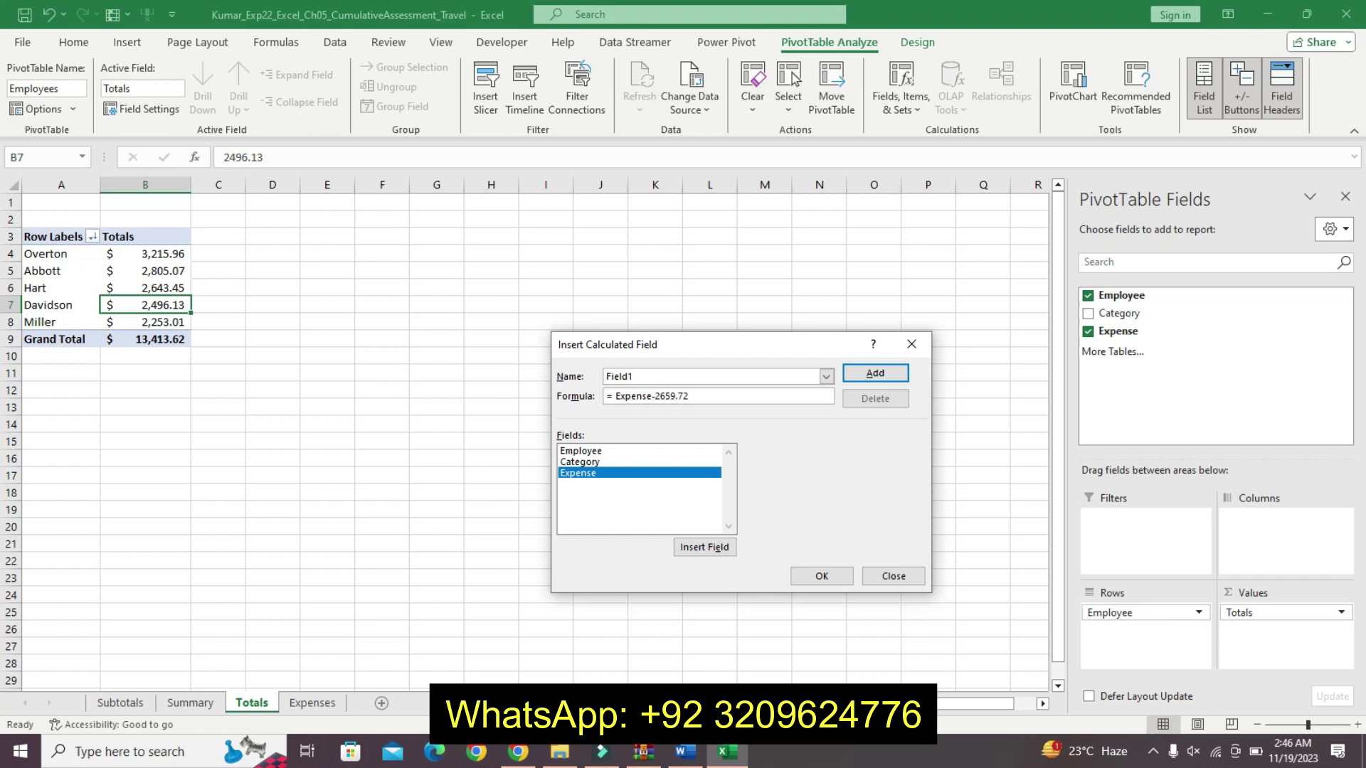
- Copy "Above or Below Average" from step 14 in Word as the calculated field's name and add the field to the PivotTable
click(685, 752)
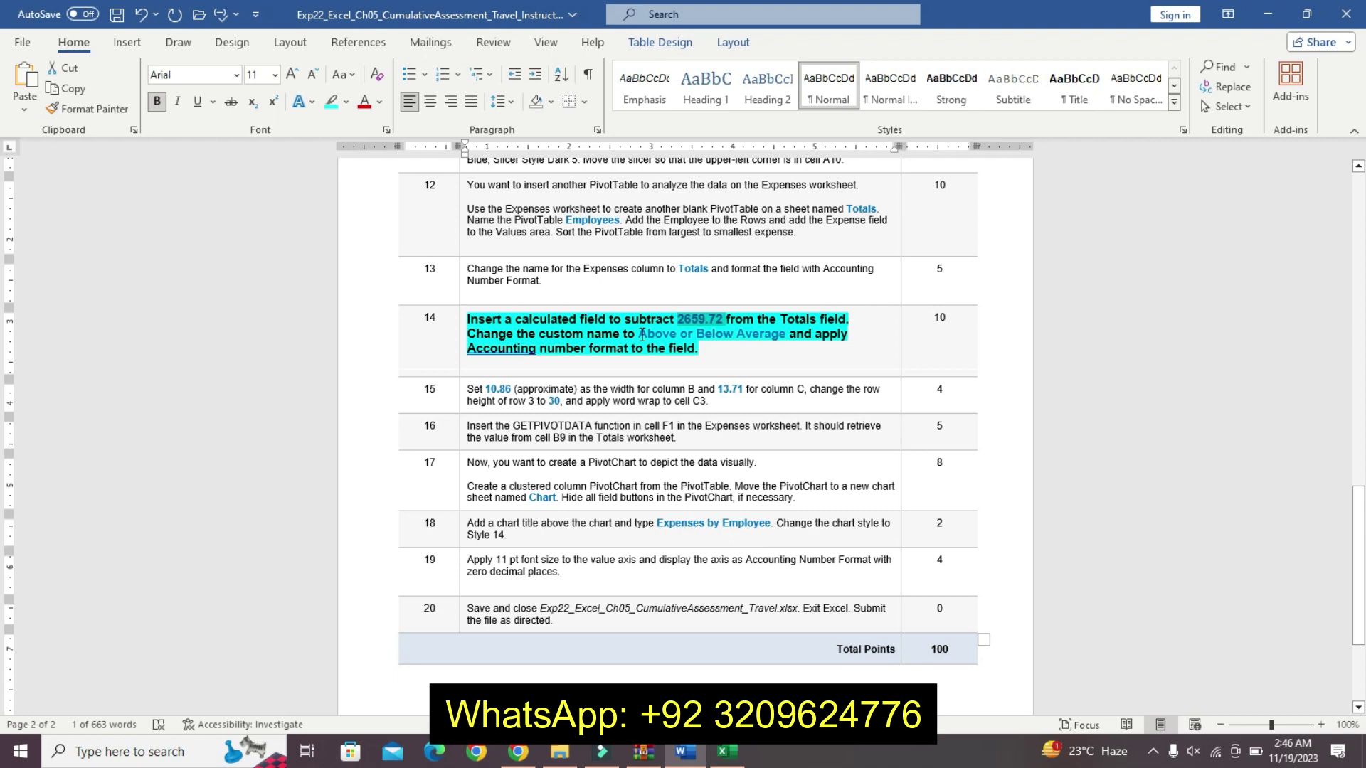
drag(639, 336, 786, 334)
key(ctrl+c)
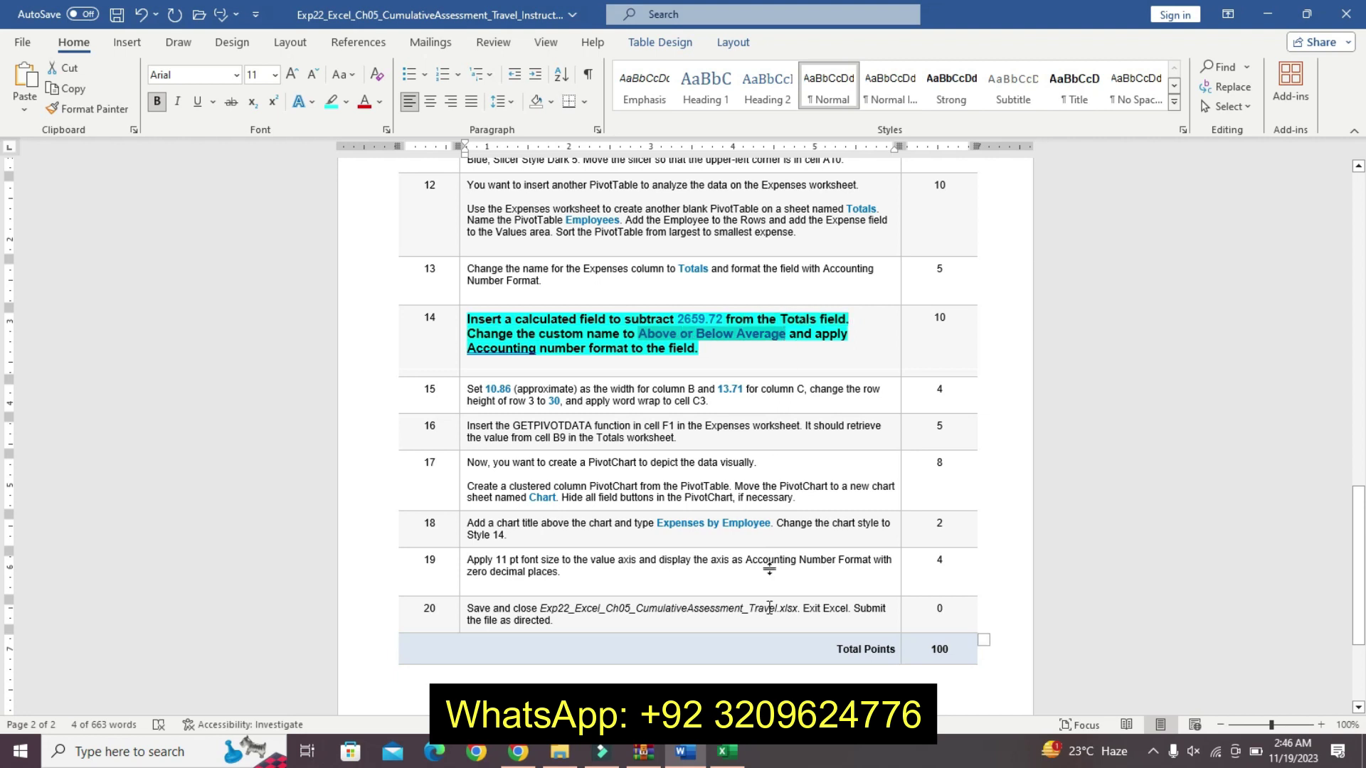
click(727, 752)
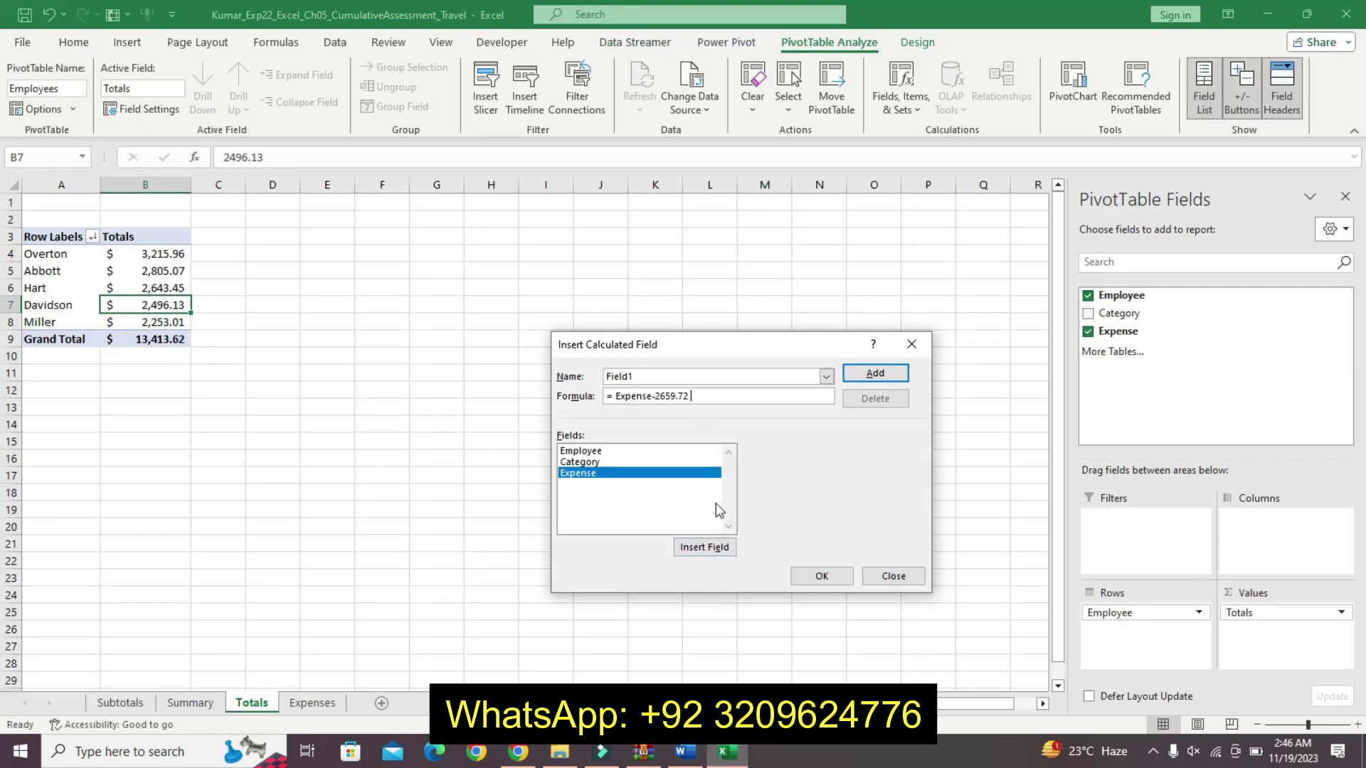
double_click(665, 376)
key(ctrl+v)
click(693, 754)
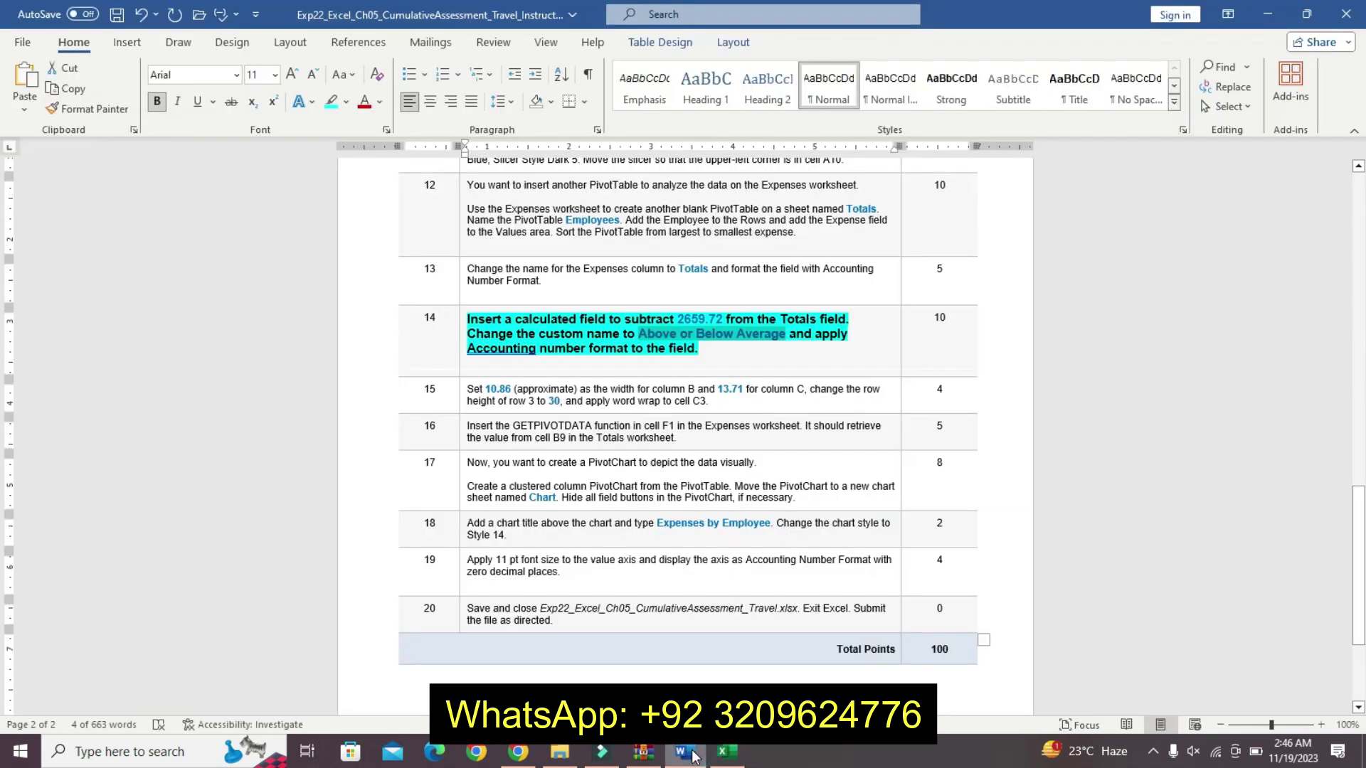
click(727, 752)
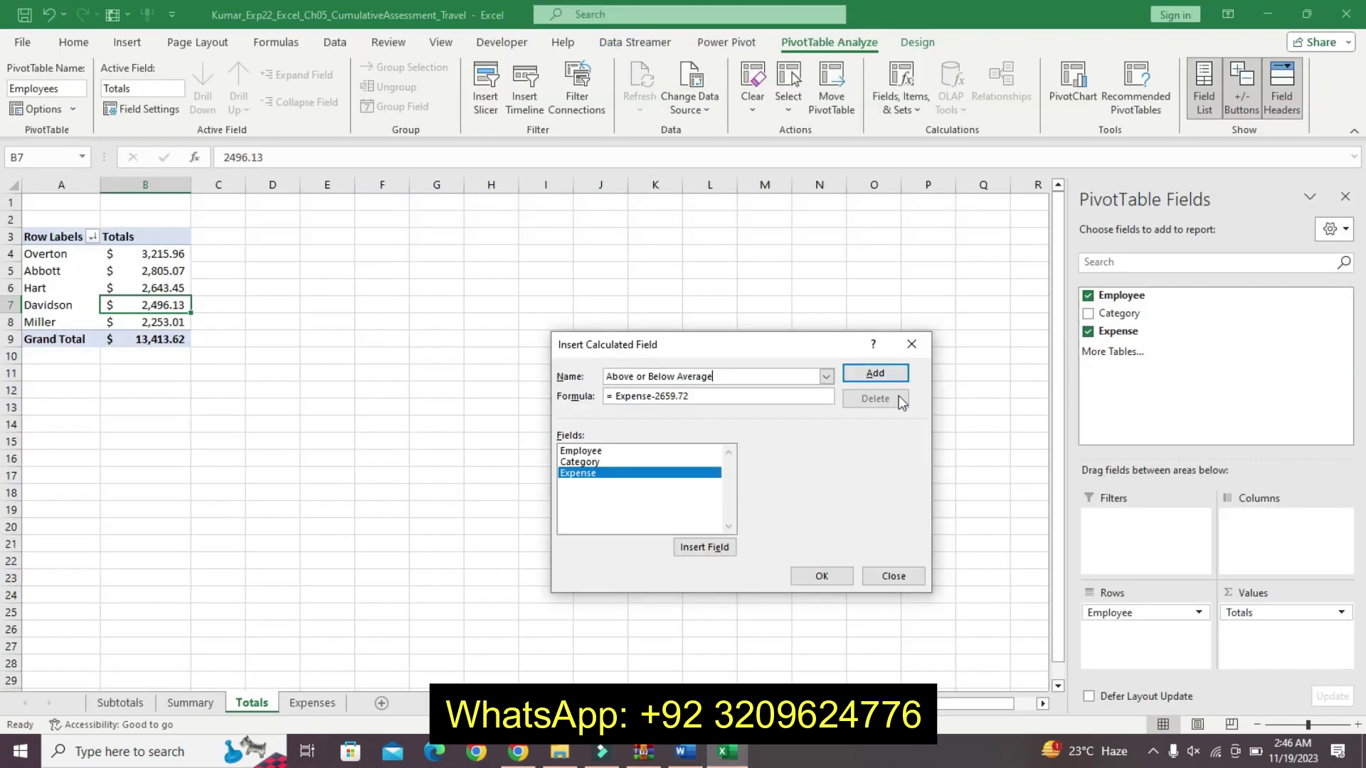
click(880, 372)
click(825, 578)
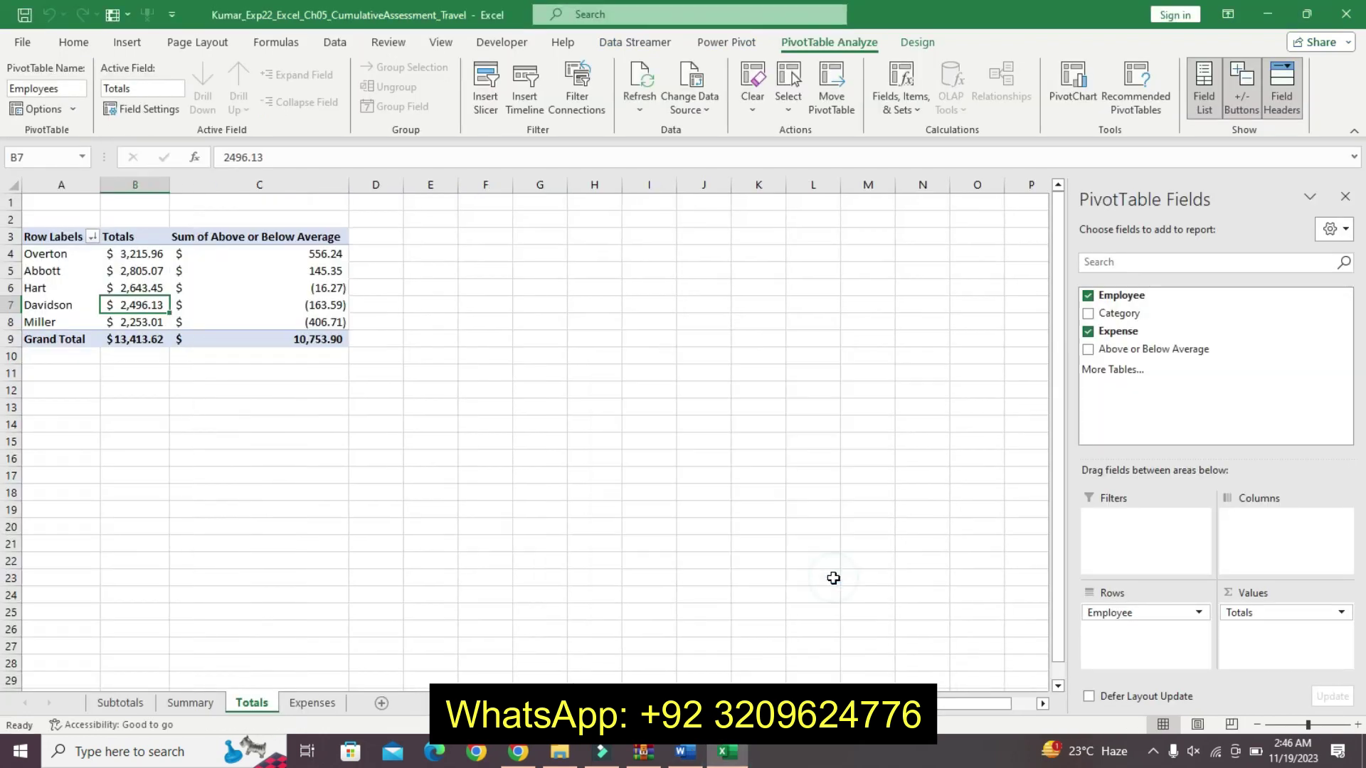
- Recheck step 14 in Word and give the Sum of Above or Below Average field the Accounting format with $ and 2 decimal places
click(696, 758)
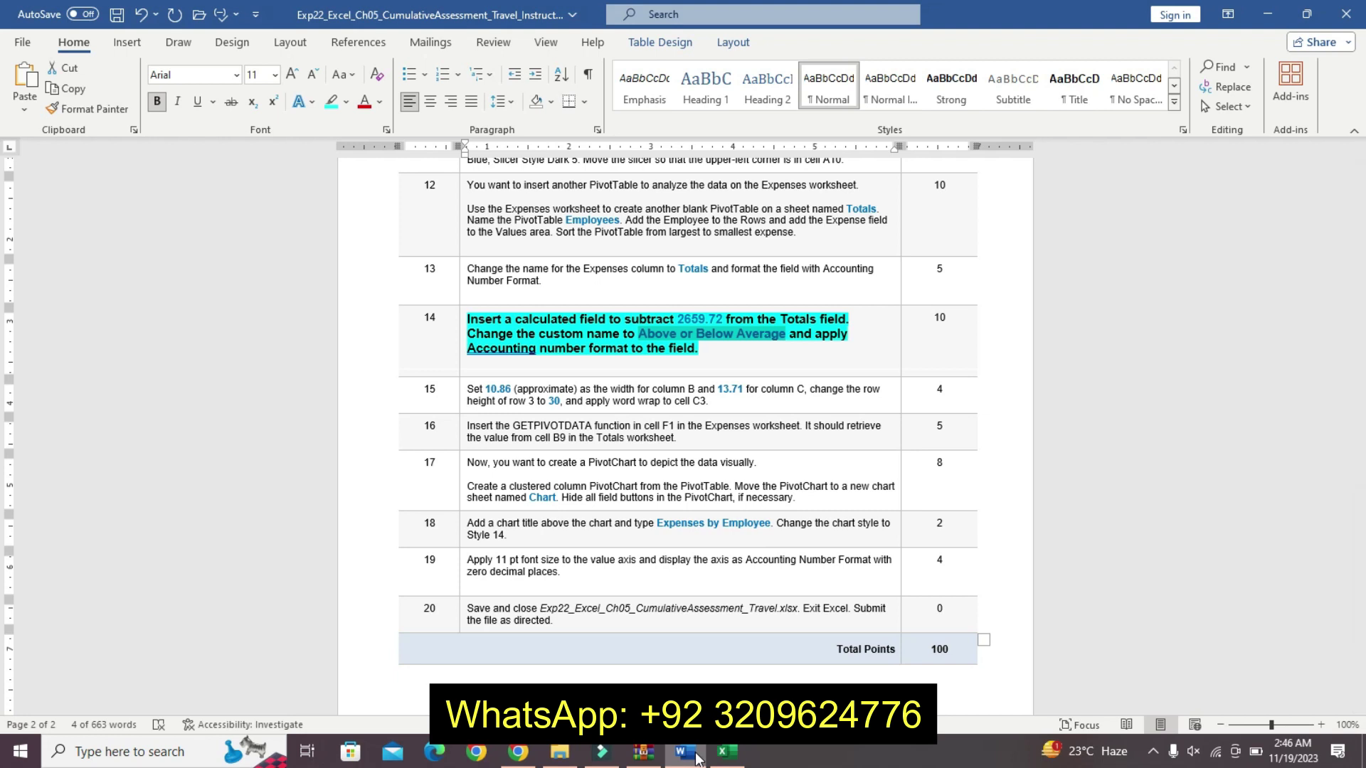
click(725, 755)
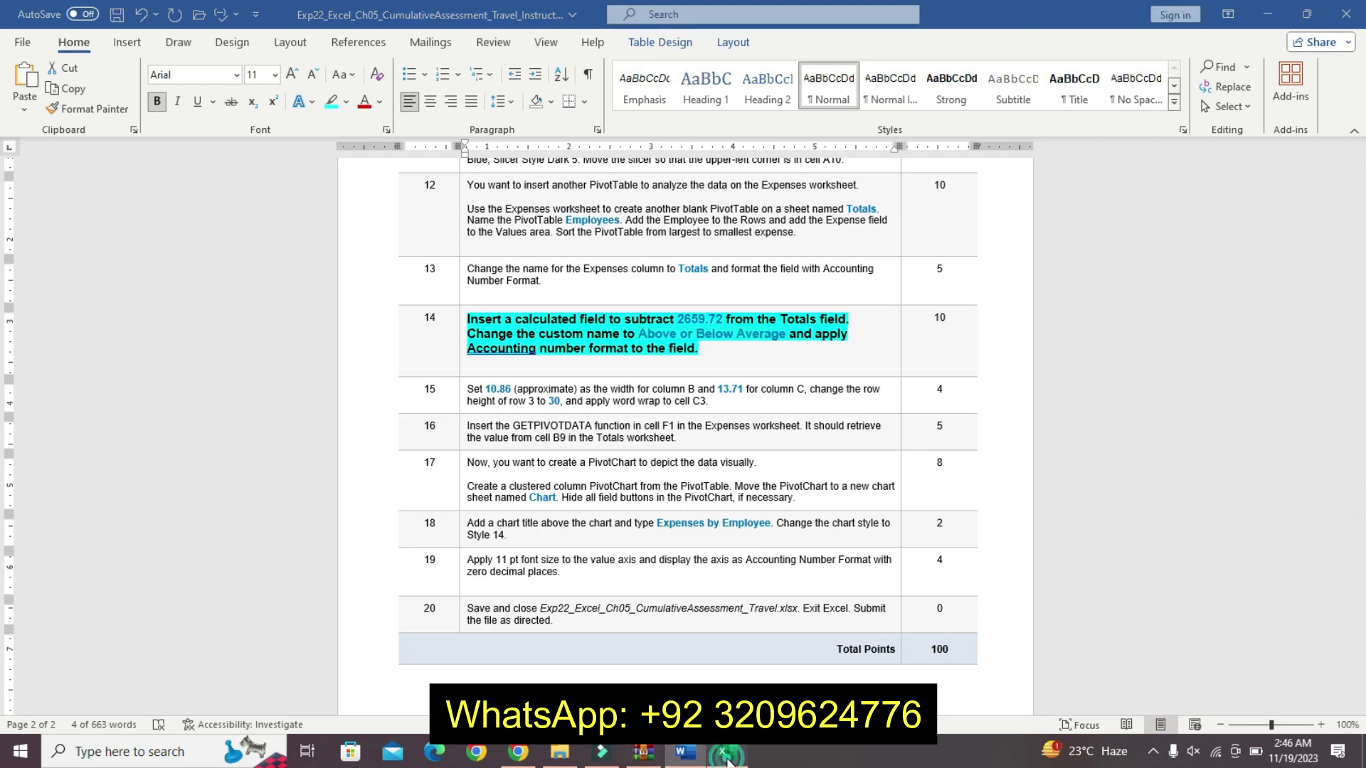
click(1295, 632)
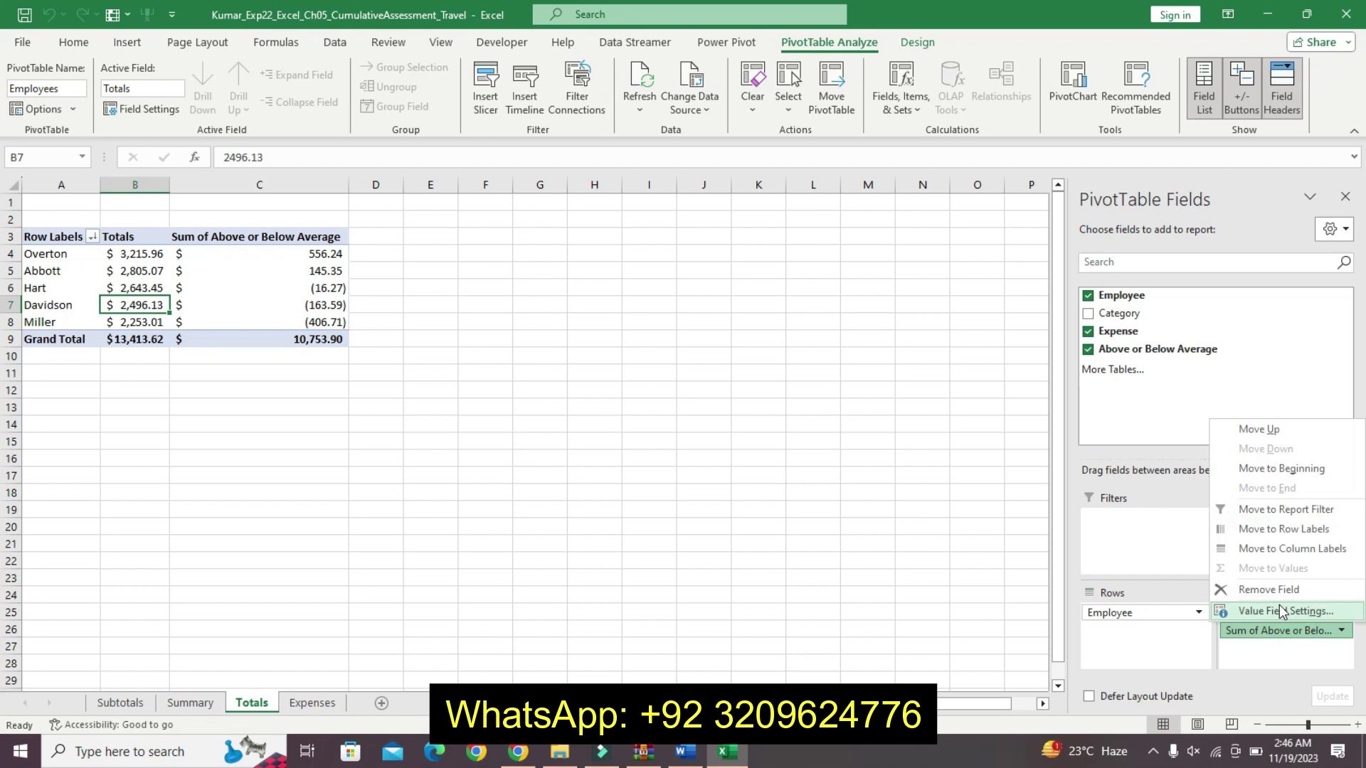
click(1283, 612)
click(629, 582)
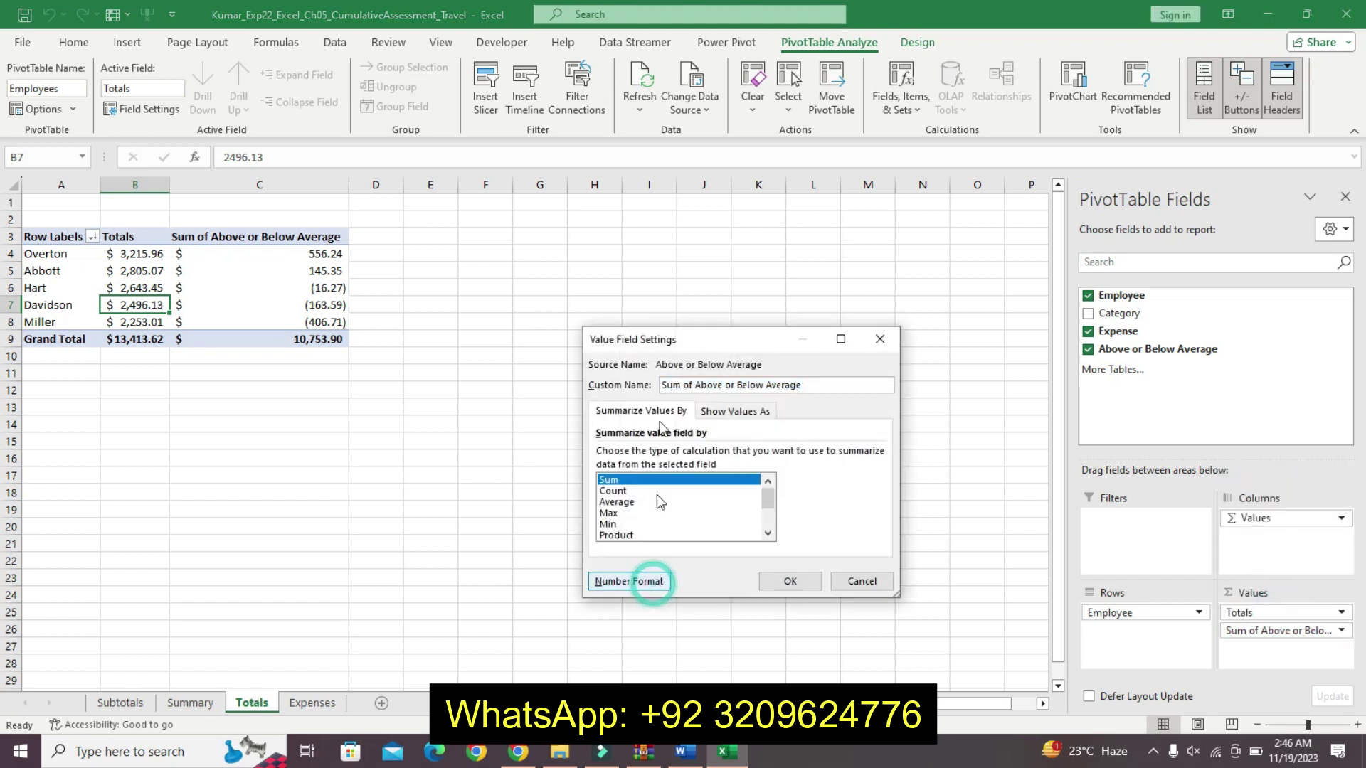
click(683, 753)
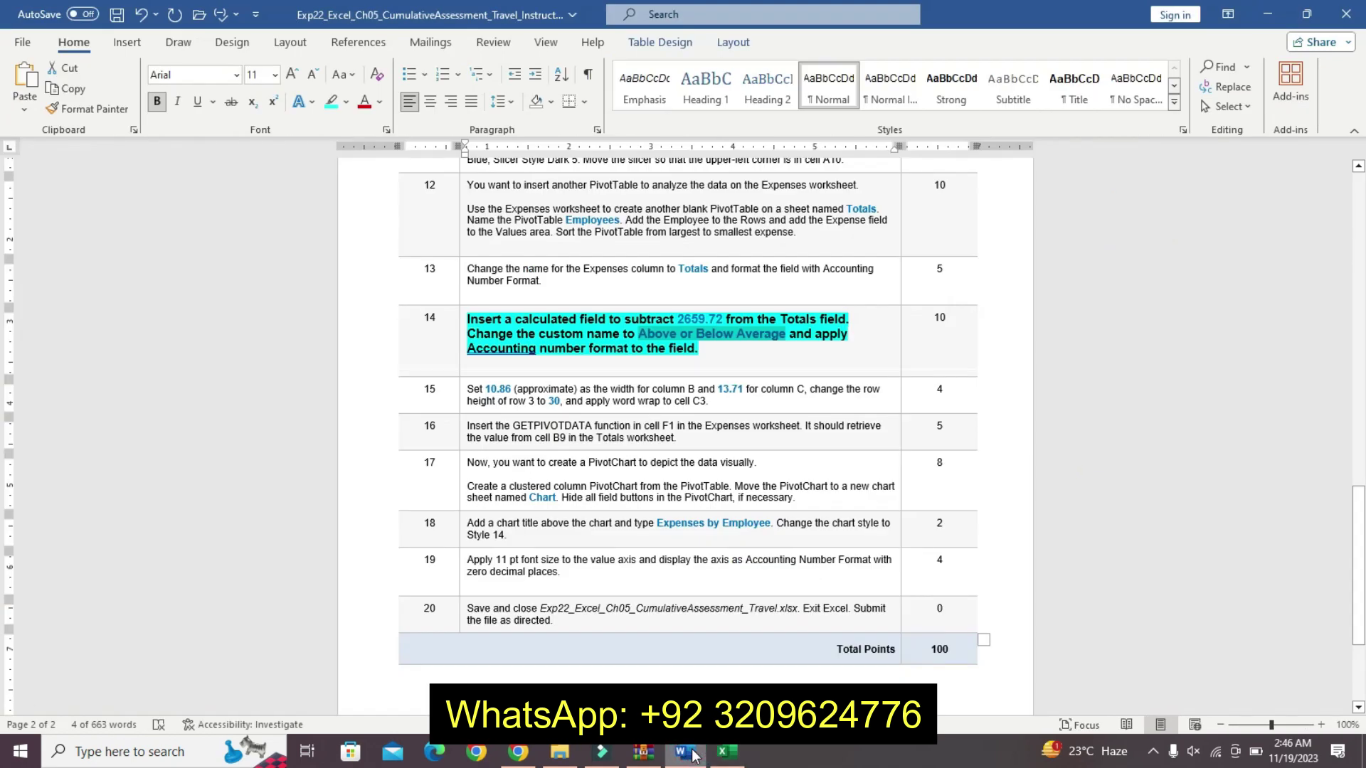
click(726, 752)
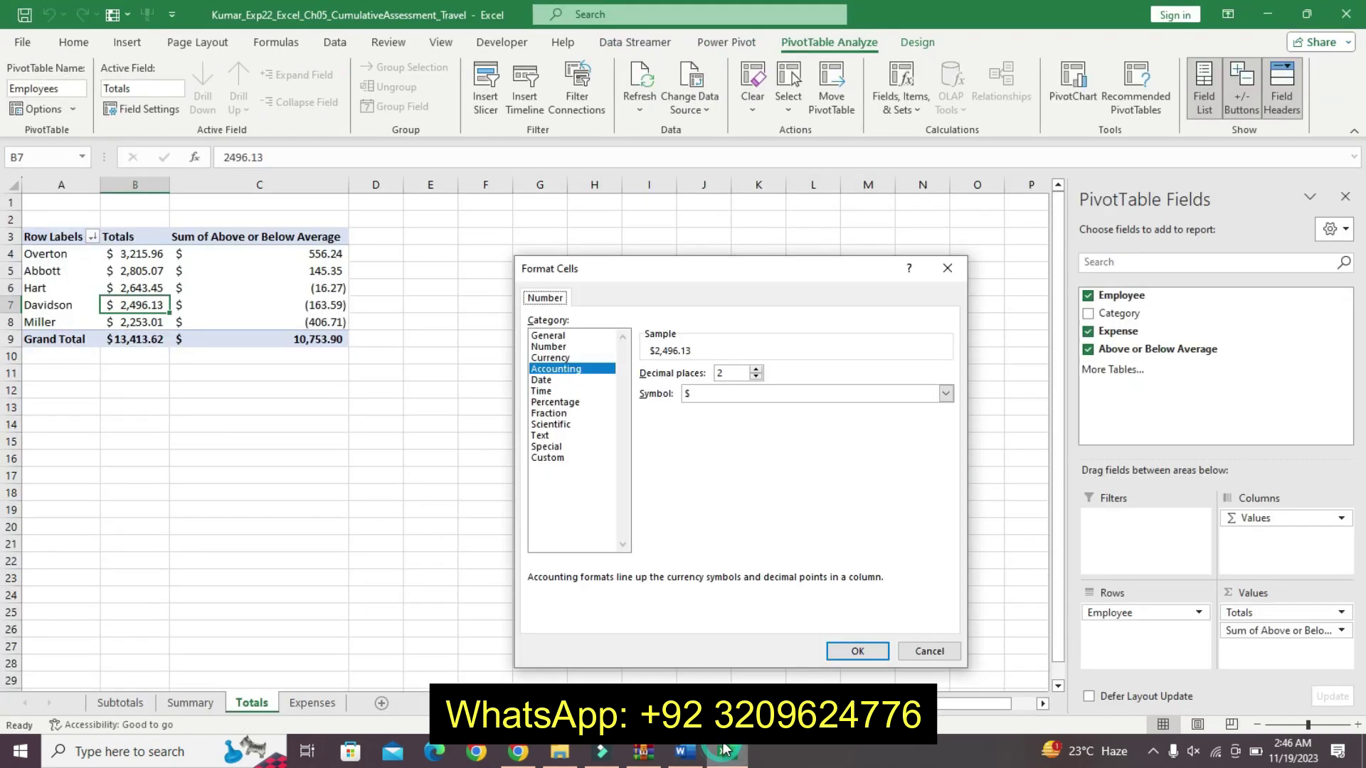
click(860, 652)
click(786, 580)
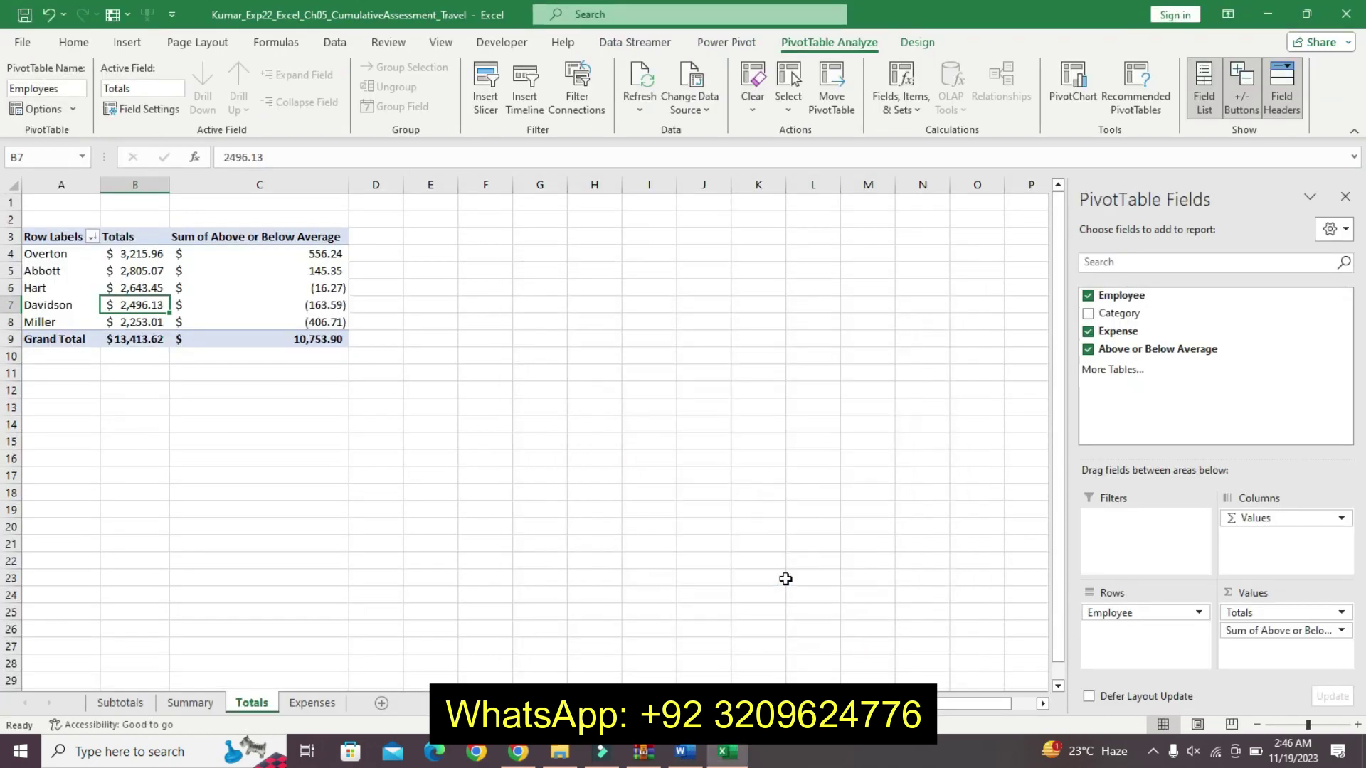
- Recheck the number format of the Sum of Above or Below Average field and try to edit the contents of C7
click(292, 297)
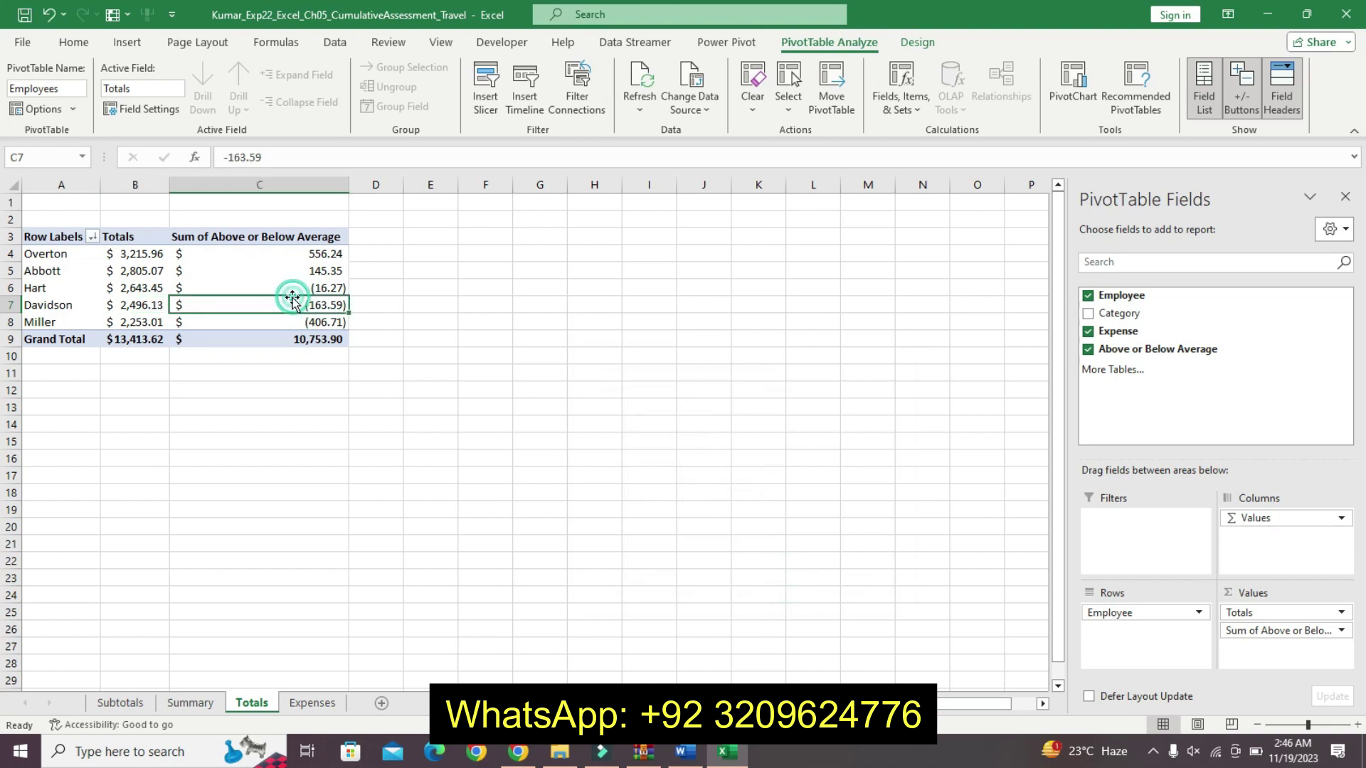
click(1260, 633)
click(1261, 610)
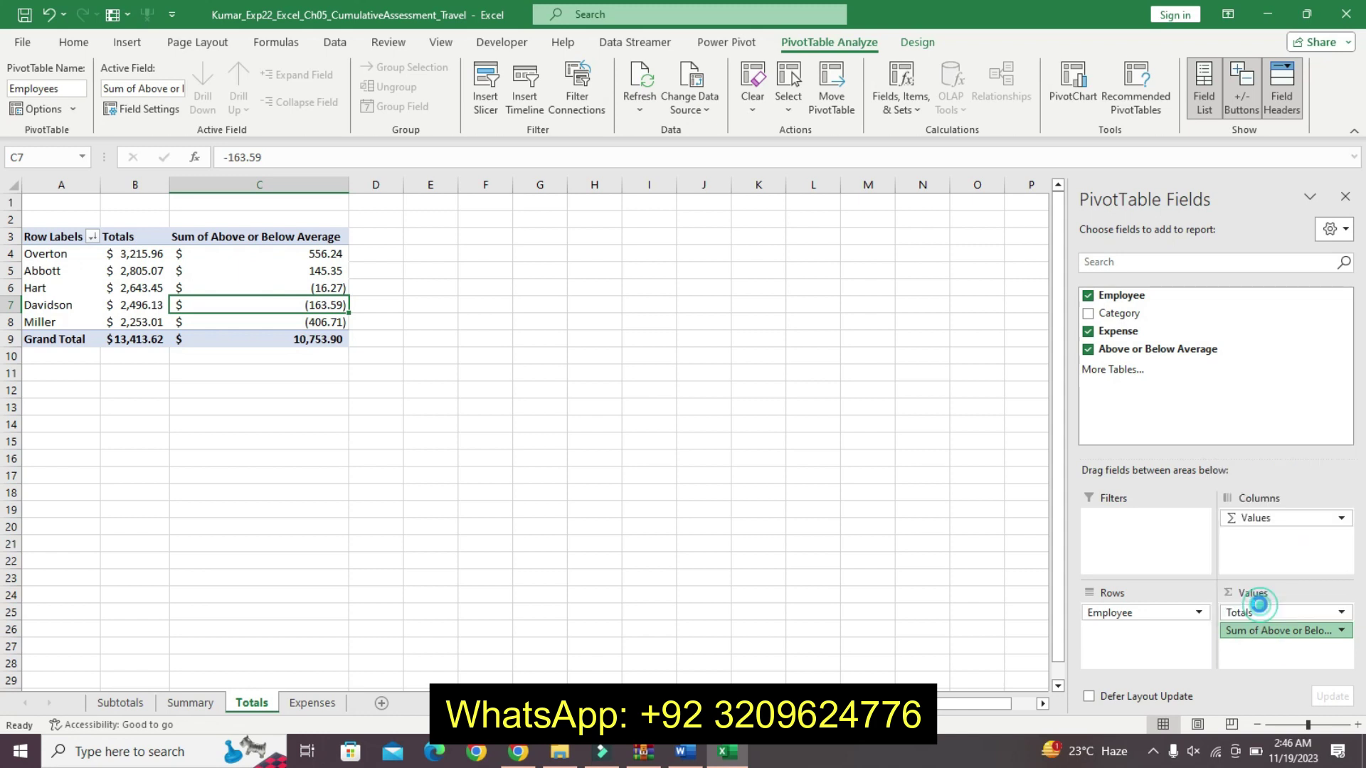
click(626, 580)
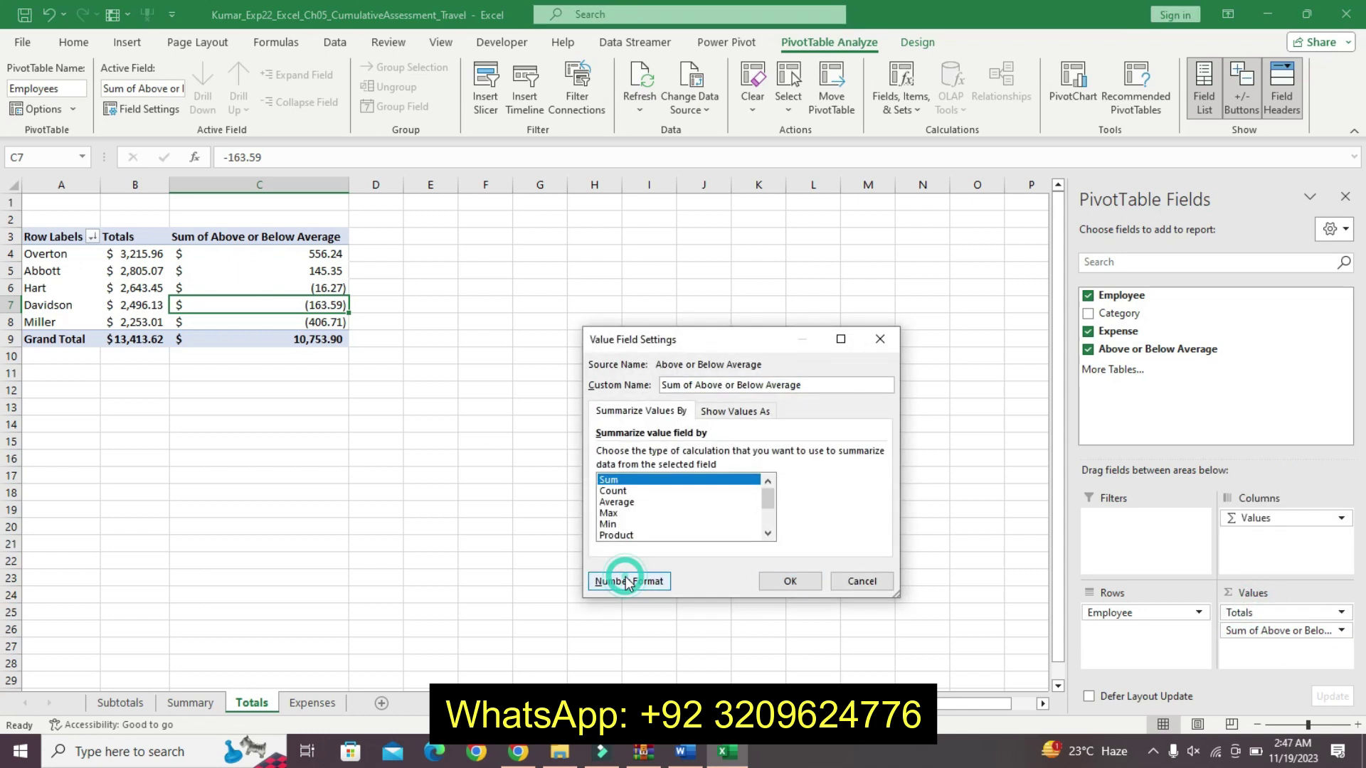
click(879, 652)
click(790, 574)
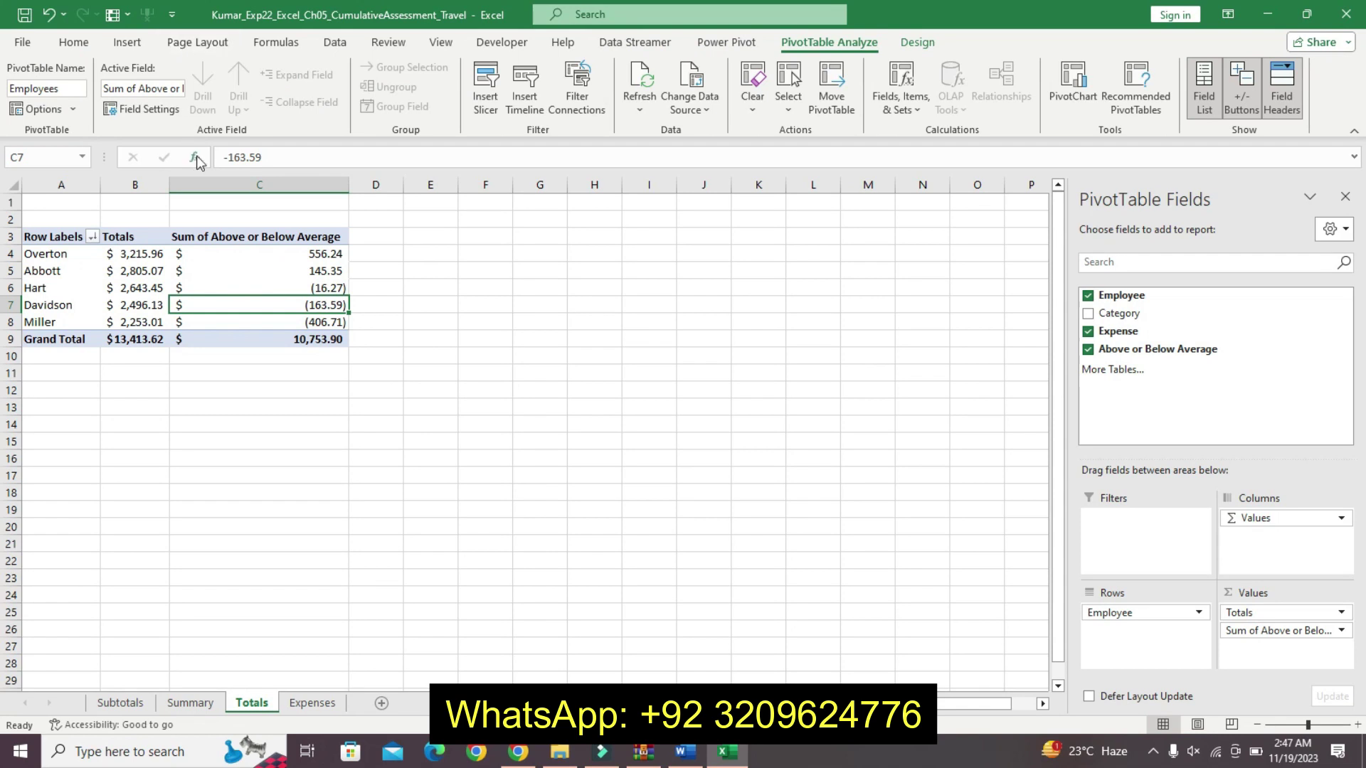
click(230, 158)
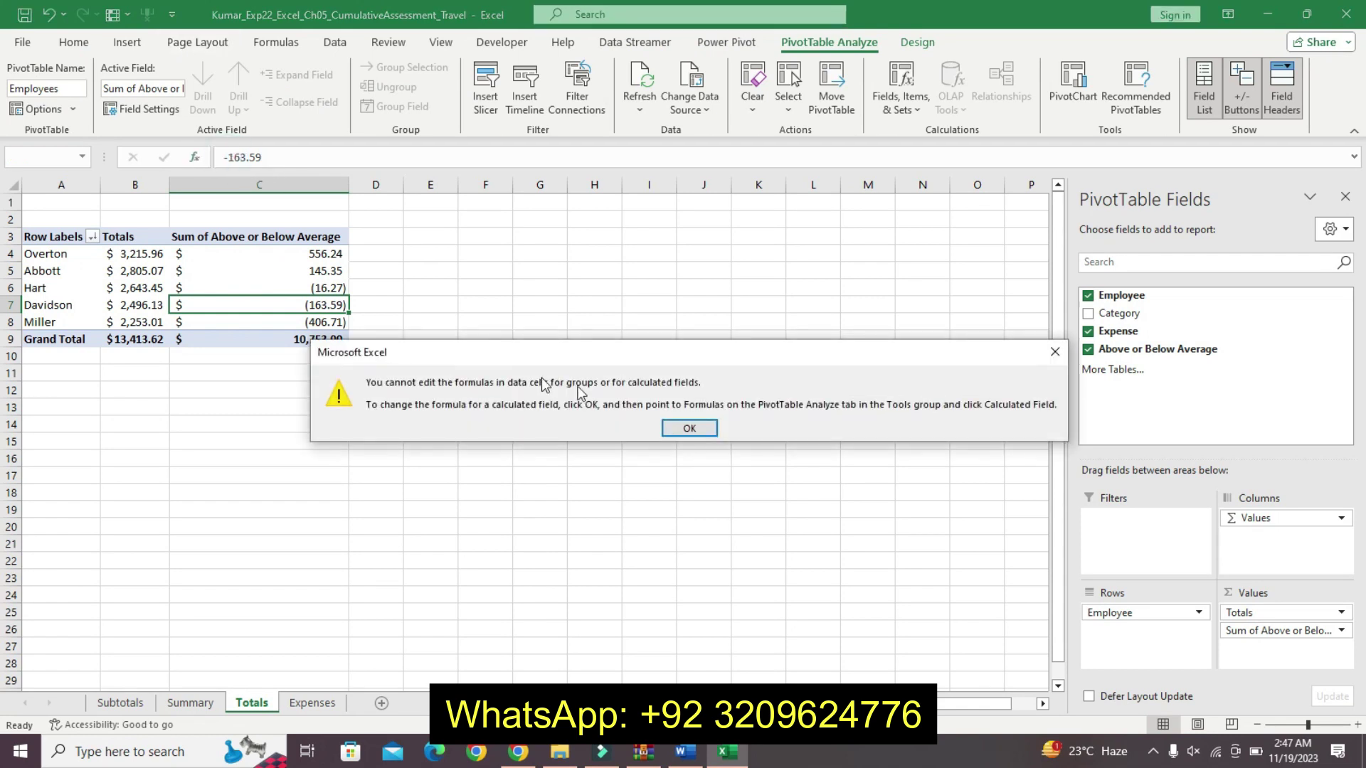
click(679, 430)
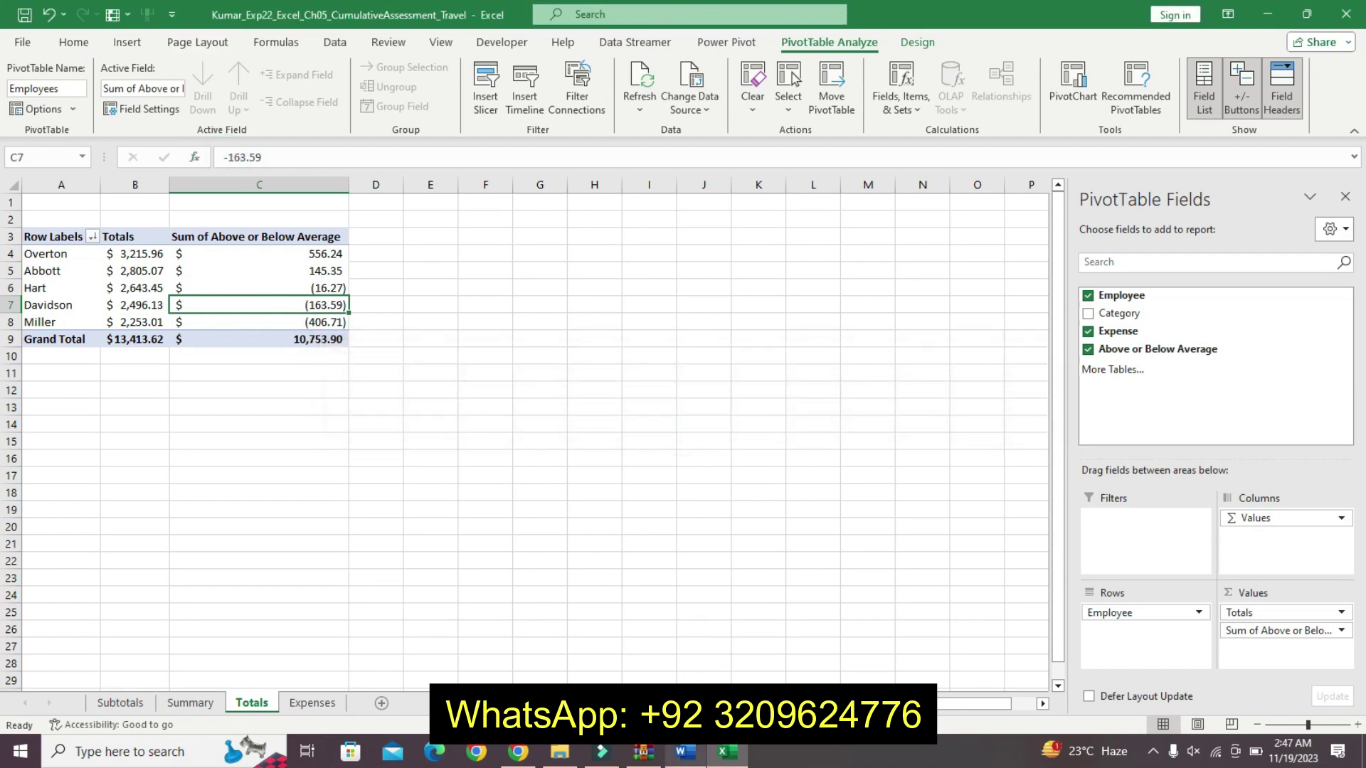
- Switch to Word and undo the highlight, bold and enlarged font on the step 14 instructions
click(684, 752)
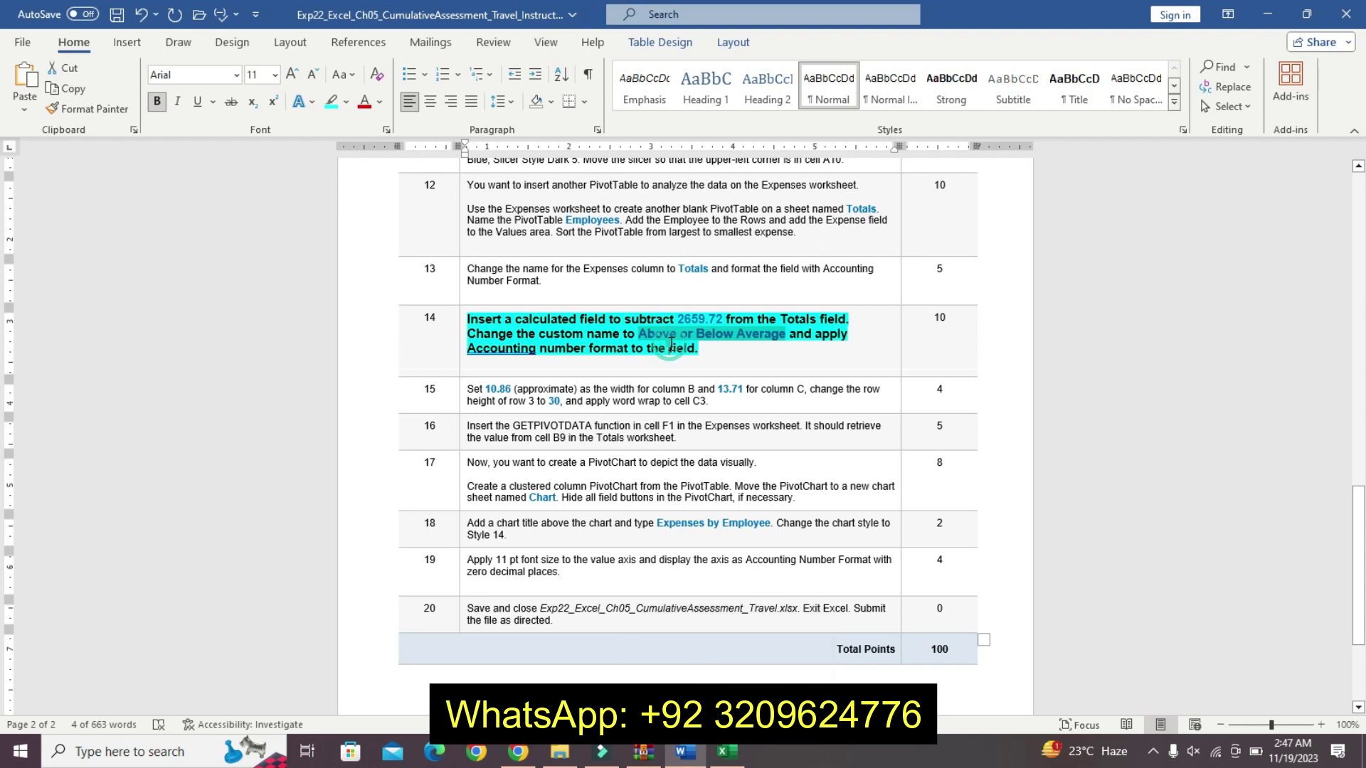
key(ctrl+z)
key(ctrl+z)
key(ctrl+z)
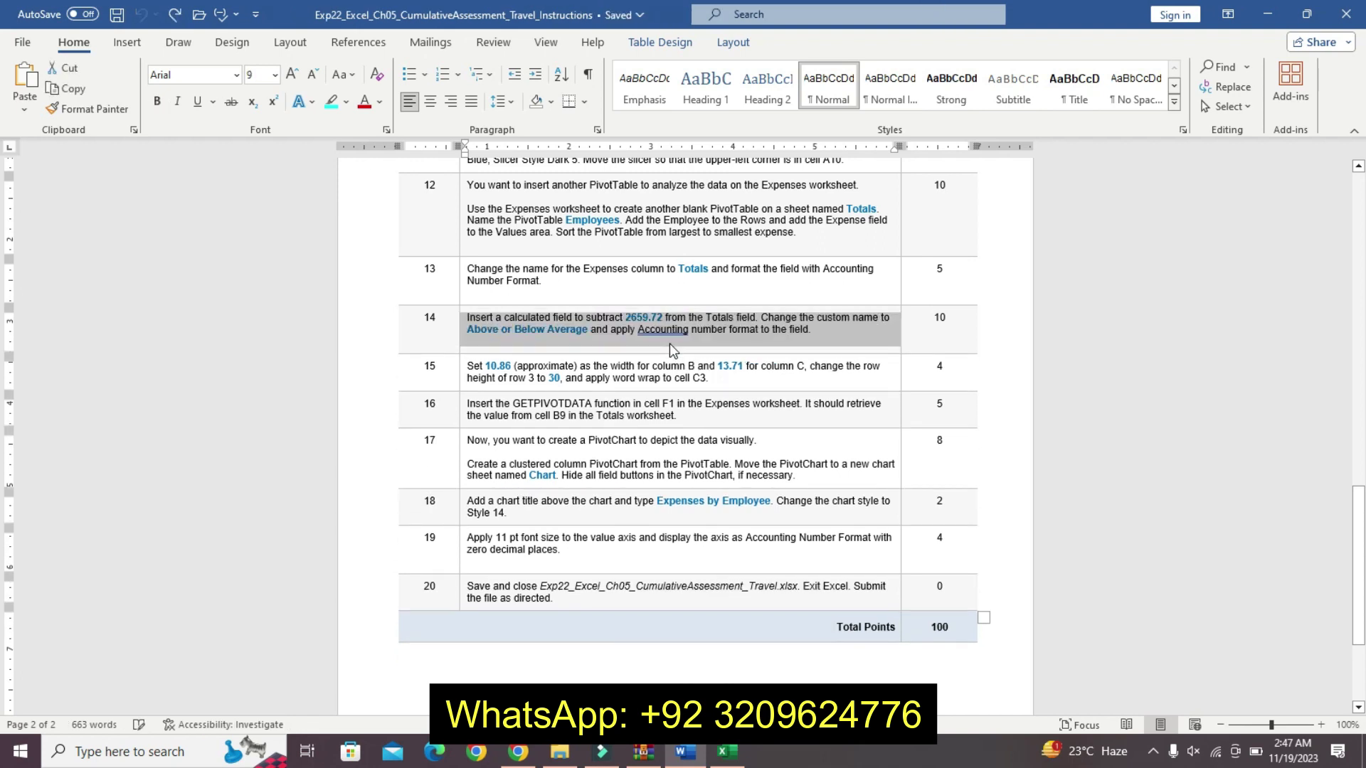
click(674, 348)
drag(1359, 522, 1290, 273)
- Switch to Excel and review the Expenses, Totals, Summary and Subtotals worksheets
click(733, 753)
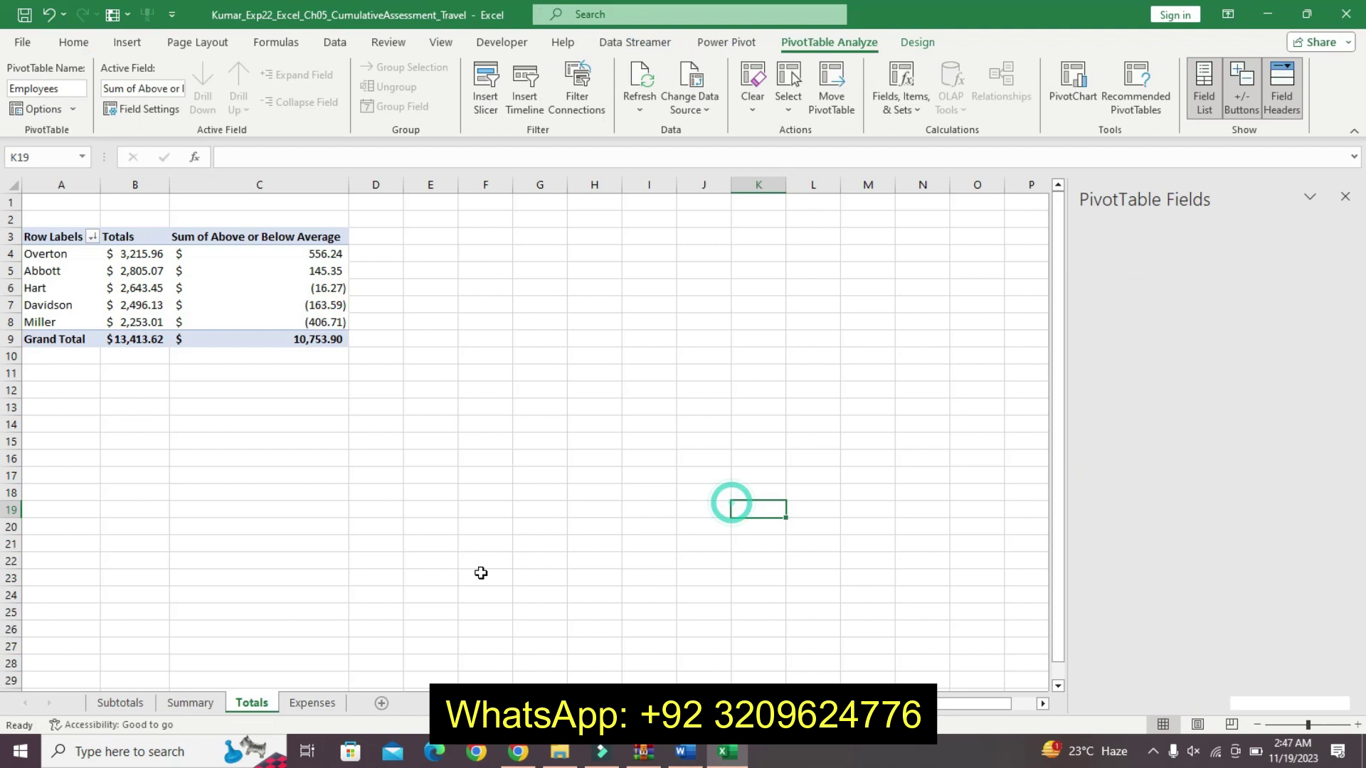
click(484, 578)
click(313, 703)
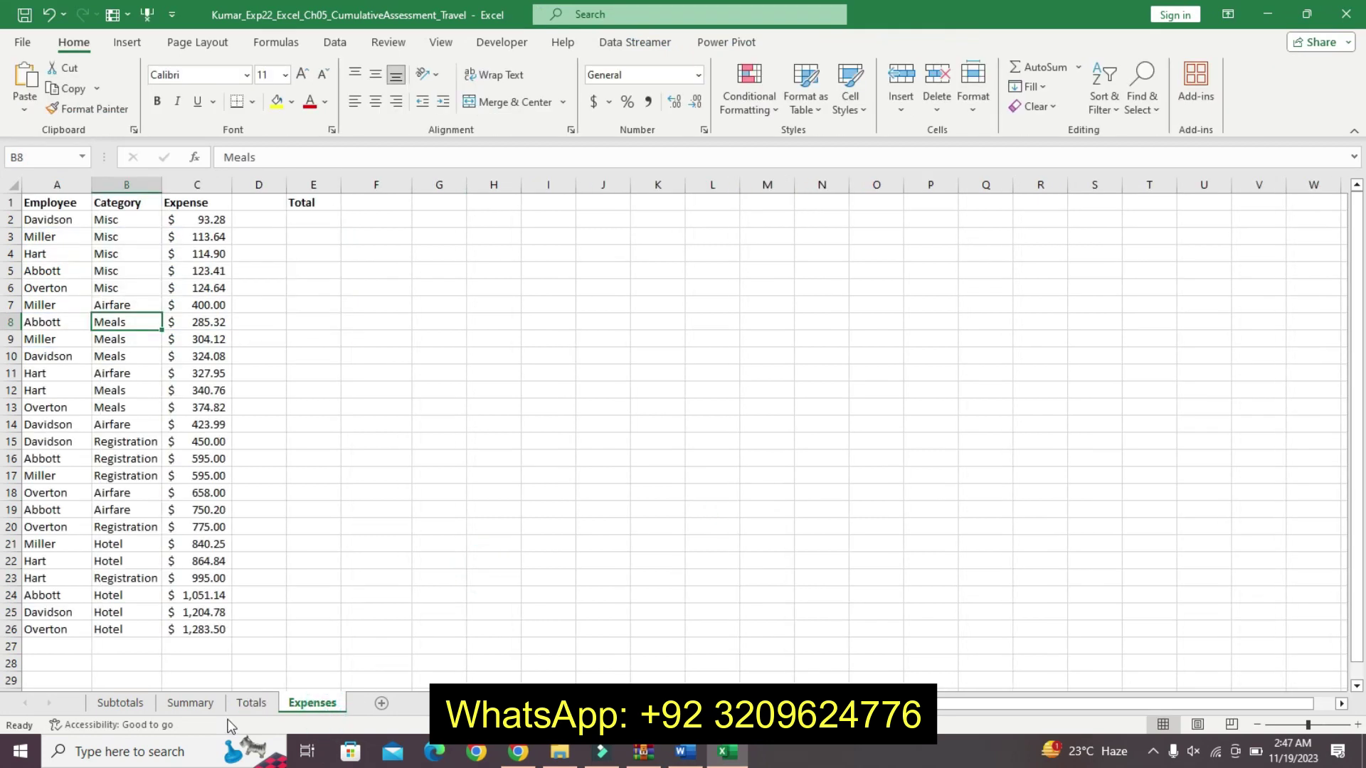
click(239, 712)
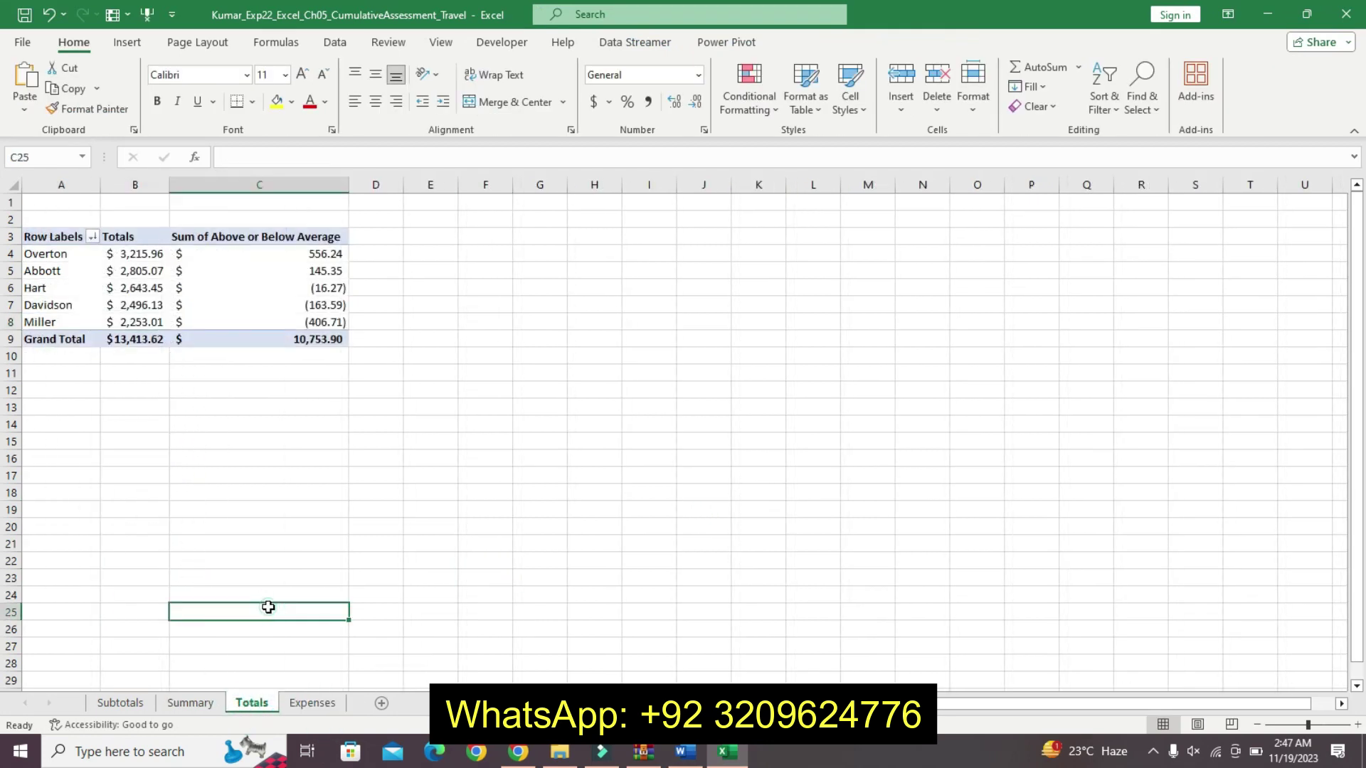
click(192, 703)
click(285, 547)
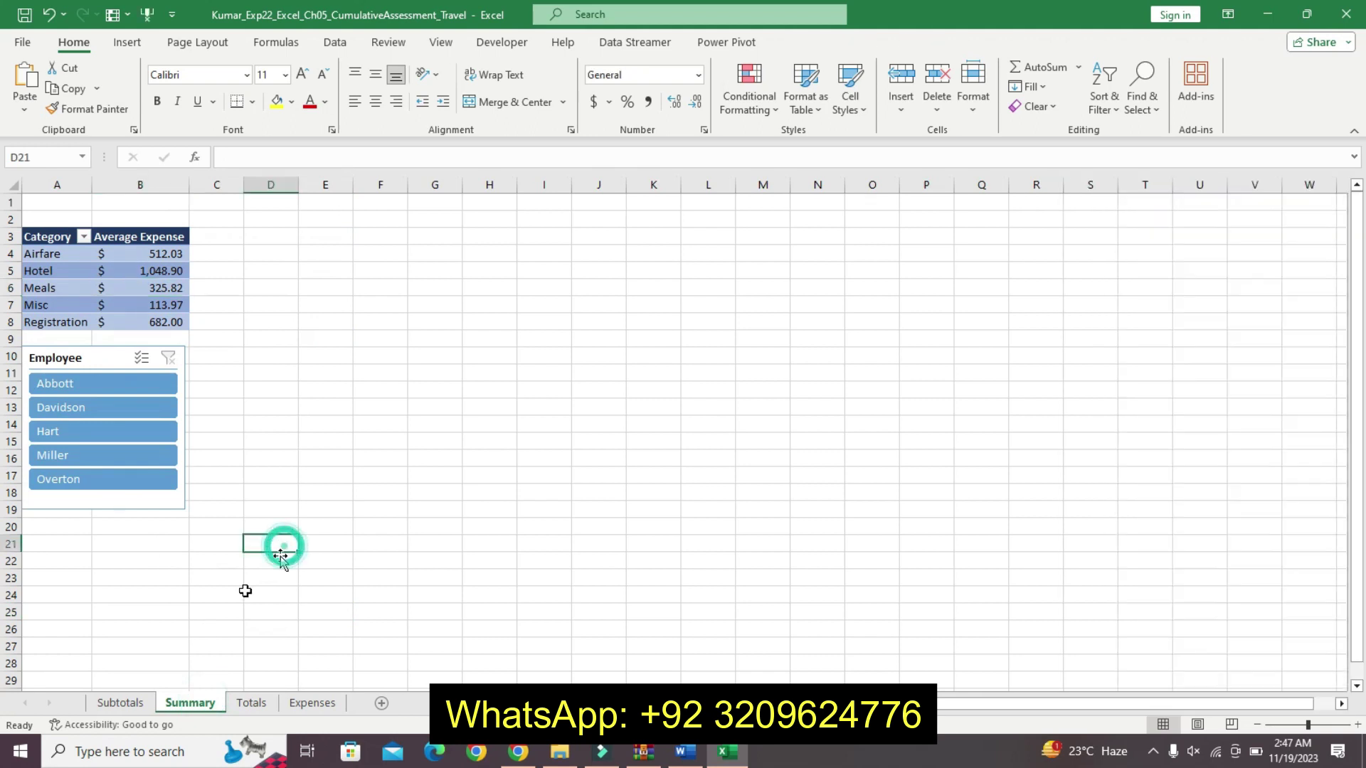
click(120, 703)
click(288, 514)
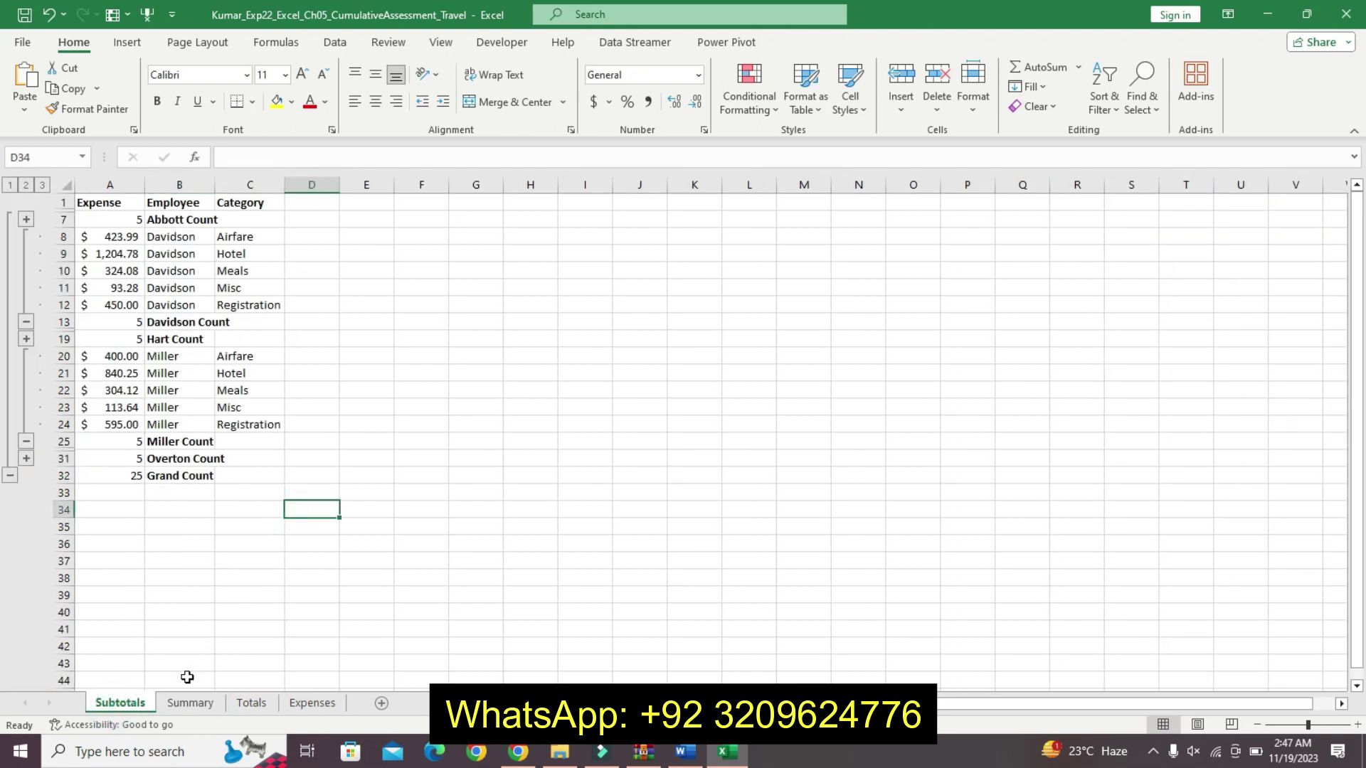
click(190, 703)
click(249, 703)
click(187, 703)
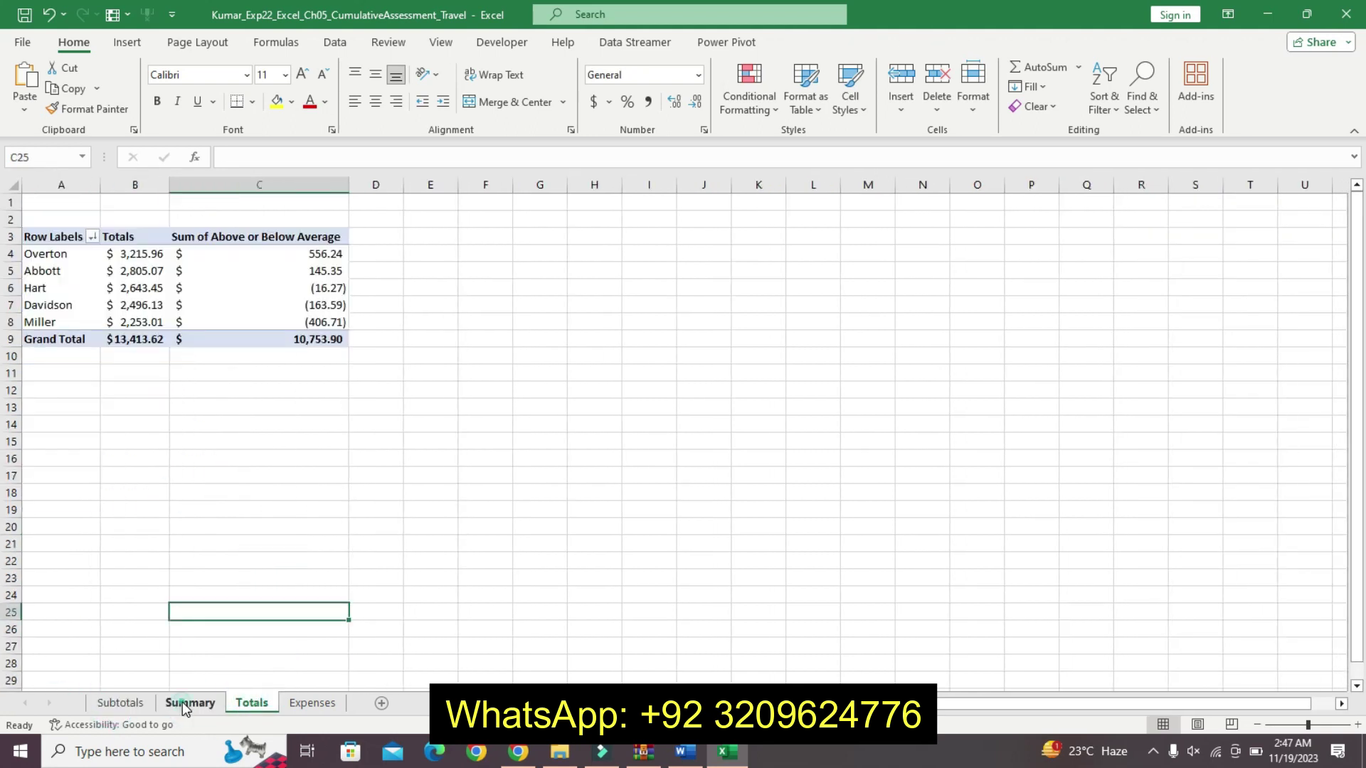